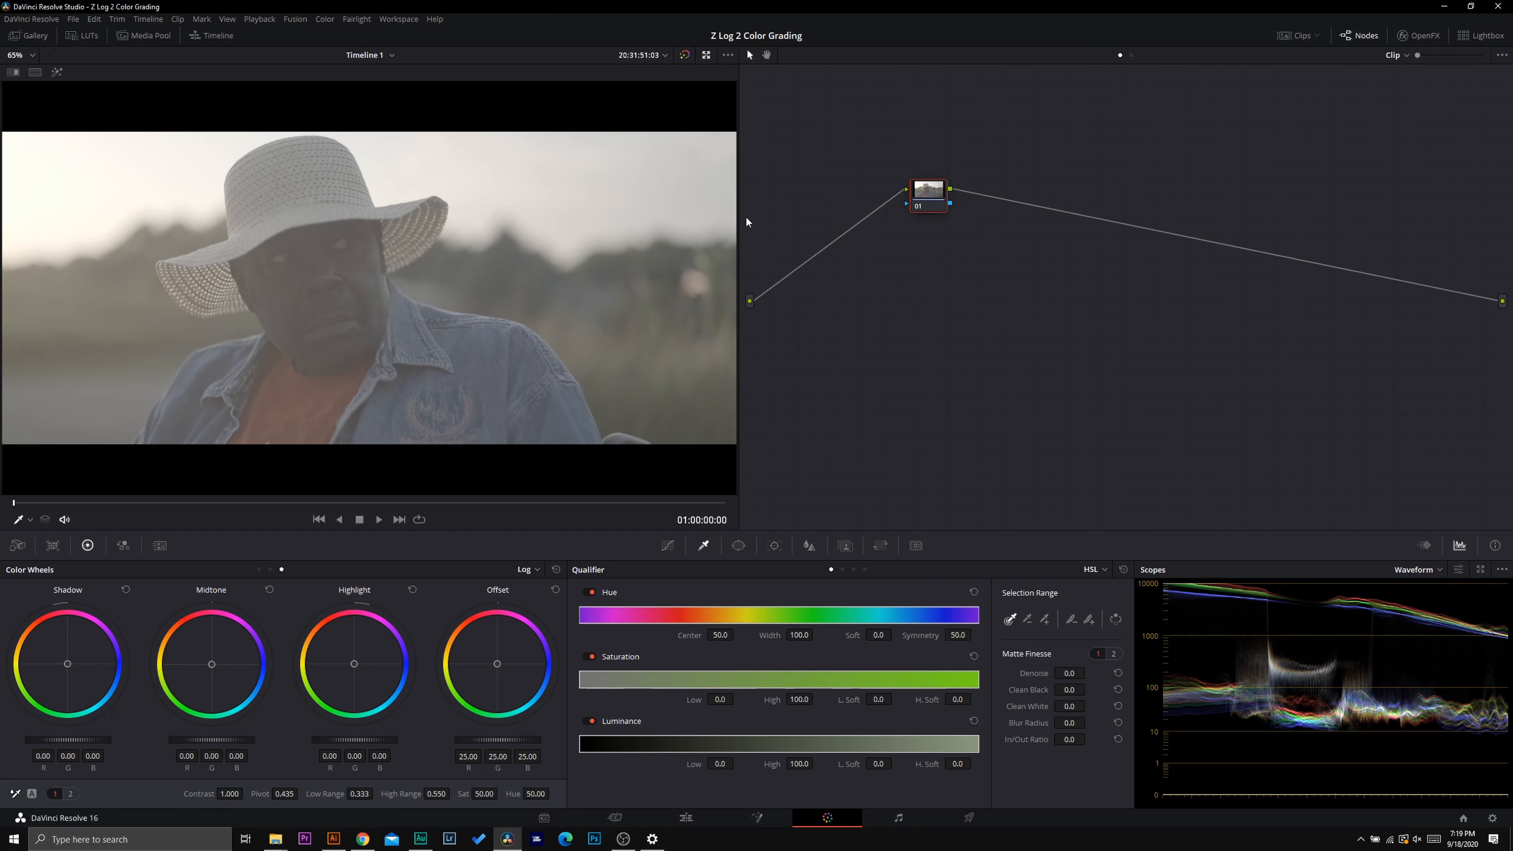
Move node 01 close to the source input in the node graph and turn on HDR Mode for it
{"action": "left_click_drag", "start_coordinate": [925, 197], "coordinate": [842, 307]}
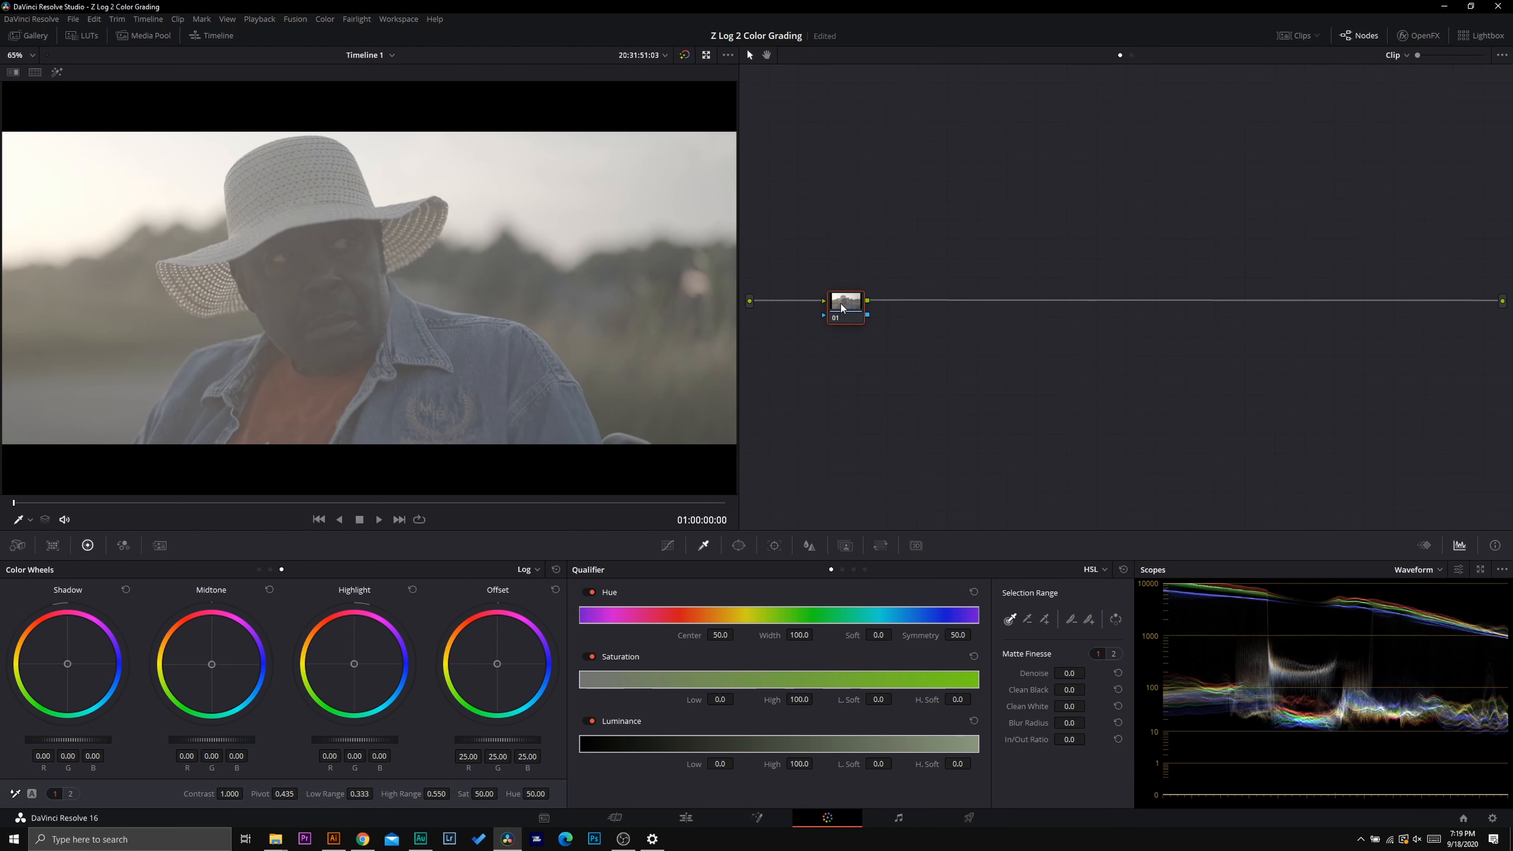
{"action": "right_click", "coordinate": [842, 308]}
{"action": "left_click", "coordinate": [843, 294]}
{"action": "left_click_drag", "start_coordinate": [846, 310], "coordinate": [827, 311]}
{"action": "right_click", "coordinate": [828, 311]}
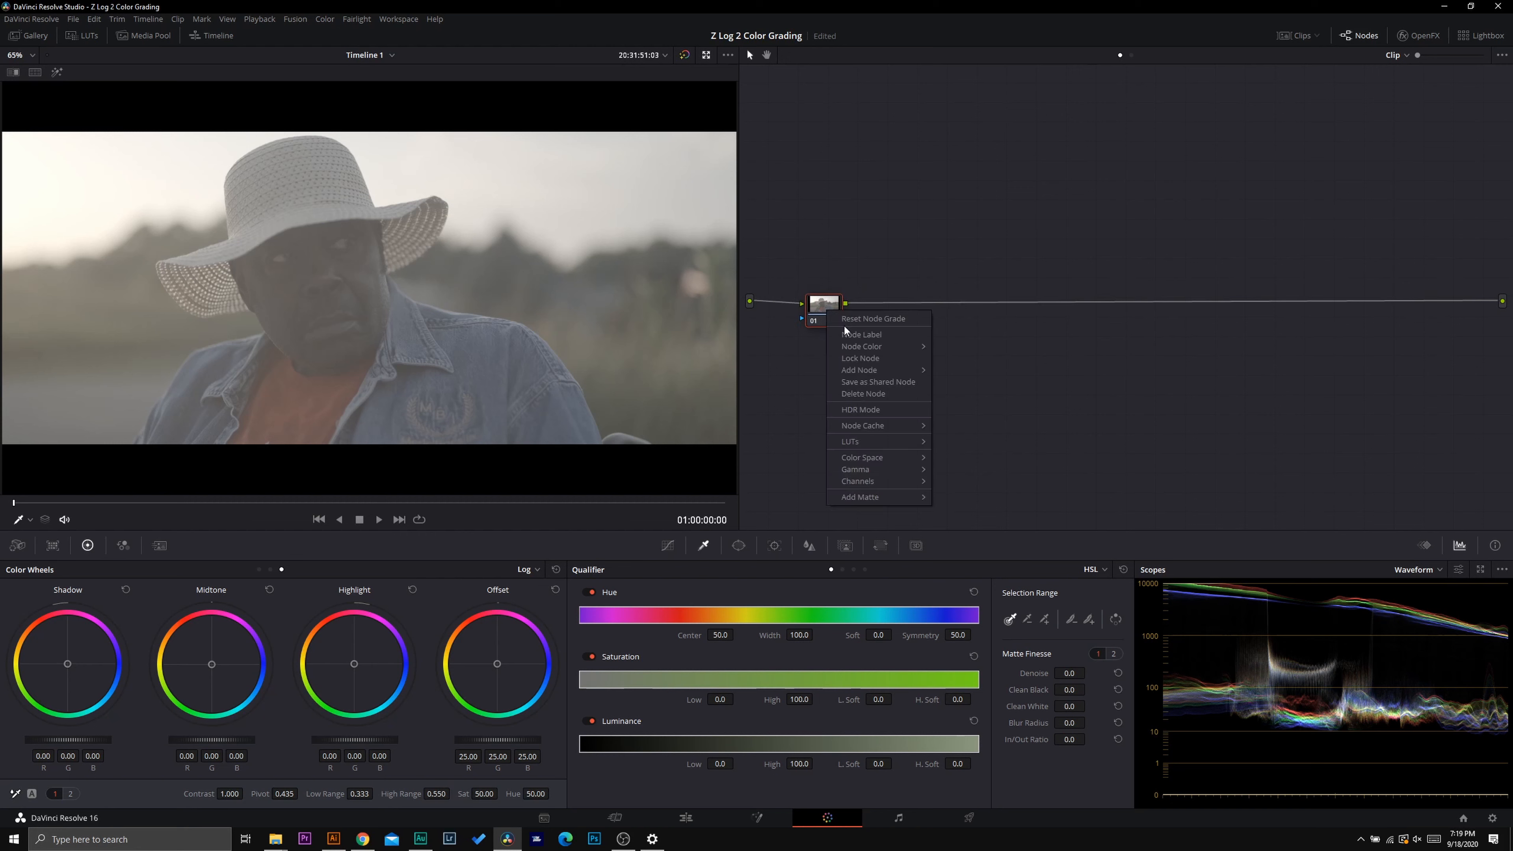
{"action": "left_click", "coordinate": [865, 409]}
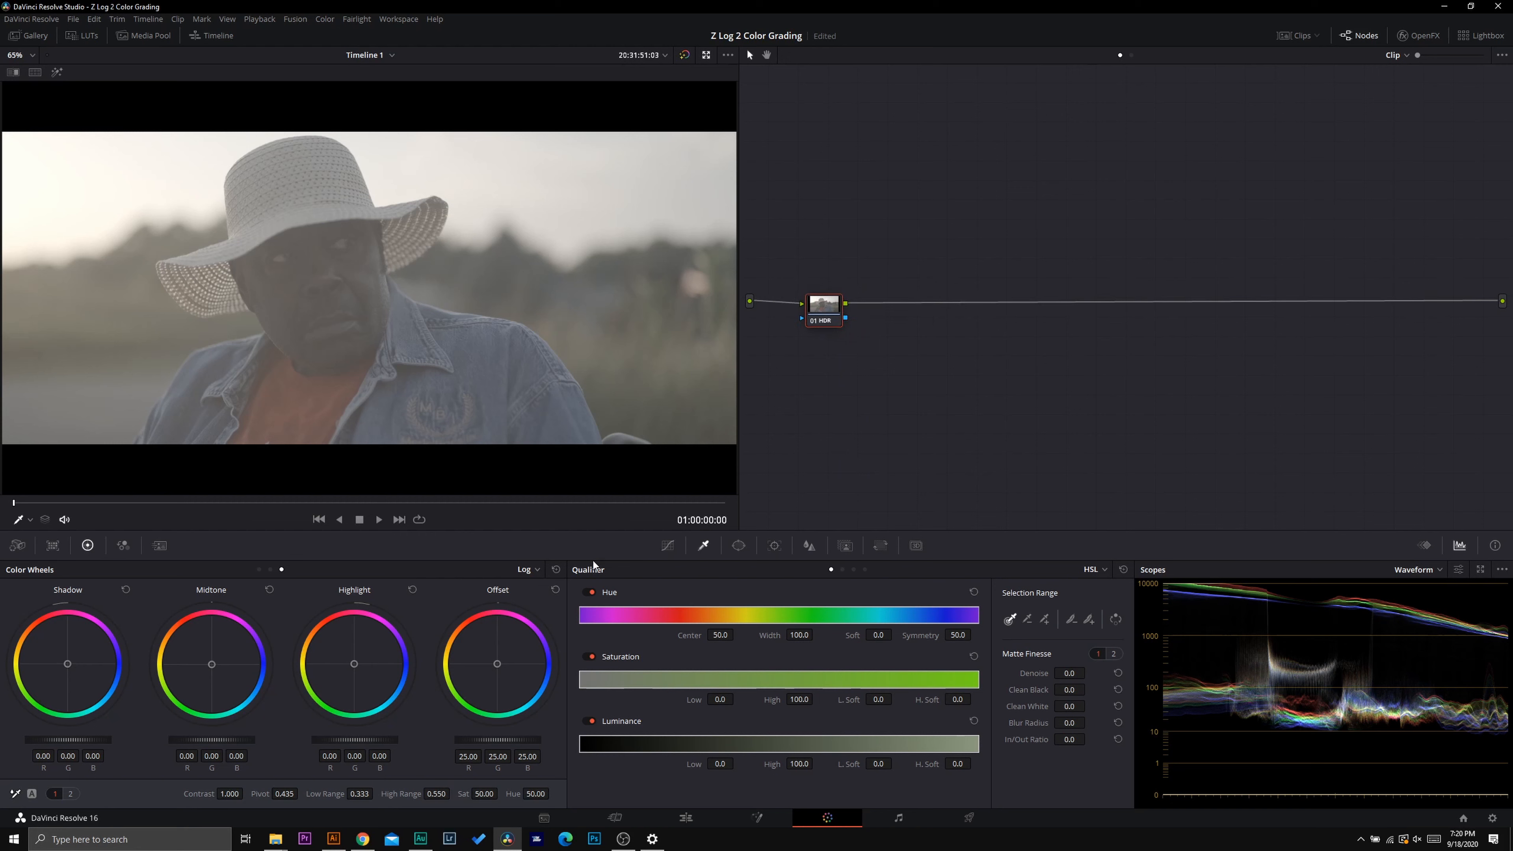
{"action": "right_click", "coordinate": [819, 321]}
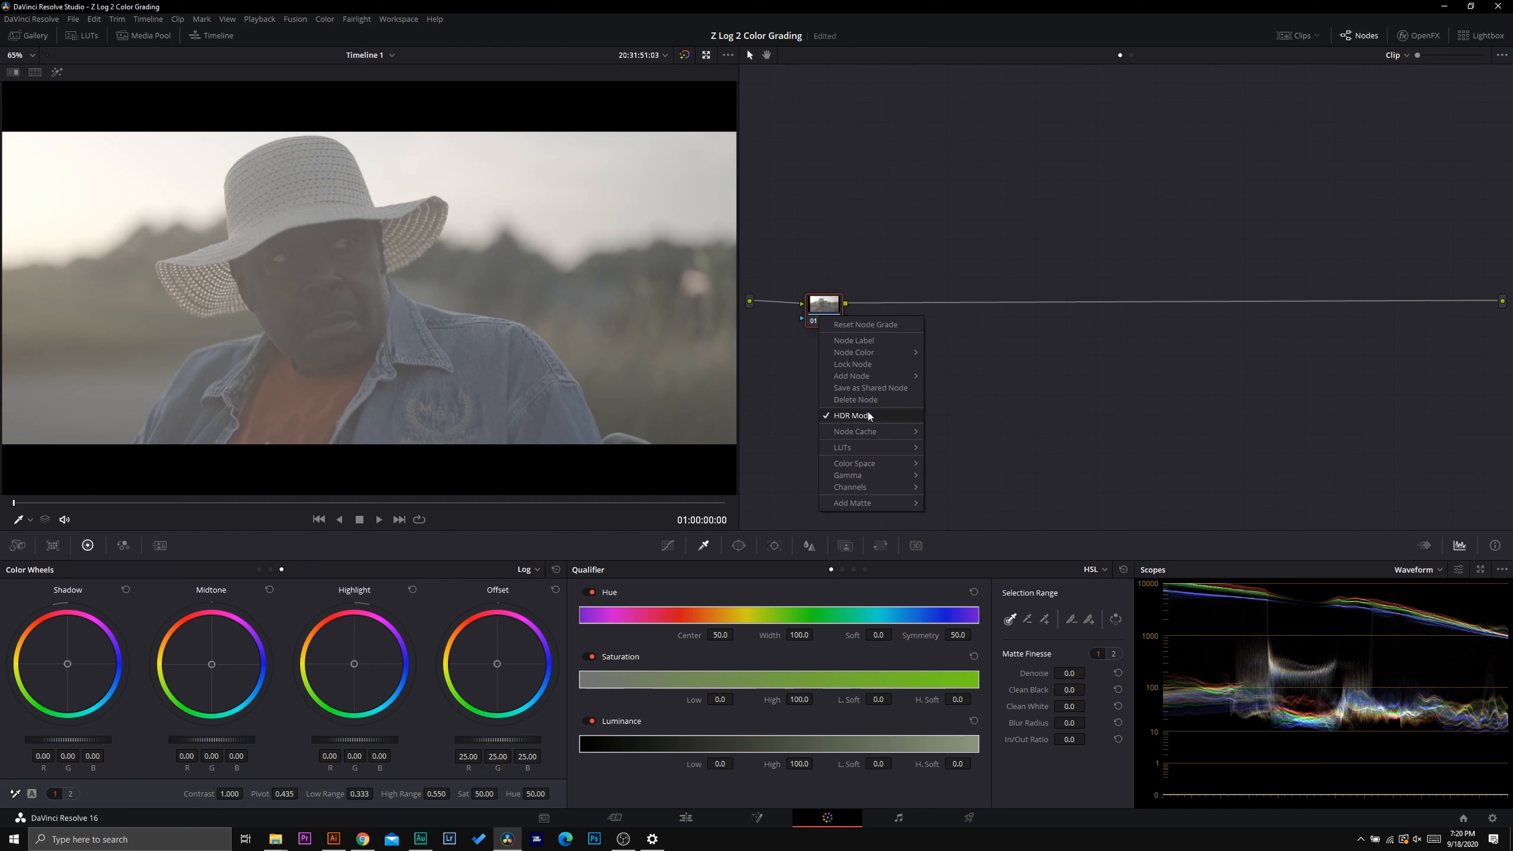
{"action": "left_click", "coordinate": [871, 179]}
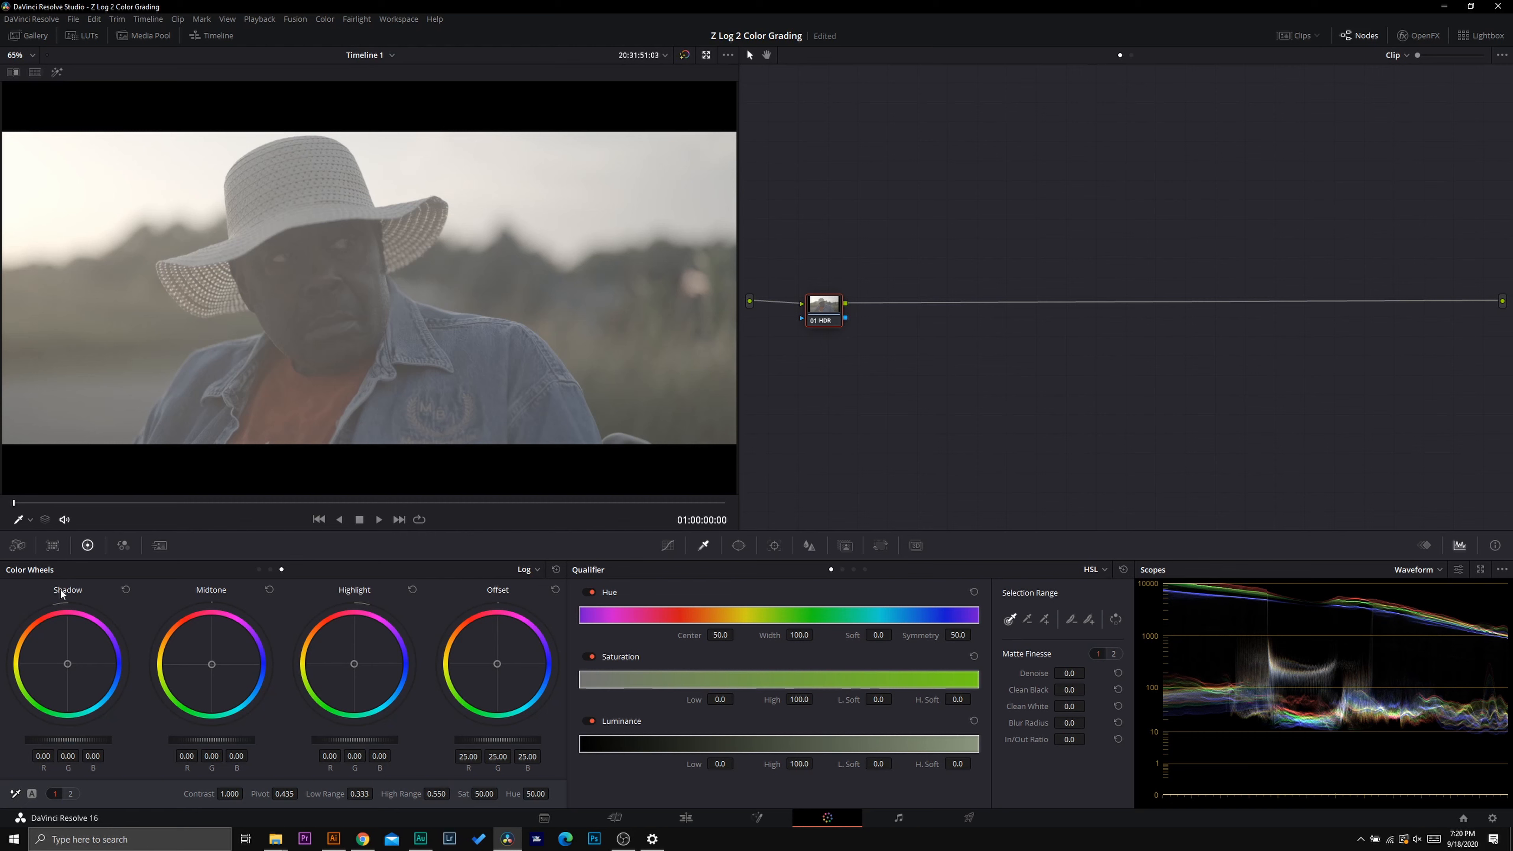
Change the color wheels from Log to Primaries Wheels and show the custom Curves in place of the Qualifier
{"action": "left_click", "coordinate": [530, 571]}
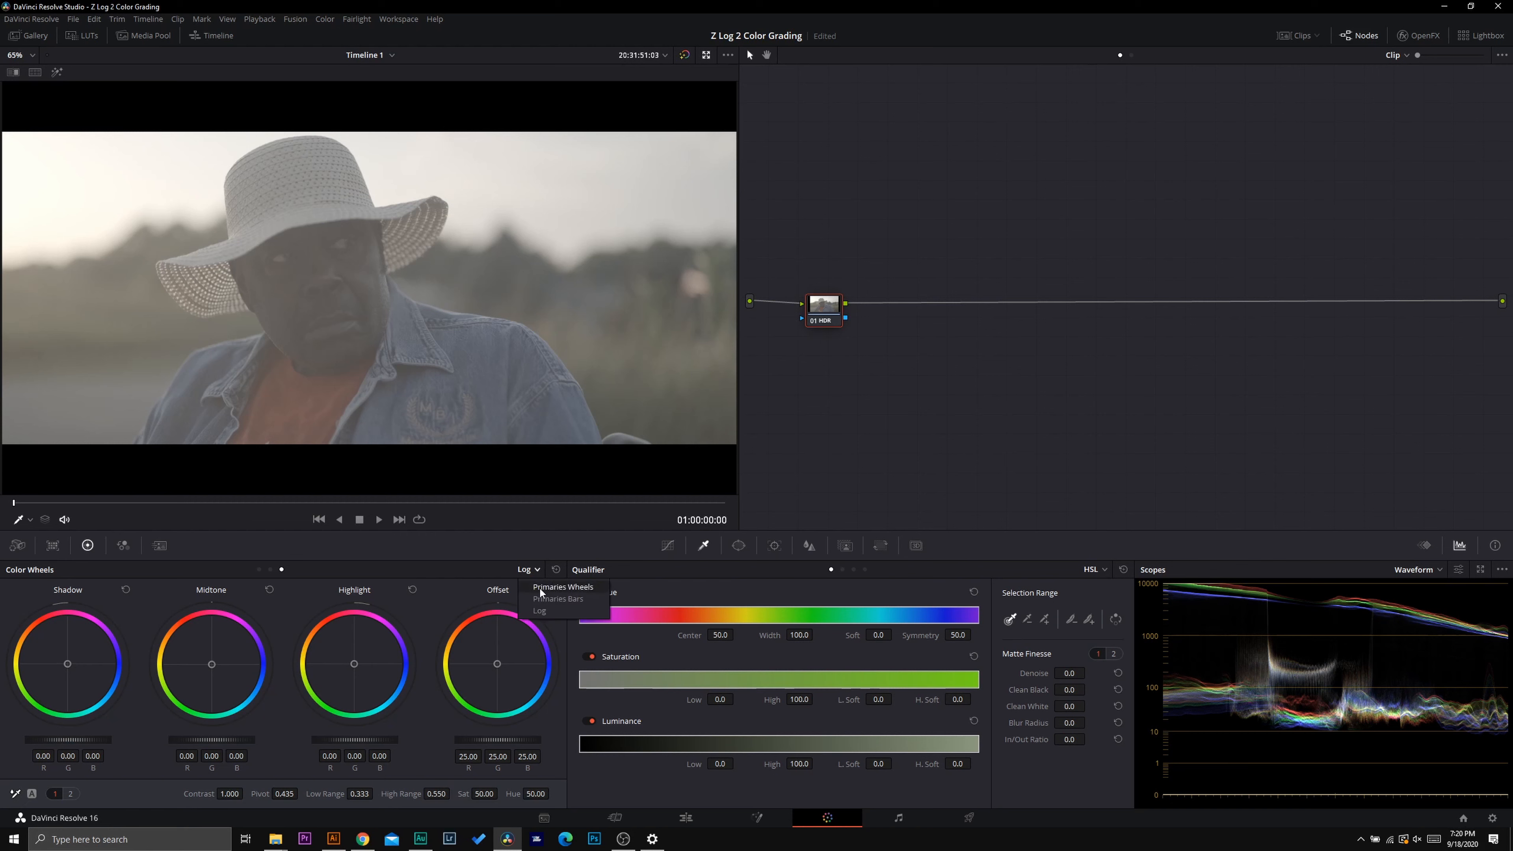
{"action": "left_click", "coordinate": [540, 589]}
{"action": "left_click", "coordinate": [667, 545]}
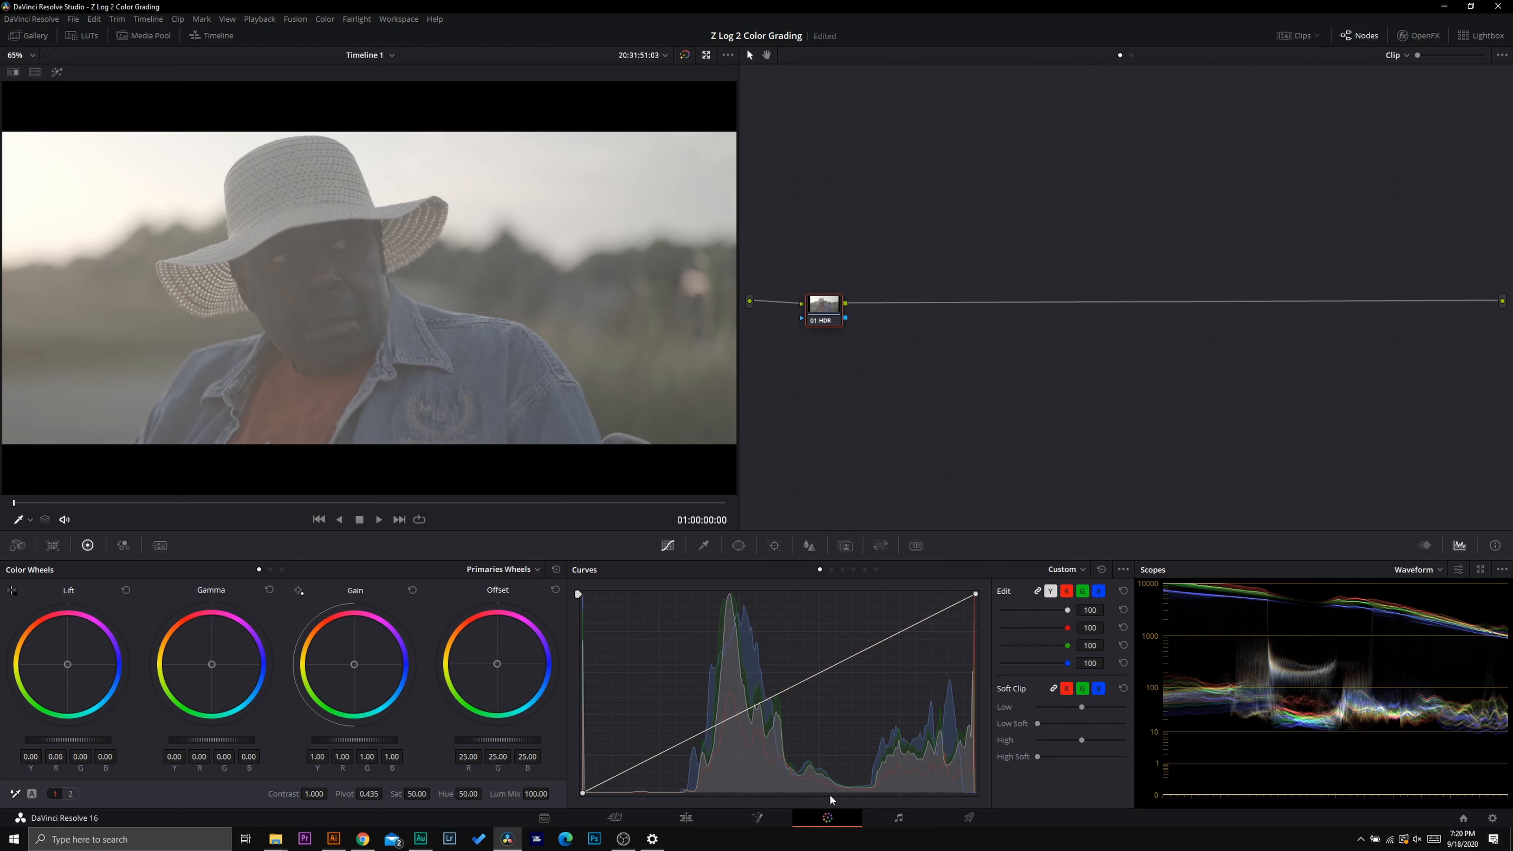
Lower the master Lift of node 01 to -0.07
{"action": "left_click_drag", "start_coordinate": [68, 740], "coordinate": [41, 739]}
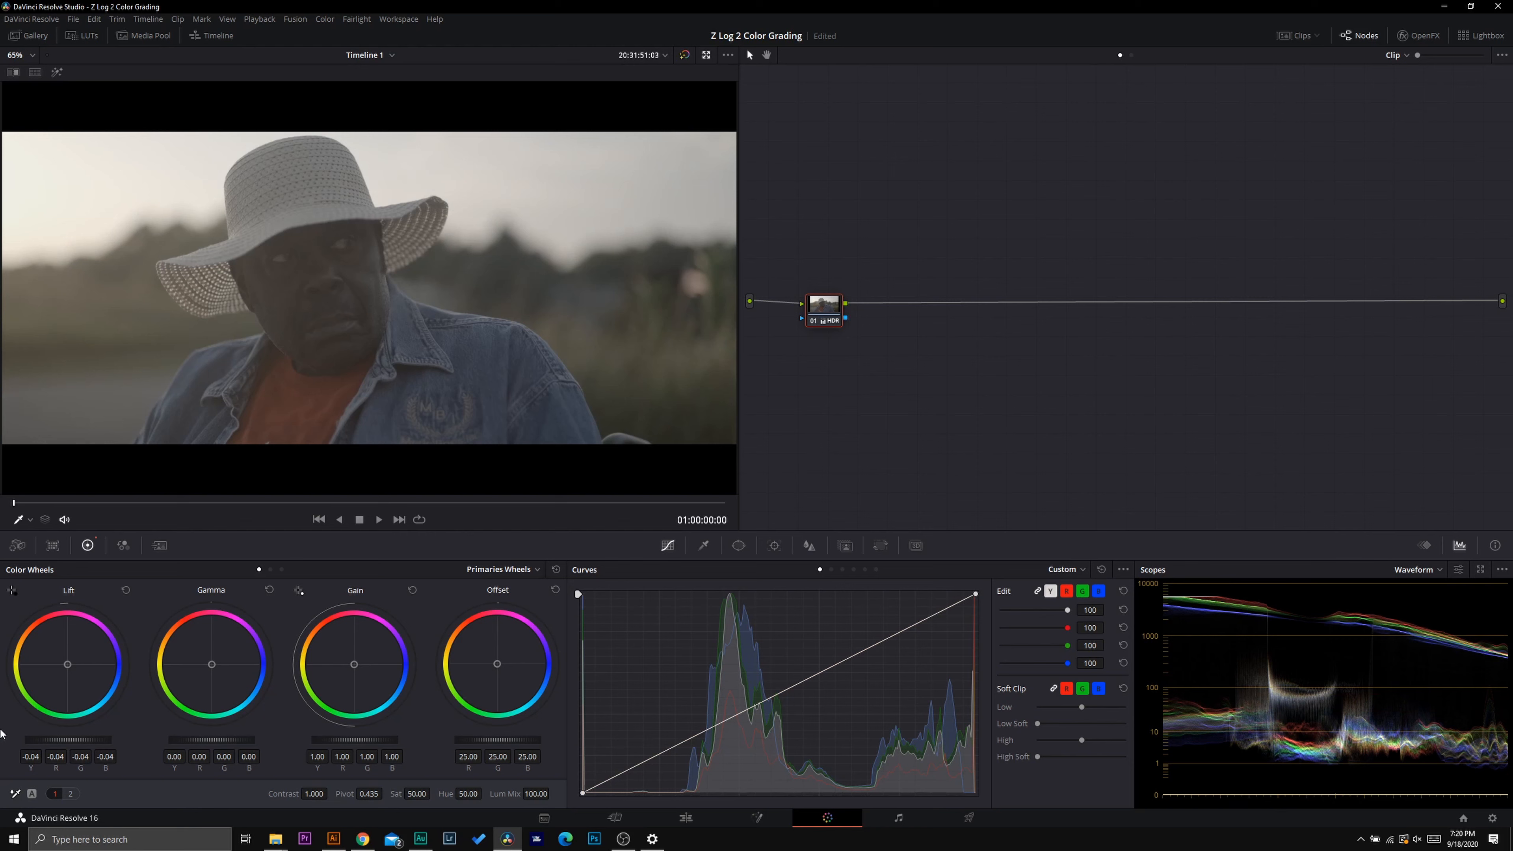
{"action": "left_click_drag", "start_coordinate": [82, 743], "coordinate": [75, 743]}
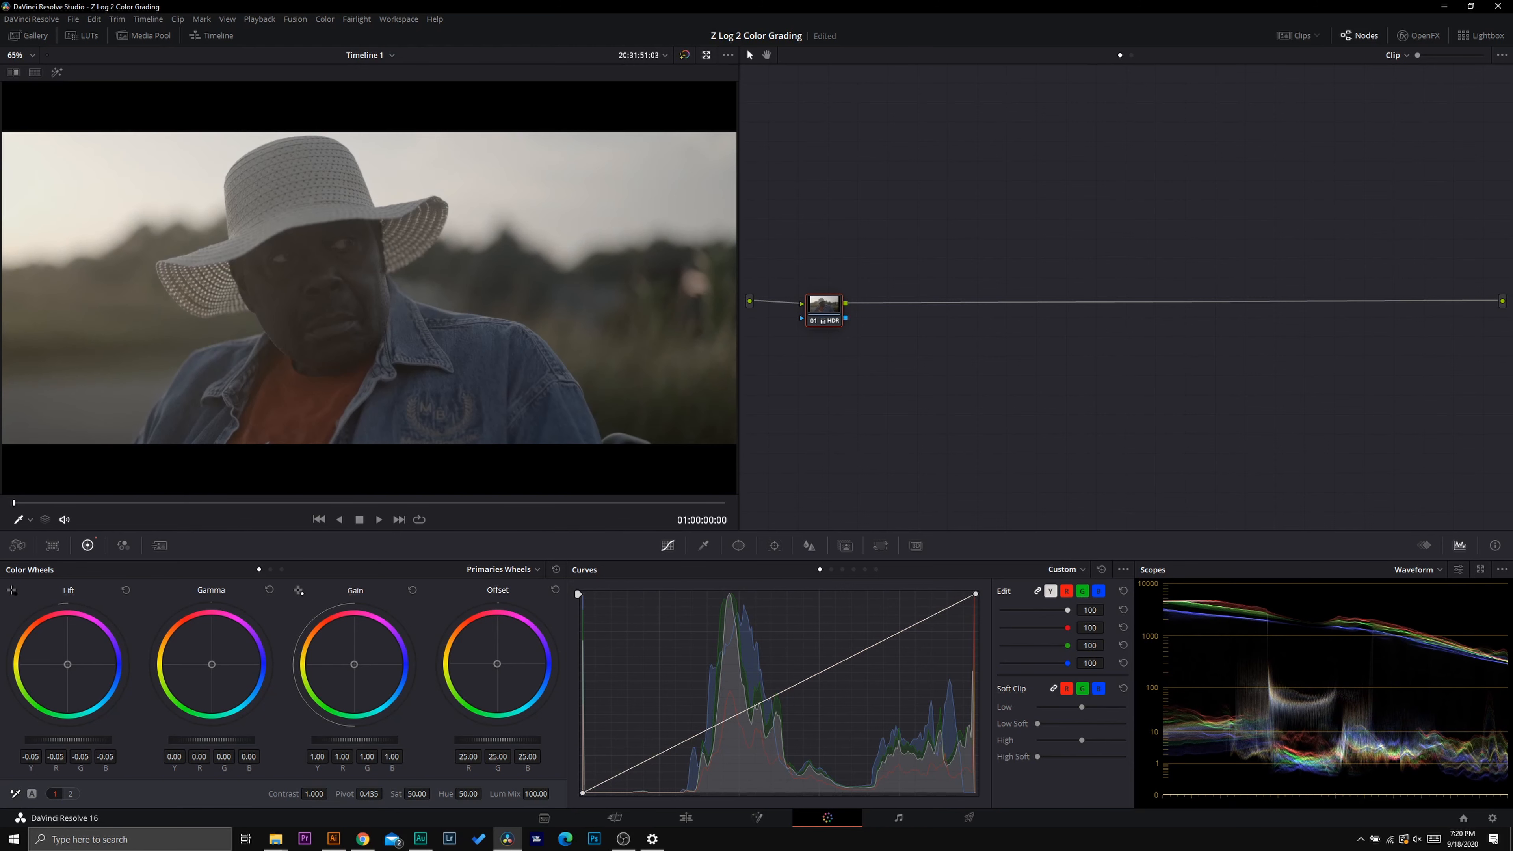
{"action": "left_click_drag", "start_coordinate": [75, 743], "coordinate": [69, 743]}
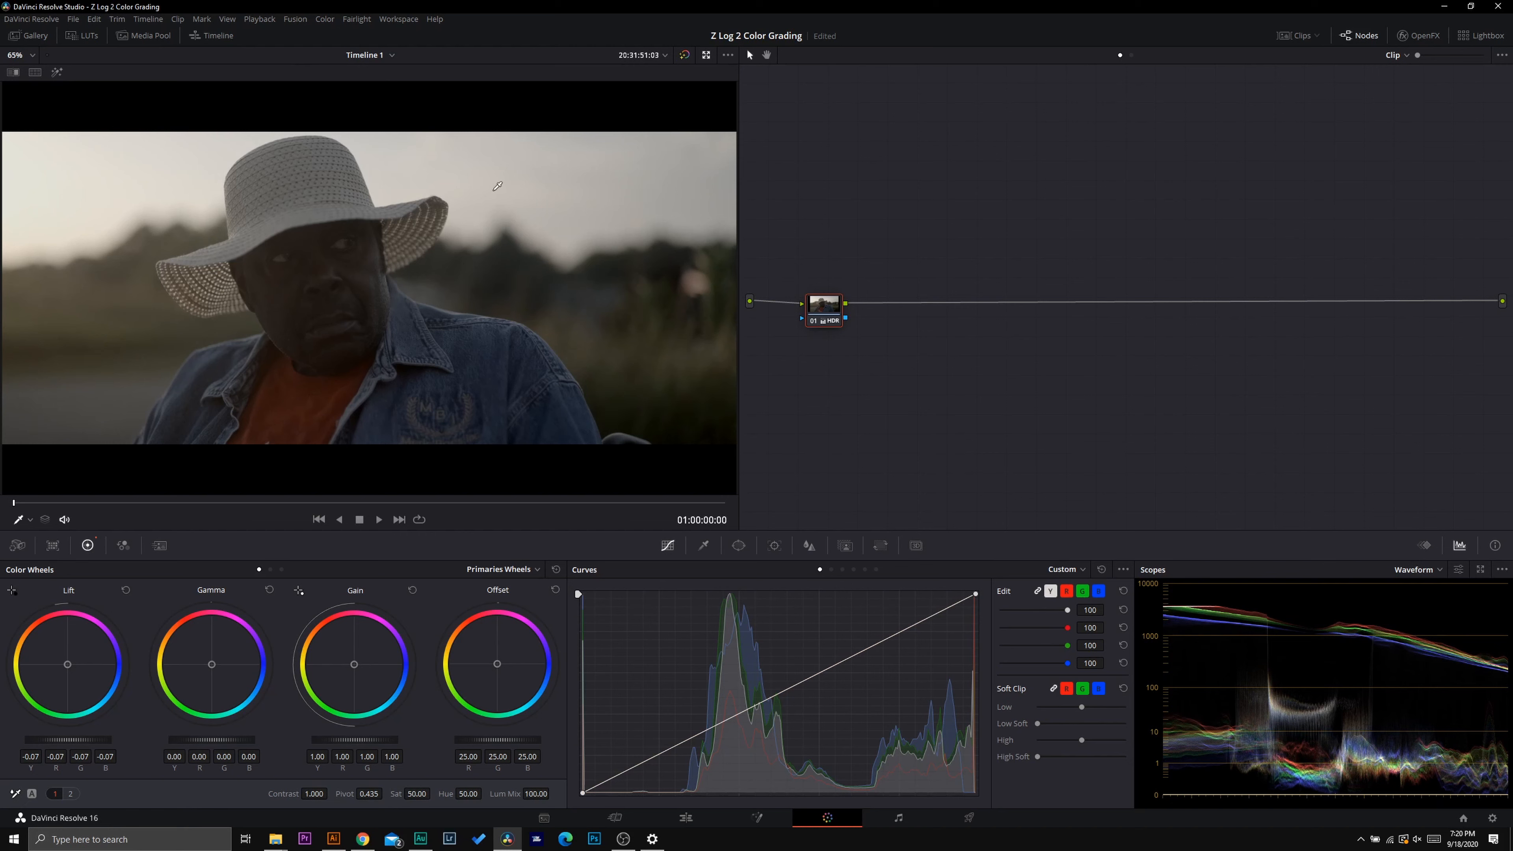
Set the saturation of node 01 to 85
{"action": "left_click_drag", "start_coordinate": [419, 797], "coordinate": [434, 794]}
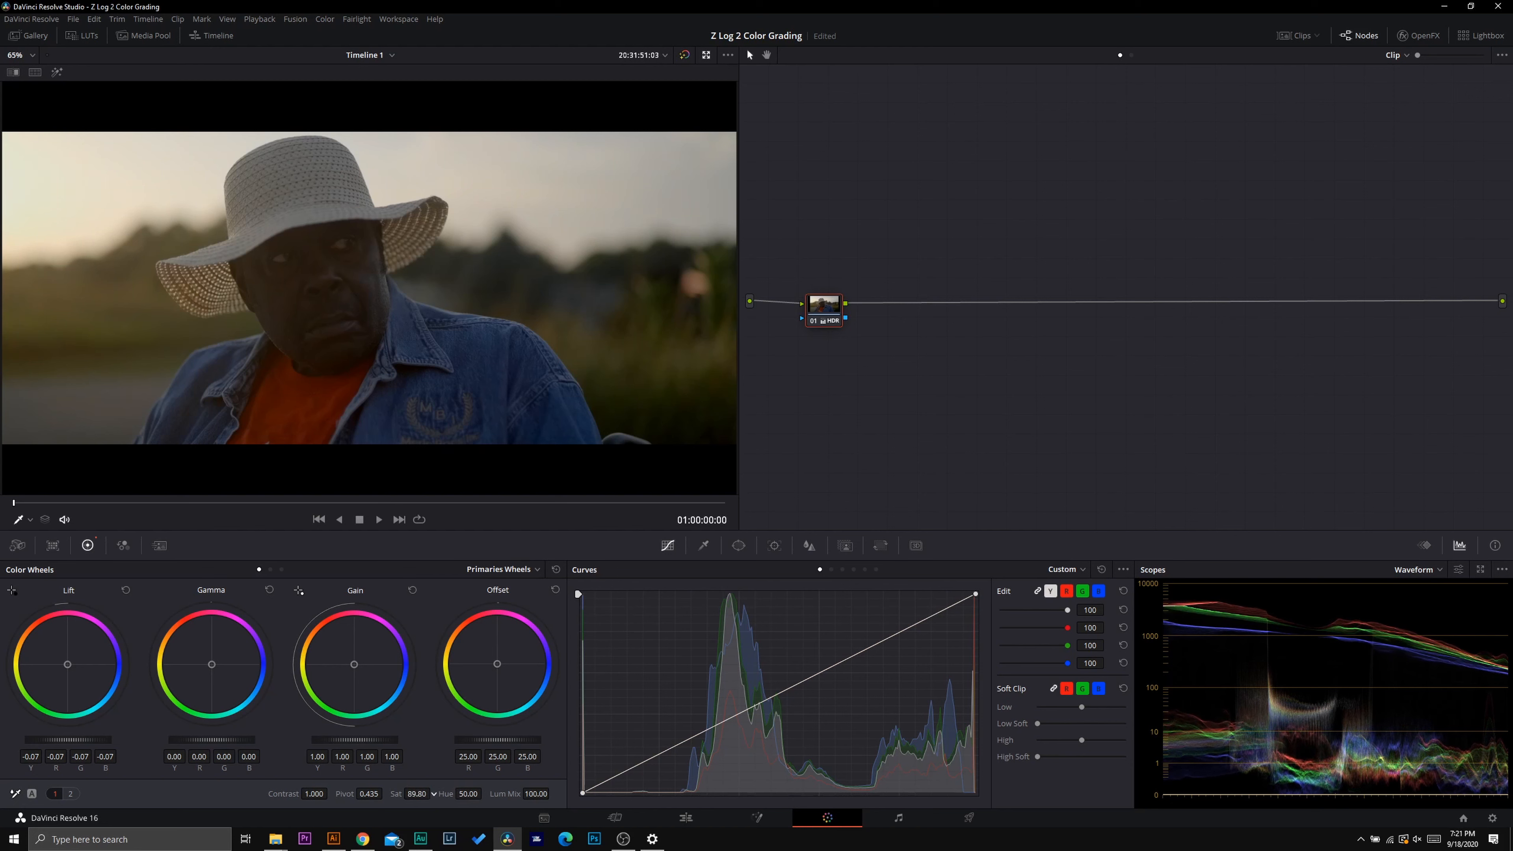
{"action": "left_click", "coordinate": [414, 796]}
{"action": "type", "text": "85"}
{"action": "key", "text": "Return"}
Turn HDR Mode off and back on for node 01 to compare its effect on the image
{"action": "right_click", "coordinate": [831, 317]}
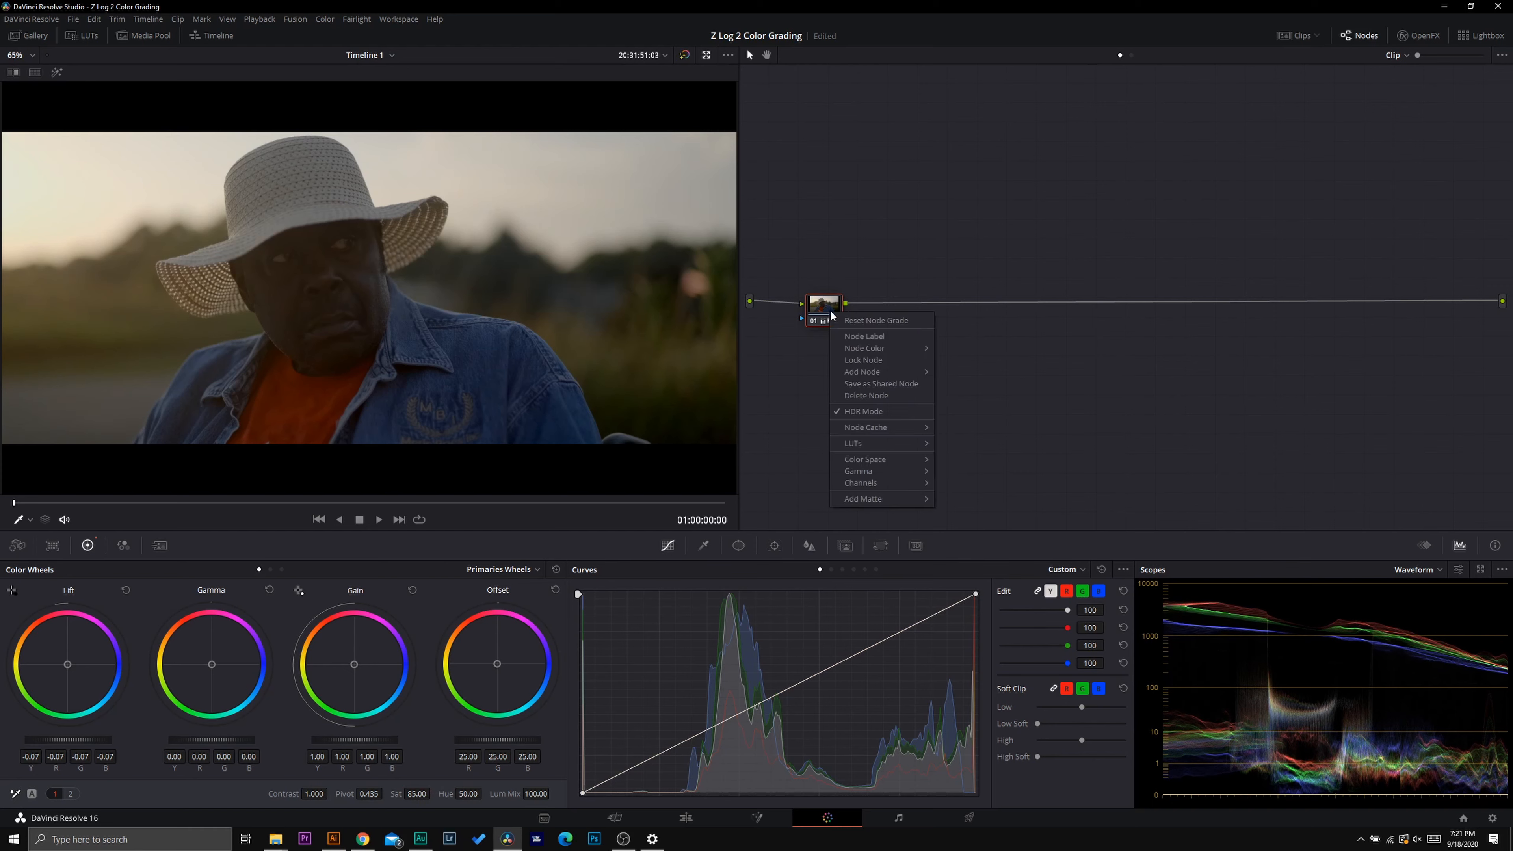
{"action": "left_click", "coordinate": [895, 413]}
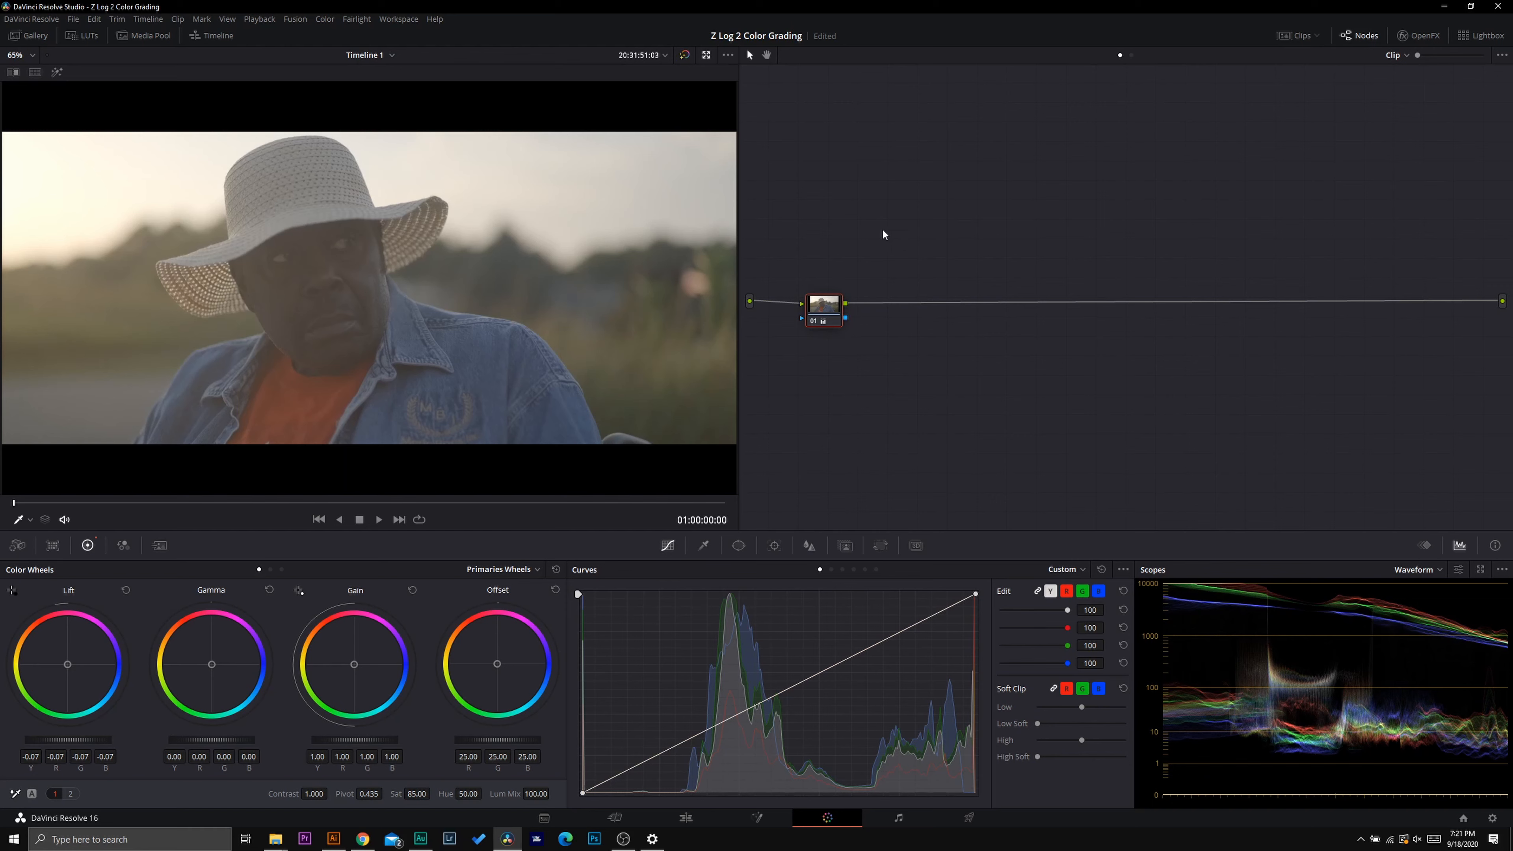
{"action": "right_click", "coordinate": [826, 322]}
{"action": "left_click", "coordinate": [863, 422]}
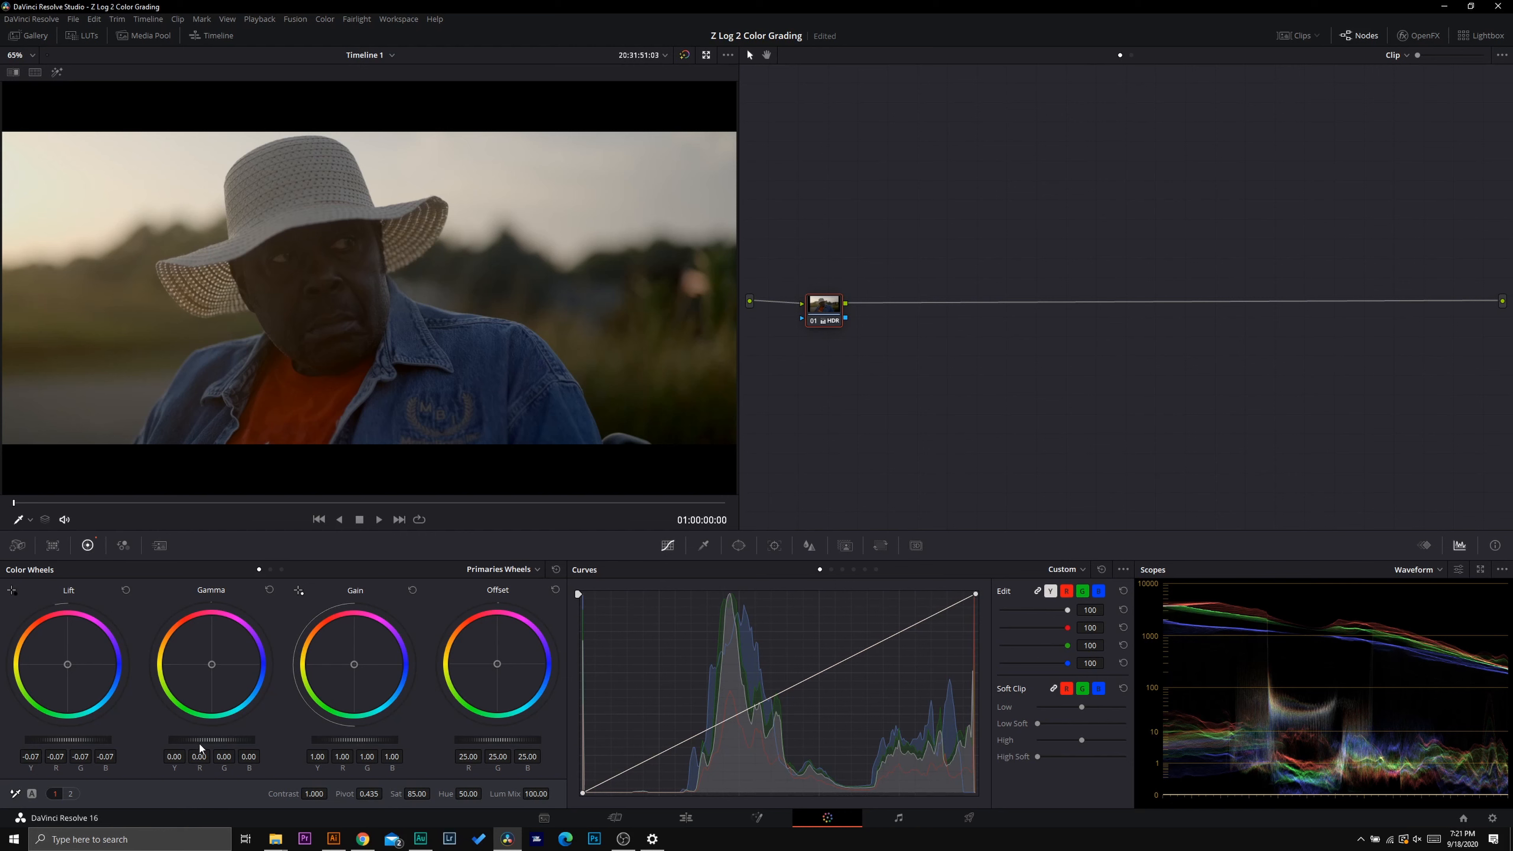
Raise the master Gamma to 0.04 and compare the graded image with the bypassed original
{"action": "left_click_drag", "start_coordinate": [211, 739], "coordinate": [228, 739]}
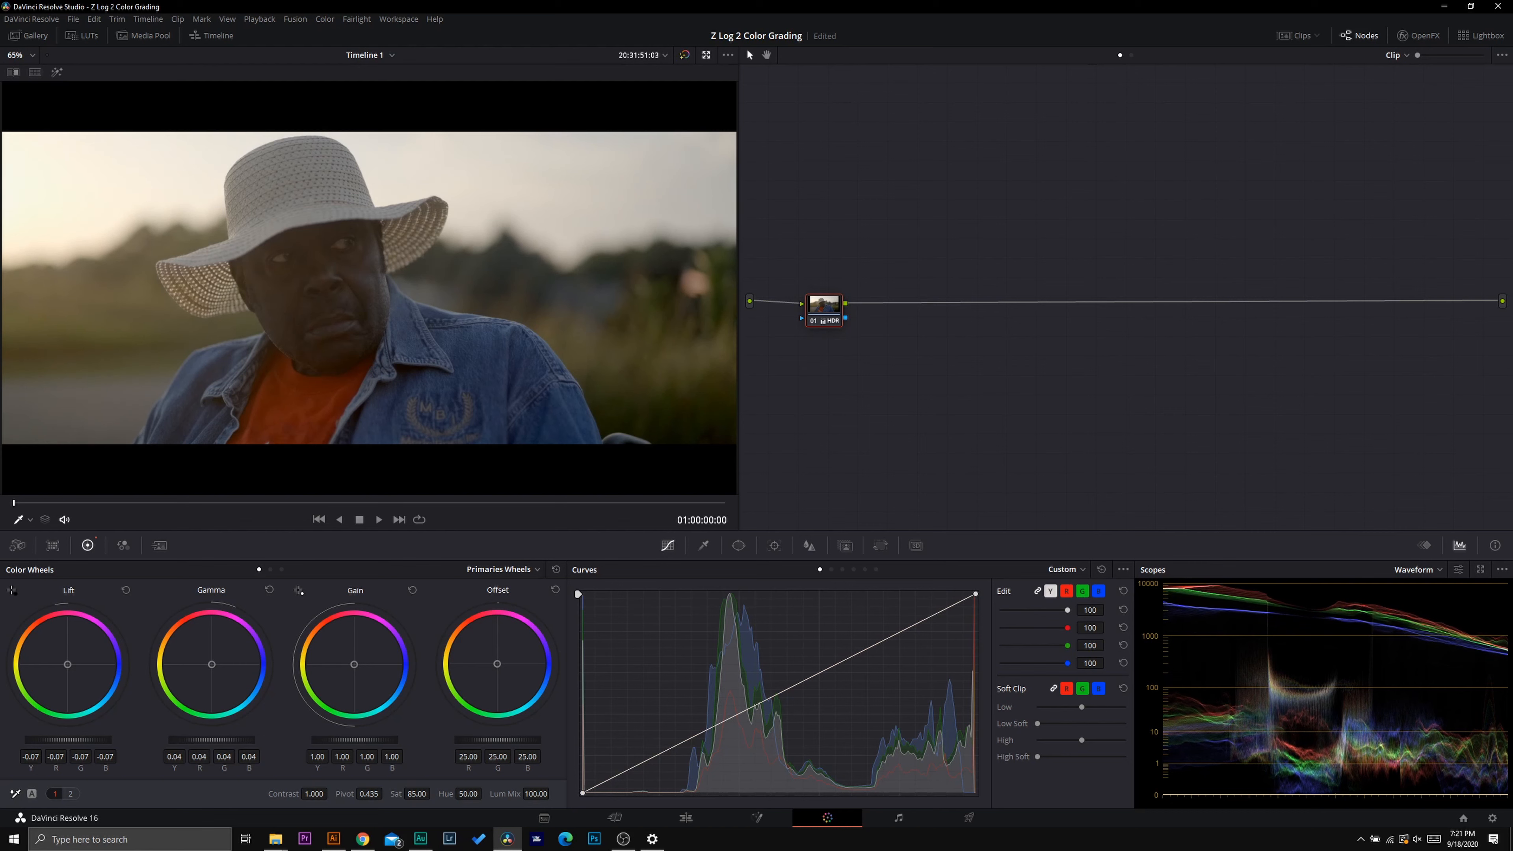
{"action": "left_click", "coordinate": [685, 54]}
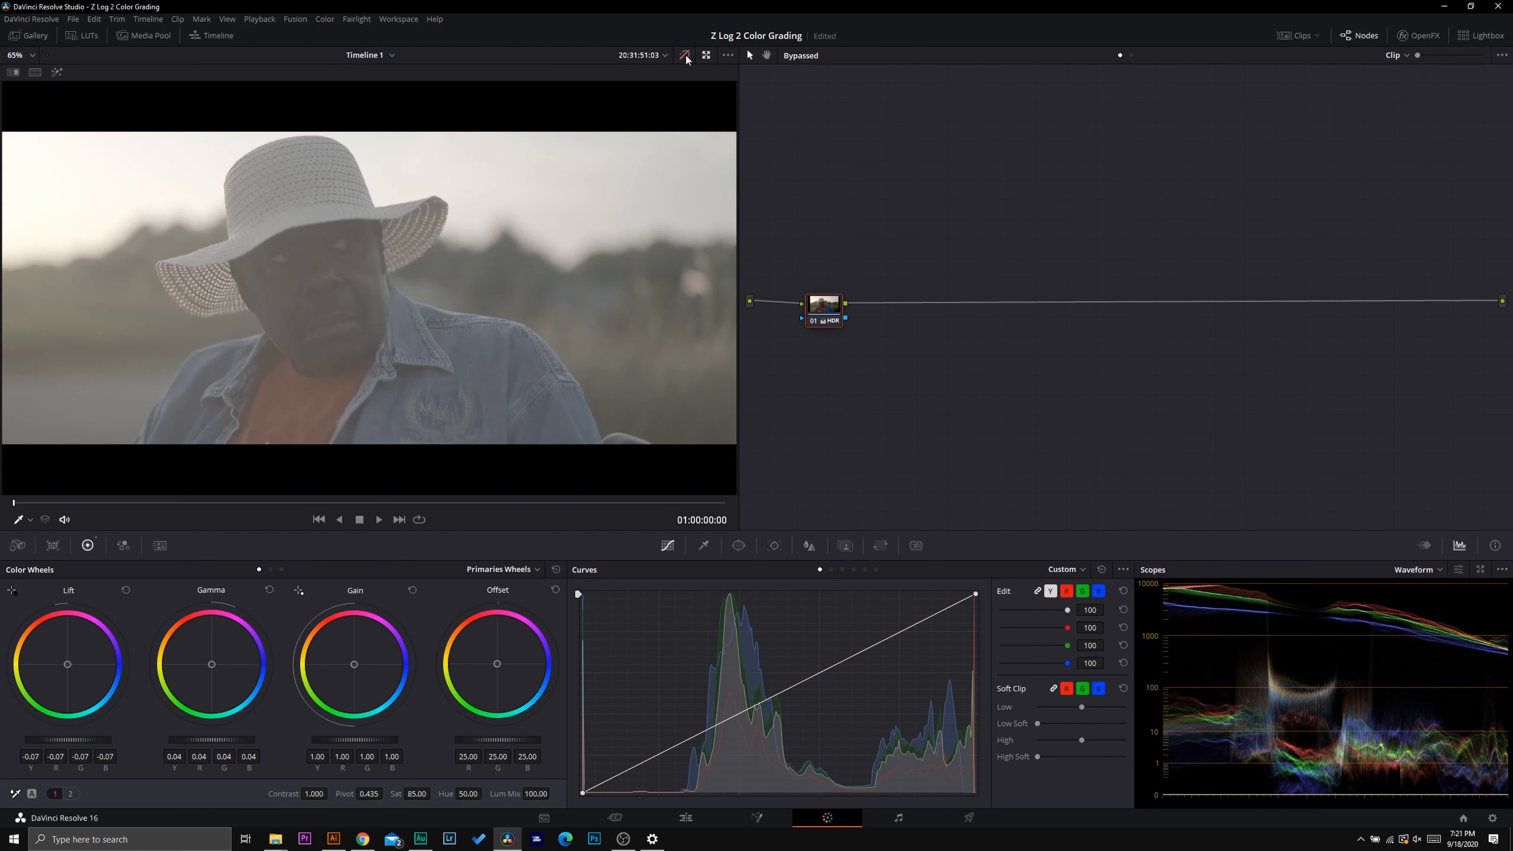
{"action": "left_click", "coordinate": [685, 55]}
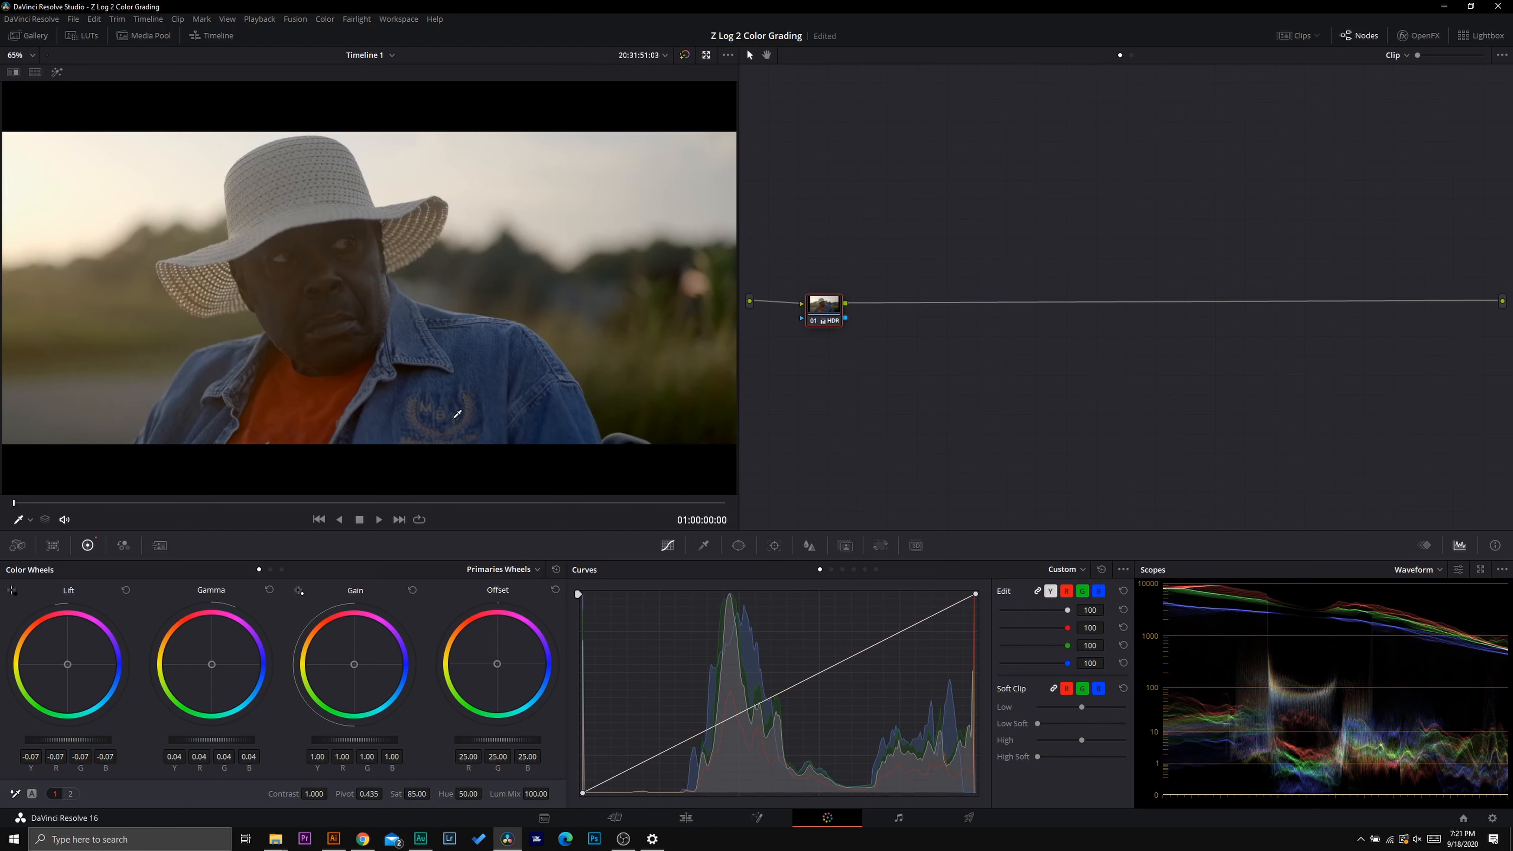
In the Log wheels, lower the Shadow to -0.02 and reduce the Low Range to about 0.046
{"action": "left_click", "coordinate": [511, 569]}
{"action": "left_click", "coordinate": [514, 617]}
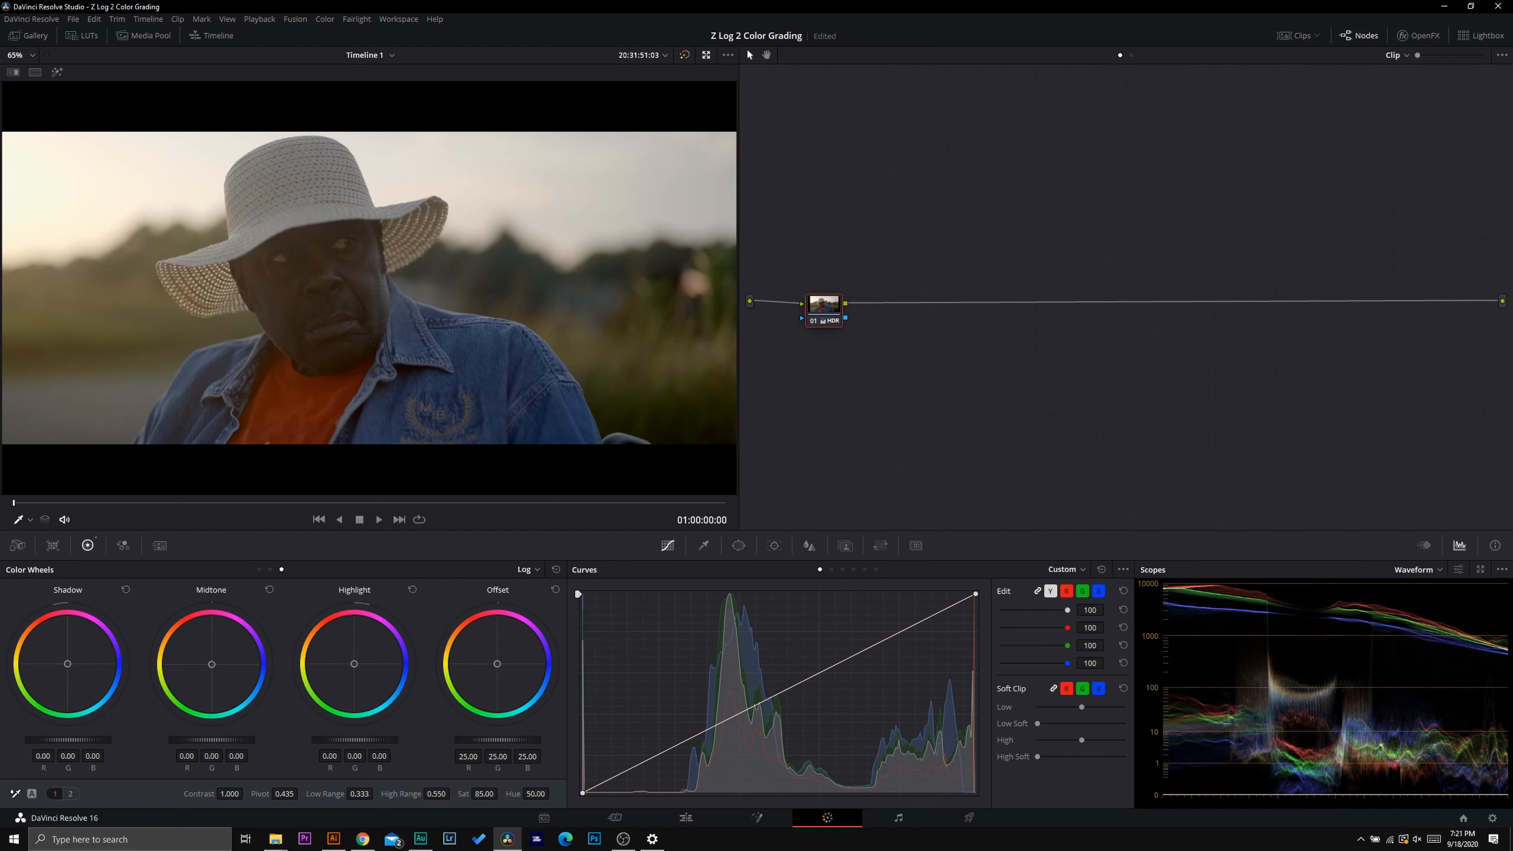
{"action": "left_click_drag", "start_coordinate": [67, 739], "coordinate": [59, 739]}
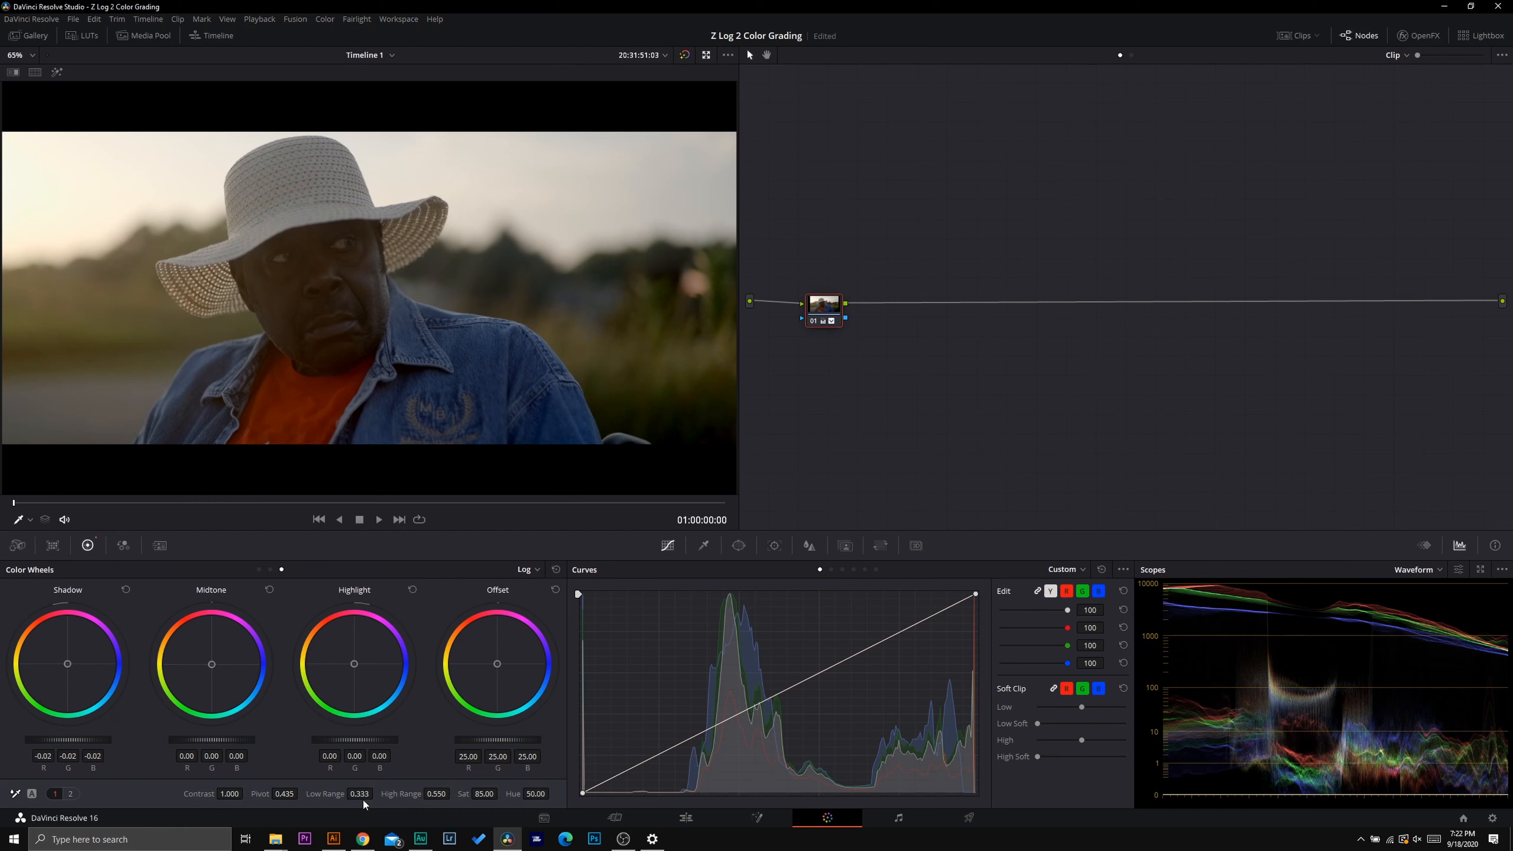
{"action": "left_click_drag", "start_coordinate": [360, 793], "coordinate": [307, 793]}
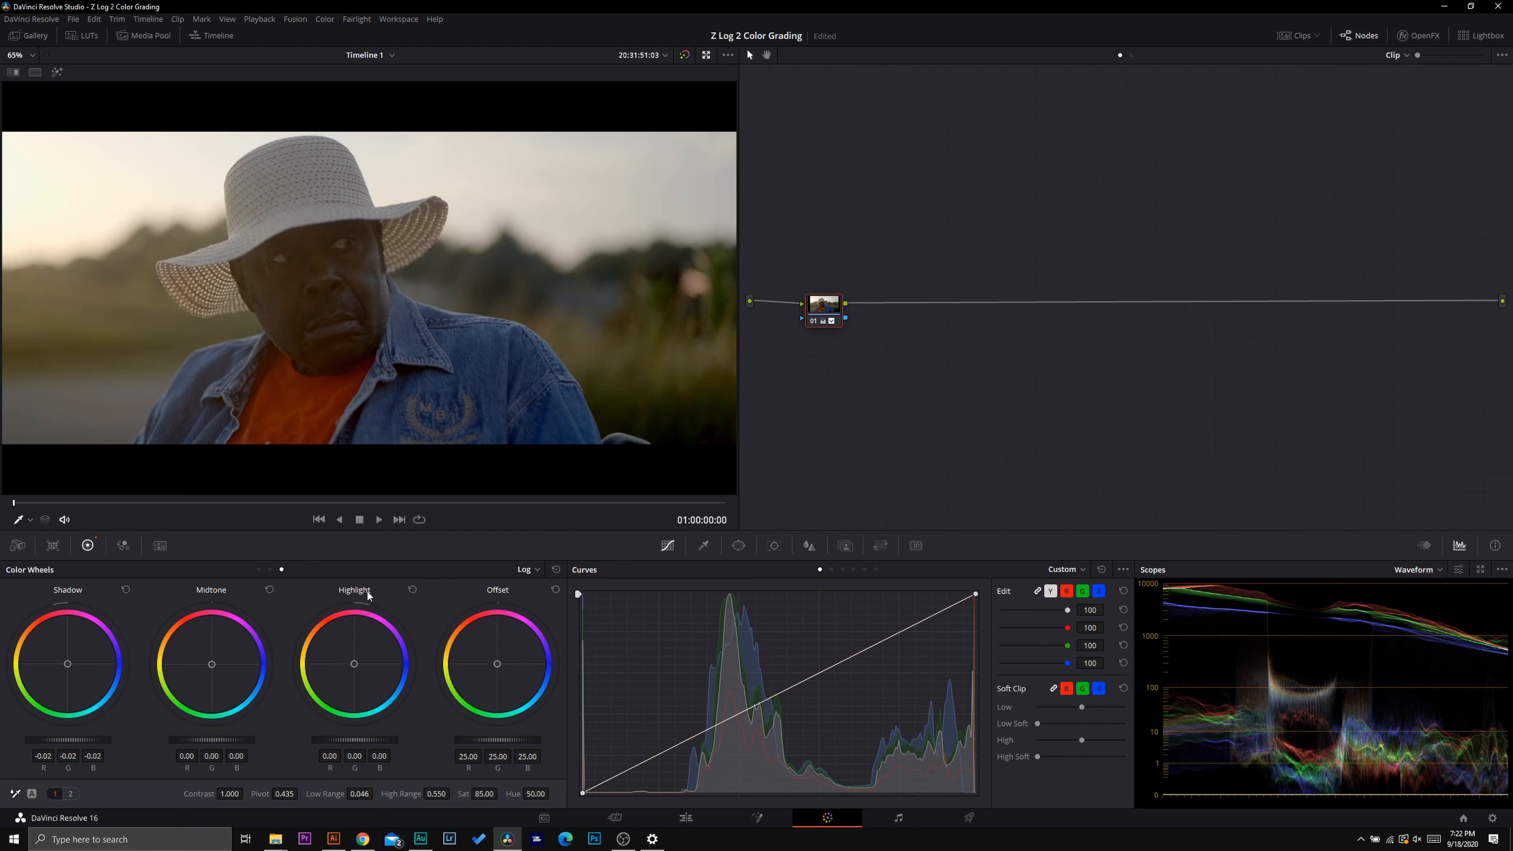
Review the Primaries Wheels settings of node 01 and return to the Log wheels
{"action": "left_click", "coordinate": [519, 569]}
{"action": "left_click", "coordinate": [528, 583]}
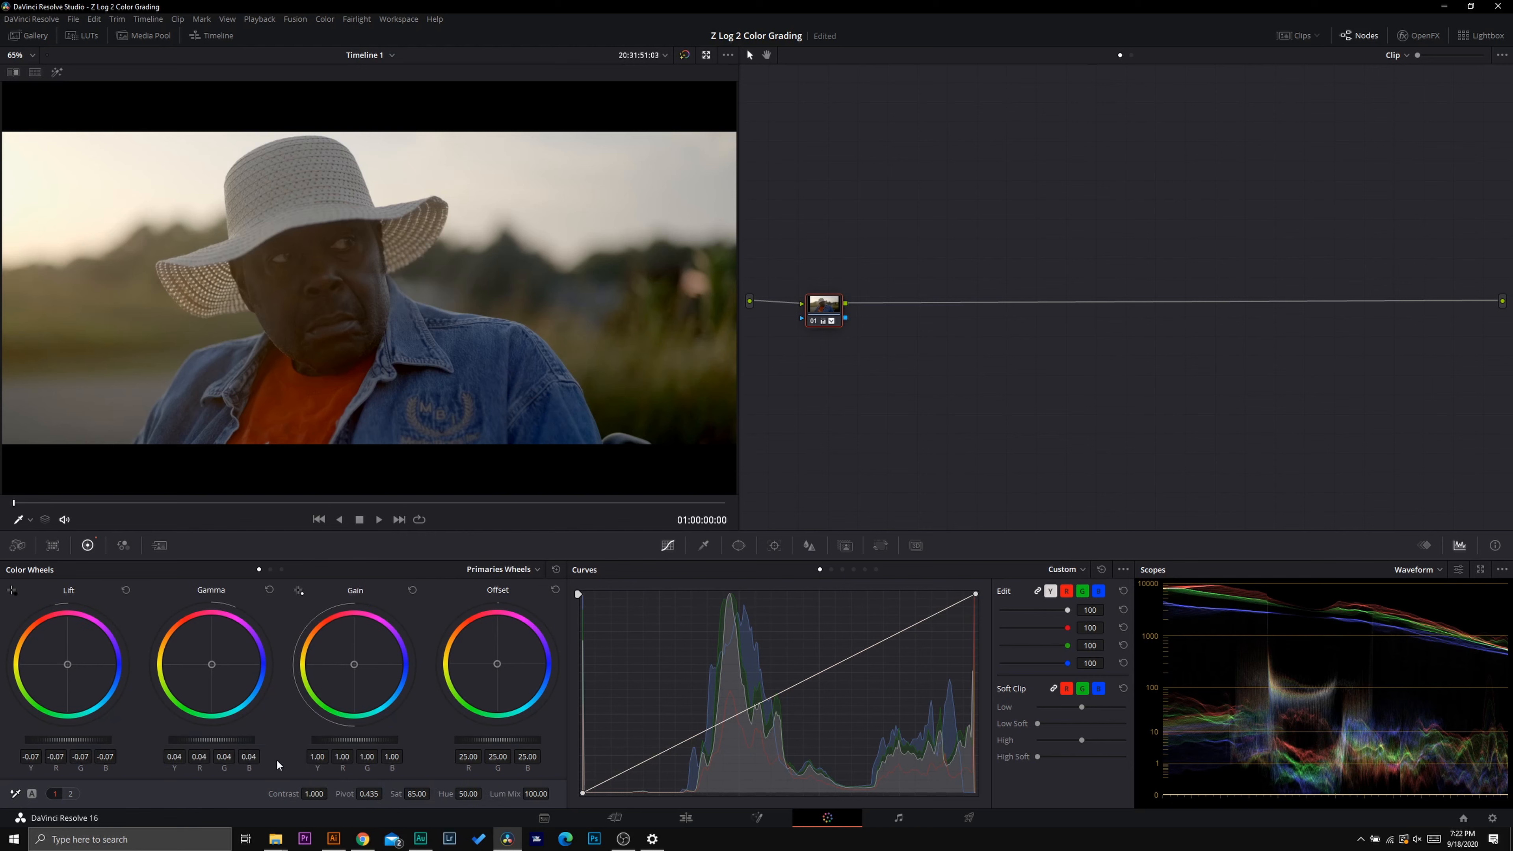
{"action": "left_click", "coordinate": [514, 571]}
{"action": "left_click", "coordinate": [492, 607]}
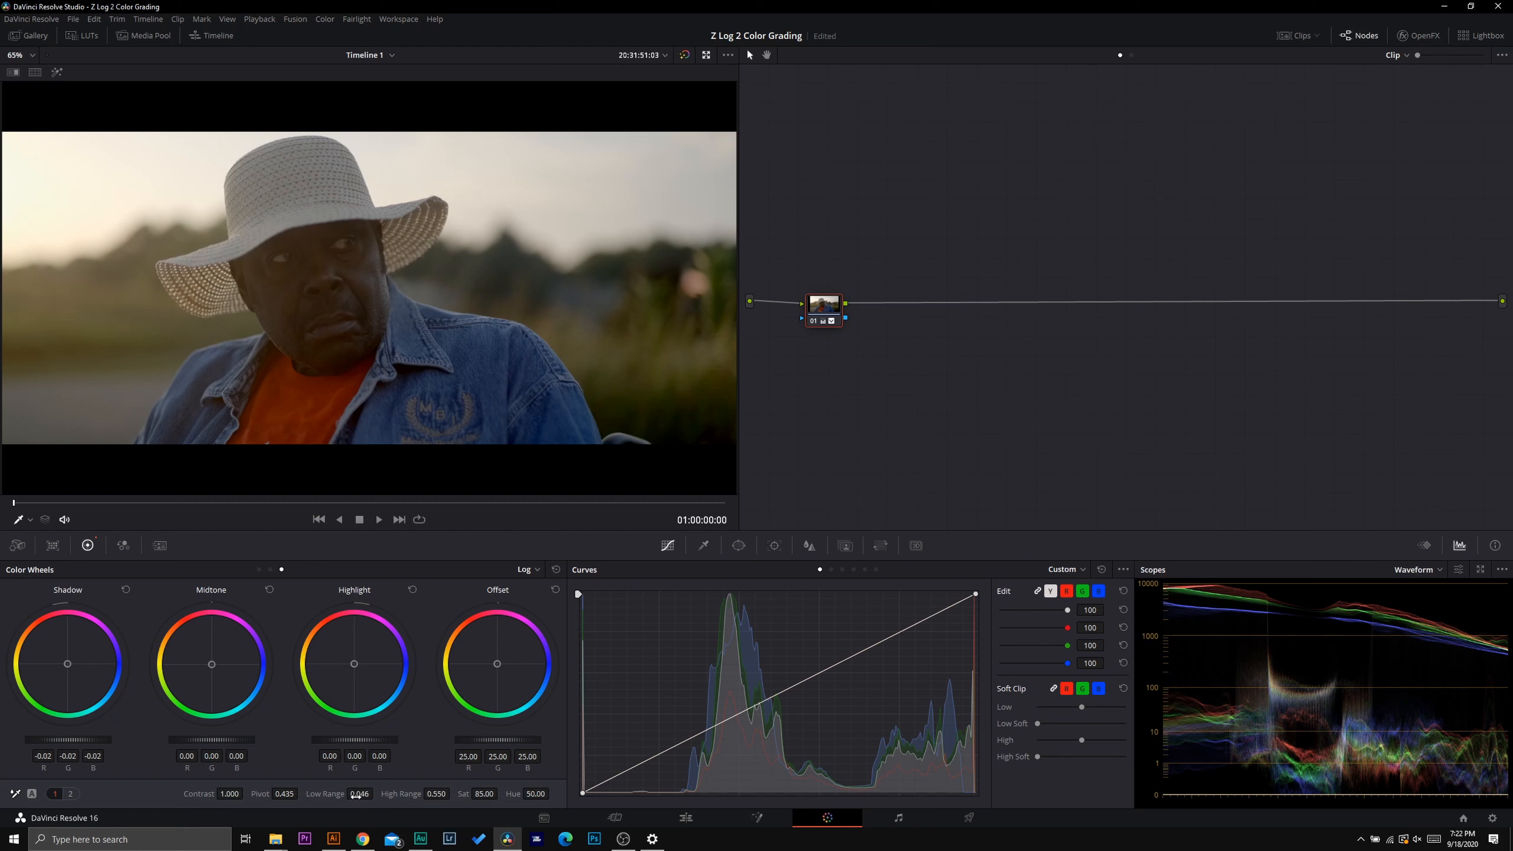
Raise the Low Range to about 0.142 and compare the grade with the bypassed original
{"action": "left_click_drag", "start_coordinate": [359, 793], "coordinate": [376, 794]}
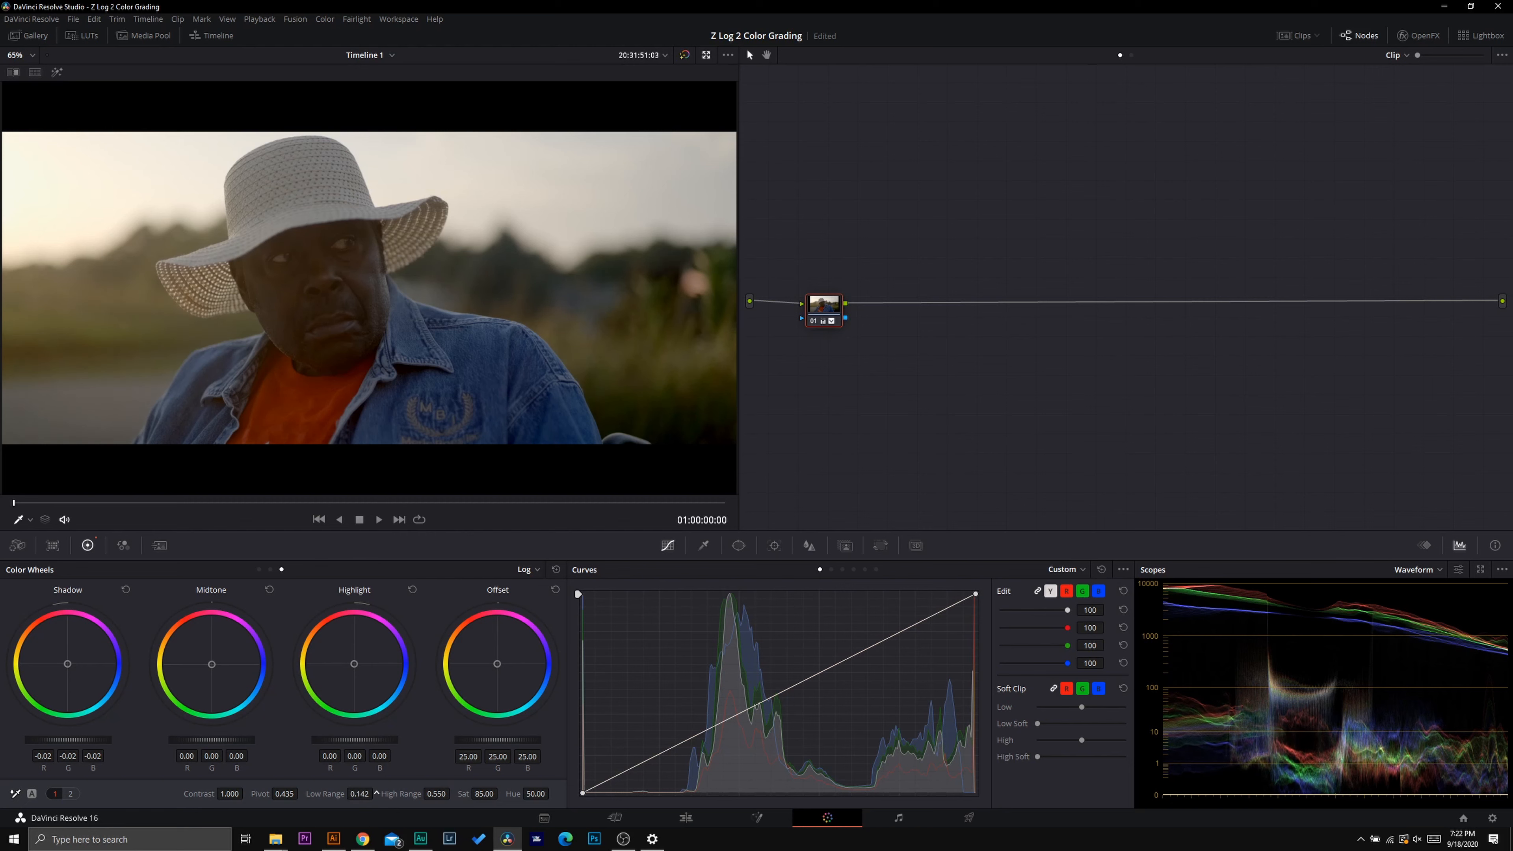
{"action": "left_click", "coordinate": [687, 53]}
{"action": "left_click", "coordinate": [688, 53]}
Add a serial node after node 01 and show the HSL Qualifier for it
{"action": "right_click", "coordinate": [819, 306]}
{"action": "mouse_move", "coordinate": [926, 367]}
{"action": "left_click", "coordinate": [983, 370]}
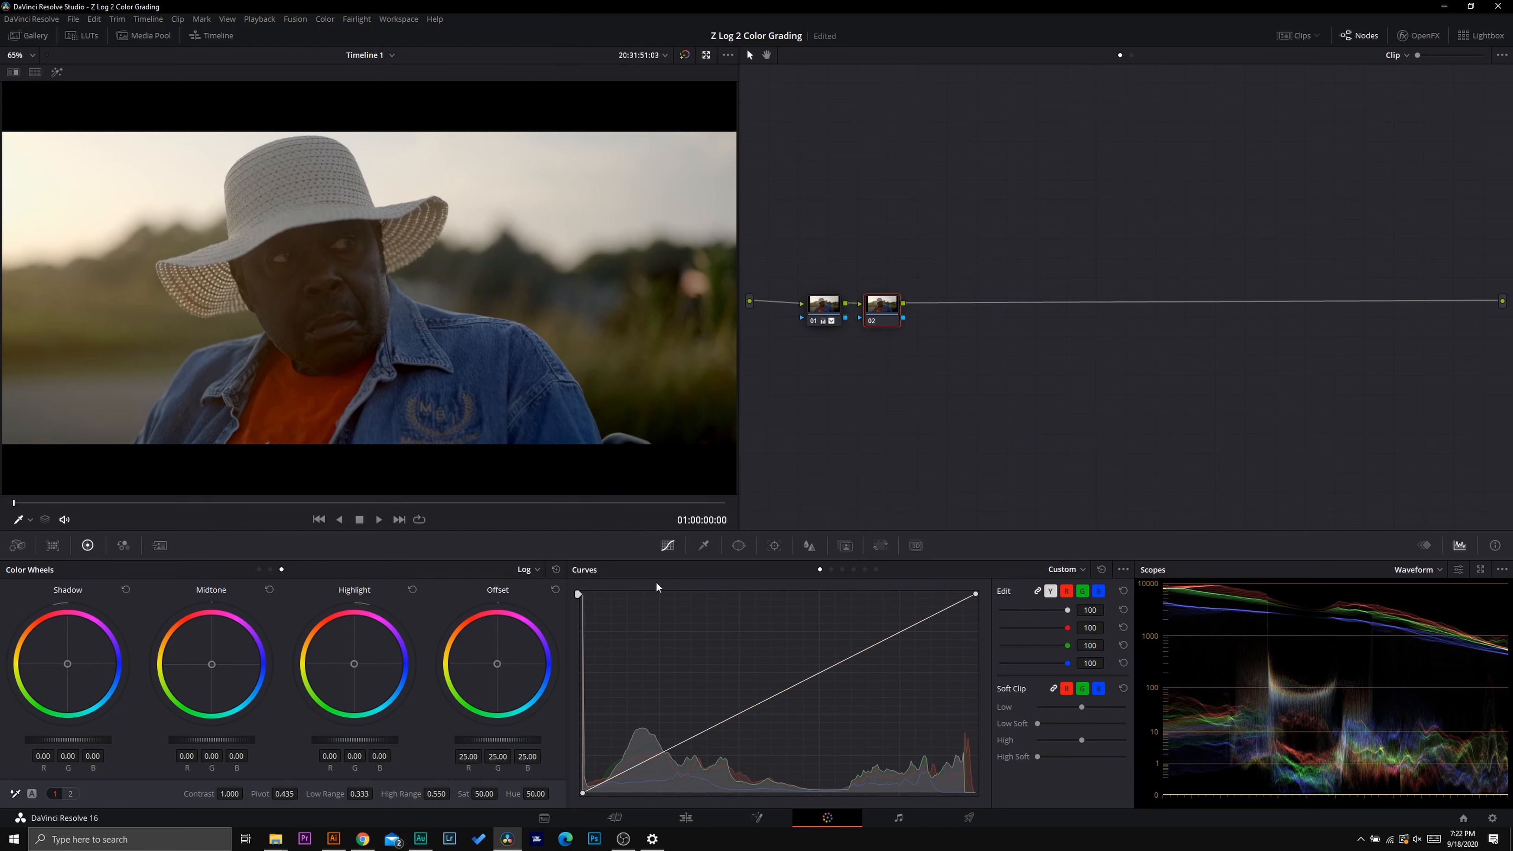
{"action": "left_click", "coordinate": [705, 550]}
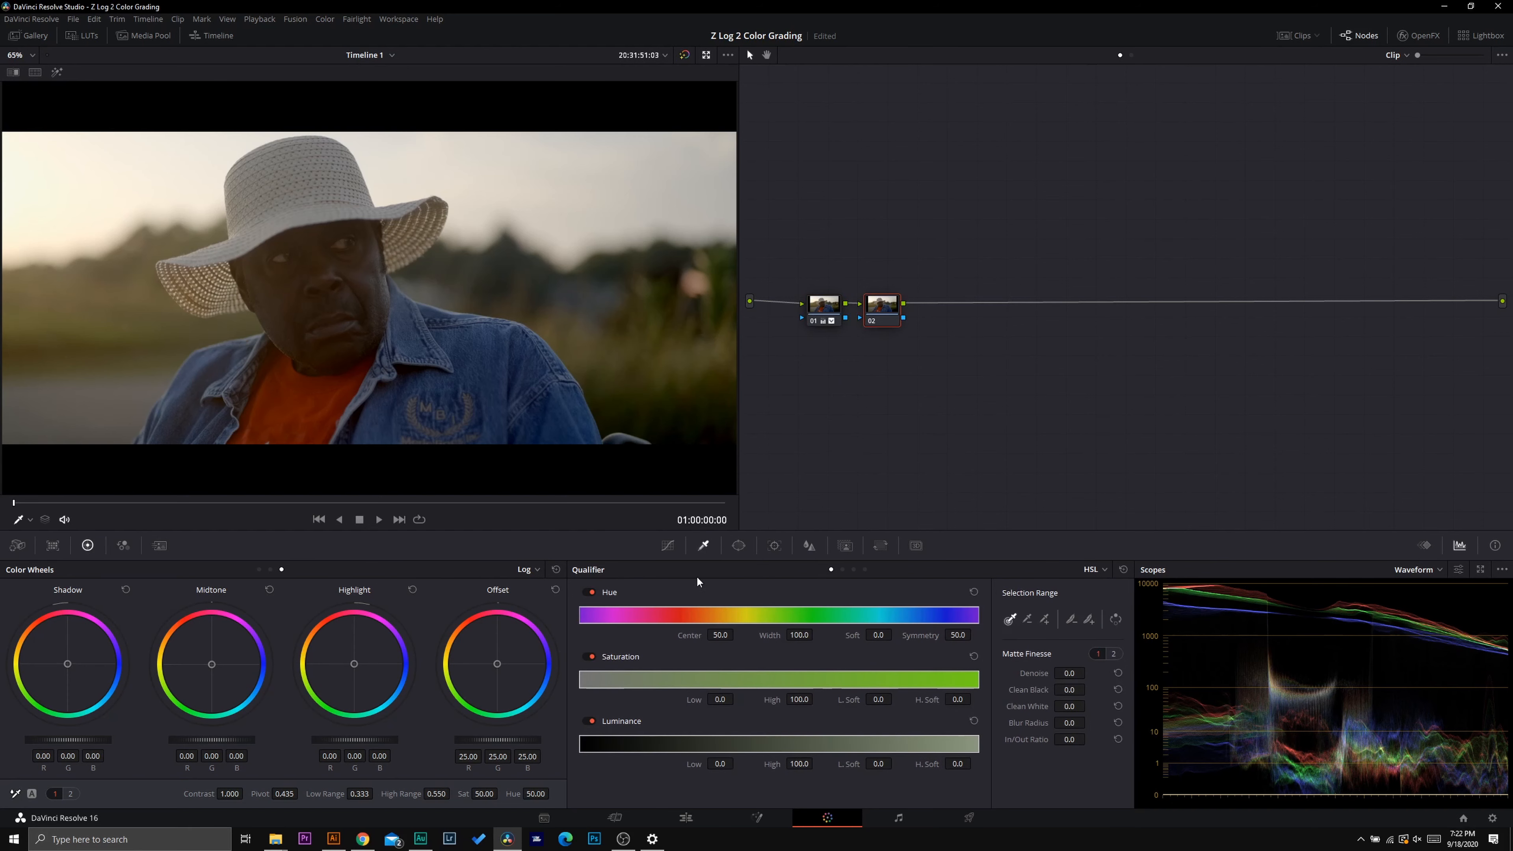
Change the scope from Waveform to Vectorscope and open its display settings
{"action": "left_click", "coordinate": [1406, 569]}
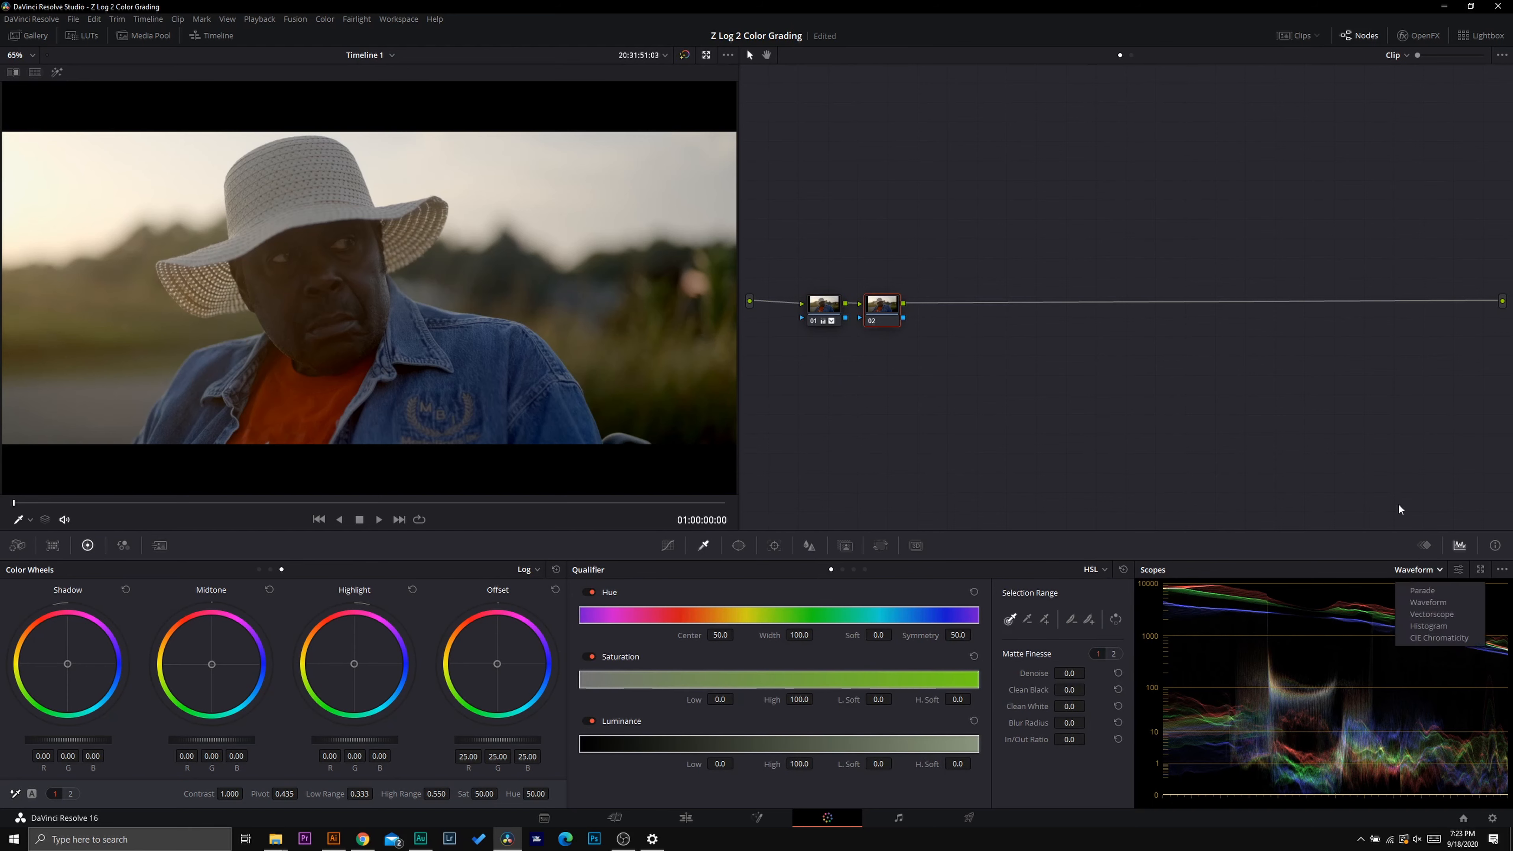
{"action": "left_click", "coordinate": [1432, 614]}
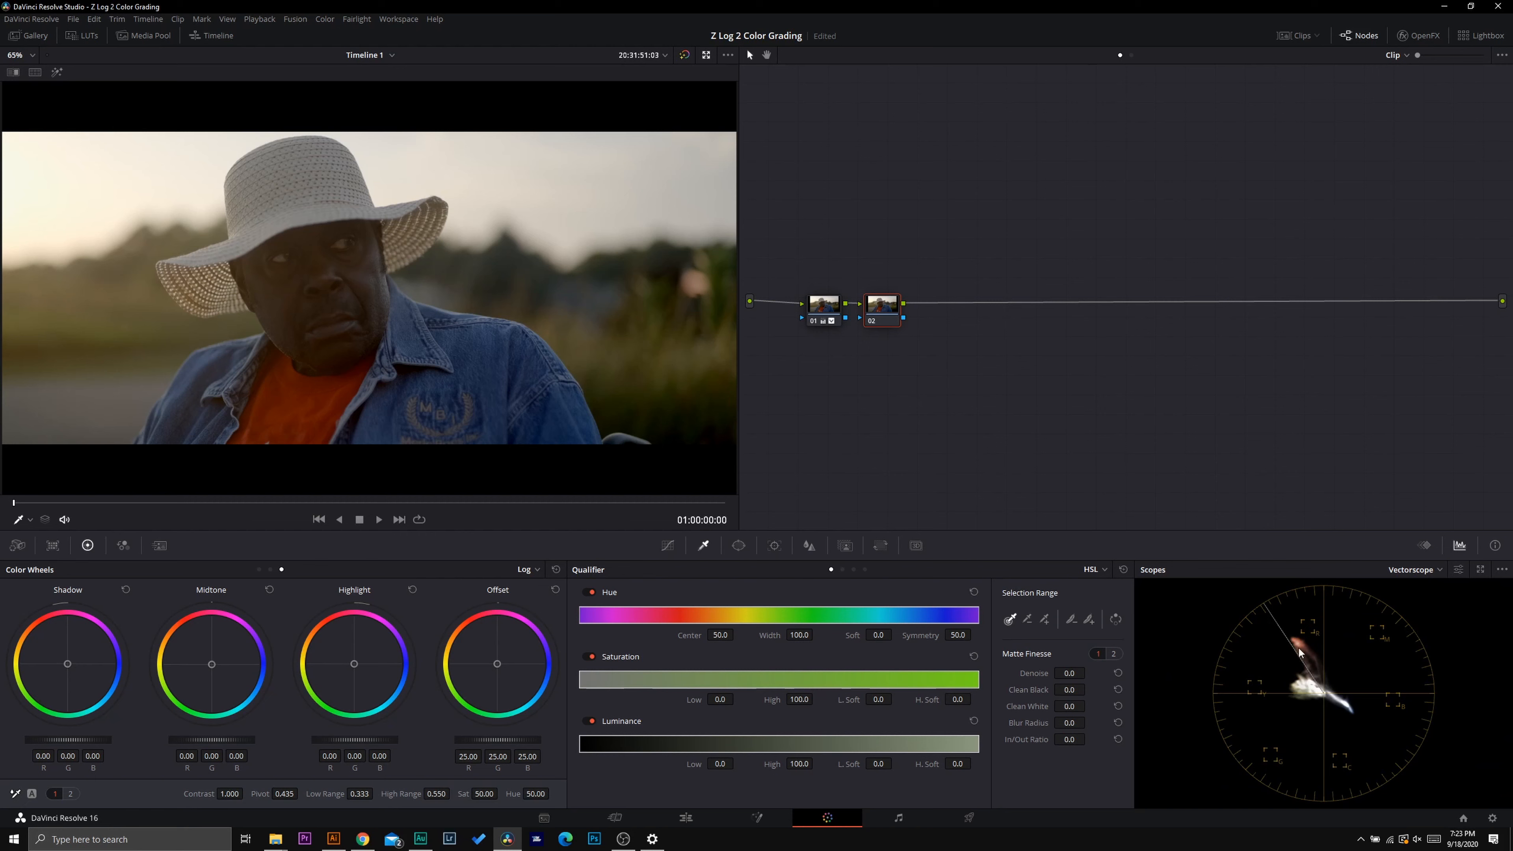
{"action": "left_click", "coordinate": [1457, 571]}
Qualify the skin tone on the man's face in node 02 with the selection highlighted, narrowing the Hue Width to 14.3
{"action": "left_click", "coordinate": [365, 278]}
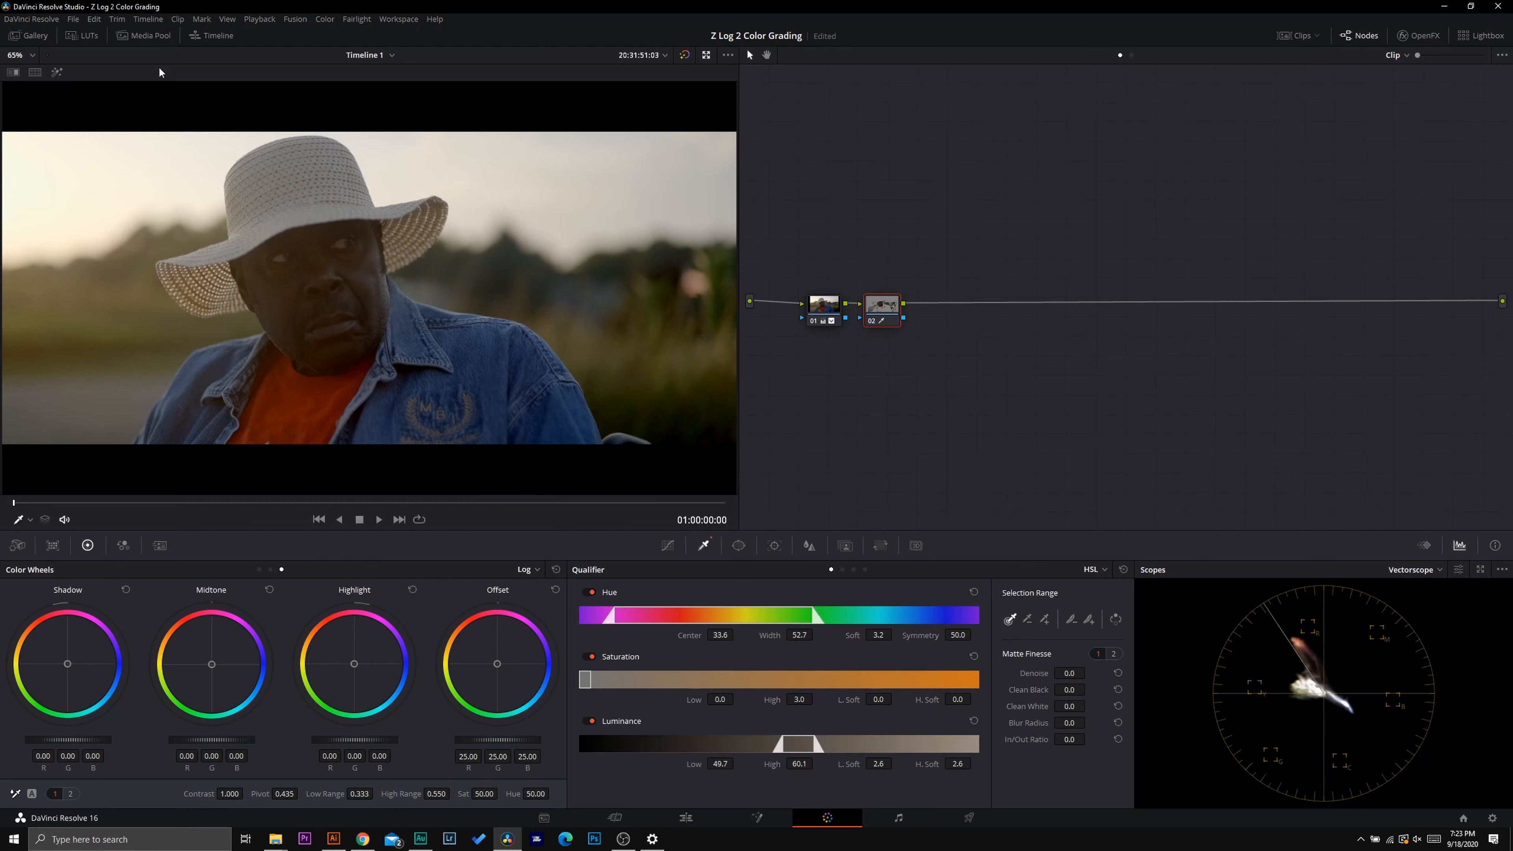
{"action": "left_click", "coordinate": [64, 74]}
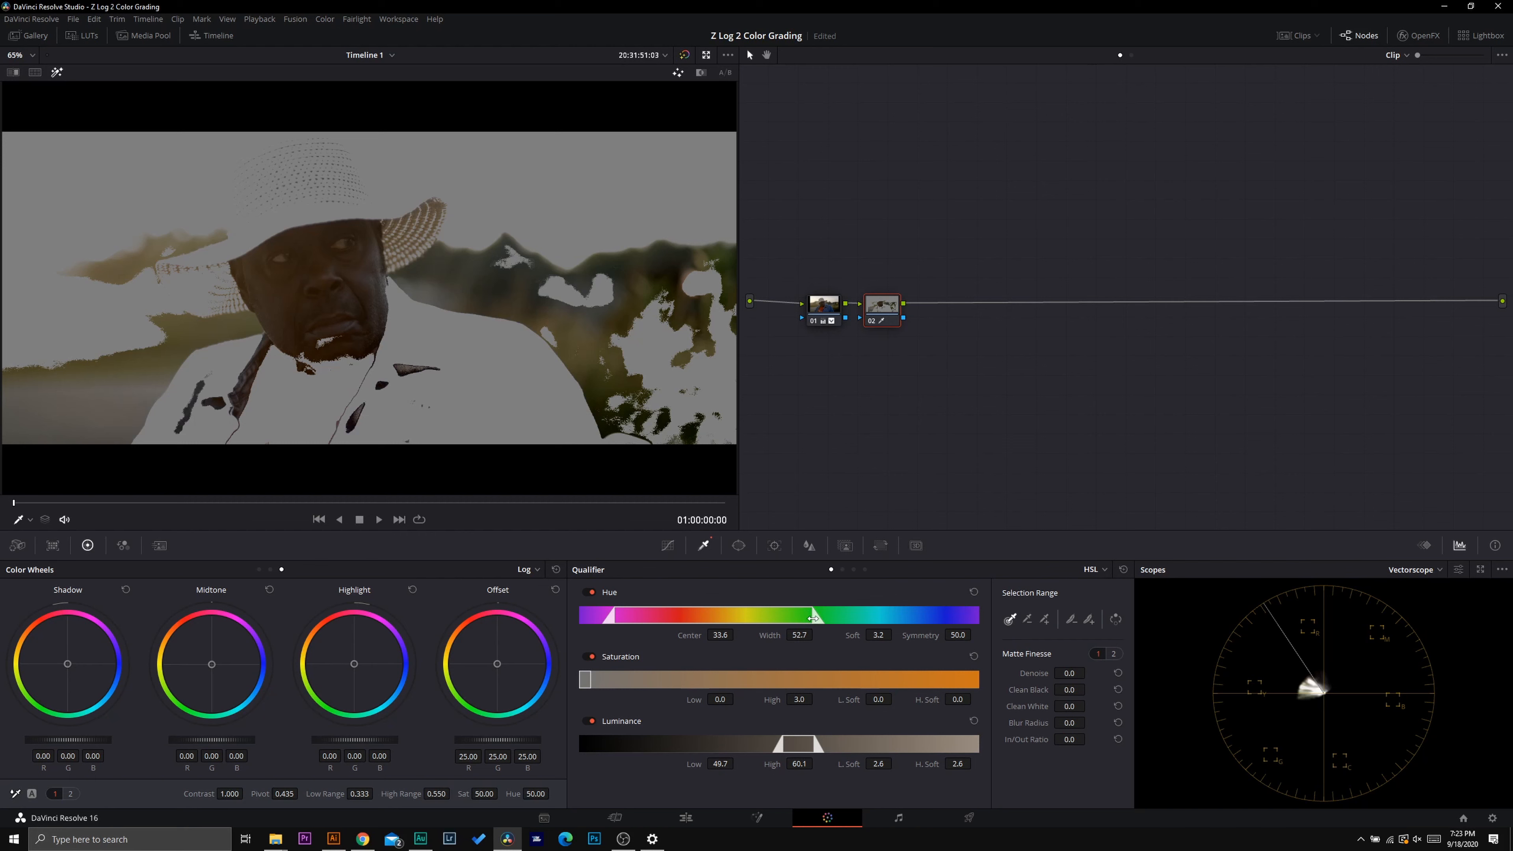
{"action": "left_click_drag", "start_coordinate": [817, 618], "coordinate": [755, 629]}
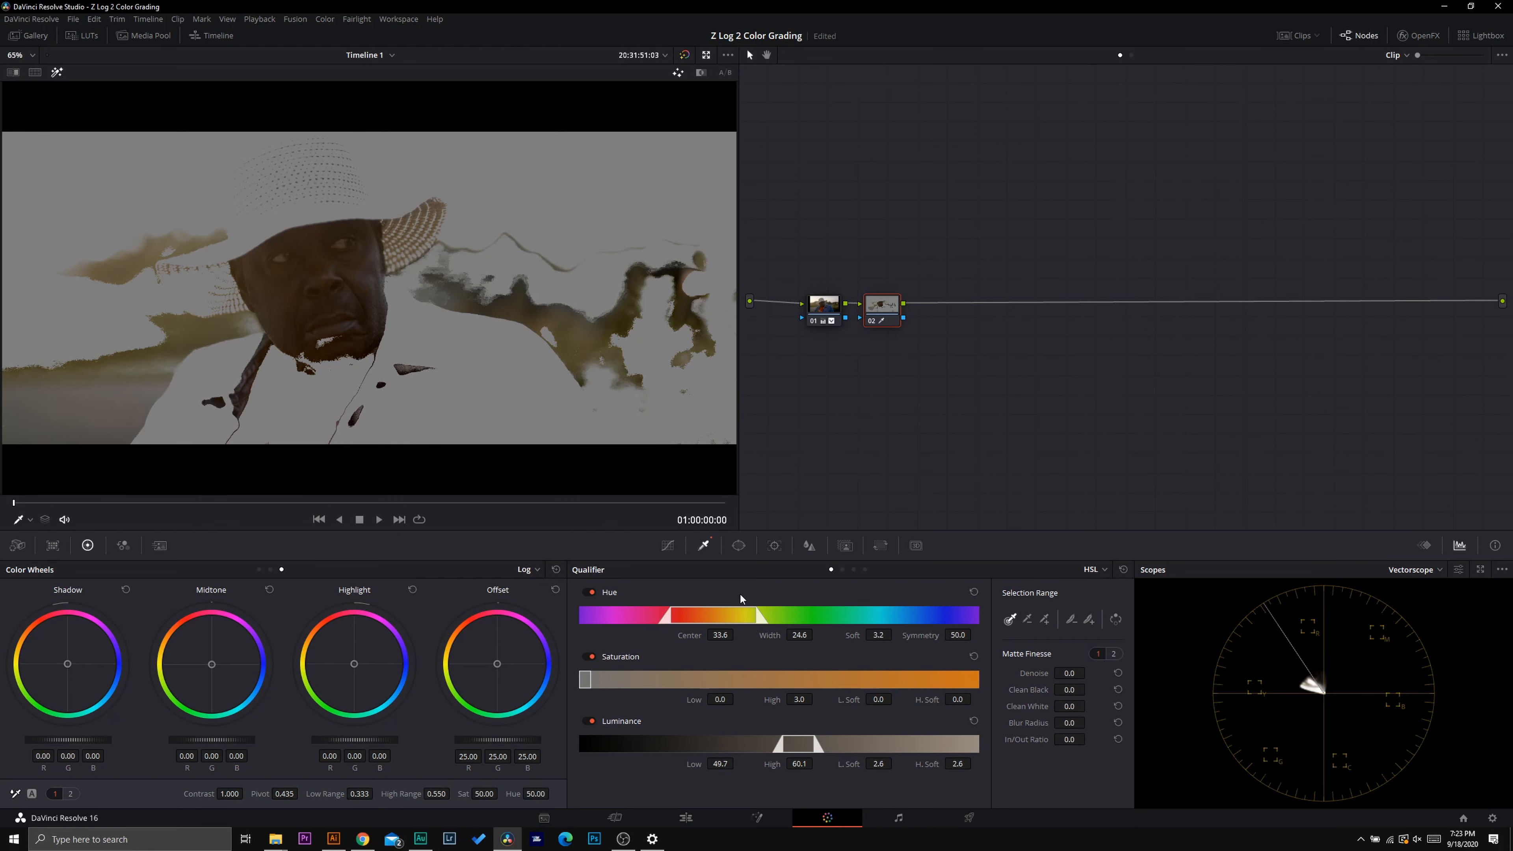
{"action": "left_click_drag", "start_coordinate": [755, 617], "coordinate": [729, 635]}
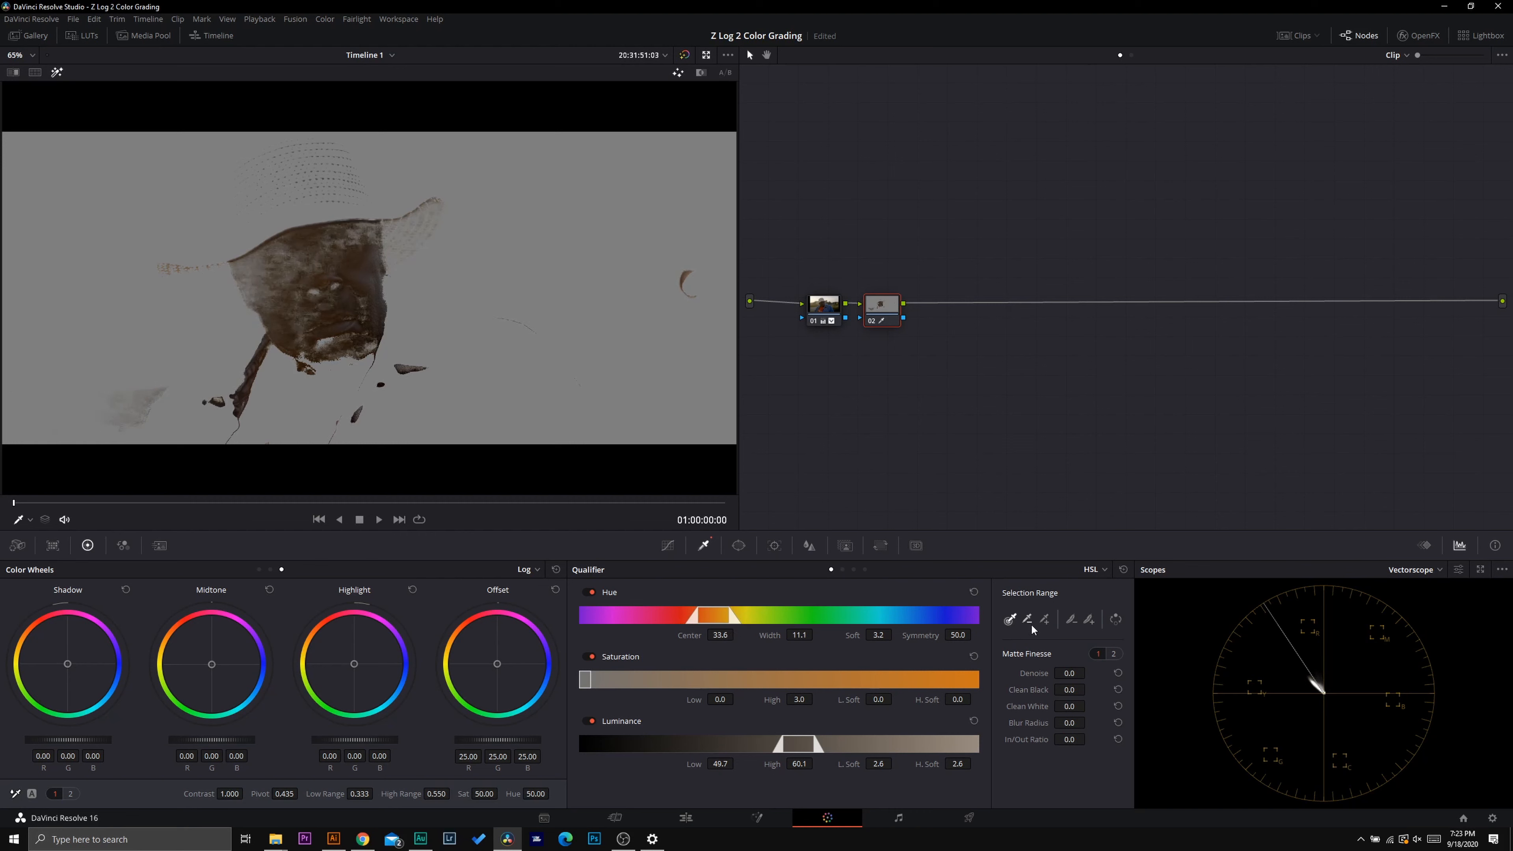
{"action": "left_click", "coordinate": [1089, 619]}
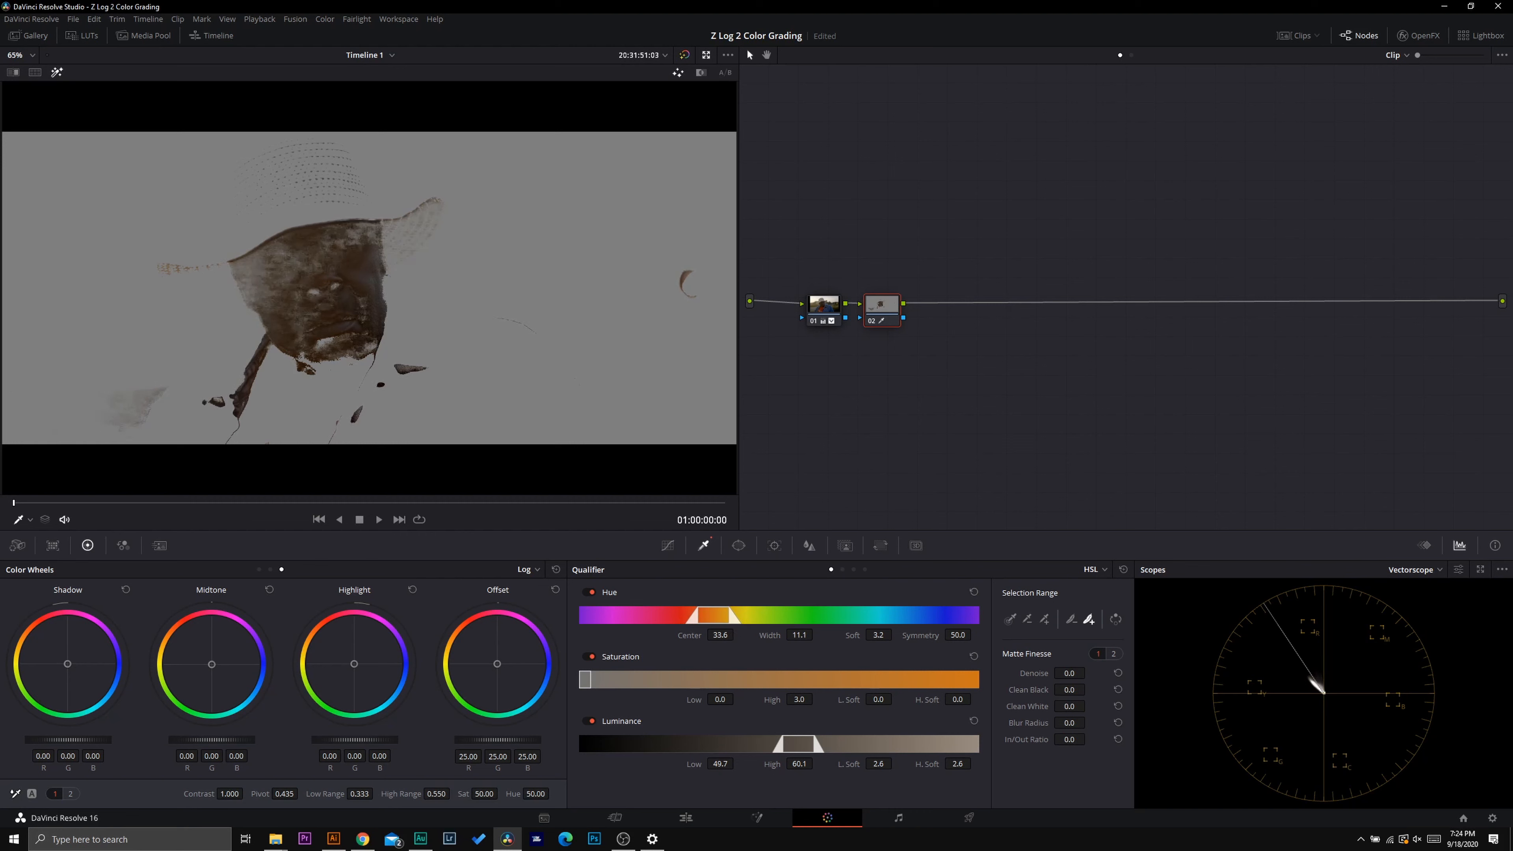
{"action": "left_click_drag", "start_coordinate": [807, 634], "coordinate": [817, 634]}
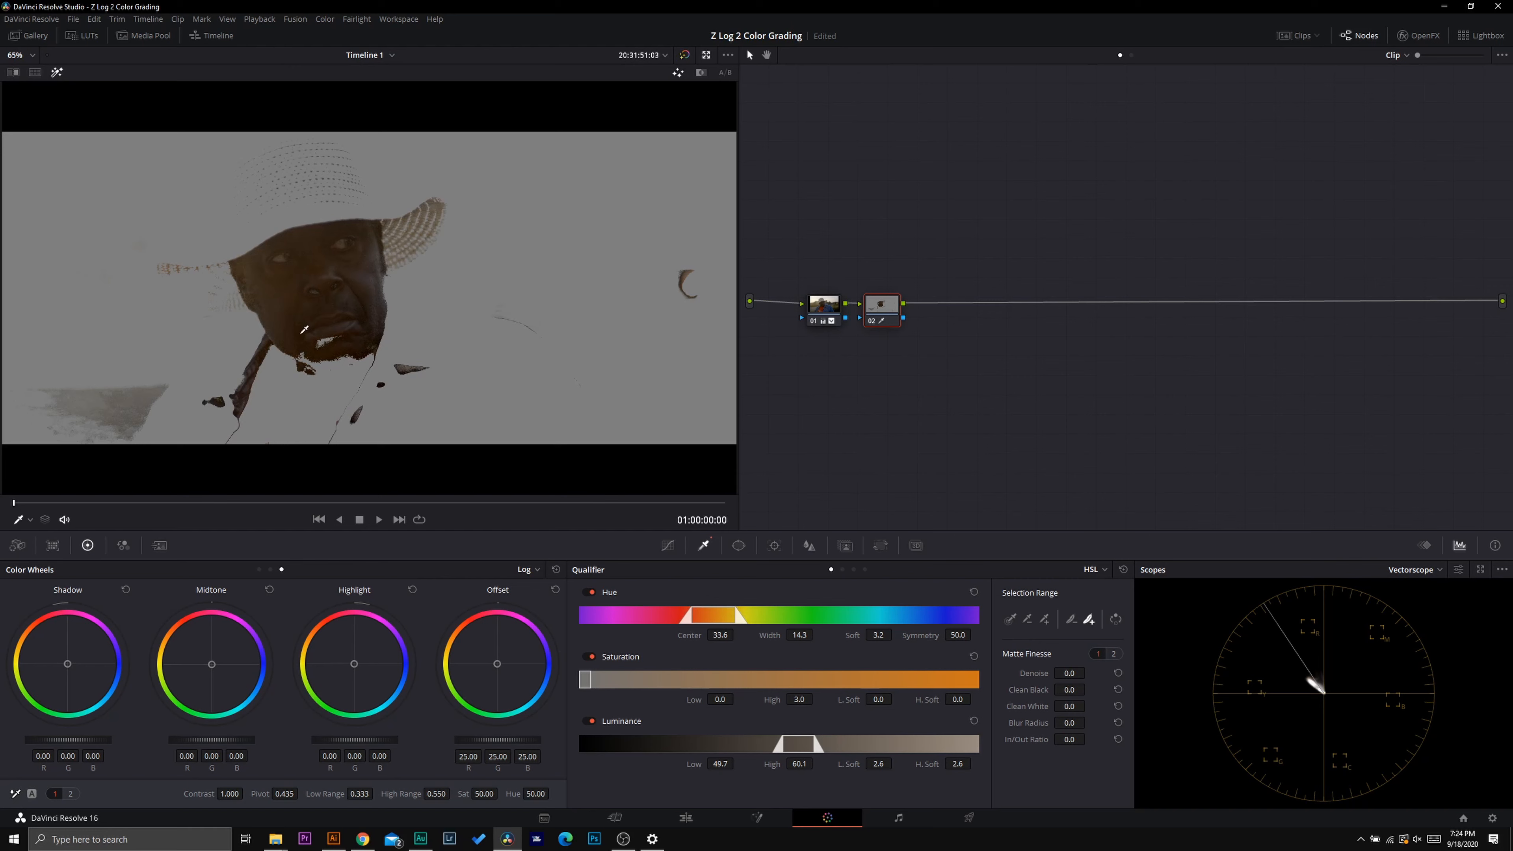
Toggle the highlight view off and on to compare the qualified skin area with the full image
{"action": "left_click", "coordinate": [57, 72]}
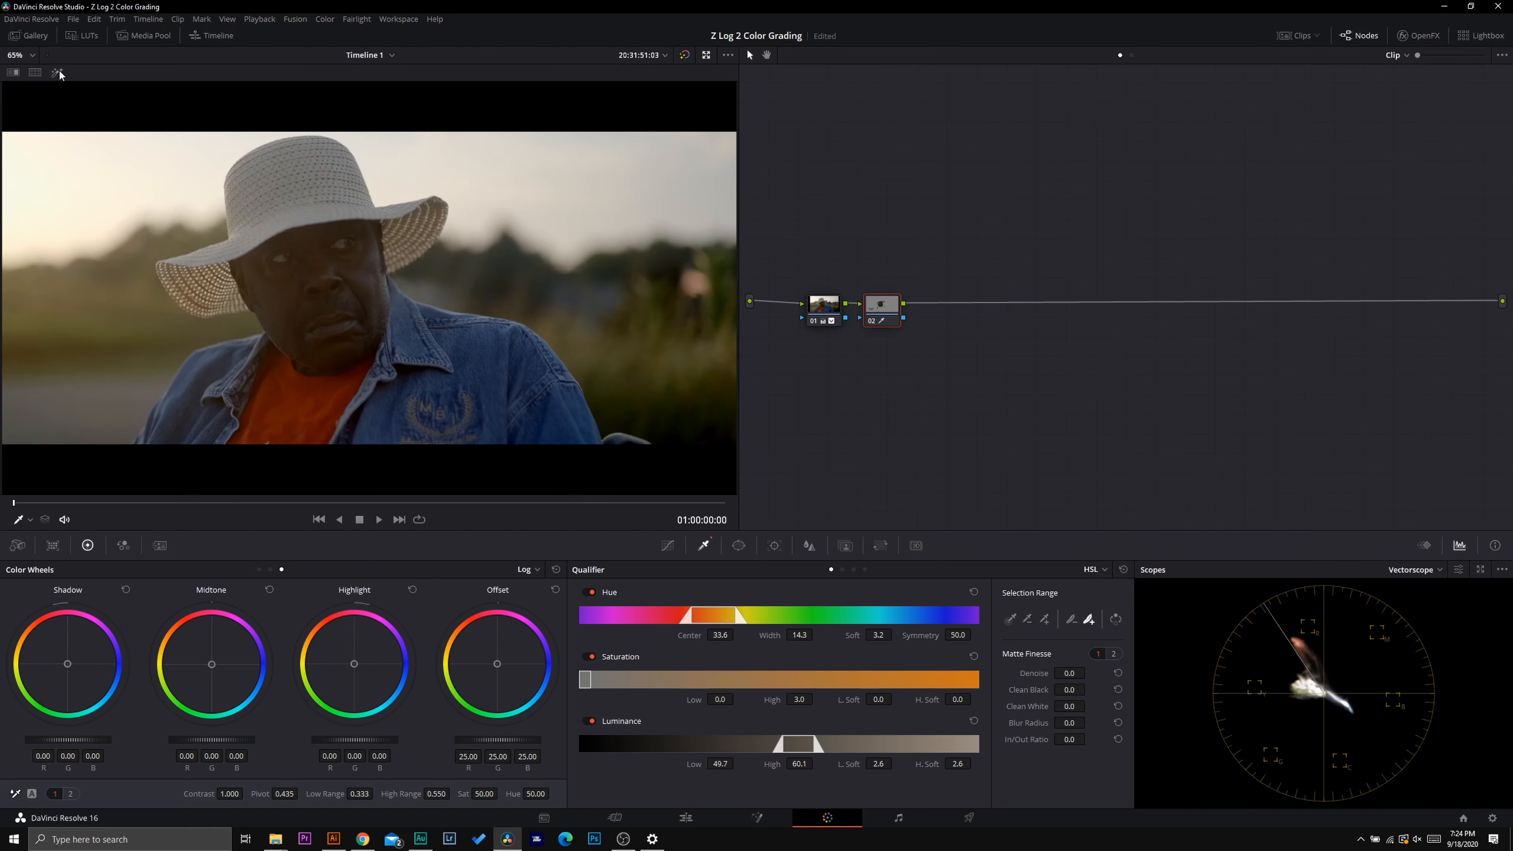
{"action": "left_click", "coordinate": [57, 72]}
{"action": "left_click", "coordinate": [57, 72]}
{"action": "left_click", "coordinate": [56, 73]}
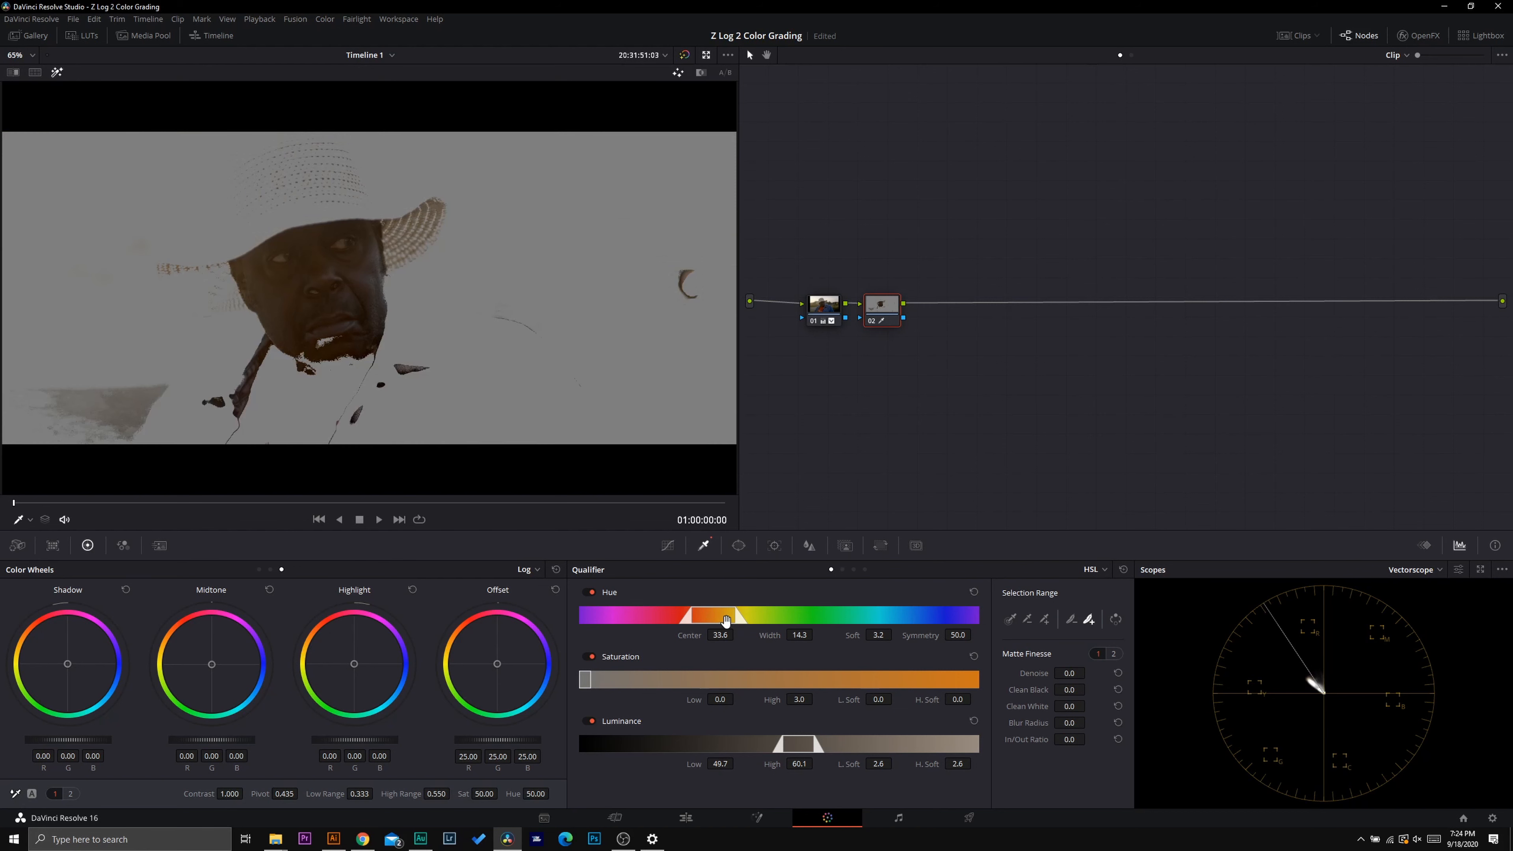
Add more of the man's face to node 02's qualified range, set Saturation L. Soft to 3.6, and compare with the full image
{"action": "left_click", "coordinate": [1044, 619]}
{"action": "left_click", "coordinate": [313, 343]}
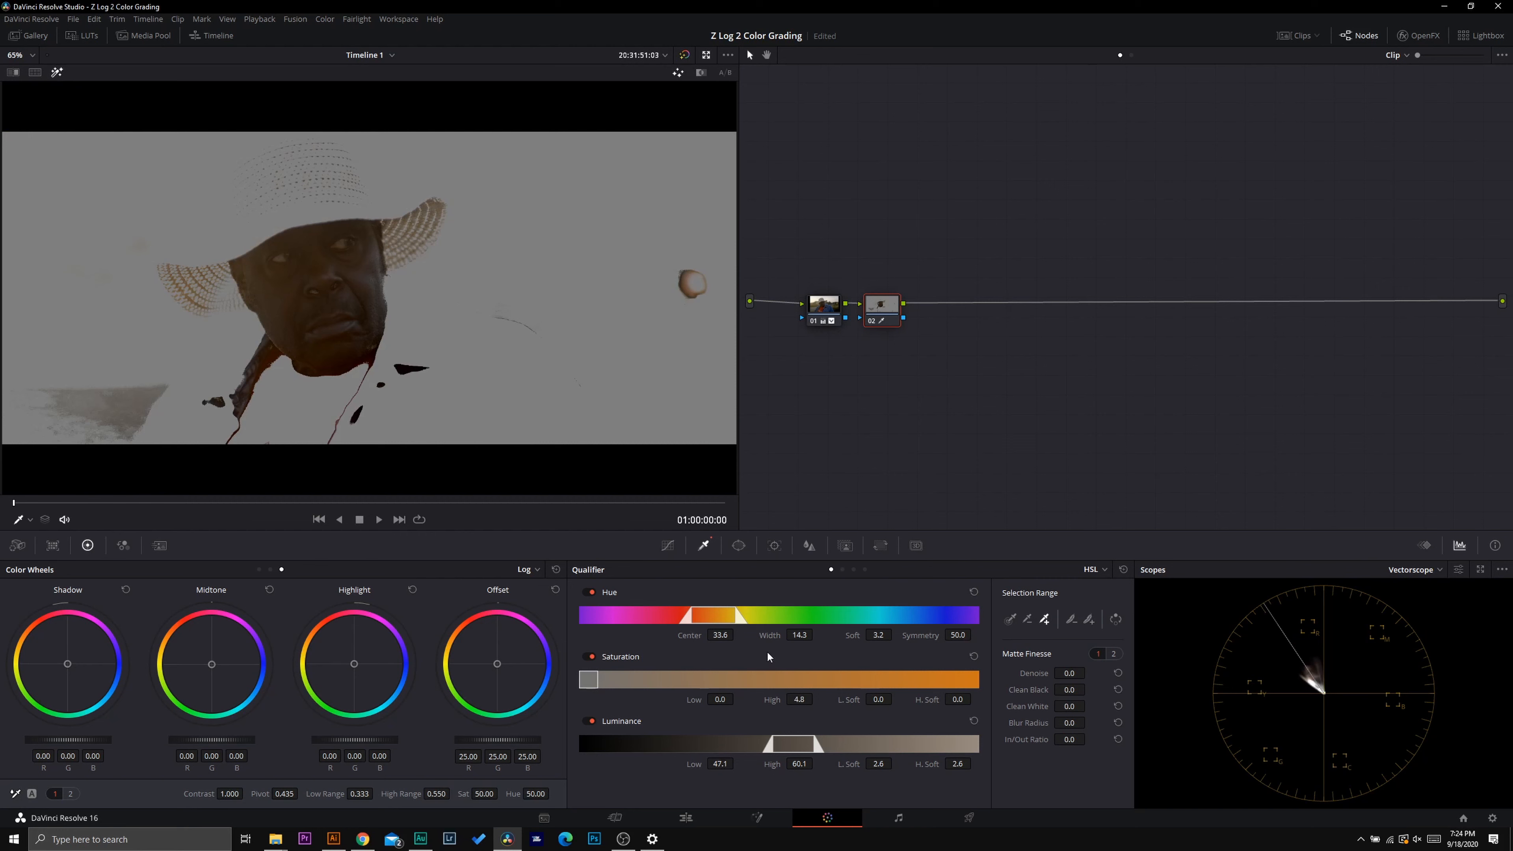
{"action": "left_click_drag", "start_coordinate": [877, 698], "coordinate": [895, 698]}
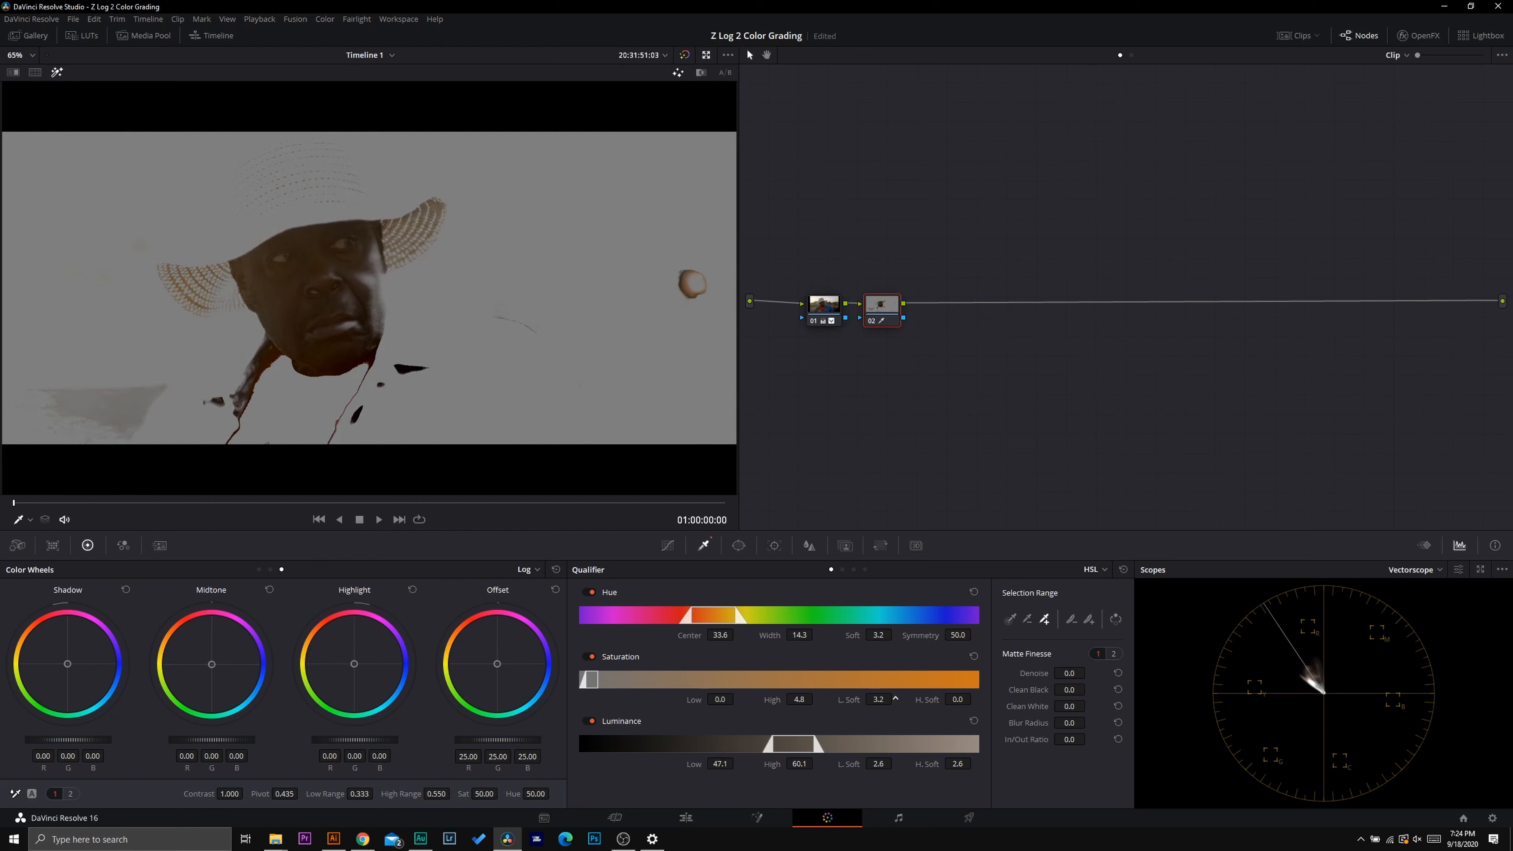
{"action": "left_click", "coordinate": [57, 72]}
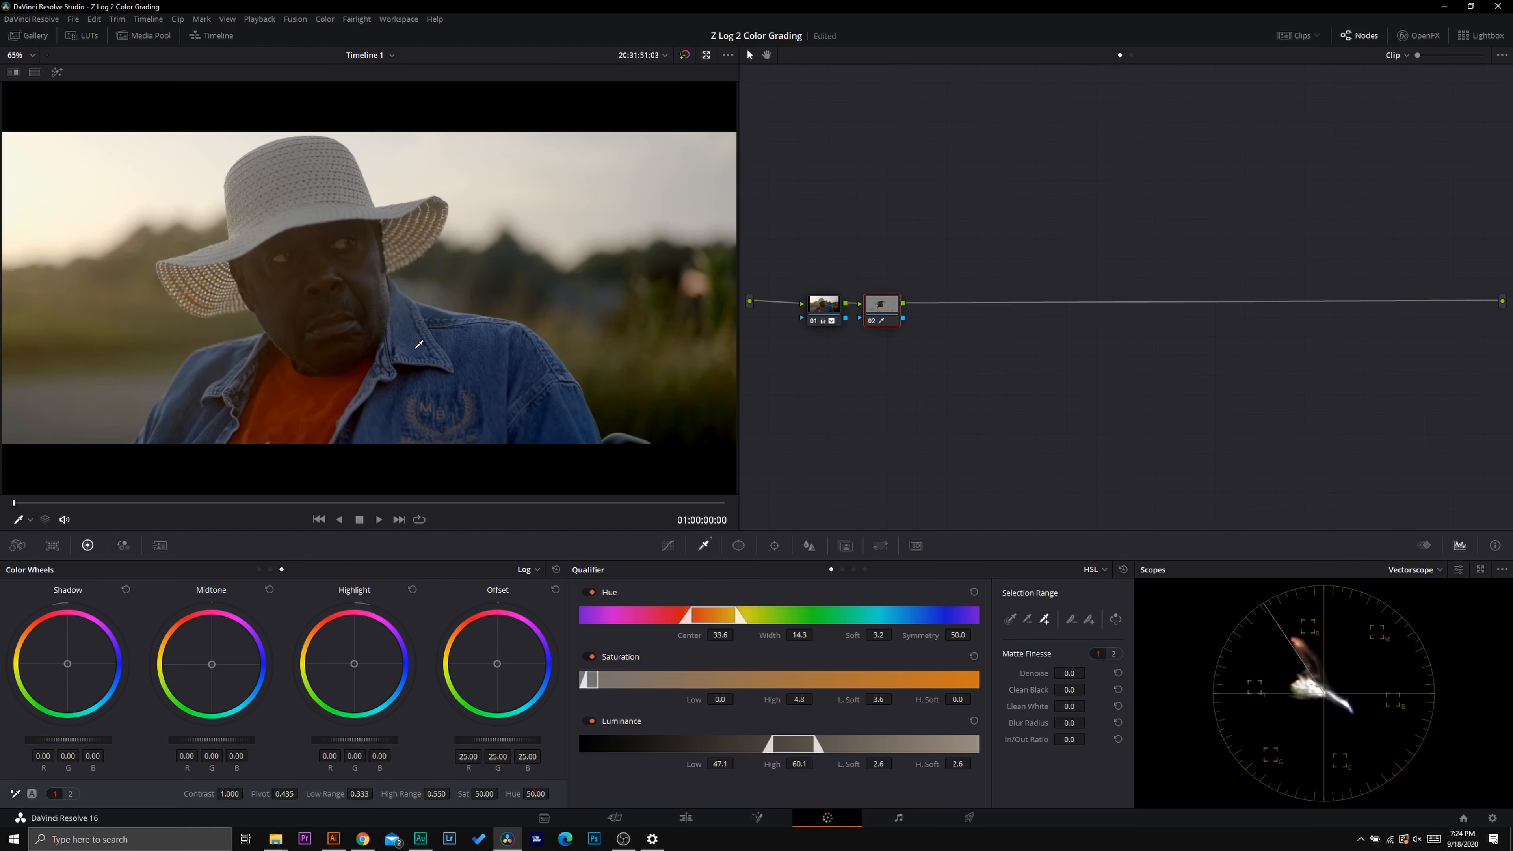
{"action": "left_click", "coordinate": [57, 72]}
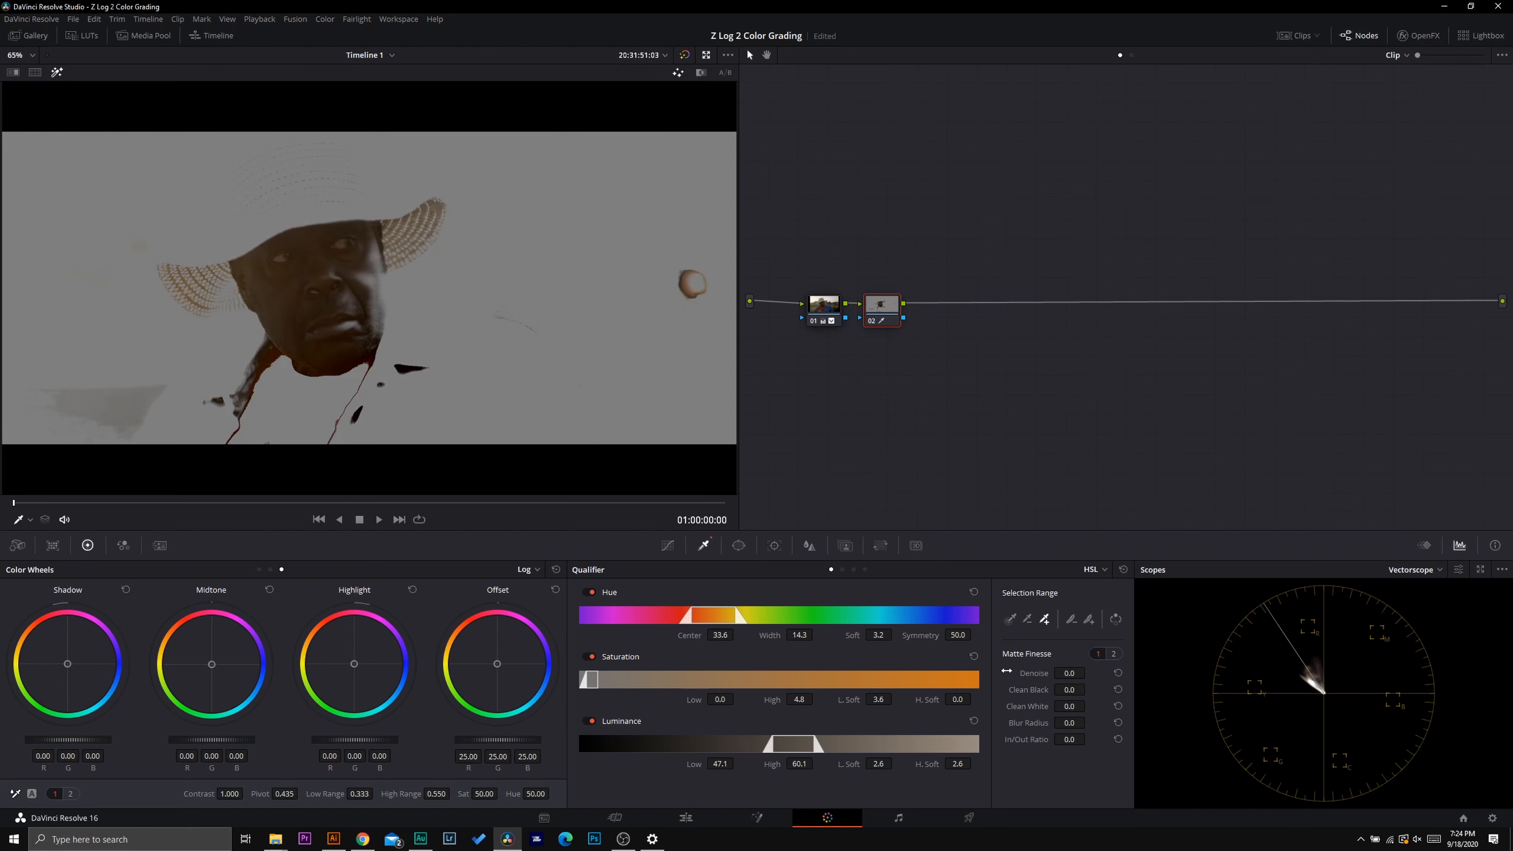
Set the skin matte's Denoise to 8.4 and compare the highlighted selection with the full image
{"action": "left_click_drag", "start_coordinate": [1069, 672], "coordinate": [1088, 672]}
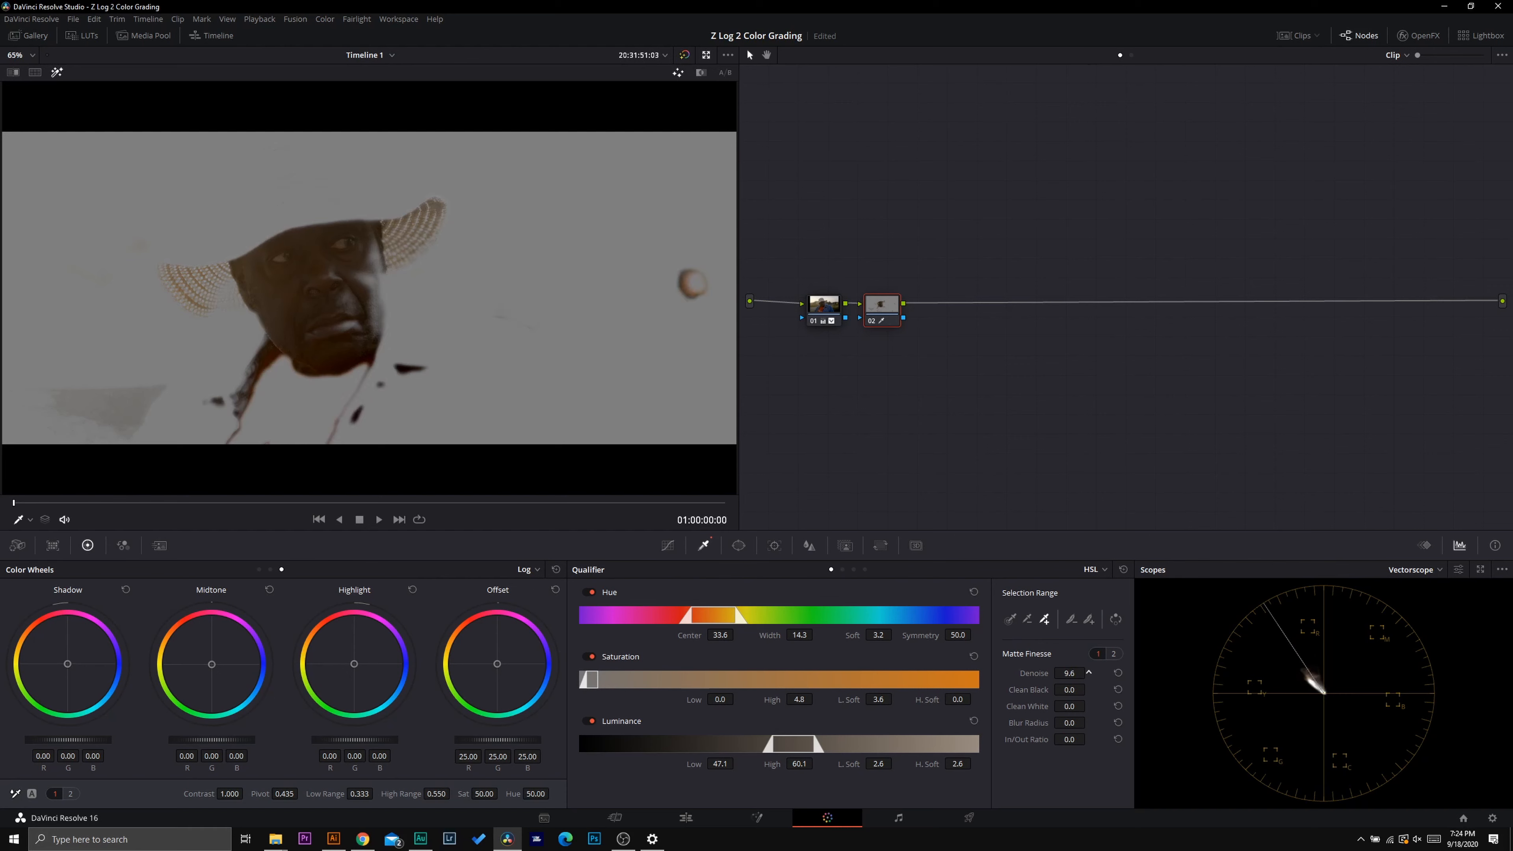
{"action": "left_click", "coordinate": [57, 72]}
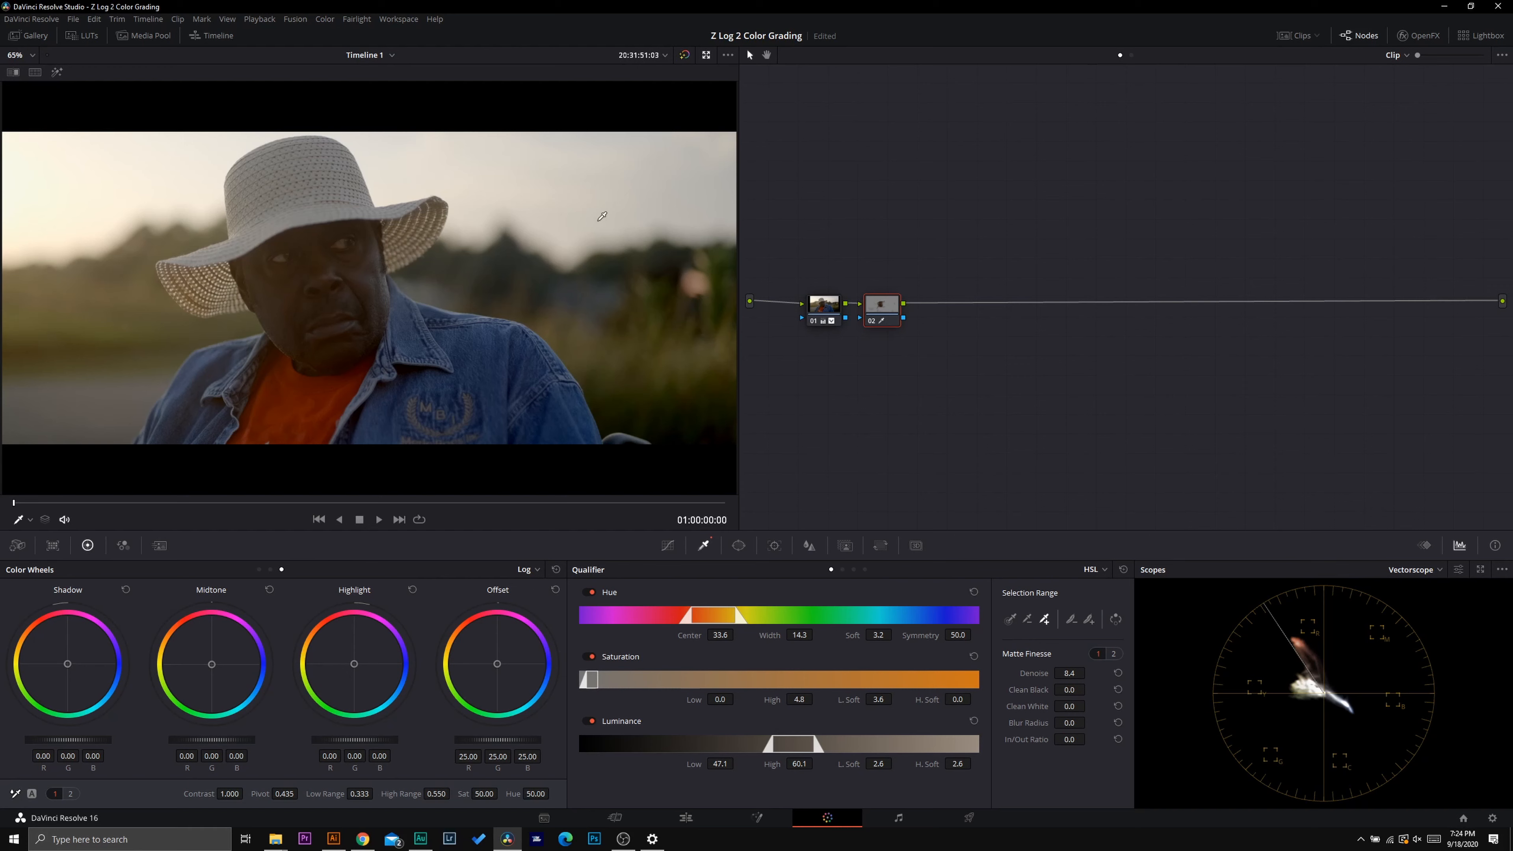
{"action": "left_click", "coordinate": [57, 73]}
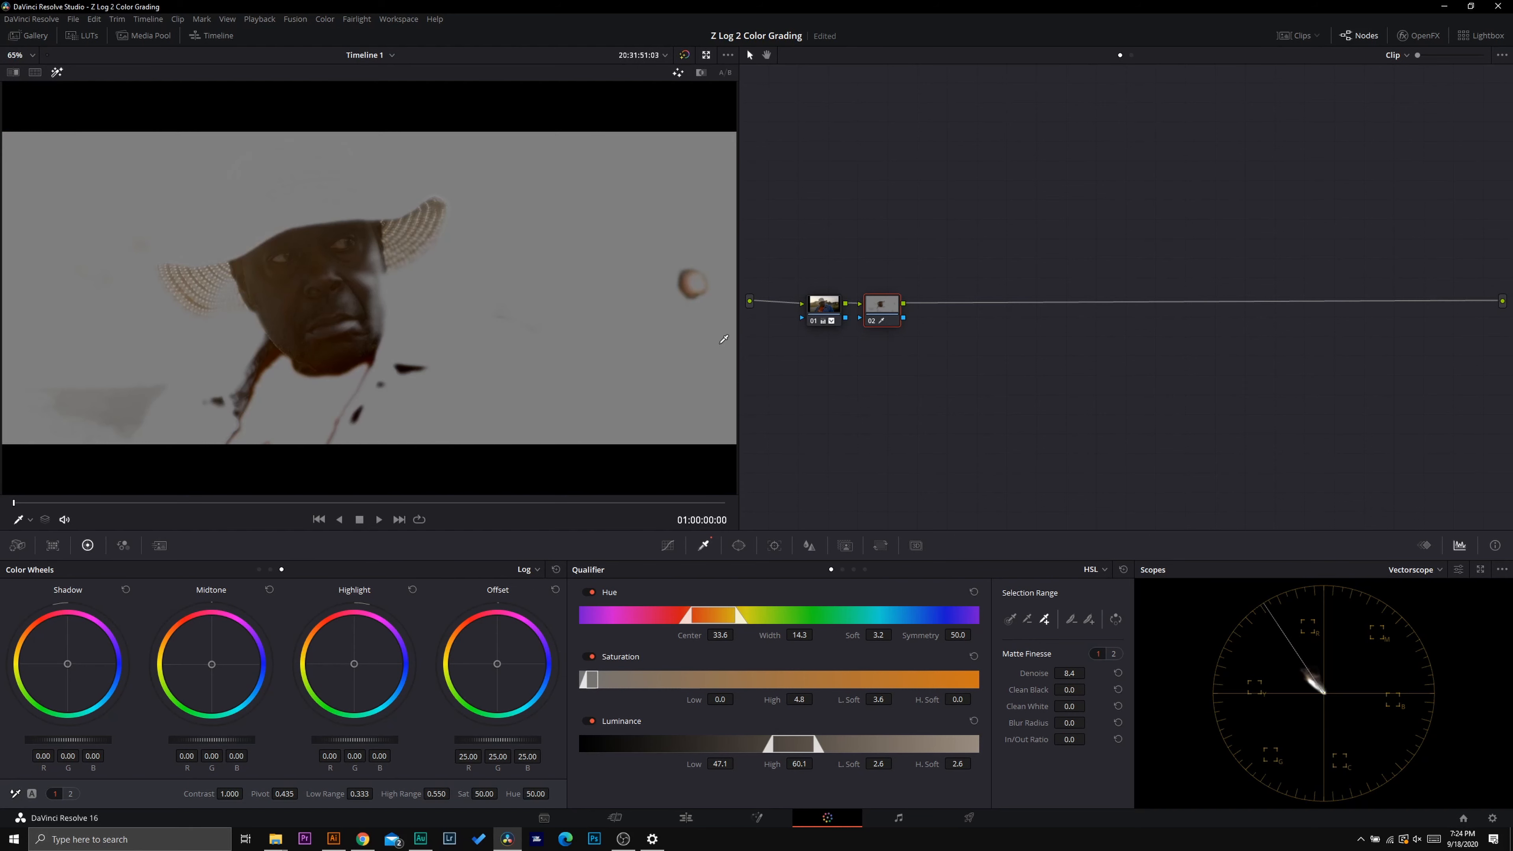
Draw a six-point curve window around the bright background spot and invert it to exclude the spot from node 02's selection
{"action": "left_click", "coordinate": [739, 545]}
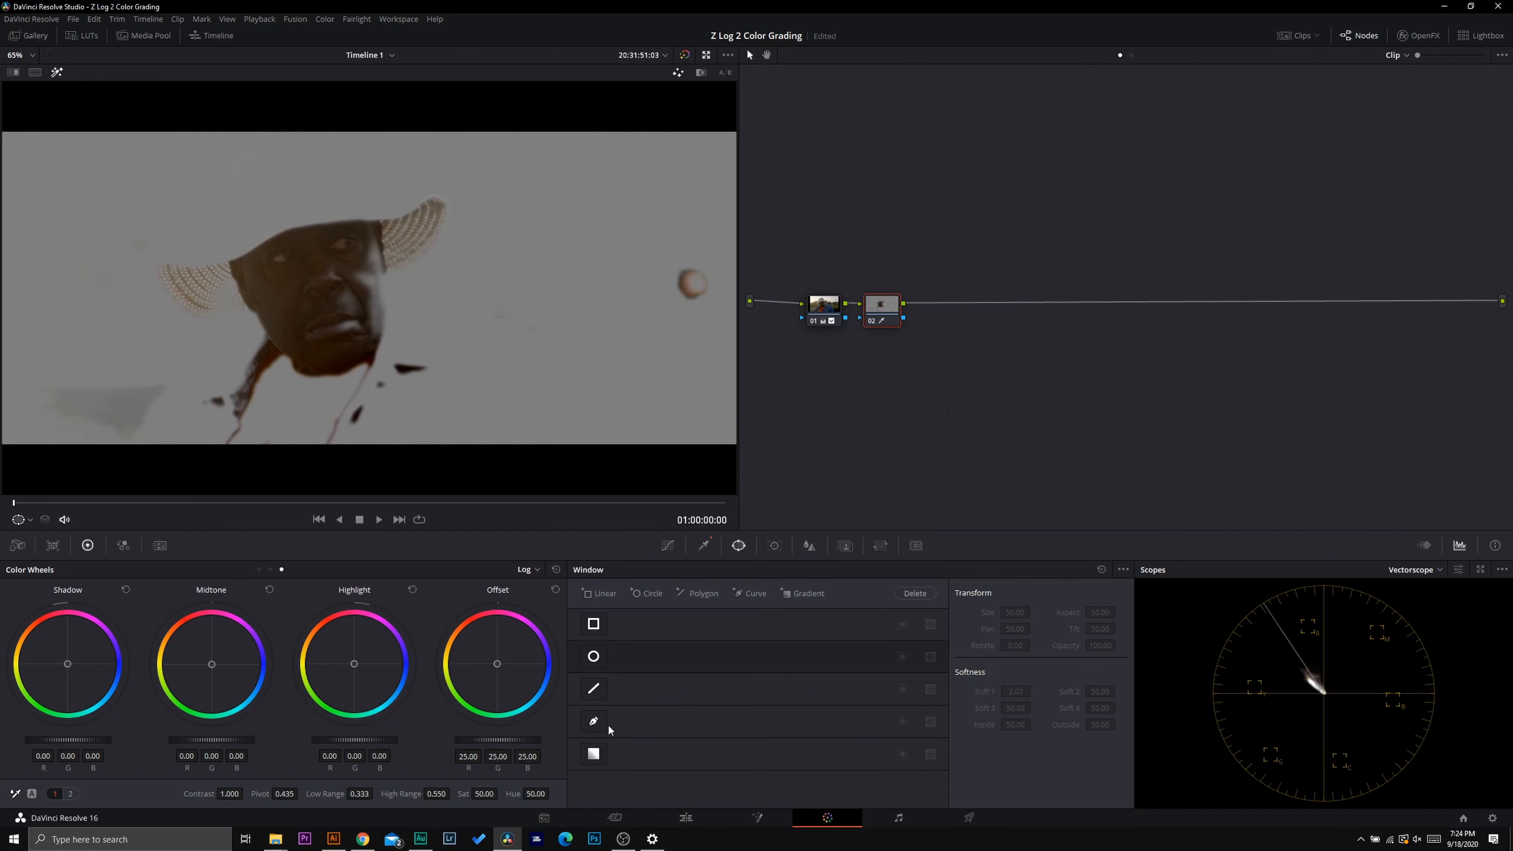
{"action": "left_click", "coordinate": [659, 256]}
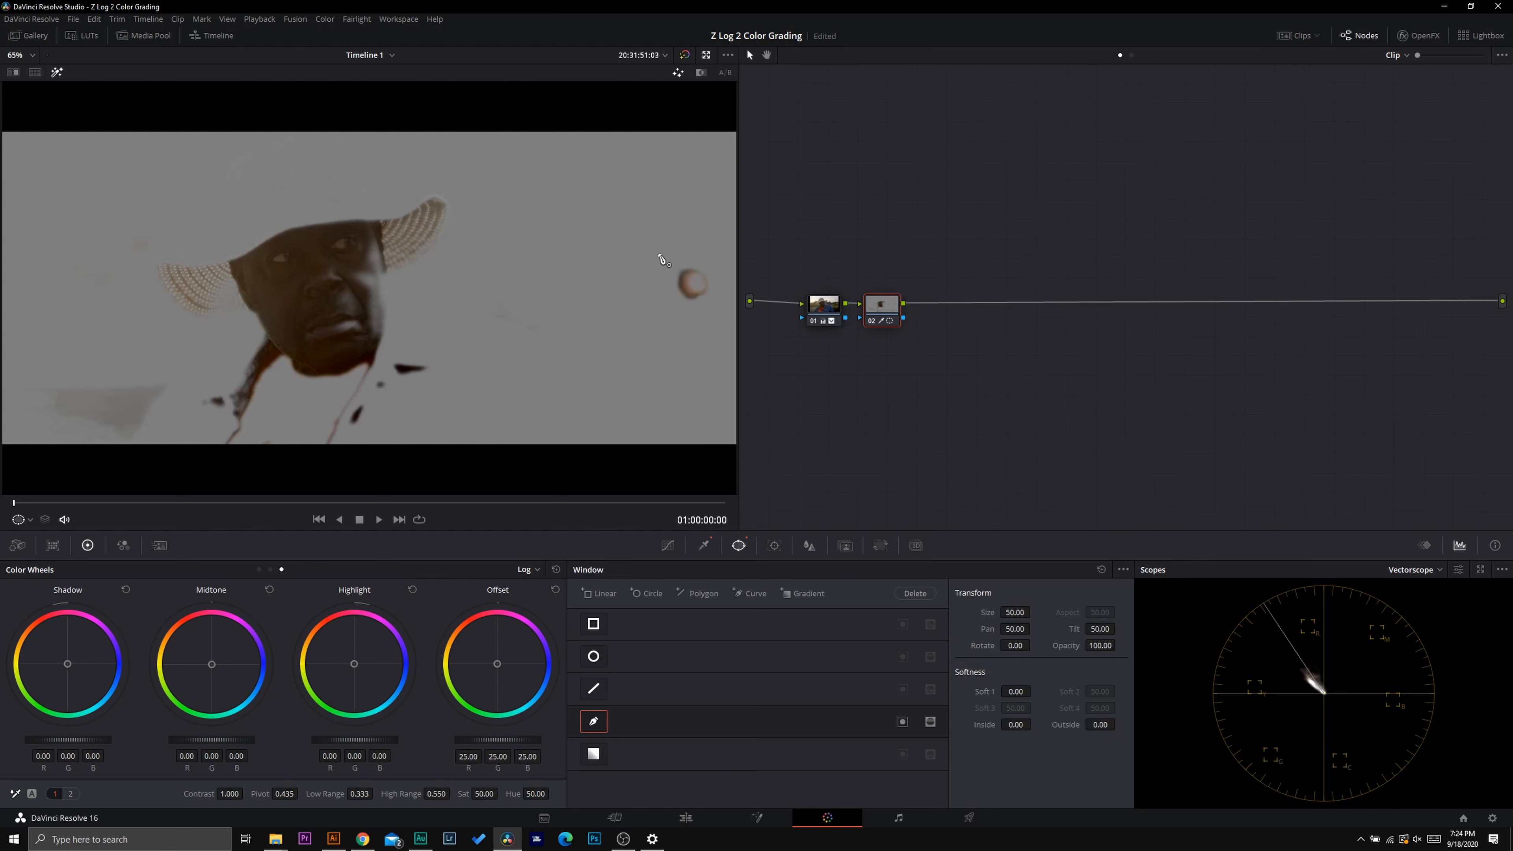
{"action": "left_click", "coordinate": [700, 255]}
{"action": "left_click", "coordinate": [720, 280]}
{"action": "left_click", "coordinate": [721, 324]}
{"action": "left_click", "coordinate": [686, 325]}
{"action": "left_click", "coordinate": [665, 305]}
{"action": "left_click", "coordinate": [660, 256]}
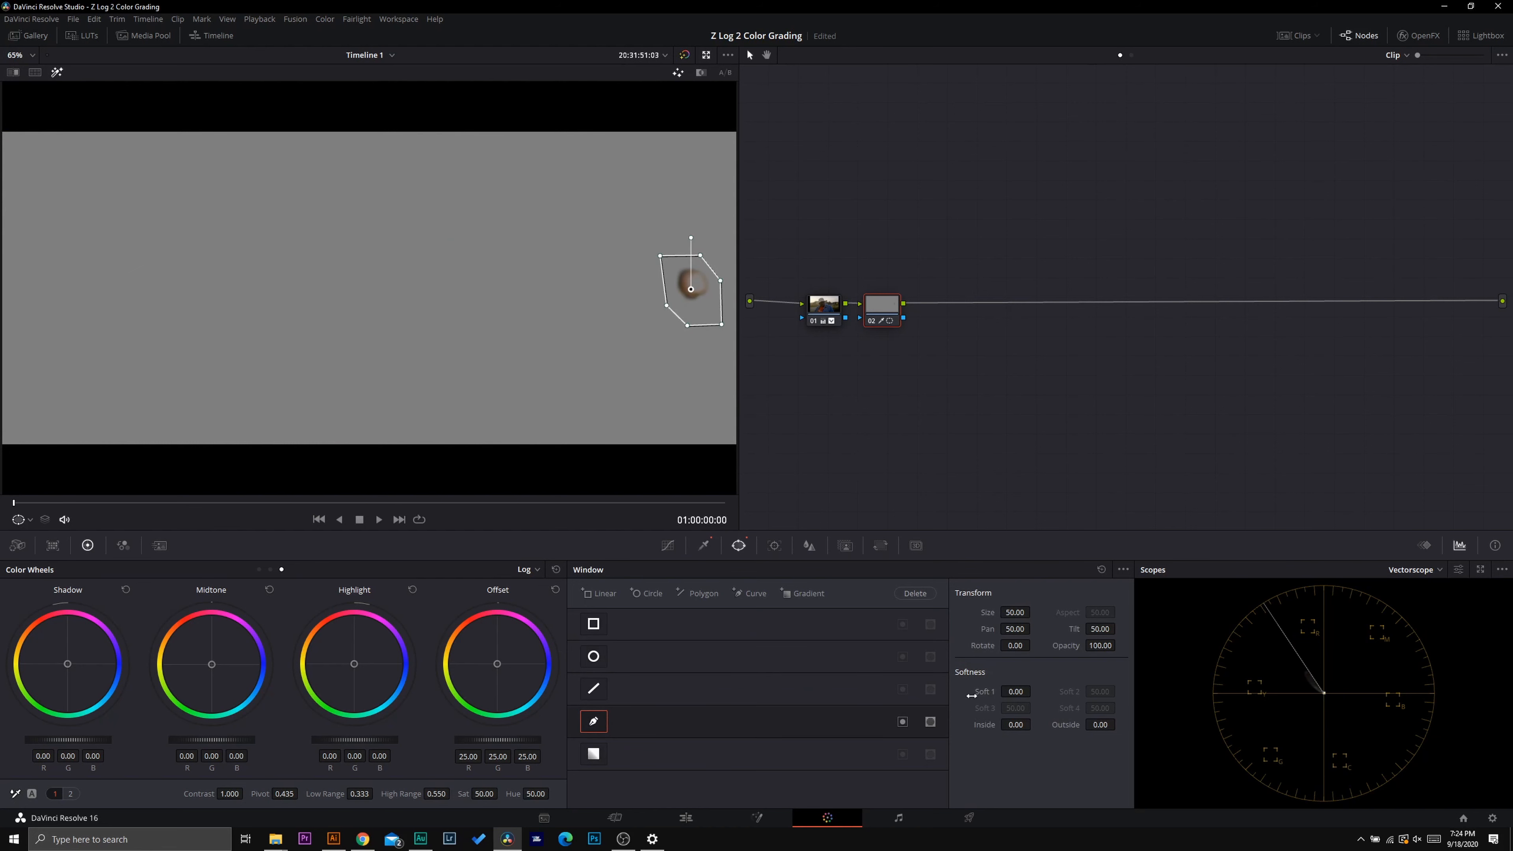
{"action": "left_click", "coordinate": [902, 721]}
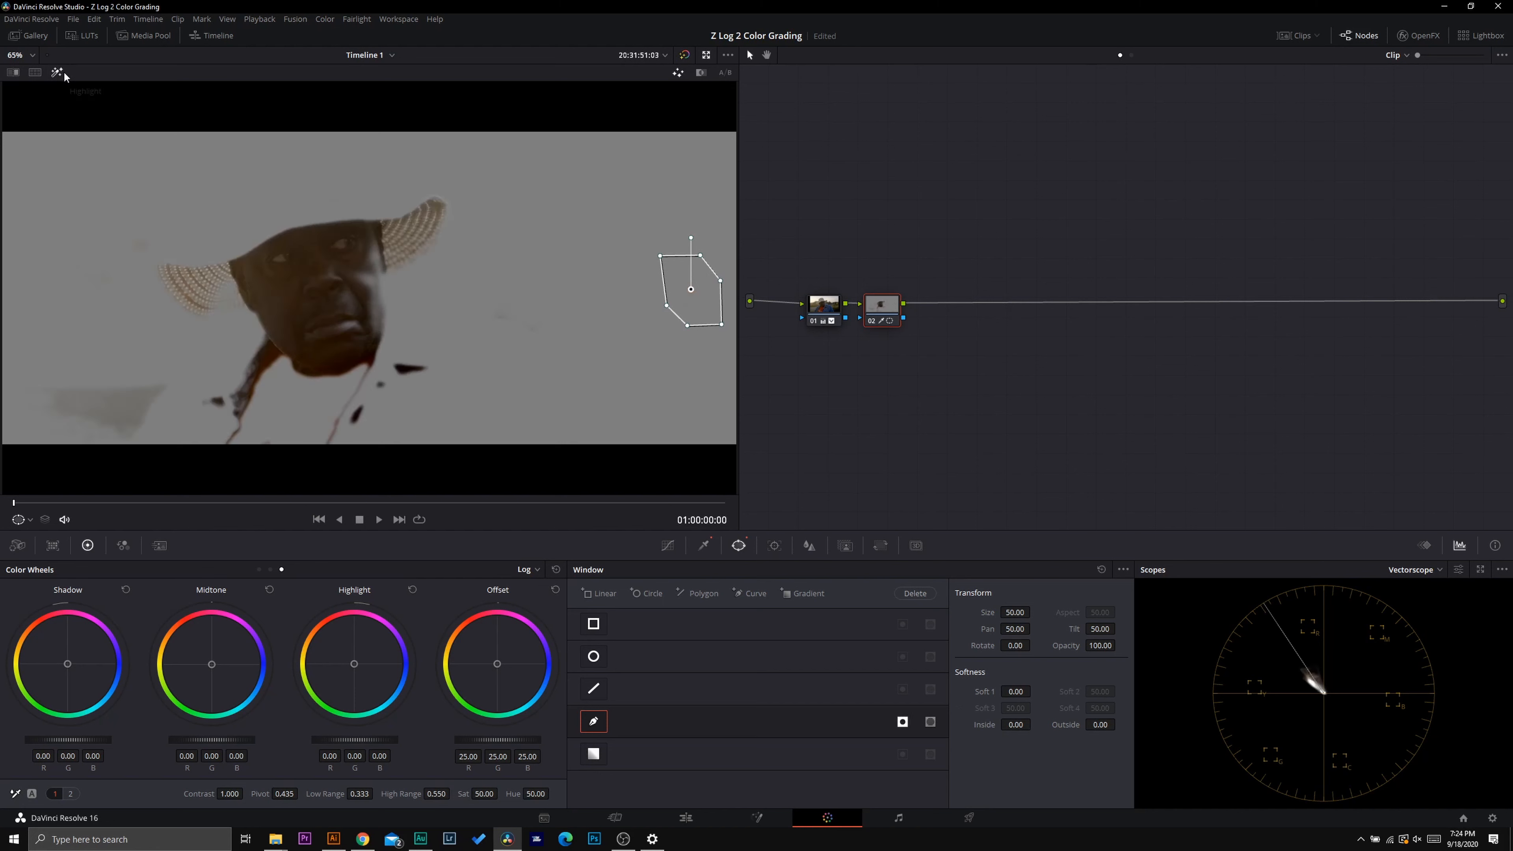
Add a second curve window to node 02 and turn off the highlight view
{"action": "left_click", "coordinate": [749, 593]}
{"action": "left_click", "coordinate": [56, 76]}
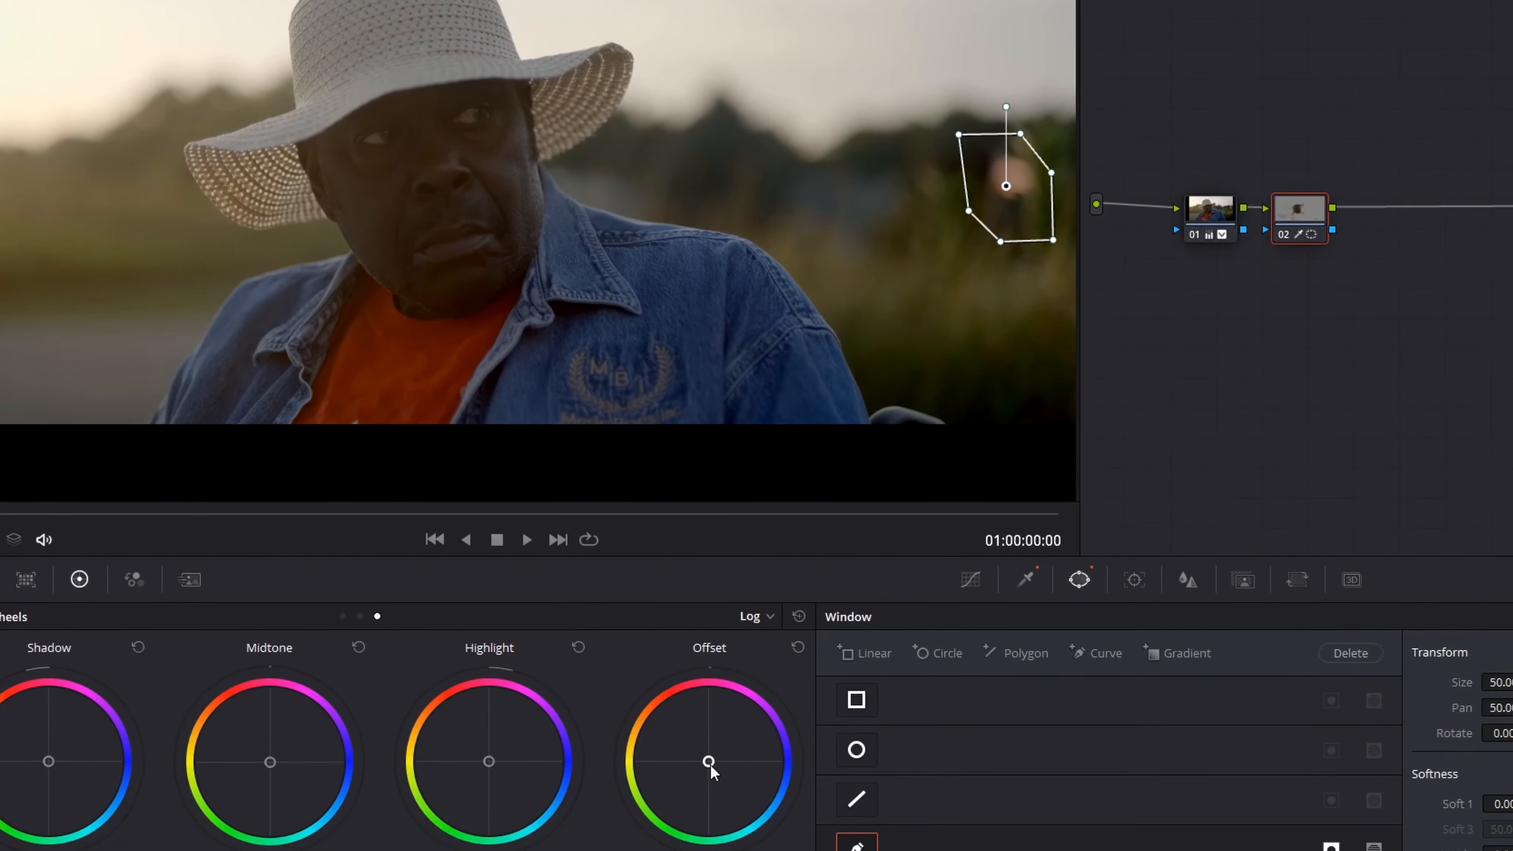
Shift node 02's Offset color balance to R 26.04, G 24.50, B 26.17, and compare the skin with the node off and on
{"action": "left_click_drag", "start_coordinate": [711, 764], "coordinate": [766, 786]}
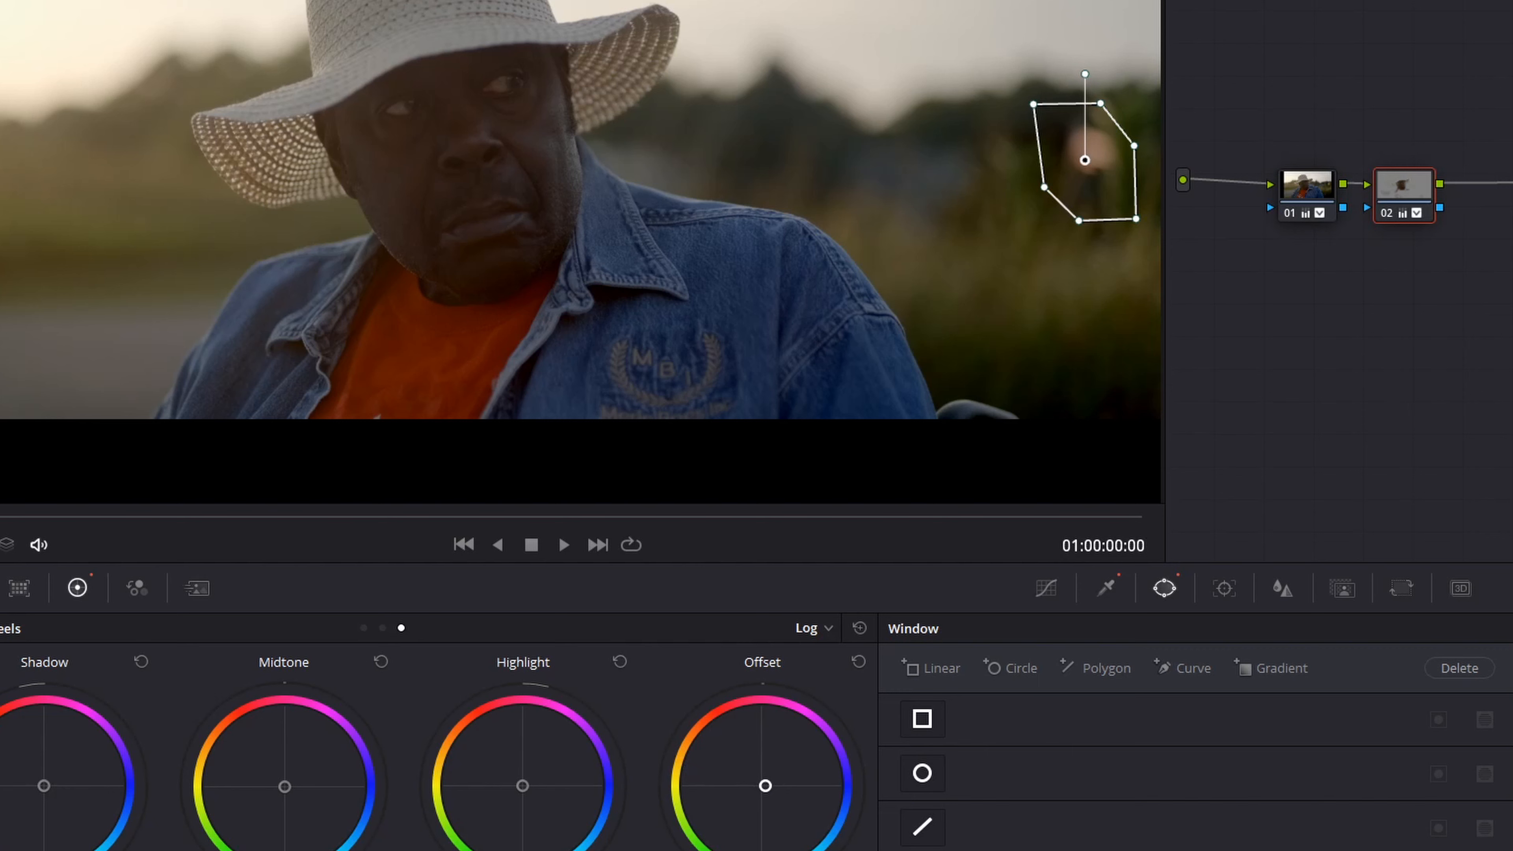
{"action": "left_click_drag", "start_coordinate": [765, 785], "coordinate": [762, 782]}
{"action": "left_click_drag", "start_coordinate": [762, 782], "coordinate": [763, 782]}
{"action": "left_click", "coordinate": [1380, 215]}
{"action": "left_click", "coordinate": [1380, 215]}
{"action": "left_click", "coordinate": [1380, 217]}
{"action": "left_click", "coordinate": [1380, 218]}
{"action": "left_click_drag", "start_coordinate": [761, 785], "coordinate": [763, 783]}
{"action": "left_click", "coordinate": [1385, 213]}
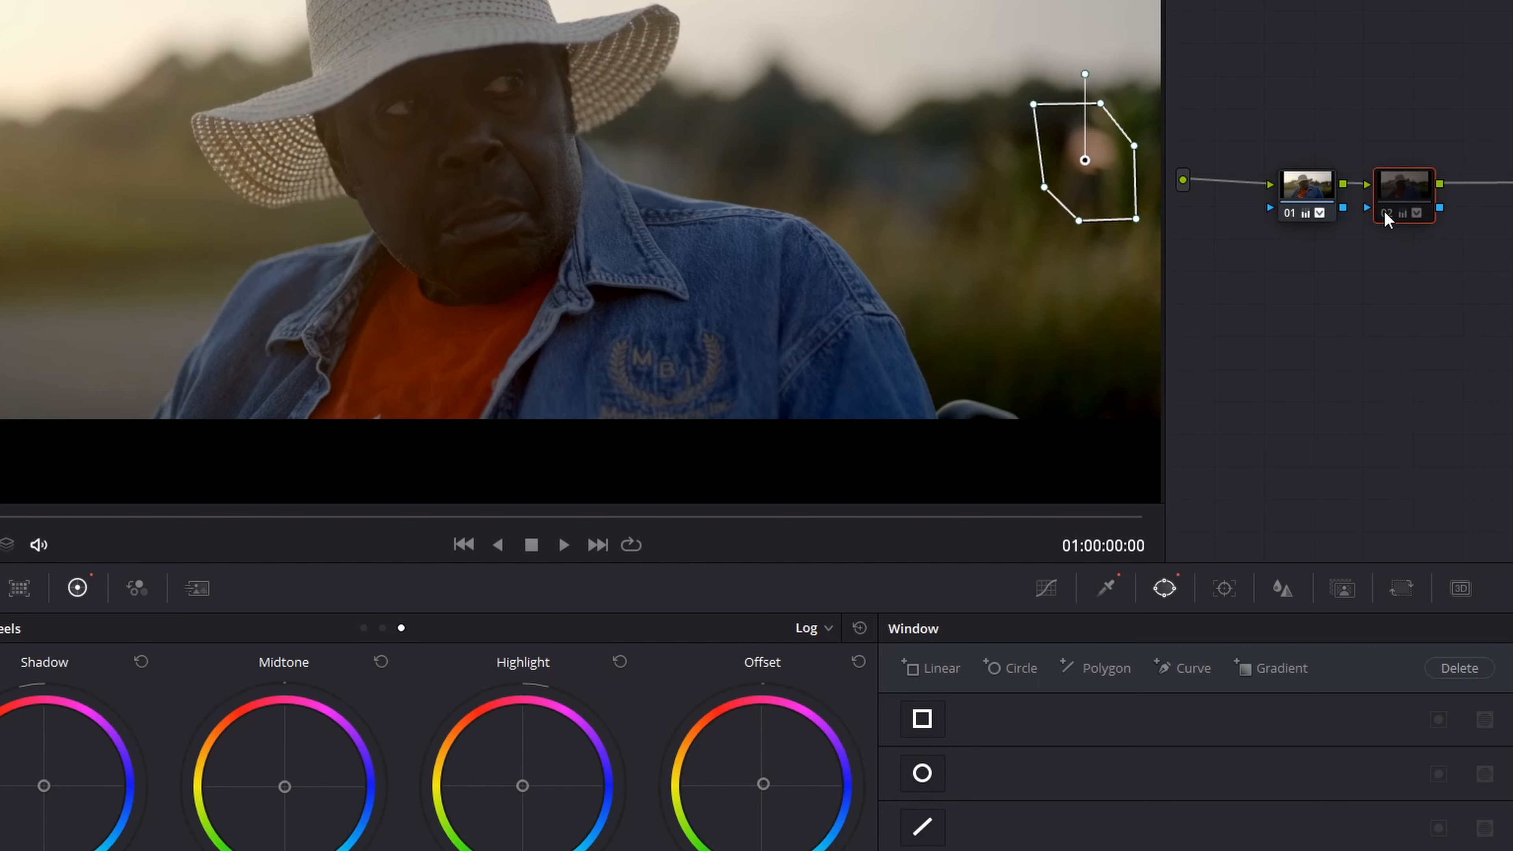
{"action": "left_click", "coordinate": [1383, 211]}
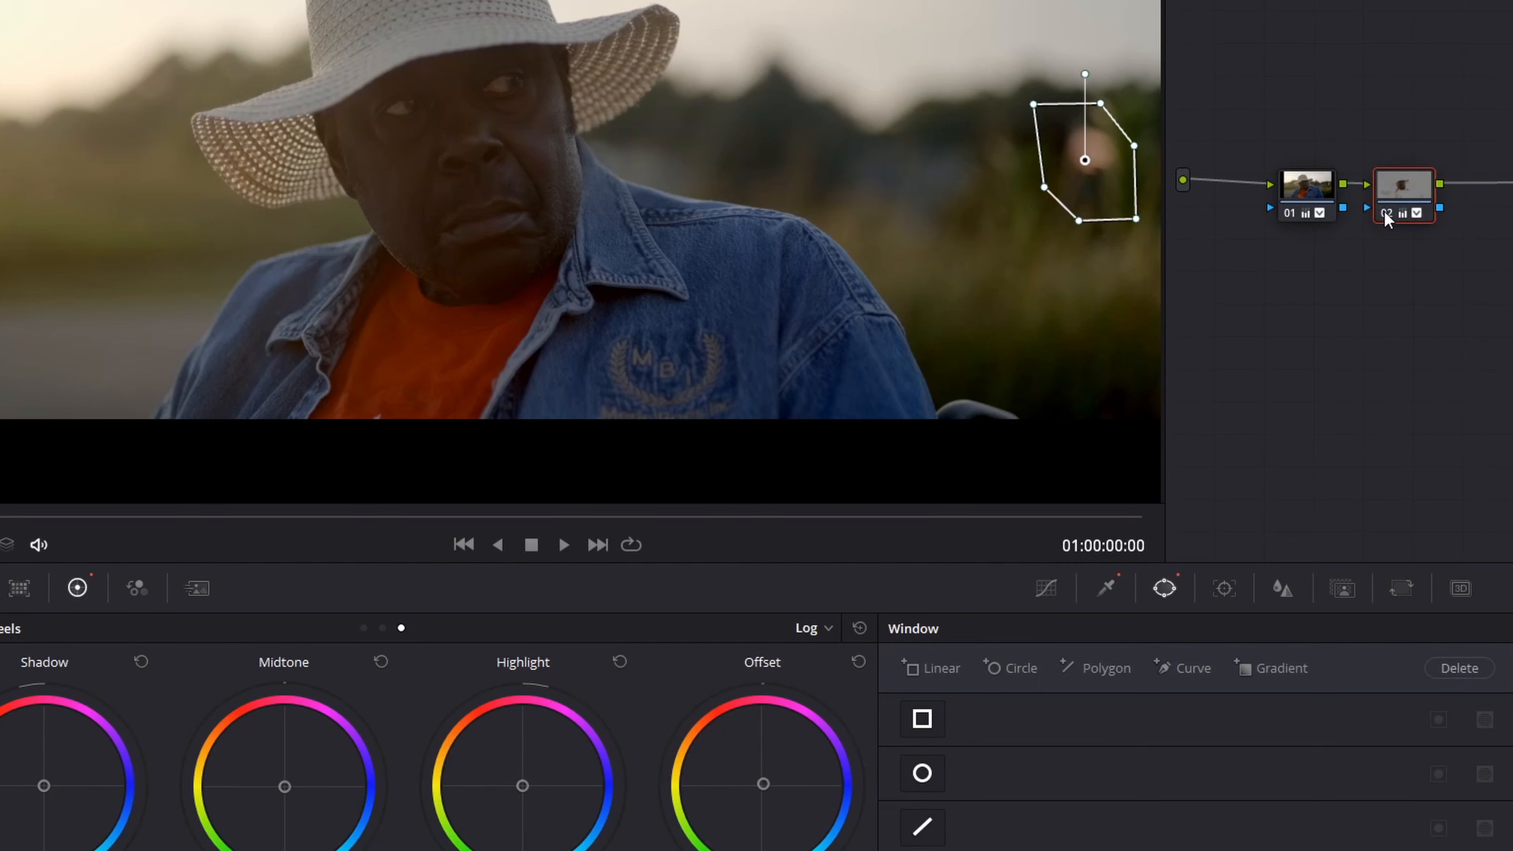
Add a serial node after node 02
{"action": "right_click", "coordinate": [1427, 219]}
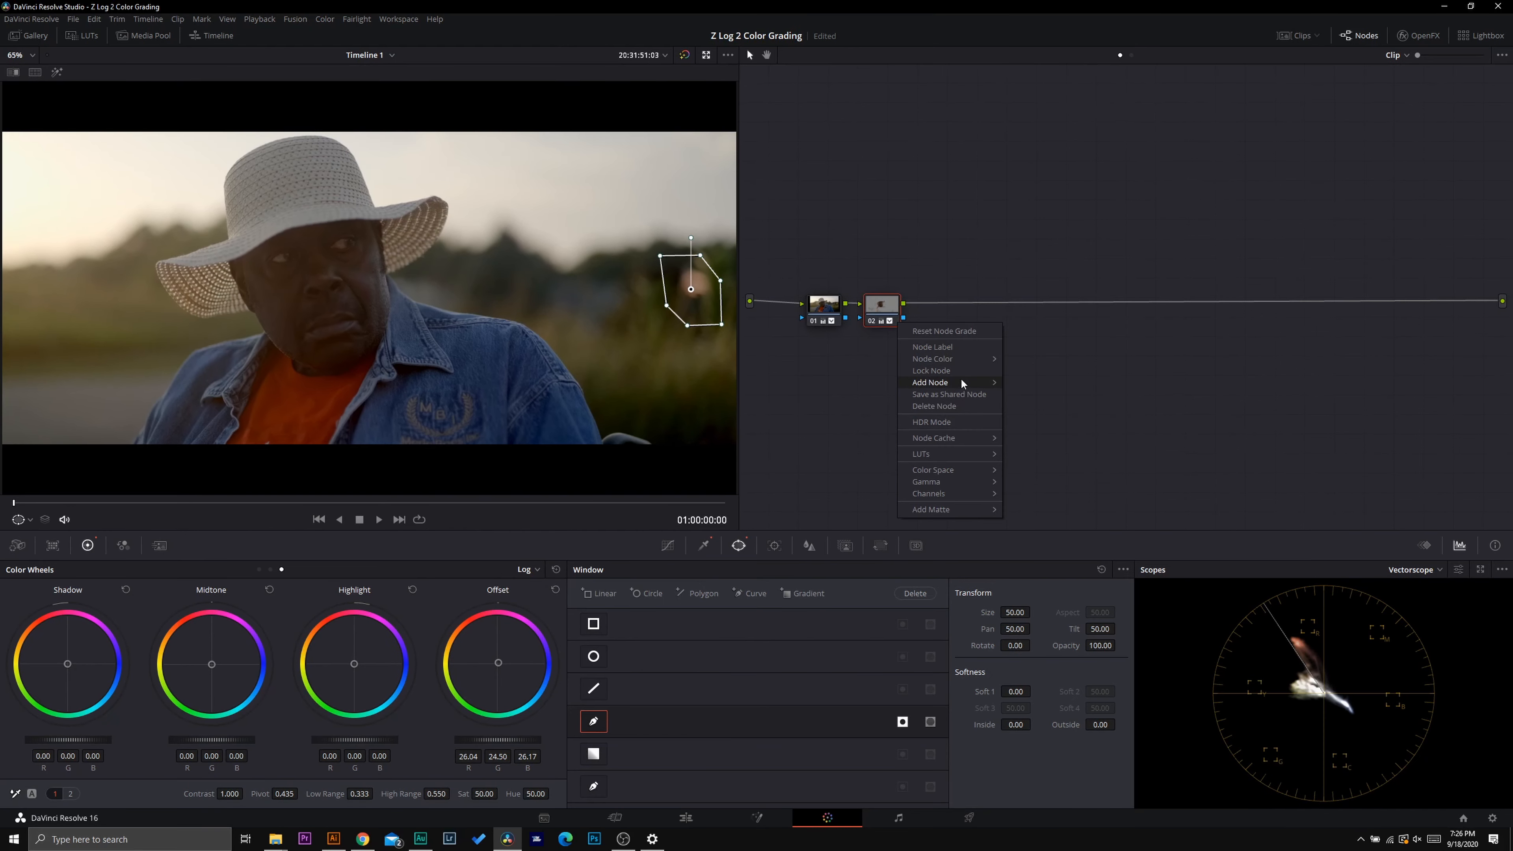
{"action": "mouse_move", "coordinate": [960, 383]}
{"action": "left_click", "coordinate": [1020, 387]}
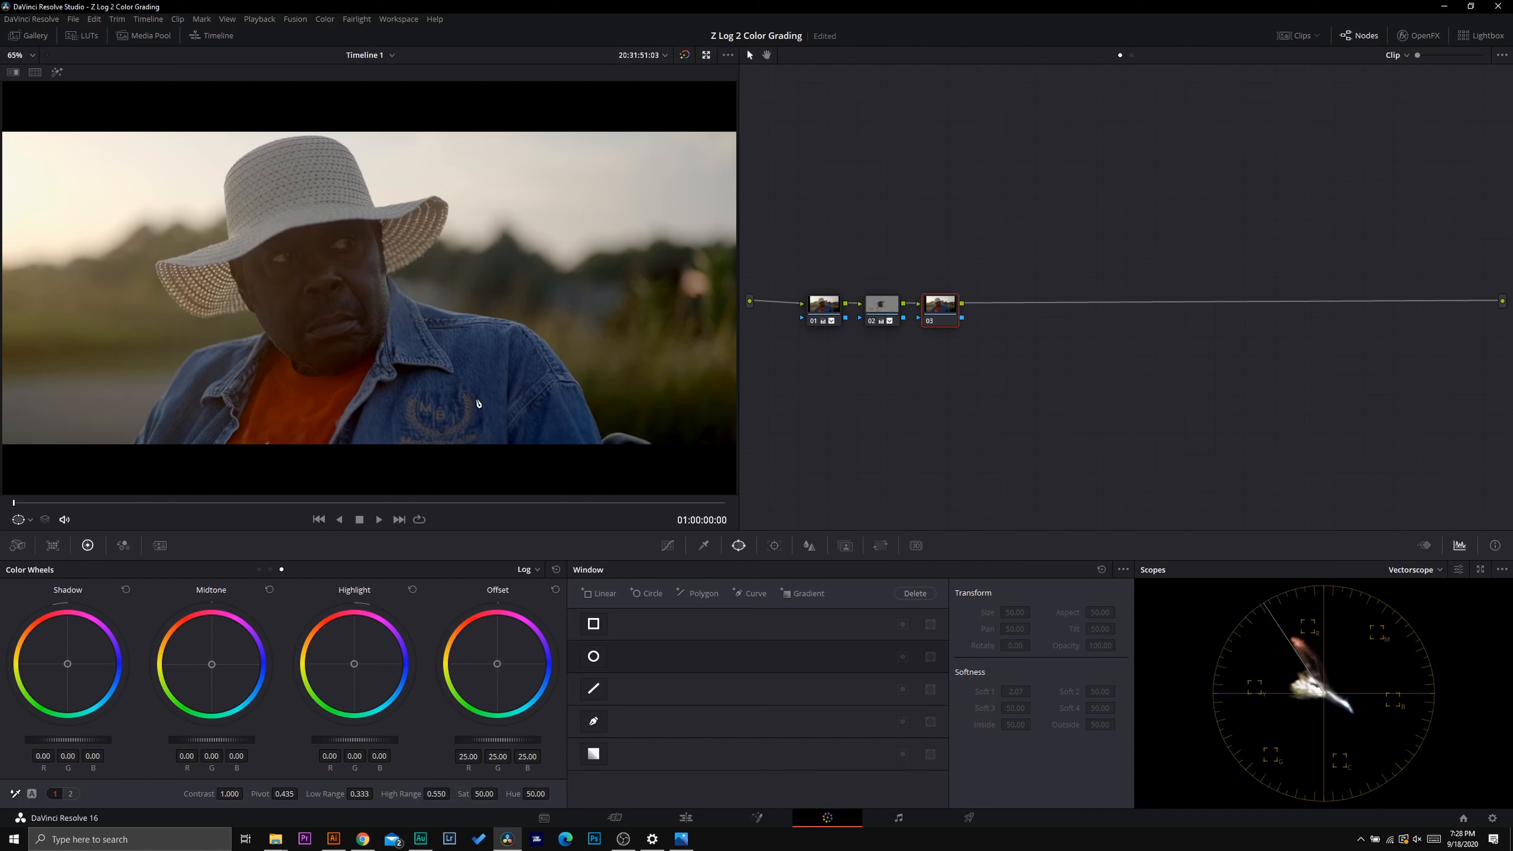
Add a layer node below node 03 and connect node 02's key output to the new node's key input
{"action": "right_click", "coordinate": [946, 308]}
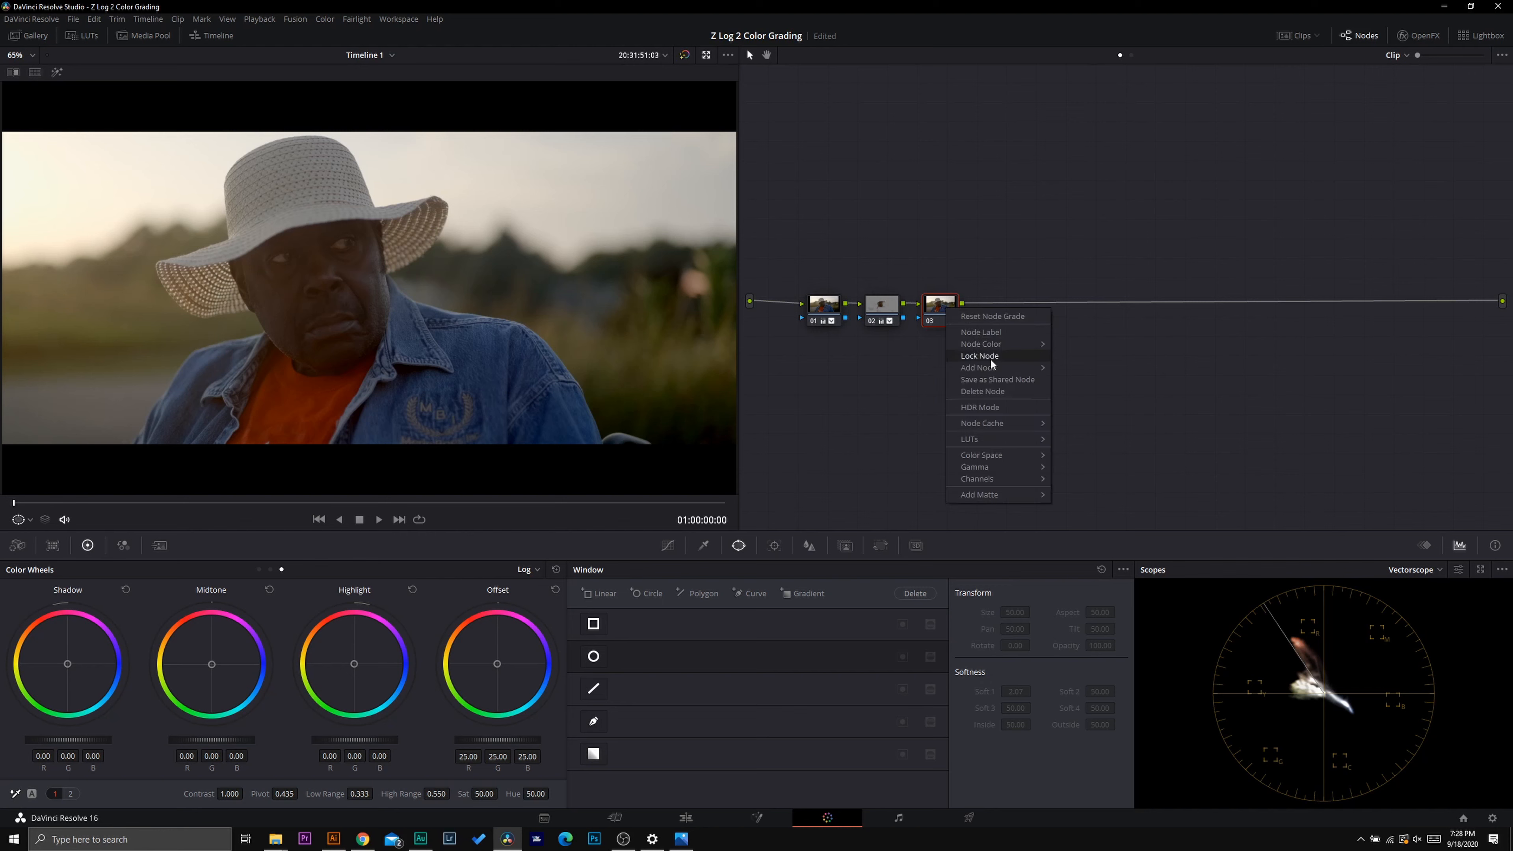
{"action": "mouse_move", "coordinate": [1000, 368]}
{"action": "left_click", "coordinate": [1090, 409]}
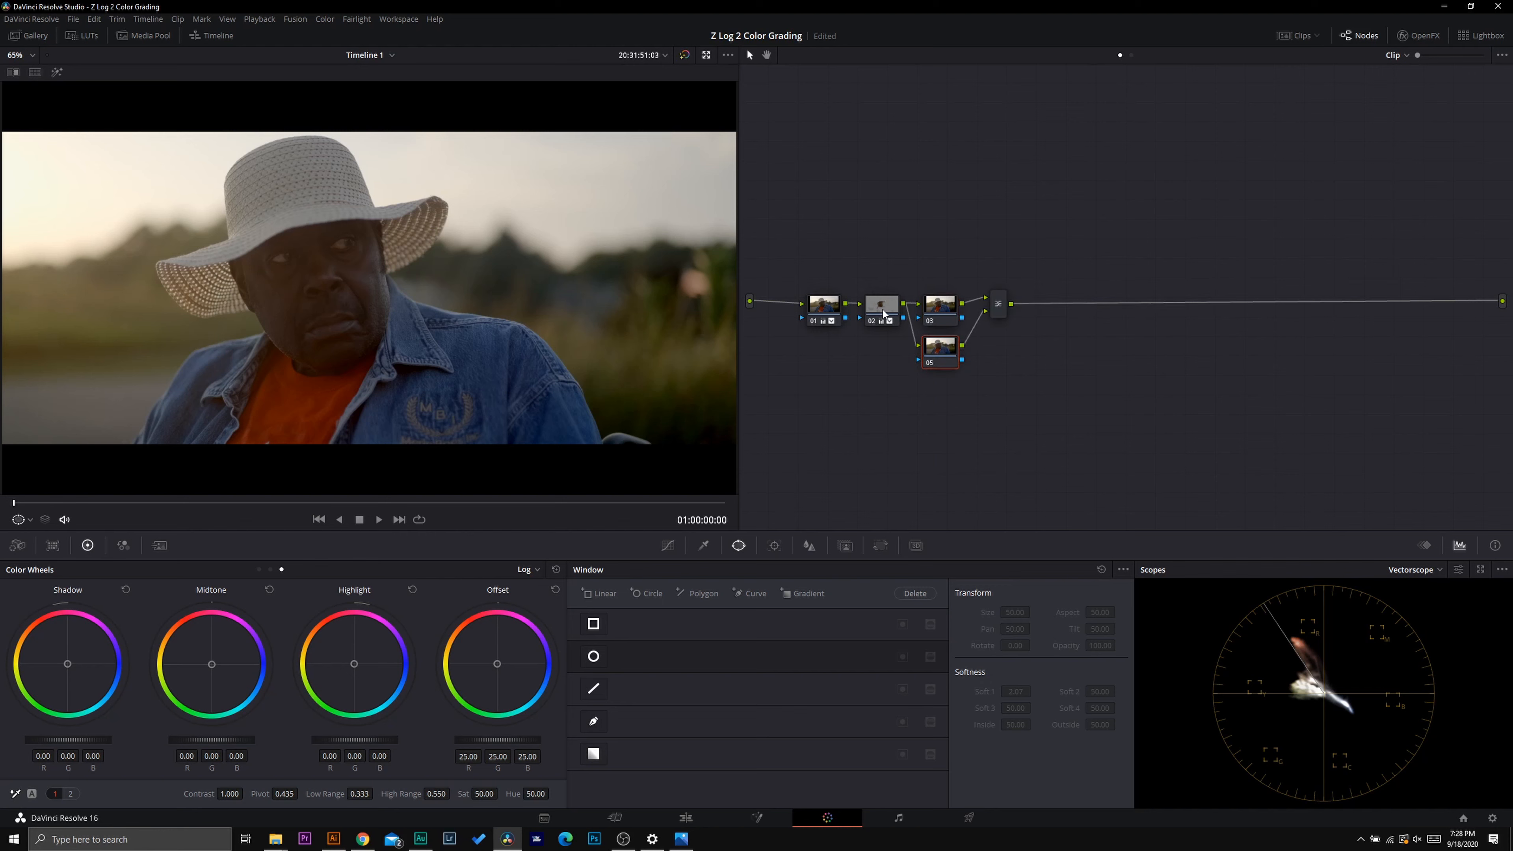
{"action": "left_click_drag", "start_coordinate": [903, 317], "coordinate": [917, 360]}
Spread out the mixer, node 03 and node 05 in the node graph so their connections are clearly separated
{"action": "left_click_drag", "start_coordinate": [998, 306], "coordinate": [1078, 320]}
{"action": "left_click_drag", "start_coordinate": [927, 305], "coordinate": [952, 290]}
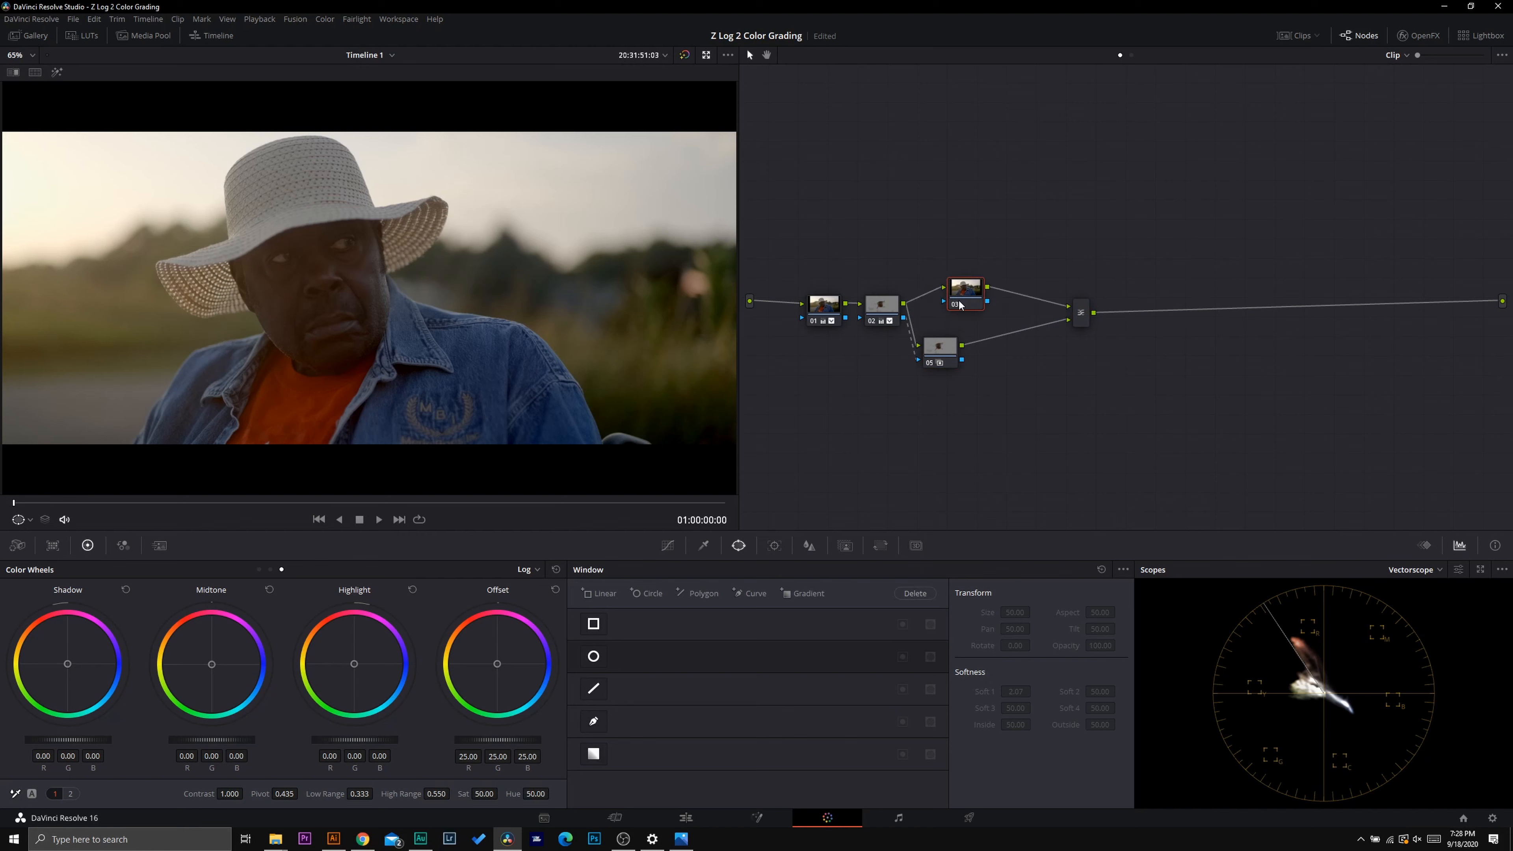
{"action": "left_click_drag", "start_coordinate": [944, 356], "coordinate": [974, 351]}
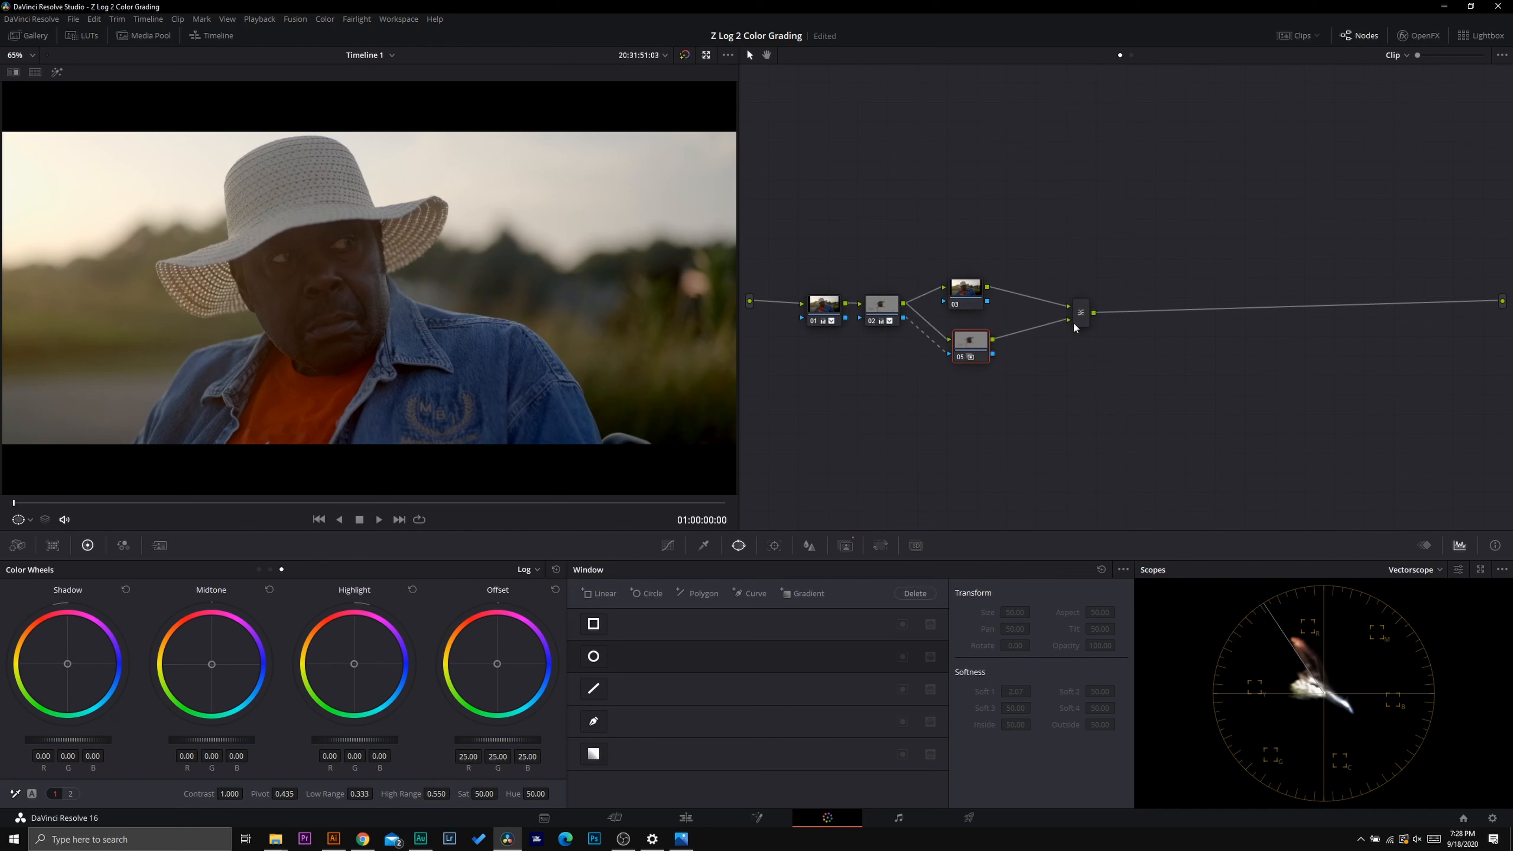
Try a strong blue Offset of 3.41, 29.34, 45.24 on node 03, and reset the Offset wheel
{"action": "left_click", "coordinate": [965, 289]}
{"action": "mouse_move", "coordinate": [497, 664]}
{"action": "left_mouse_down"}
{"action": "mouse_move", "coordinate": [514, 647]}
{"action": "mouse_move", "coordinate": [485, 623]}
{"action": "mouse_move", "coordinate": [453, 656]}
{"action": "mouse_move", "coordinate": [468, 697]}
{"action": "mouse_move", "coordinate": [552, 666]}
{"action": "mouse_move", "coordinate": [533, 634]}
{"action": "mouse_move", "coordinate": [513, 685]}
{"action": "left_mouse_up"}
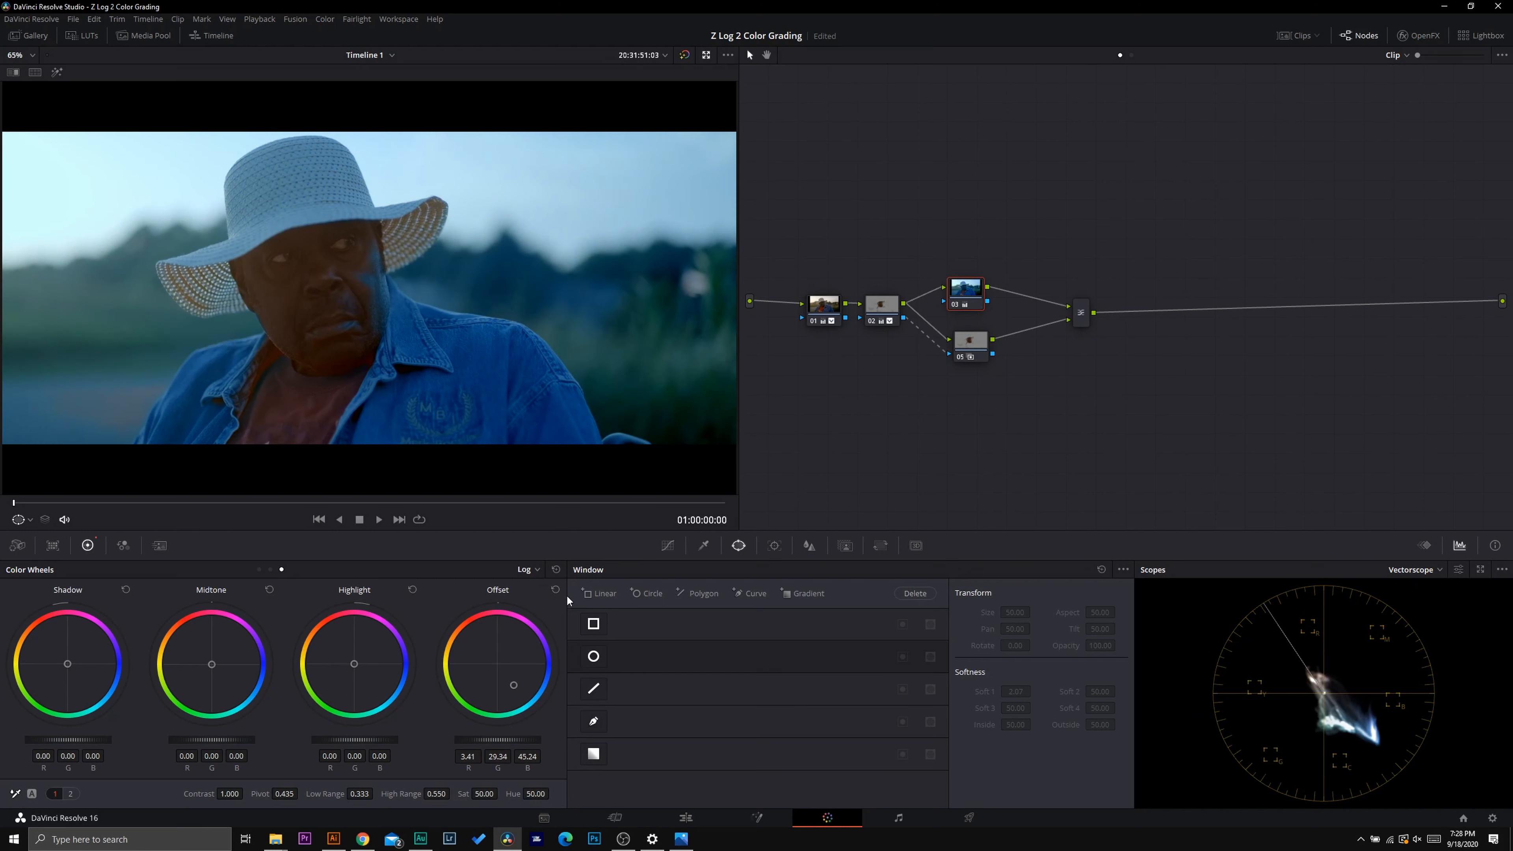
{"action": "left_click", "coordinate": [556, 590]}
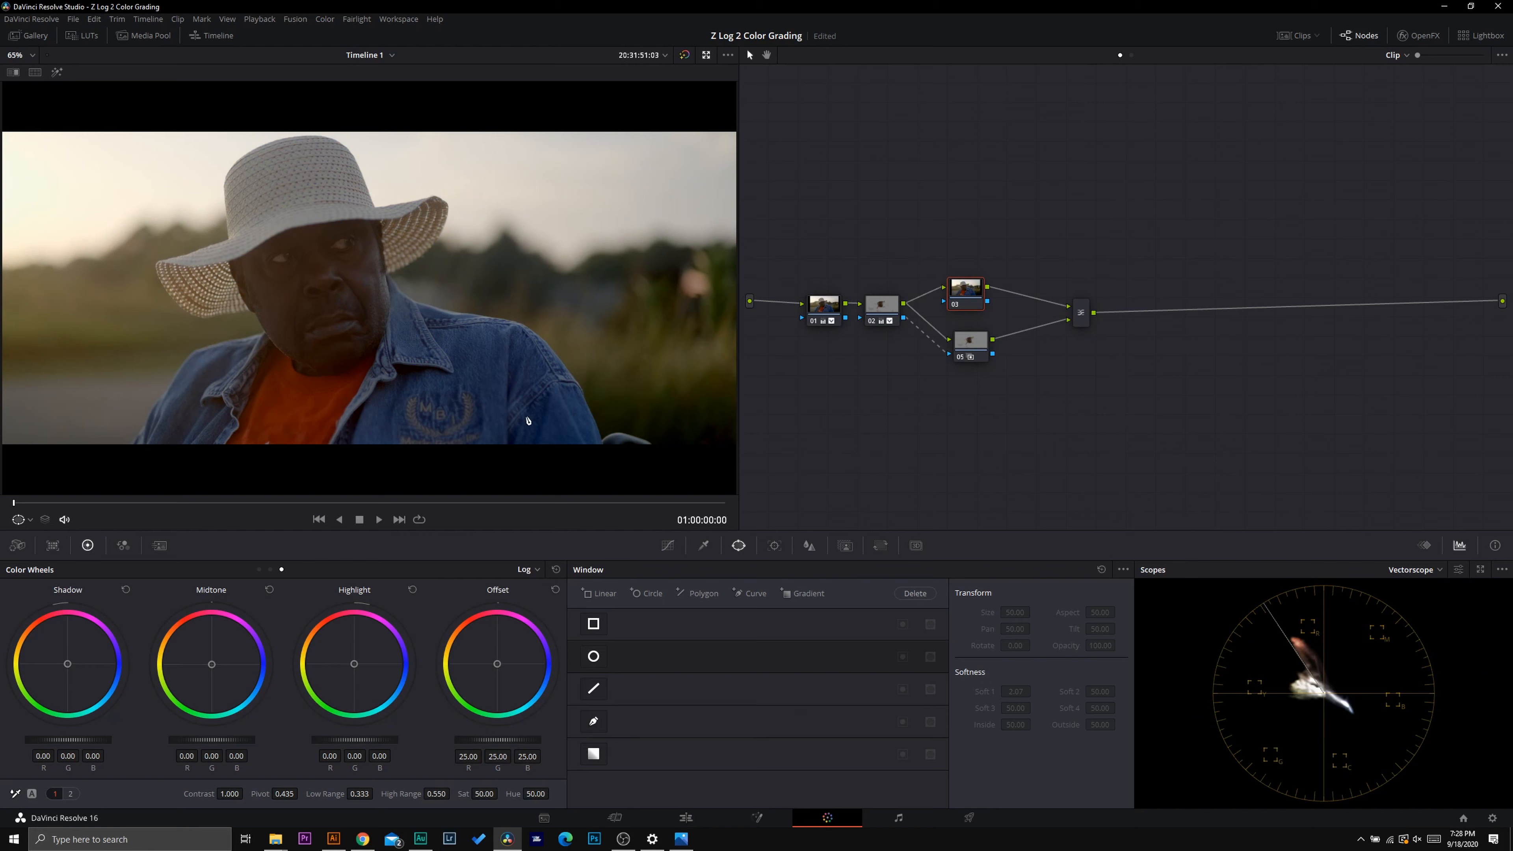
Sample the denim jacket's blue in node 03's Hue Vs Hue curve and rotate it by 27.38 at Input Hue 126.73
{"action": "left_click", "coordinate": [668, 545]}
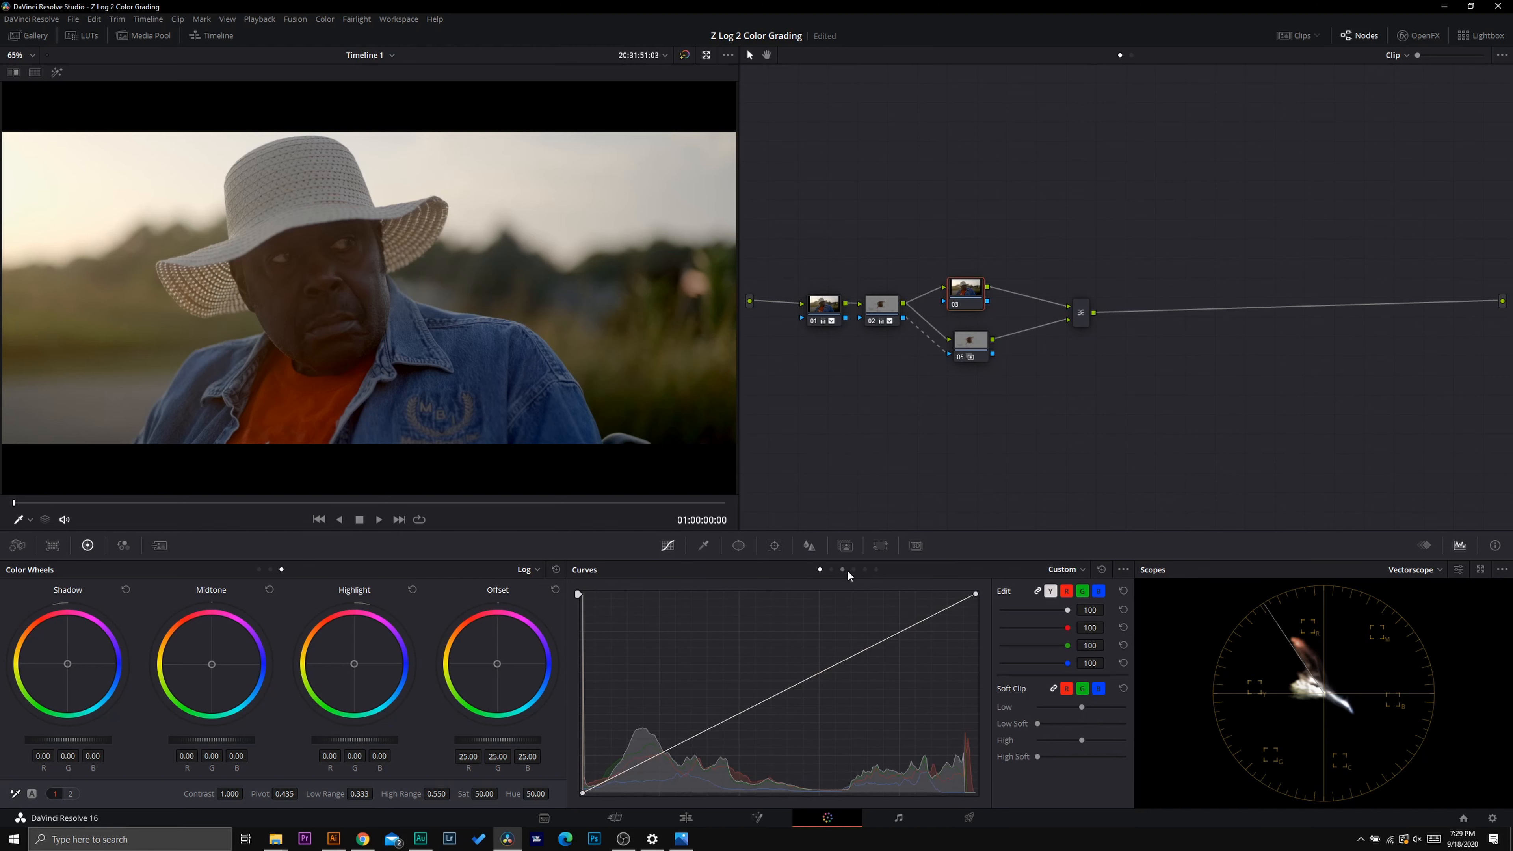
{"action": "left_click", "coordinate": [831, 570]}
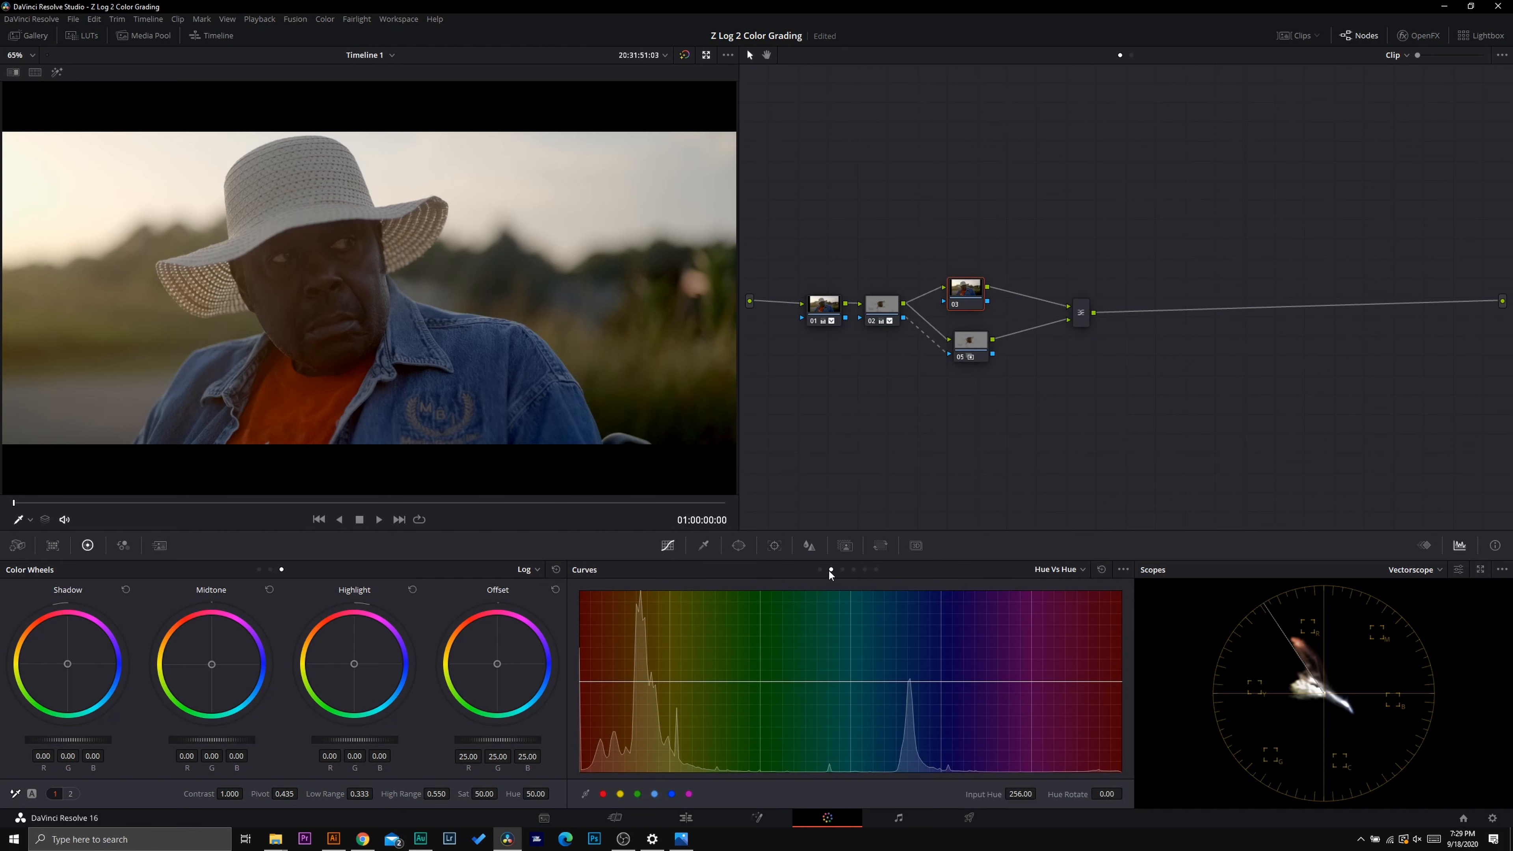
{"action": "left_click", "coordinate": [585, 793]}
{"action": "left_click", "coordinate": [599, 315]}
{"action": "mouse_move", "coordinate": [914, 683]}
{"action": "left_mouse_down"}
{"action": "mouse_move", "coordinate": [915, 643]}
{"action": "mouse_move", "coordinate": [918, 672]}
{"action": "left_mouse_up"}
{"action": "left_click", "coordinate": [954, 307]}
{"action": "left_click", "coordinate": [955, 307]}
{"action": "left_click", "coordinate": [587, 794]}
{"action": "mouse_move", "coordinate": [936, 683]}
{"action": "left_mouse_down"}
{"action": "mouse_move", "coordinate": [971, 687]}
{"action": "mouse_move", "coordinate": [885, 687]}
{"action": "mouse_move", "coordinate": [928, 672]}
{"action": "left_mouse_up"}
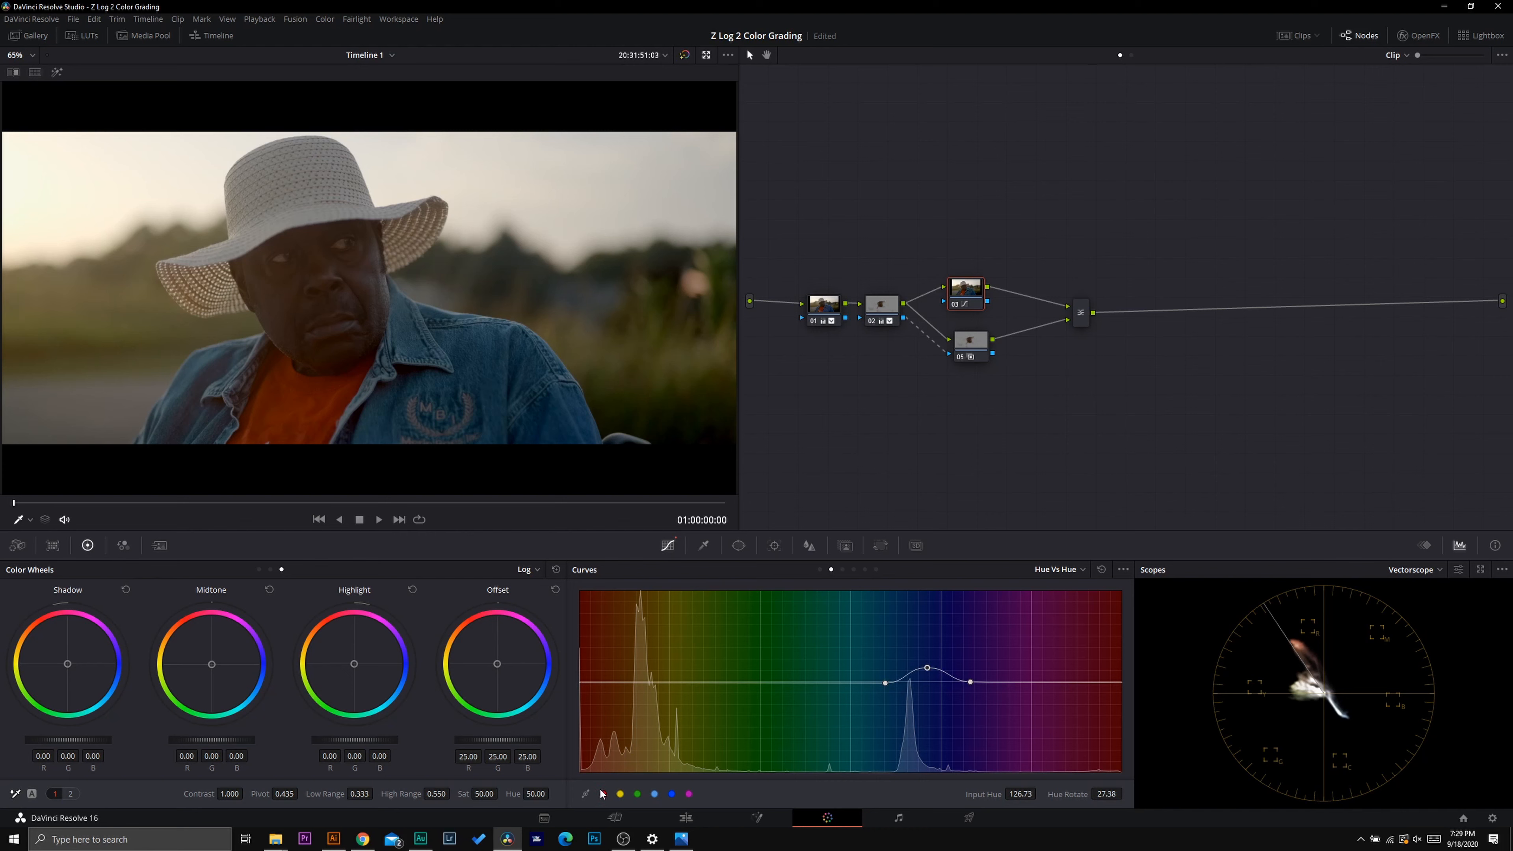
Sample the orange T-shirt in the Hue Vs Hue curve, rotate it by 14.56 at Input Hue 275.19, and compare node 03 off and on
{"action": "left_click", "coordinate": [585, 794]}
{"action": "left_click", "coordinate": [301, 399]}
{"action": "left_click_drag", "start_coordinate": [610, 685], "coordinate": [609, 679]}
{"action": "left_click", "coordinate": [958, 308]}
{"action": "left_click", "coordinate": [958, 307]}
Switch to Photos to examine the color theory chart's color wheel, and return to DaVinci Resolve
{"action": "left_click", "coordinate": [680, 838]}
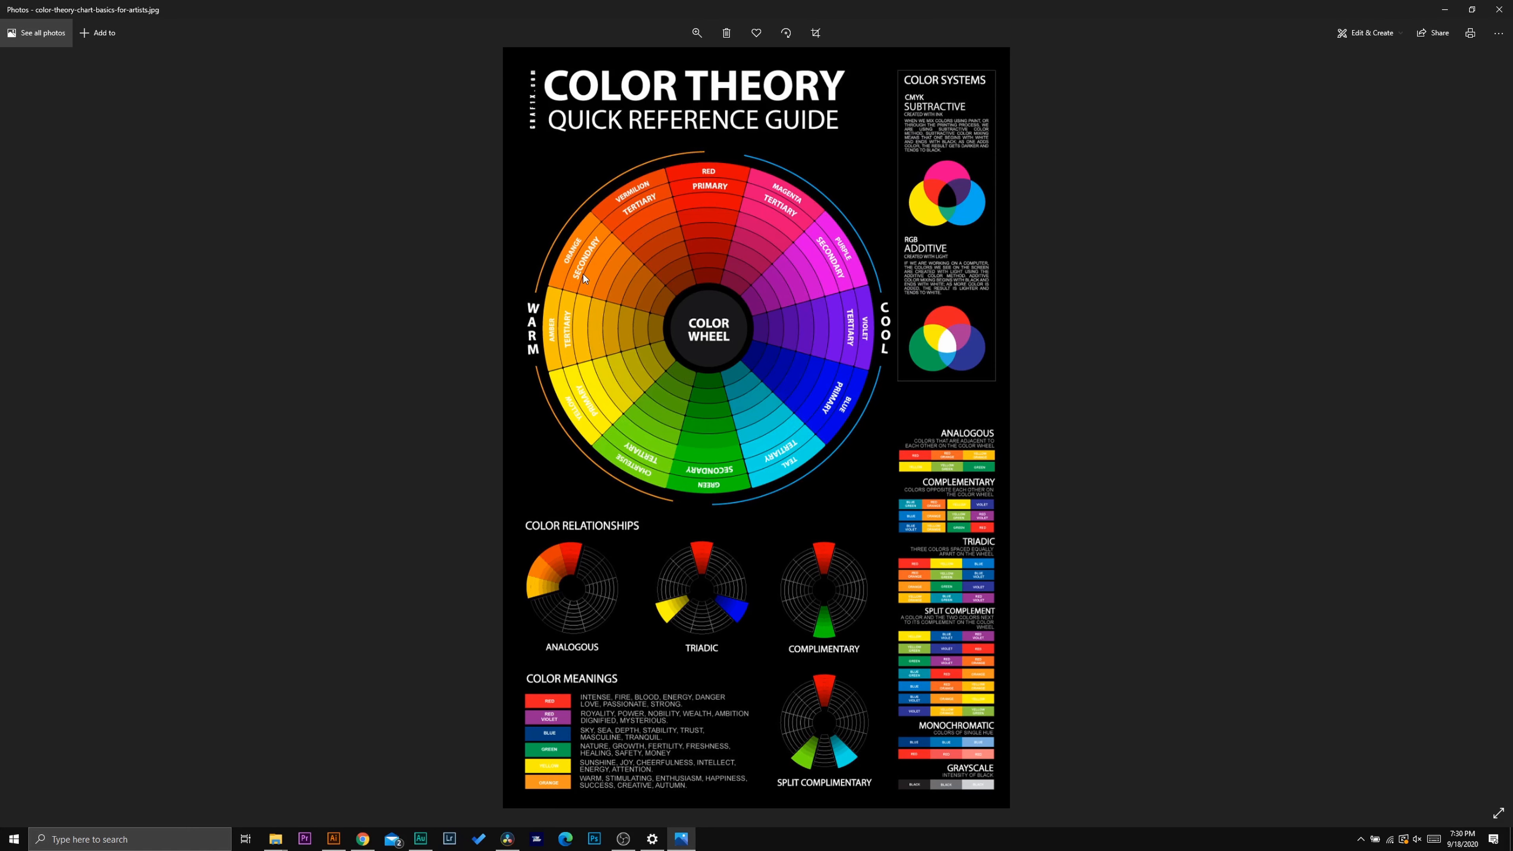
{"action": "left_click", "coordinate": [1444, 10]}
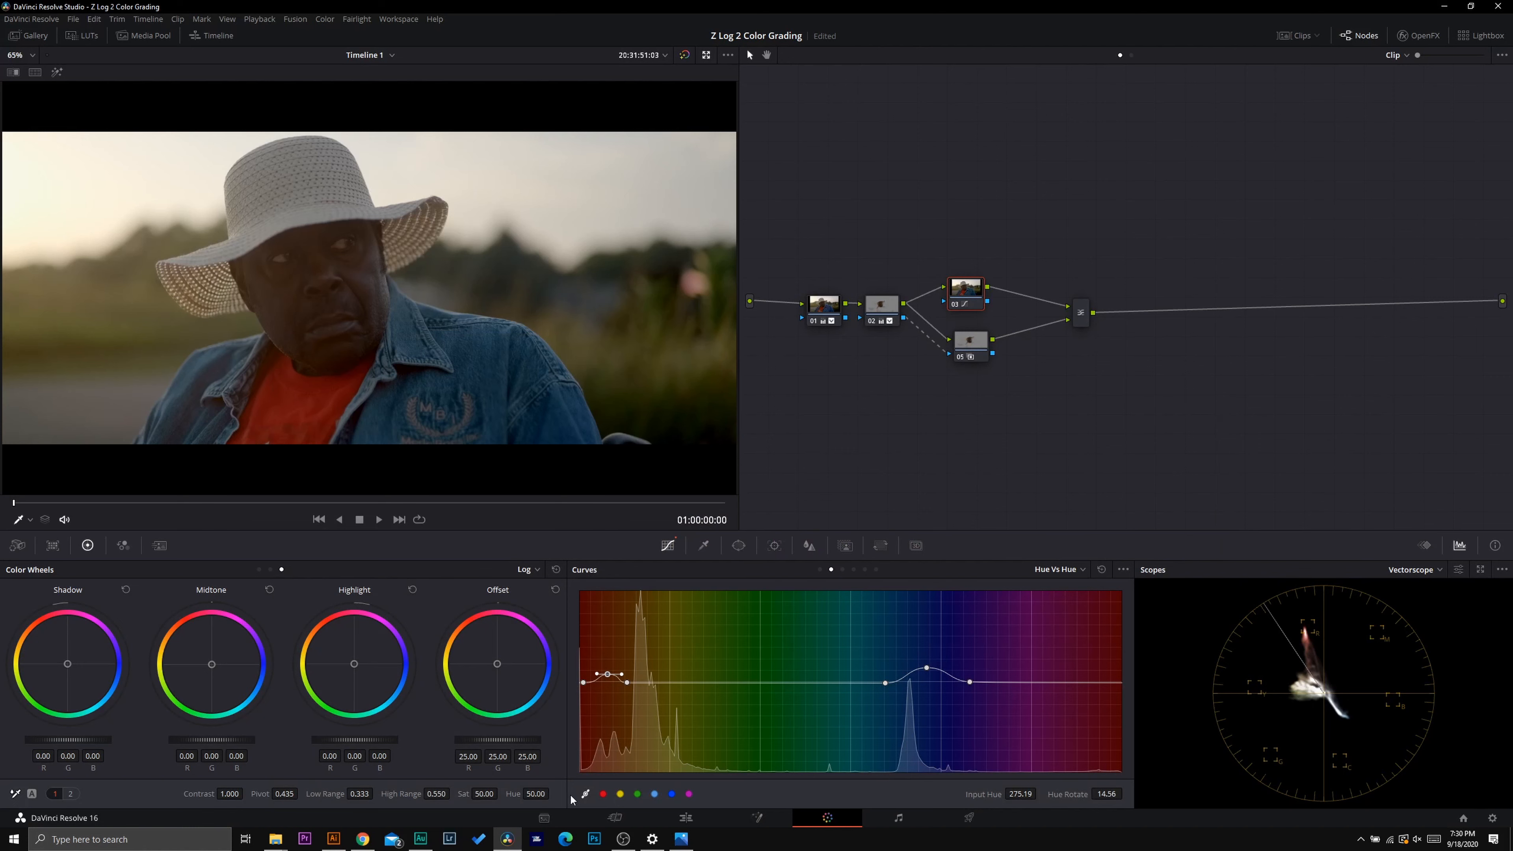
Rotate the greens by 163.69 at Input Hue 21.35 and the yellows by 26.21 at Input Hue 325.73, and compare node 03 off and on
{"action": "left_click", "coordinate": [638, 793]}
{"action": "left_click_drag", "start_coordinate": [761, 684], "coordinate": [744, 647]}
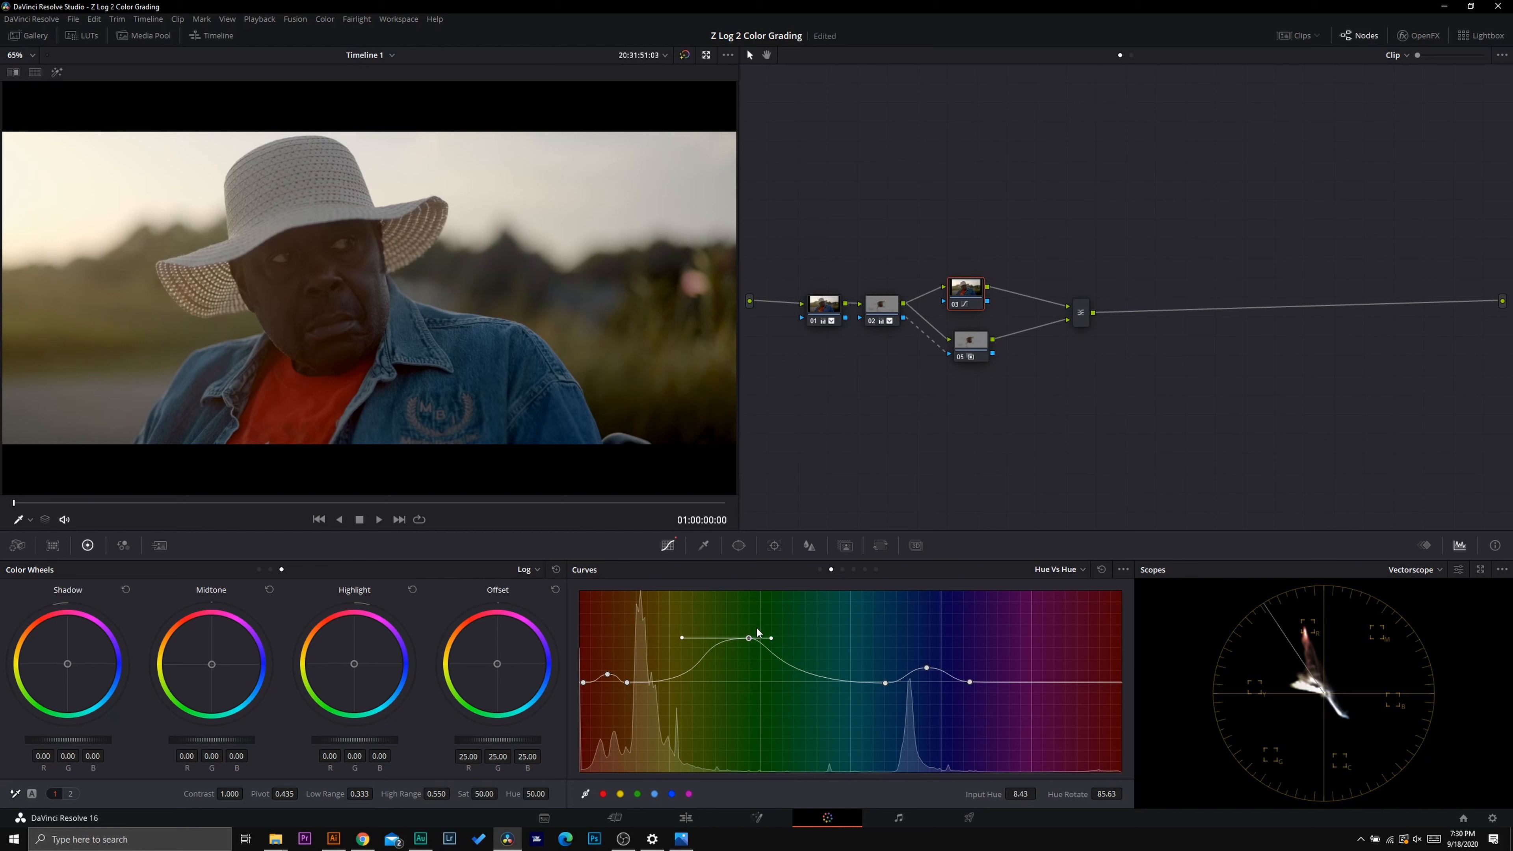
{"action": "mouse_move", "coordinate": [748, 638]}
{"action": "left_mouse_down"}
{"action": "mouse_move", "coordinate": [768, 652]}
{"action": "mouse_move", "coordinate": [773, 635]}
{"action": "left_mouse_up"}
{"action": "left_click_drag", "start_coordinate": [682, 673], "coordinate": [682, 673]}
{"action": "left_click_drag", "start_coordinate": [771, 630], "coordinate": [768, 599]}
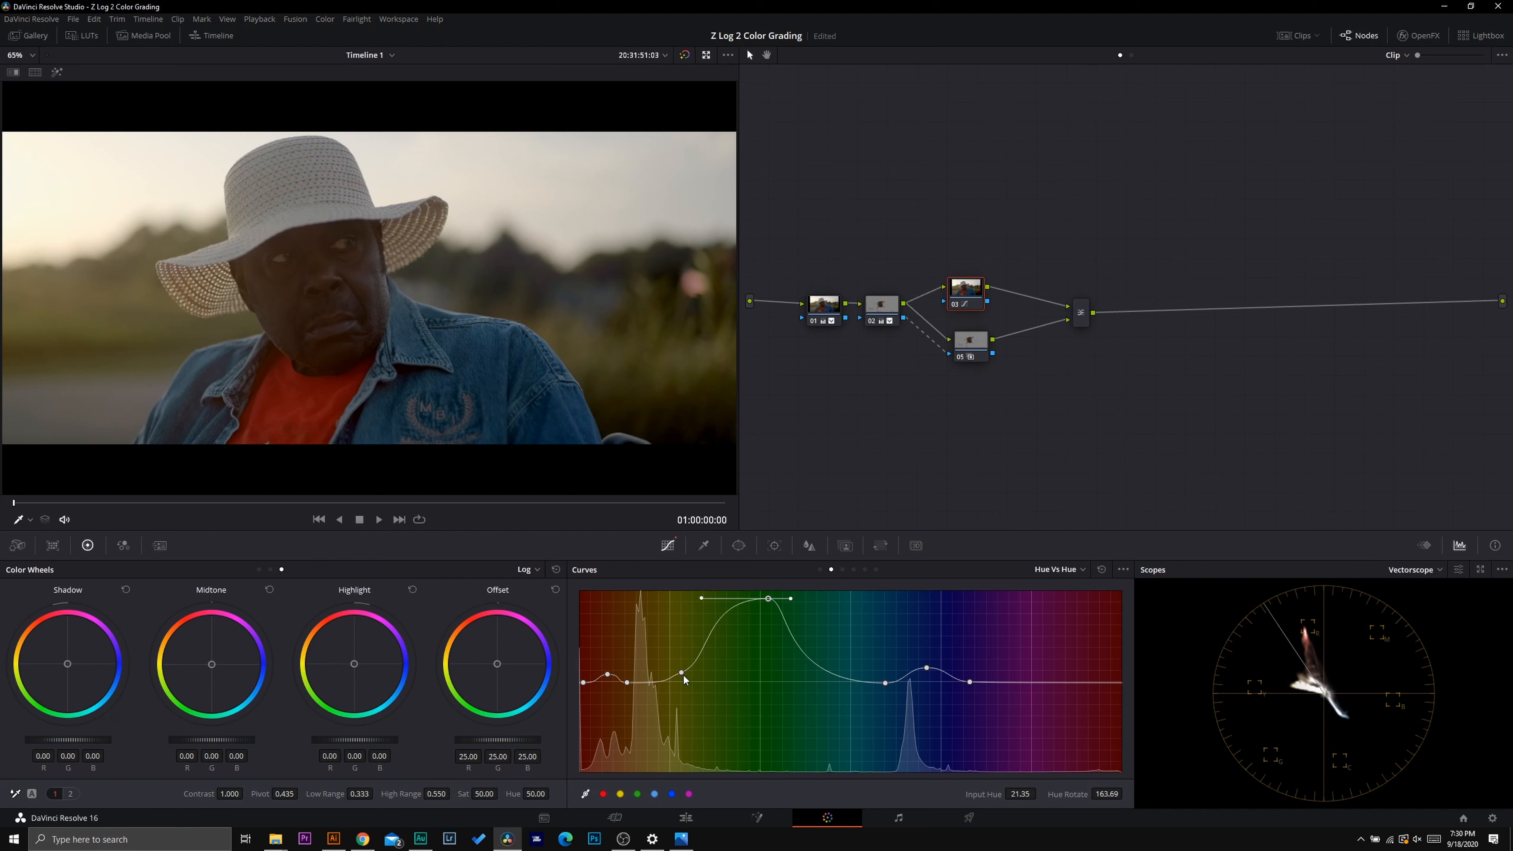
{"action": "left_click_drag", "start_coordinate": [683, 674], "coordinate": [685, 668]}
{"action": "left_click", "coordinate": [952, 305]}
{"action": "left_click", "coordinate": [953, 305]}
{"action": "left_click", "coordinate": [952, 305]}
{"action": "left_click", "coordinate": [953, 305]}
Set node 03's High Range to 0.130 and warm its Highlight color balance to R 0.13, G -0.01, B -0.24
{"action": "left_click_drag", "start_coordinate": [354, 664], "coordinate": [385, 619]}
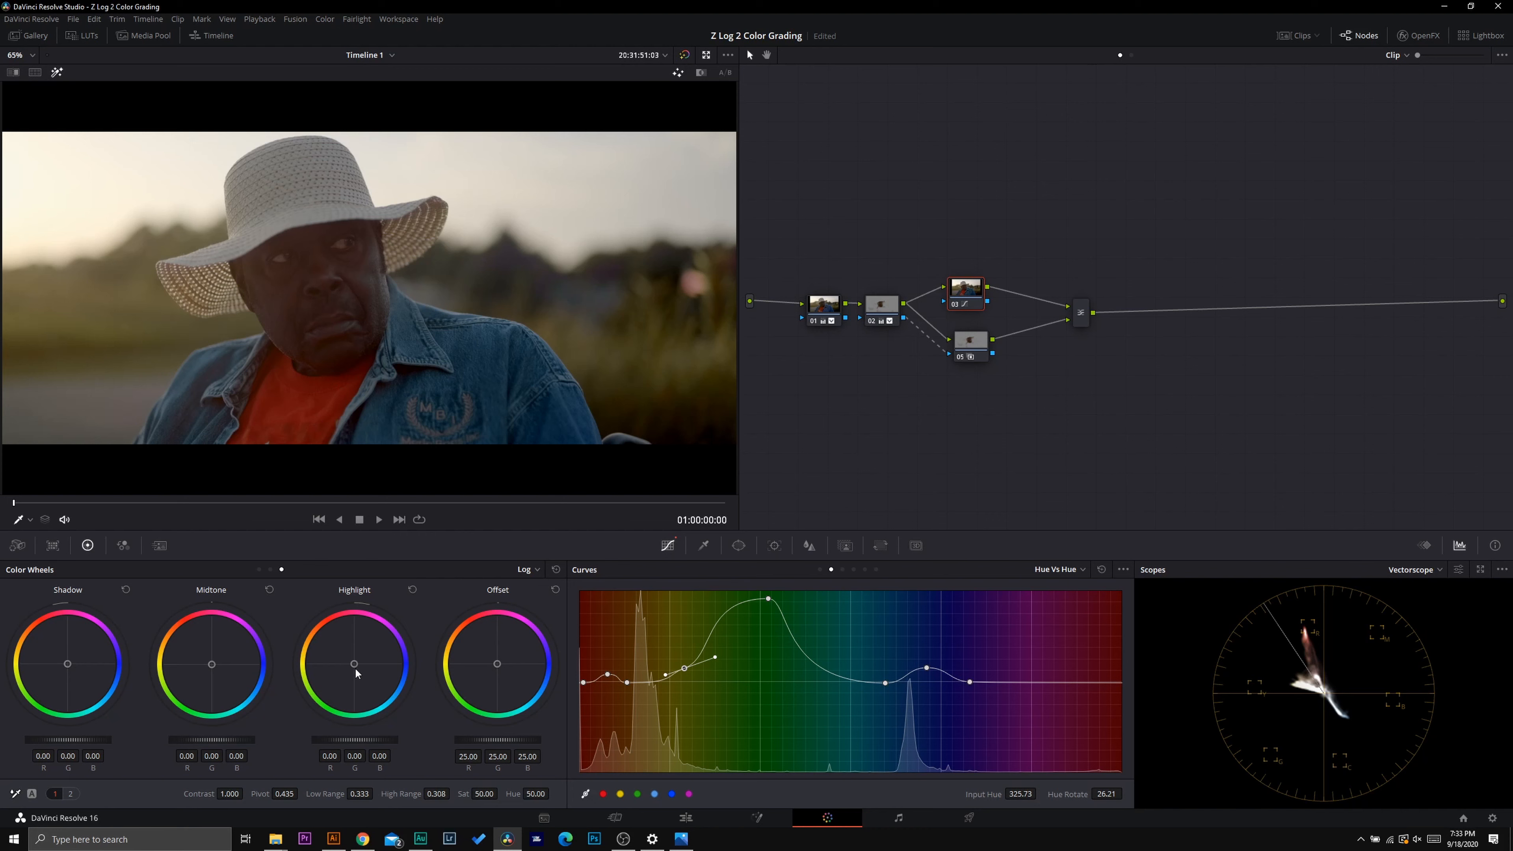
{"action": "left_click_drag", "start_coordinate": [353, 664], "coordinate": [374, 633]}
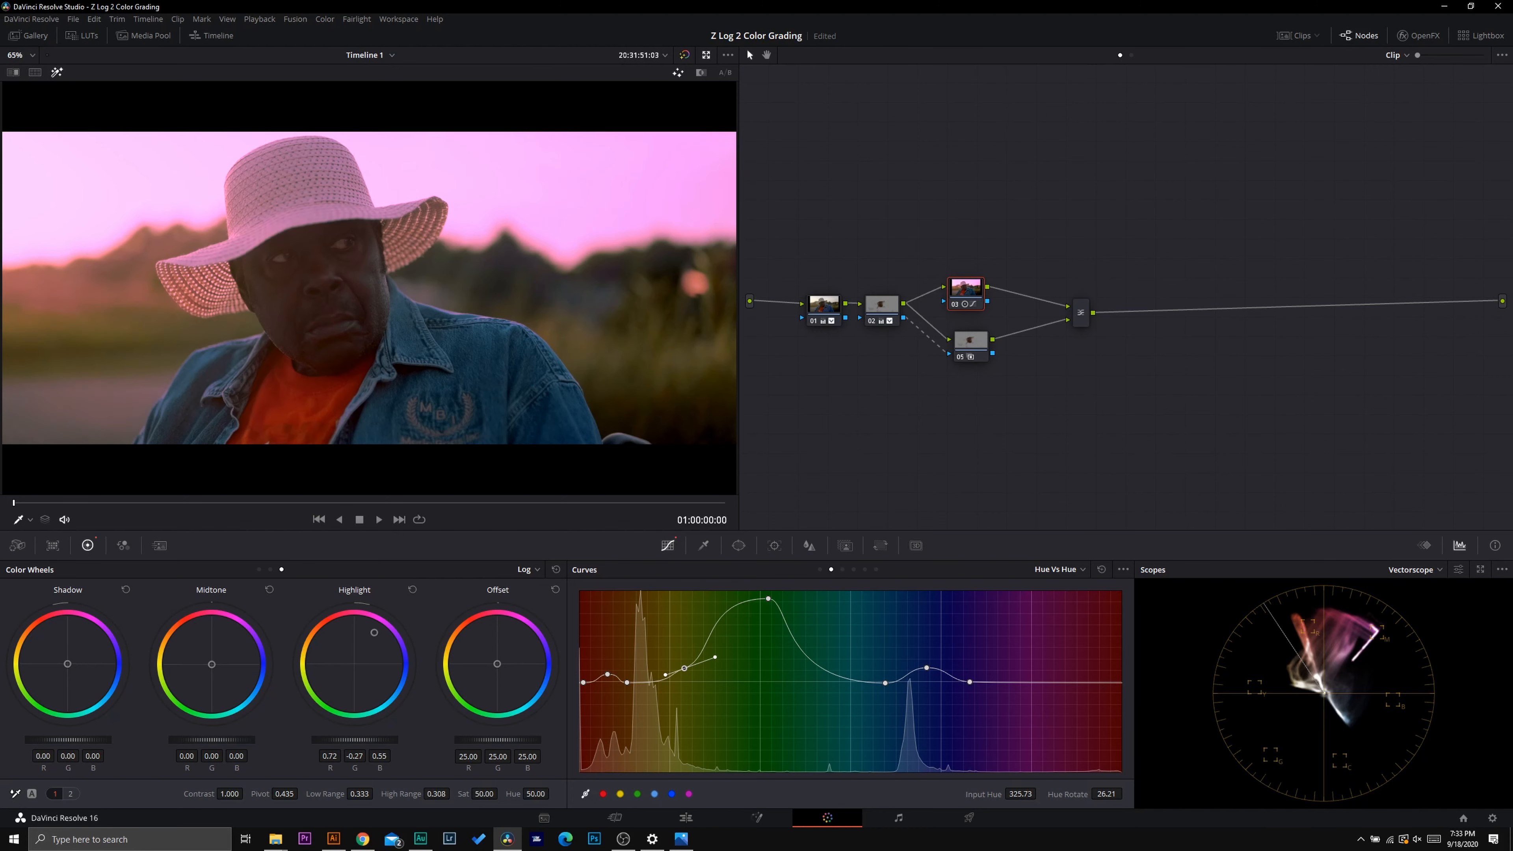
{"action": "left_click_drag", "start_coordinate": [448, 793], "coordinate": [452, 794]}
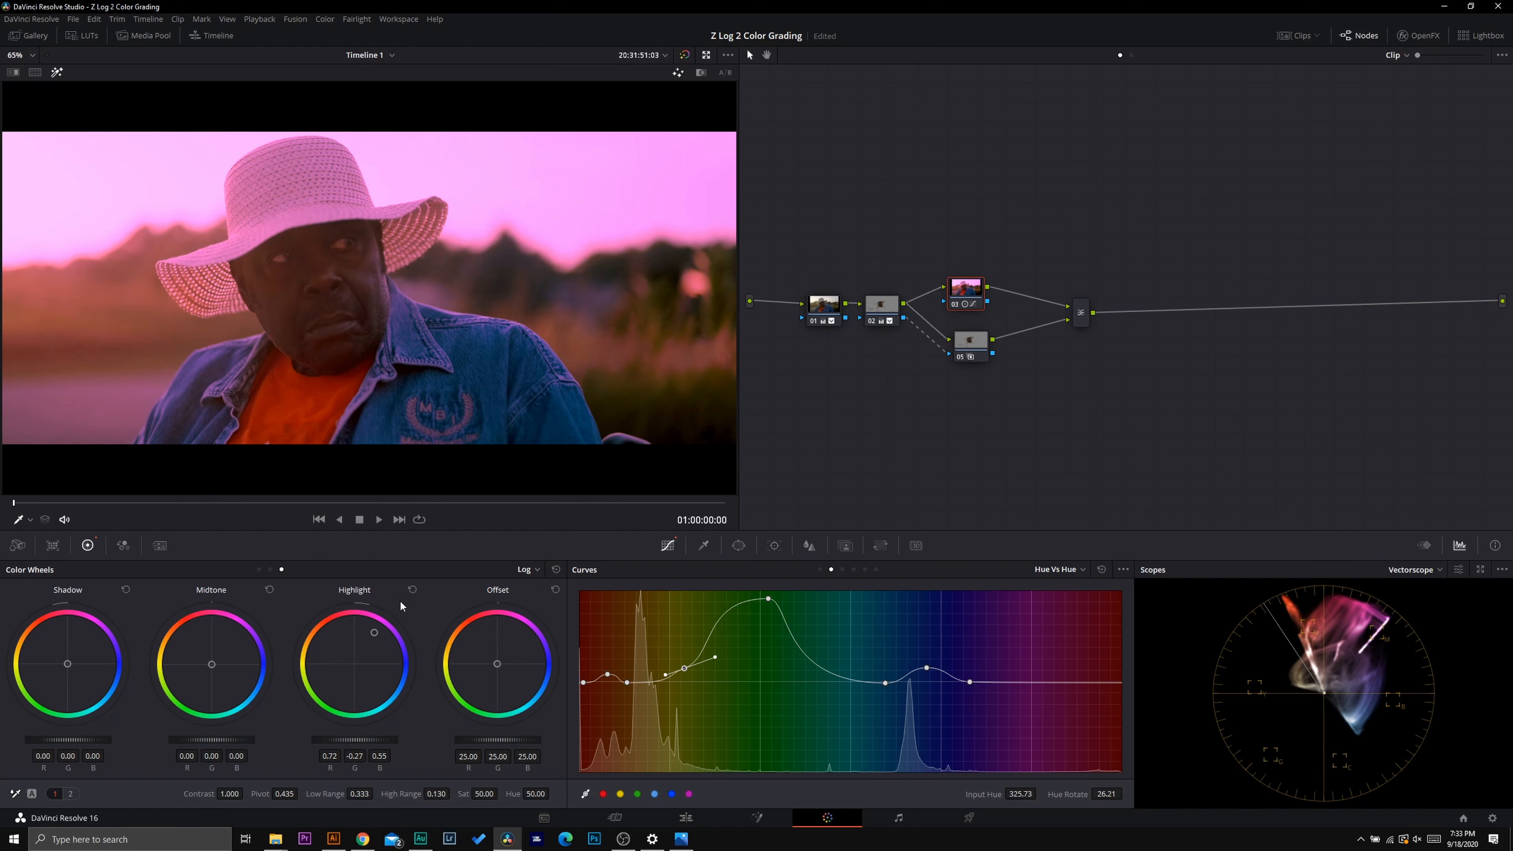
{"action": "left_click_drag", "start_coordinate": [375, 634], "coordinate": [346, 658]}
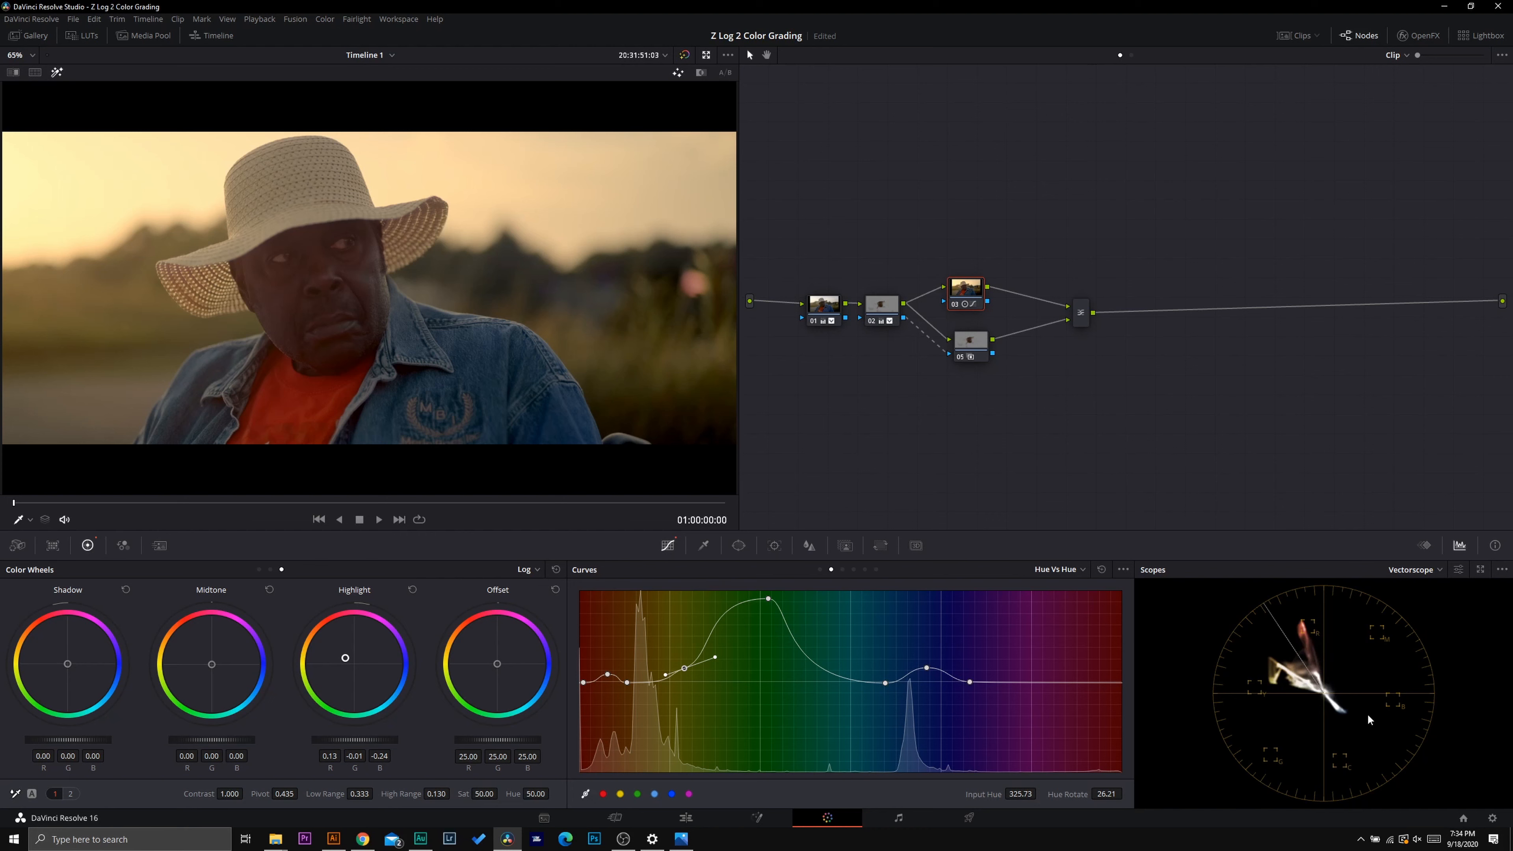
Select the skin-tone node 02 and turn off the highlight view
{"action": "left_click", "coordinate": [880, 305]}
{"action": "left_click", "coordinate": [57, 72]}
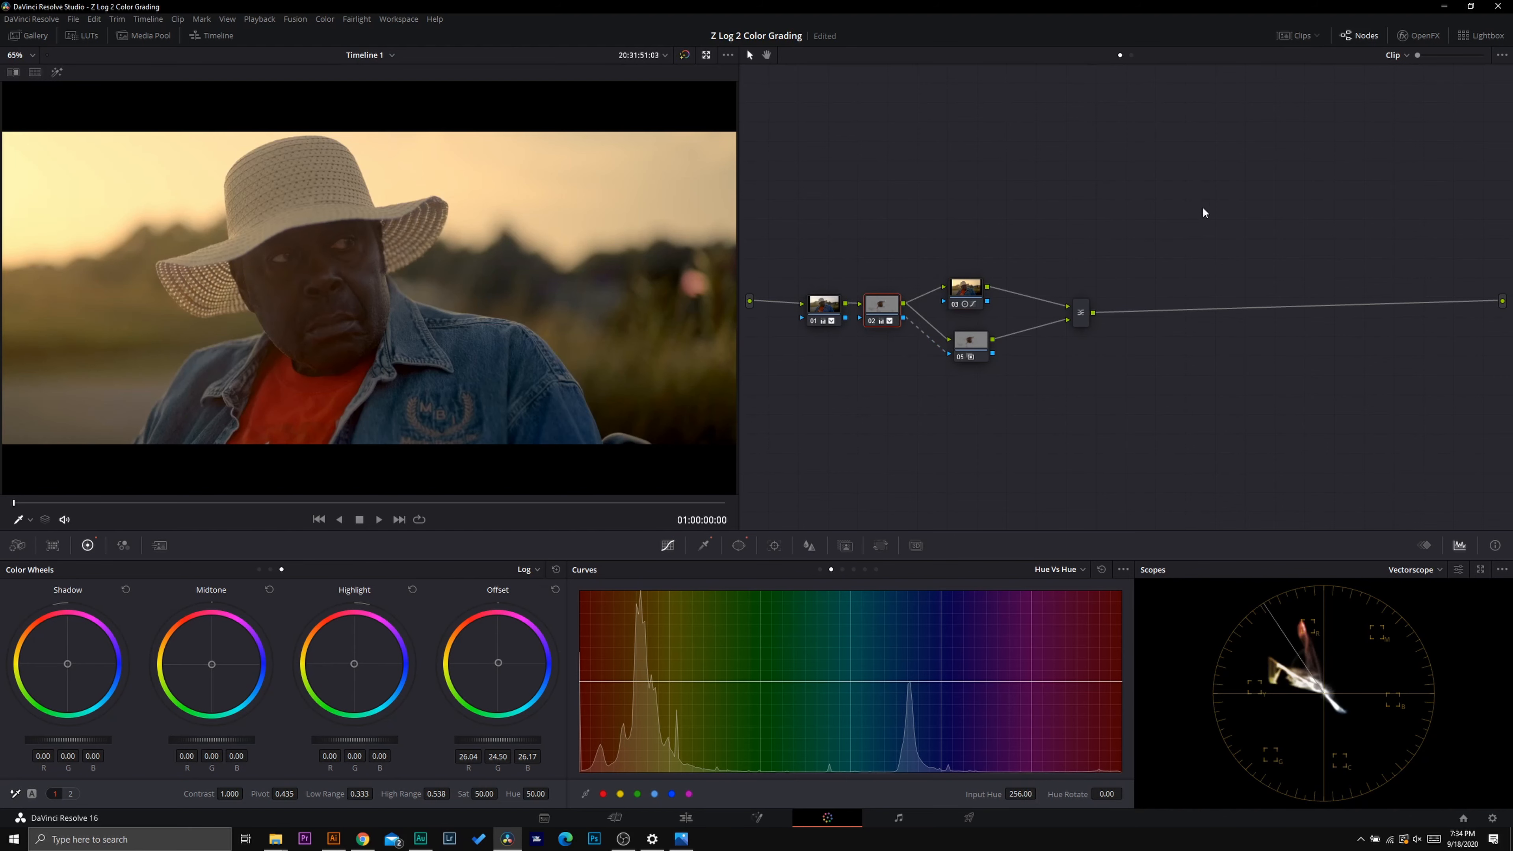
Check node 02's qualifier with the highlight view, select node 03 and compare the clip with its whole grade off and on
{"action": "left_click", "coordinate": [56, 72]}
{"action": "left_click", "coordinate": [57, 72]}
{"action": "left_click", "coordinate": [964, 288]}
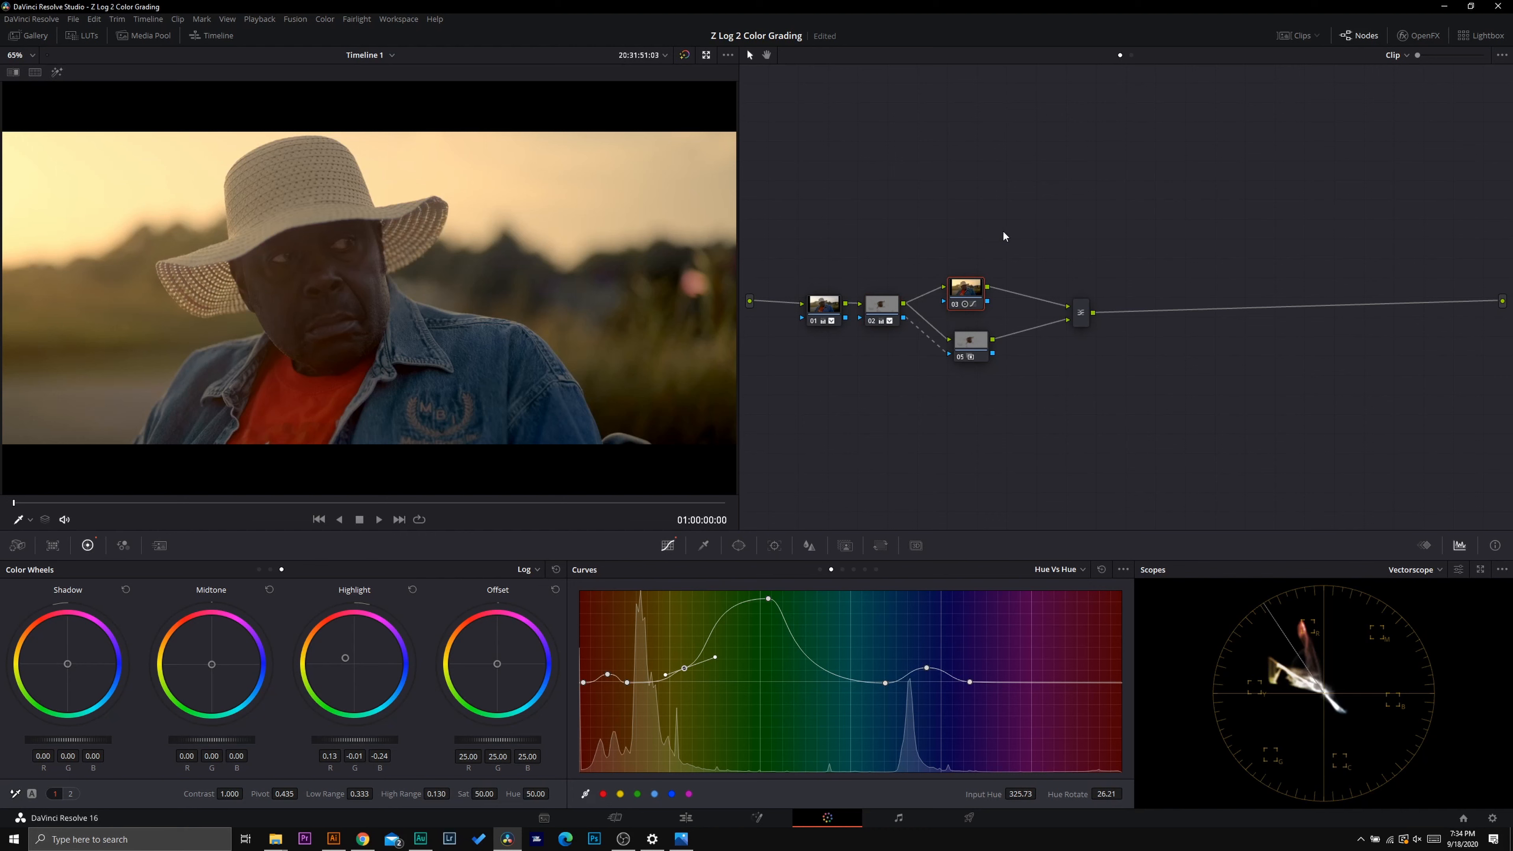
{"action": "left_click", "coordinate": [687, 58]}
{"action": "left_click", "coordinate": [687, 58]}
Adjust node 01's saturation, and rotate the blues in node 03 by 61.17 at Input Hue 132.60
{"action": "left_click", "coordinate": [815, 310]}
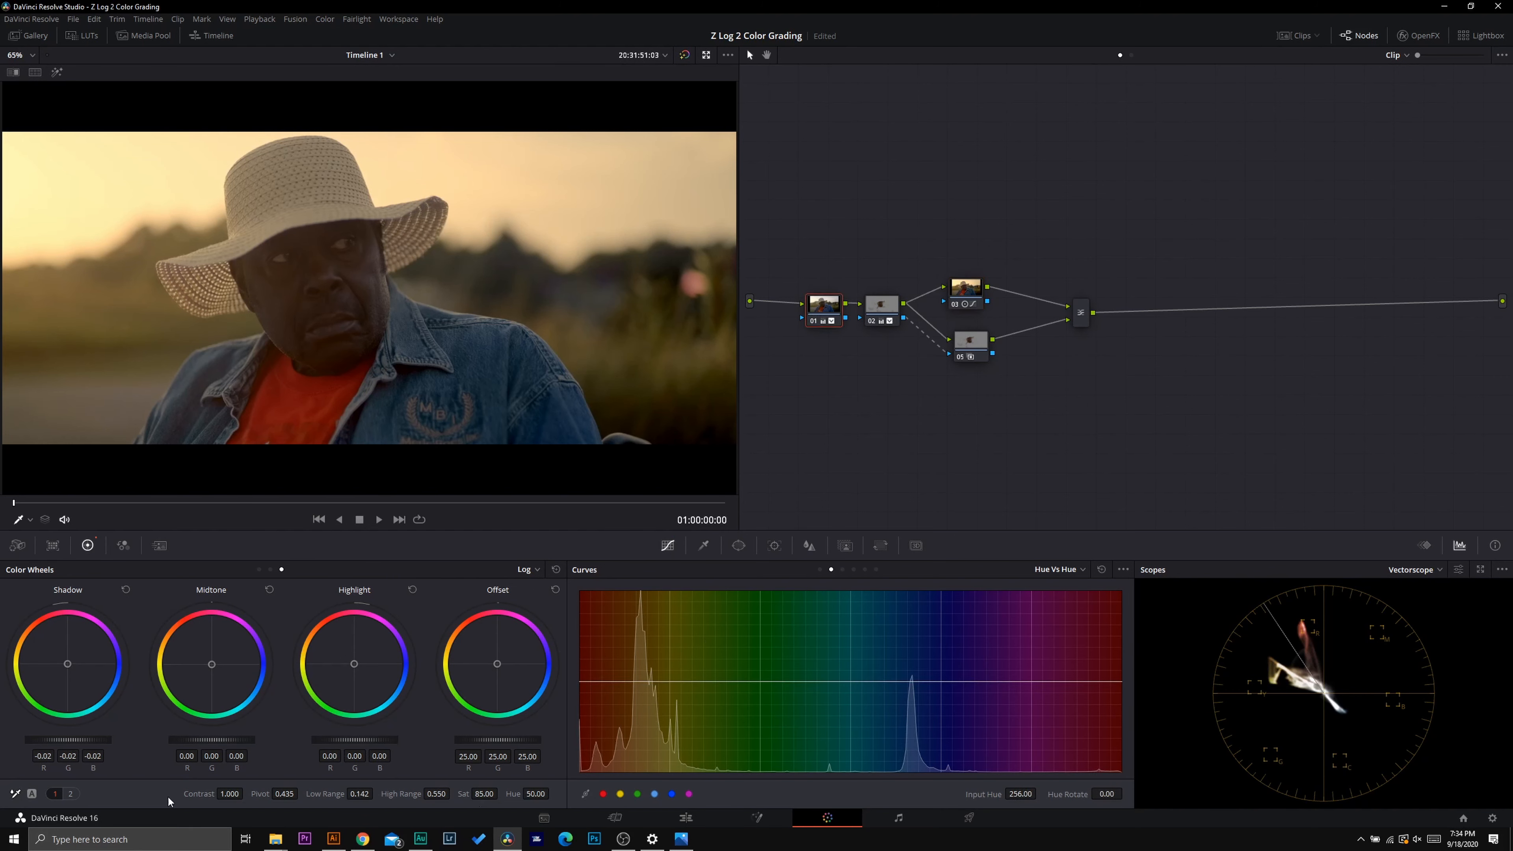
{"action": "left_click", "coordinate": [70, 793]}
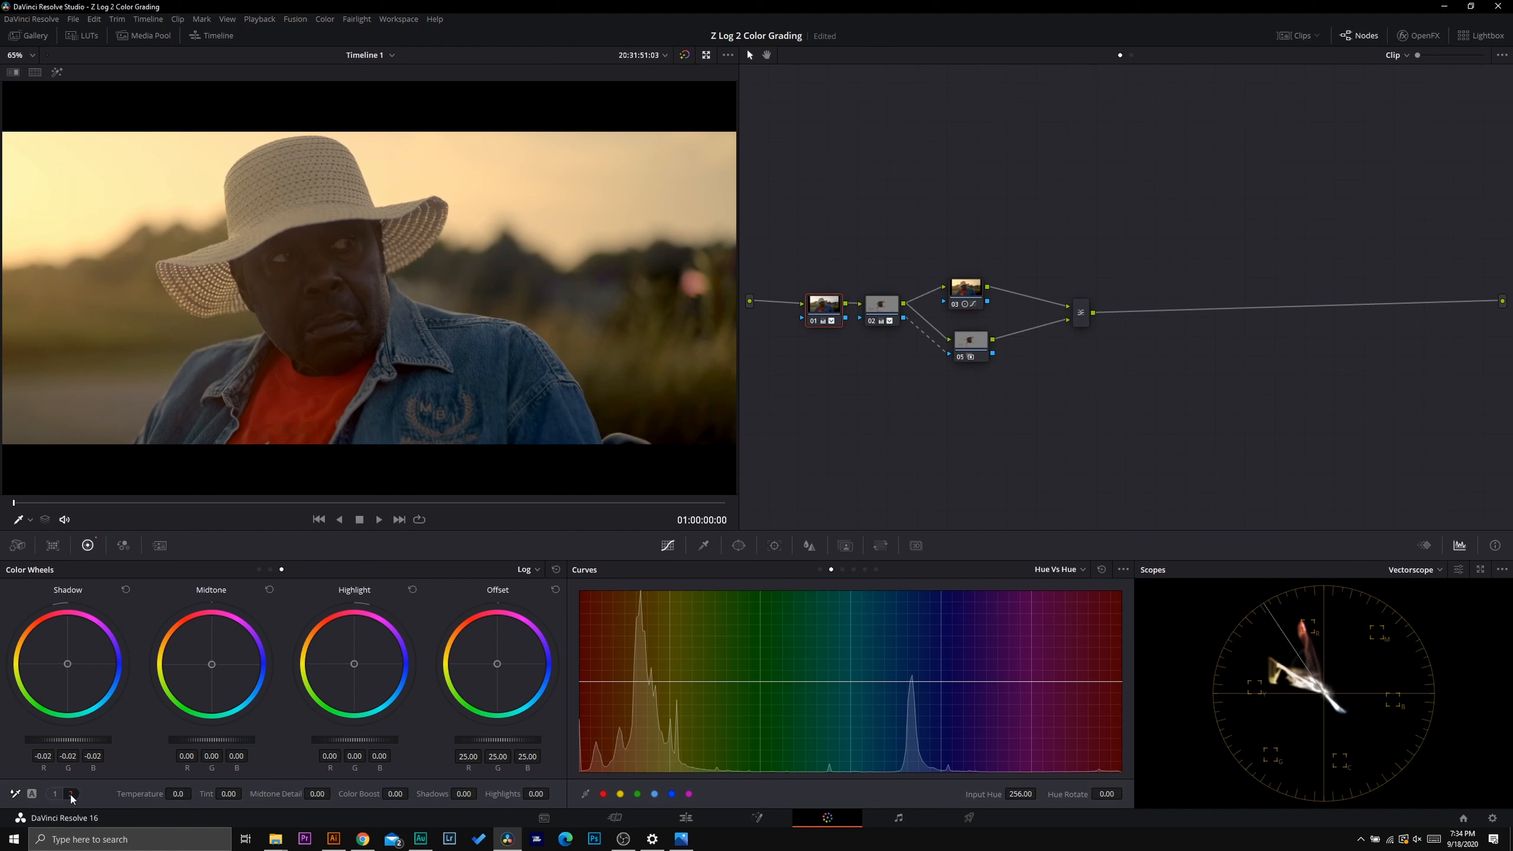
{"action": "left_click", "coordinate": [55, 793]}
{"action": "left_click_drag", "start_coordinate": [478, 794], "coordinate": [500, 793]}
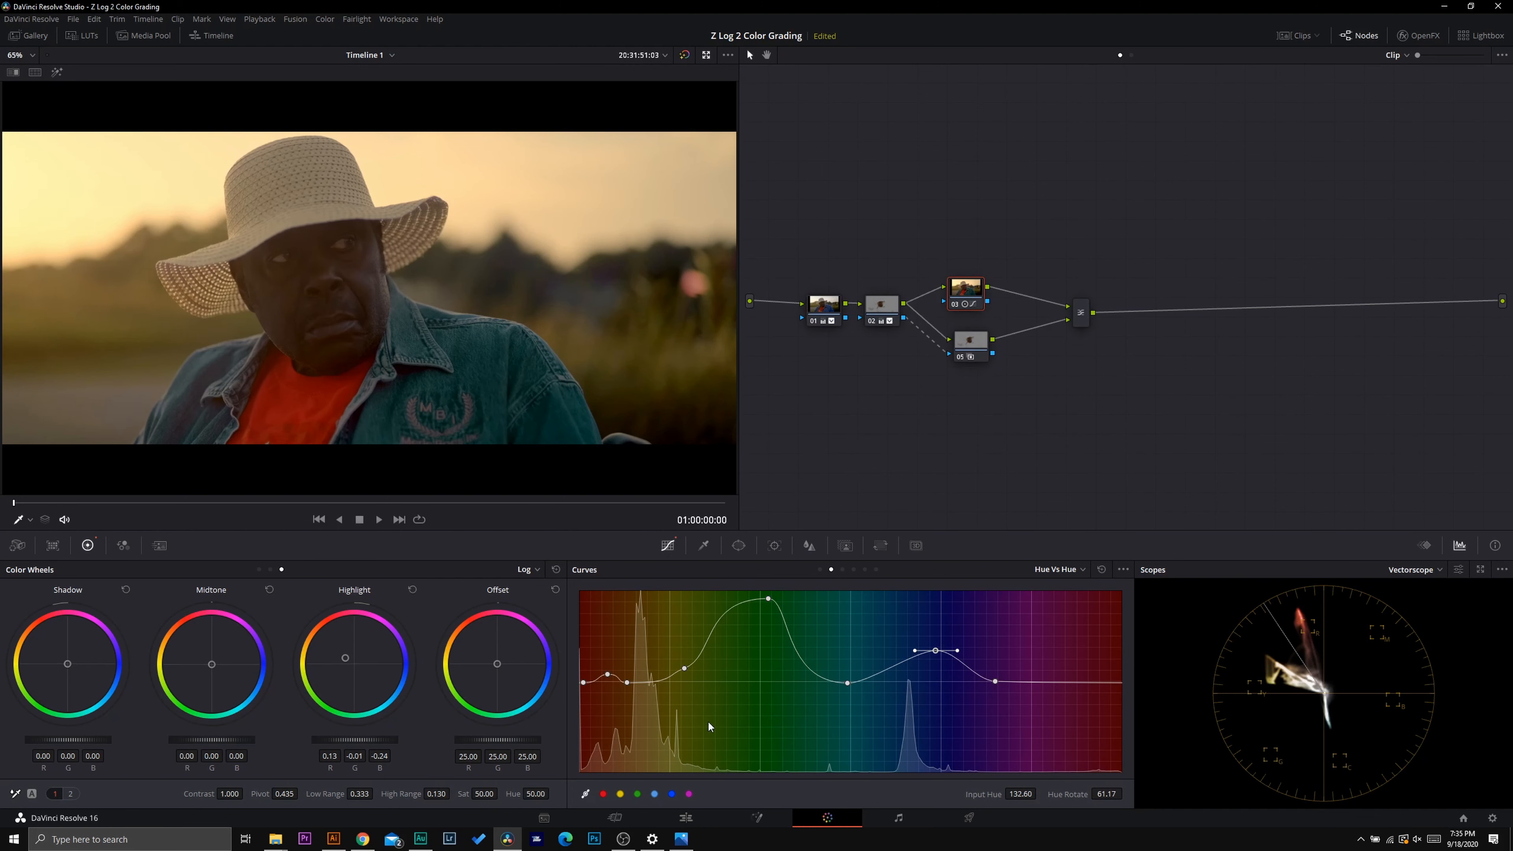
Show the CIE Chromaticity scope and add a serial node after the layer mixer
{"action": "left_click", "coordinate": [1423, 572]}
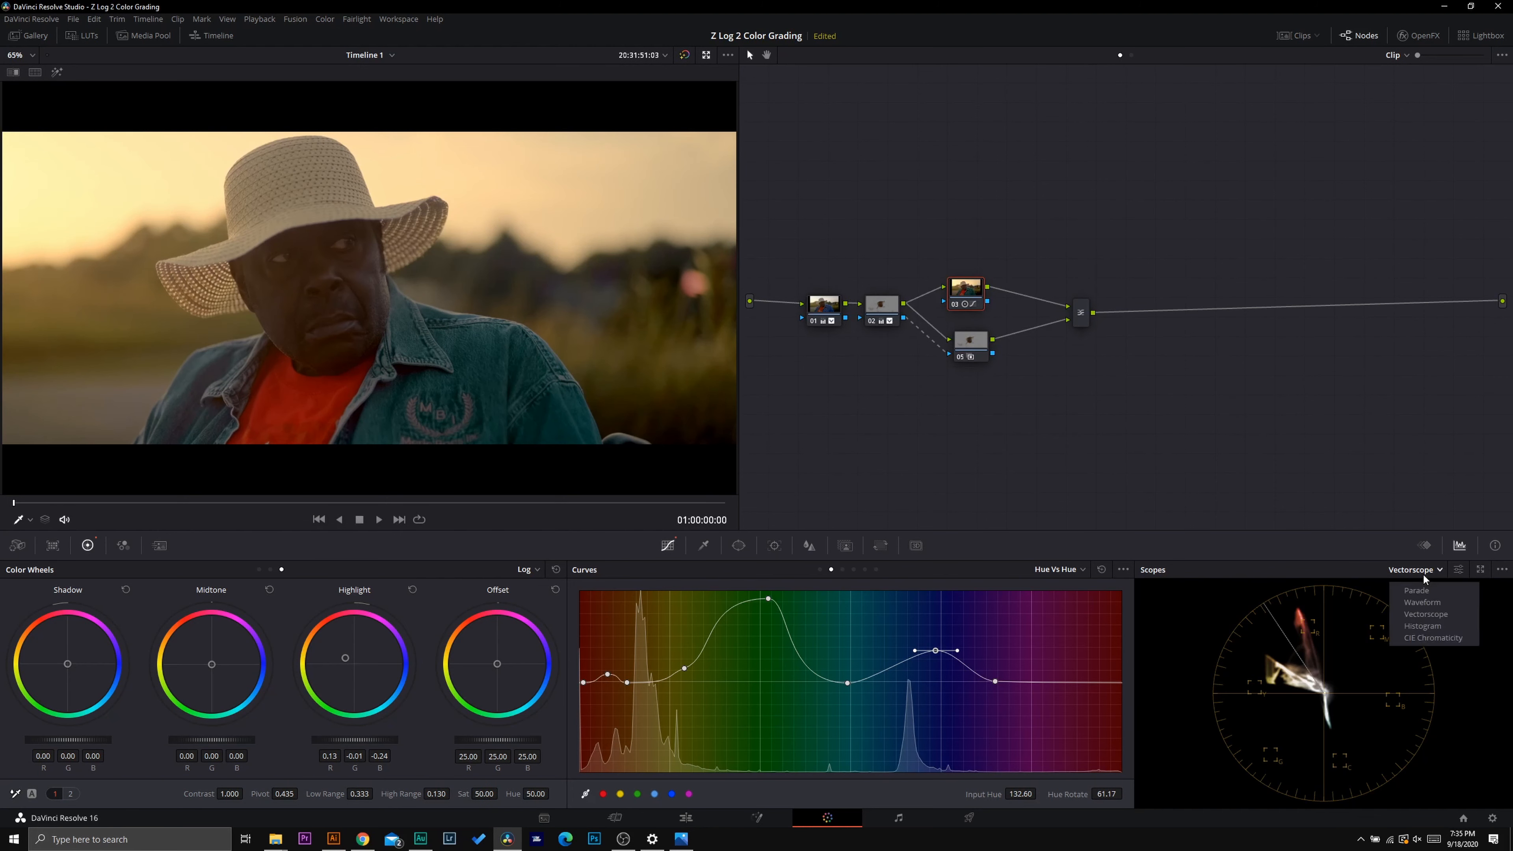
{"action": "left_click", "coordinate": [1430, 639]}
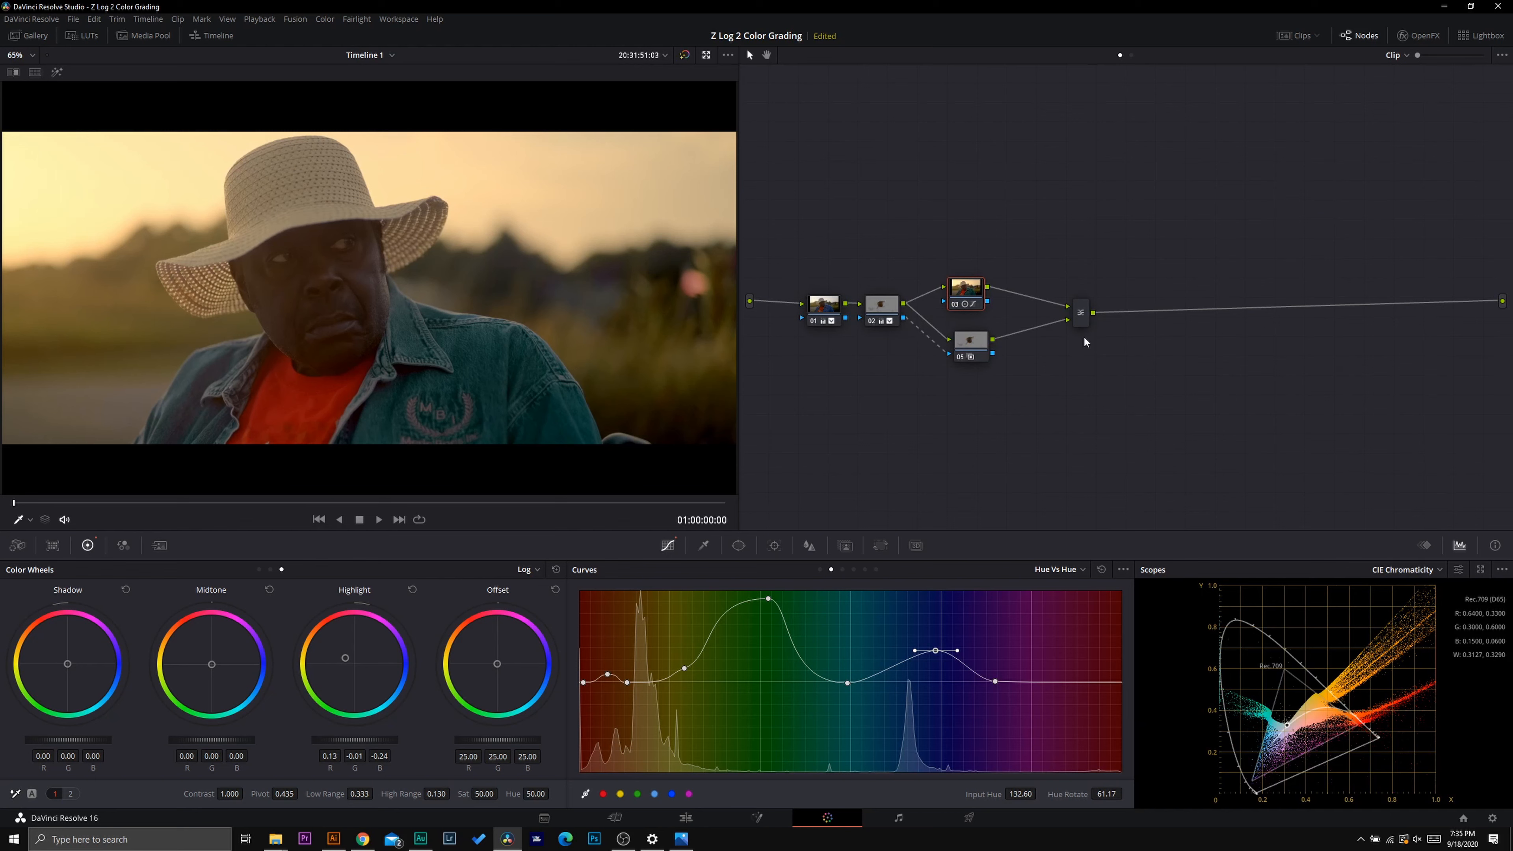
{"action": "right_click", "coordinate": [1087, 325]}
{"action": "mouse_move", "coordinate": [1167, 332]}
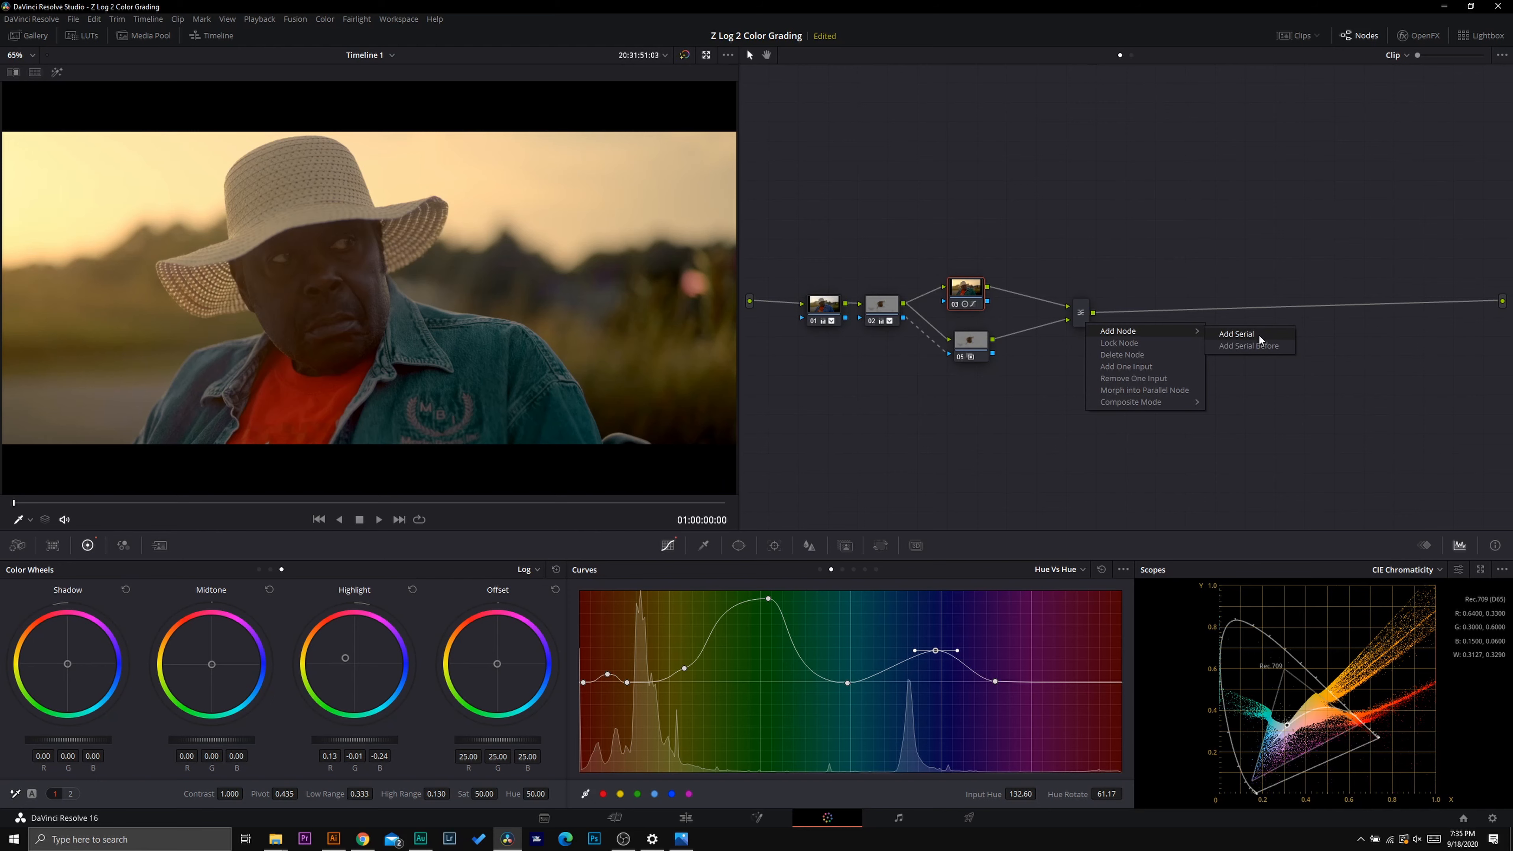
{"action": "left_click", "coordinate": [1258, 339]}
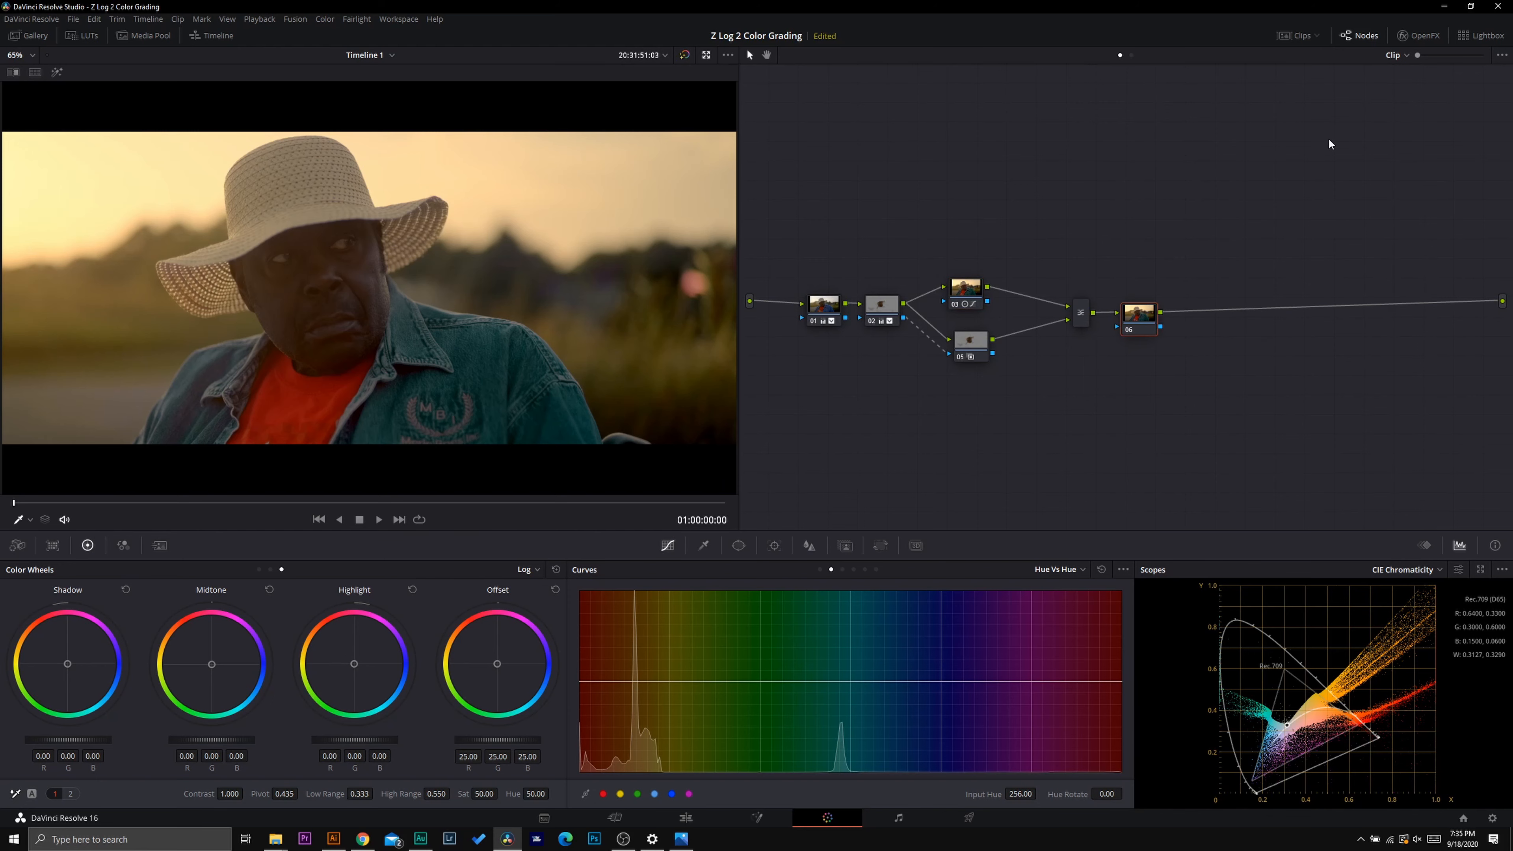
Apply the Color Space Transform effect to node 06, set its Gamut Mapping Method to Saturation Mapping and adjust Saturation Max
{"action": "left_click", "coordinate": [1417, 35]}
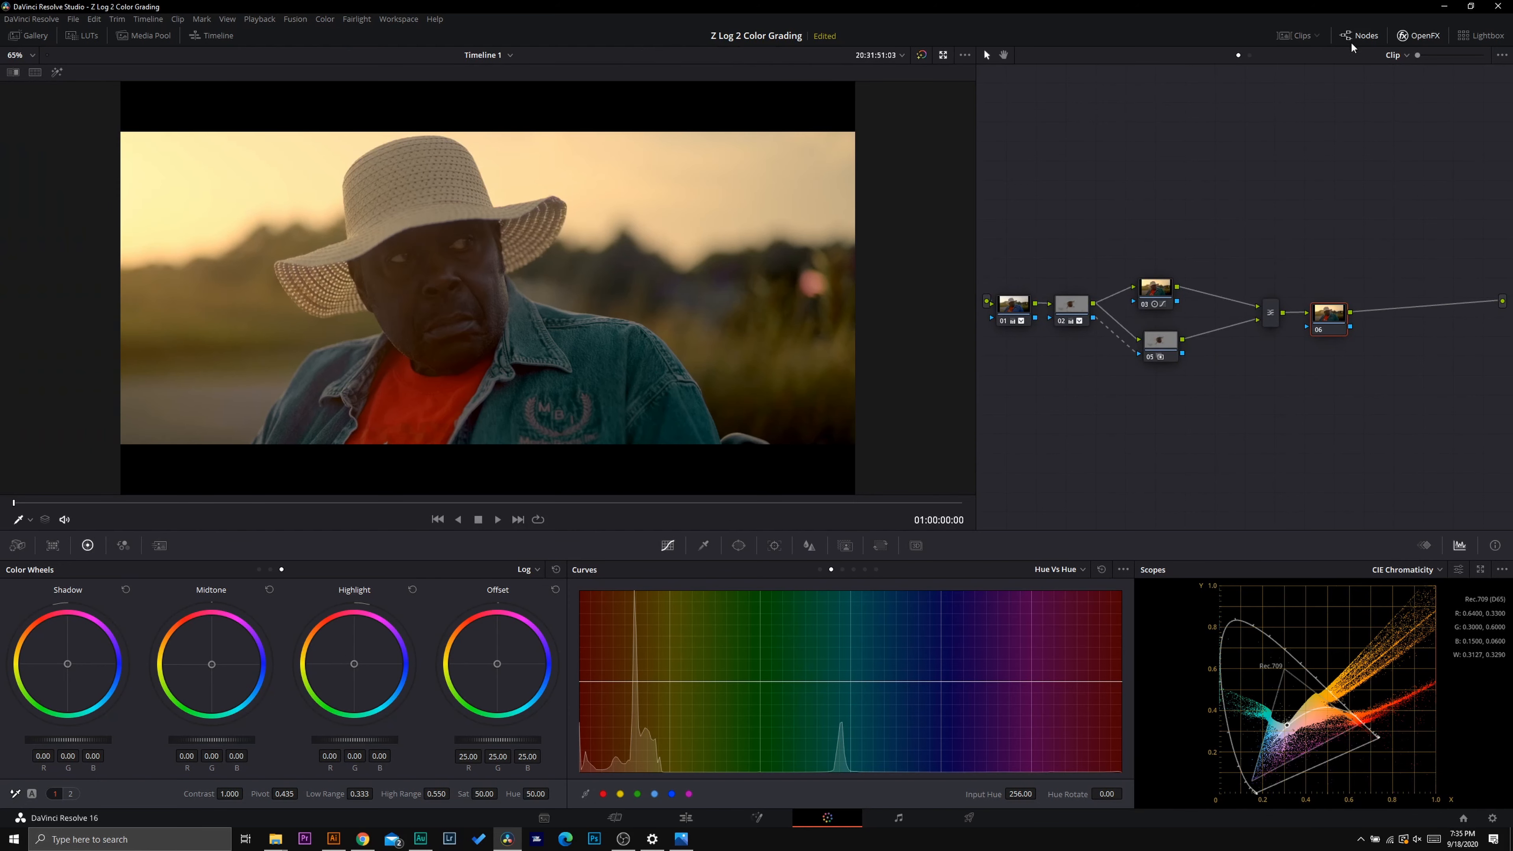
{"action": "left_click", "coordinate": [1419, 36]}
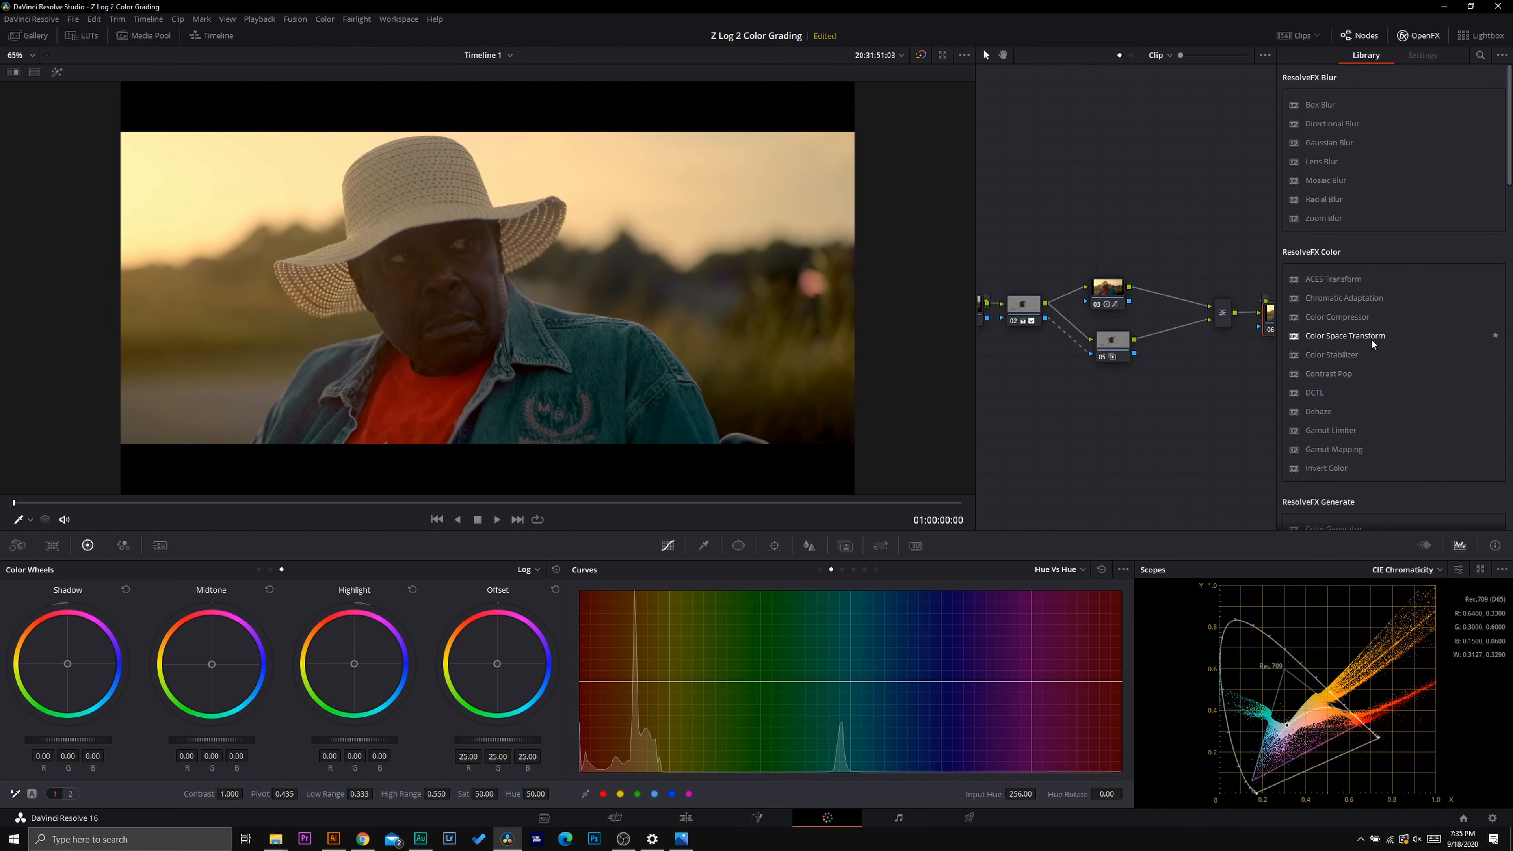
{"action": "left_click_drag", "start_coordinate": [1364, 336], "coordinate": [1269, 324]}
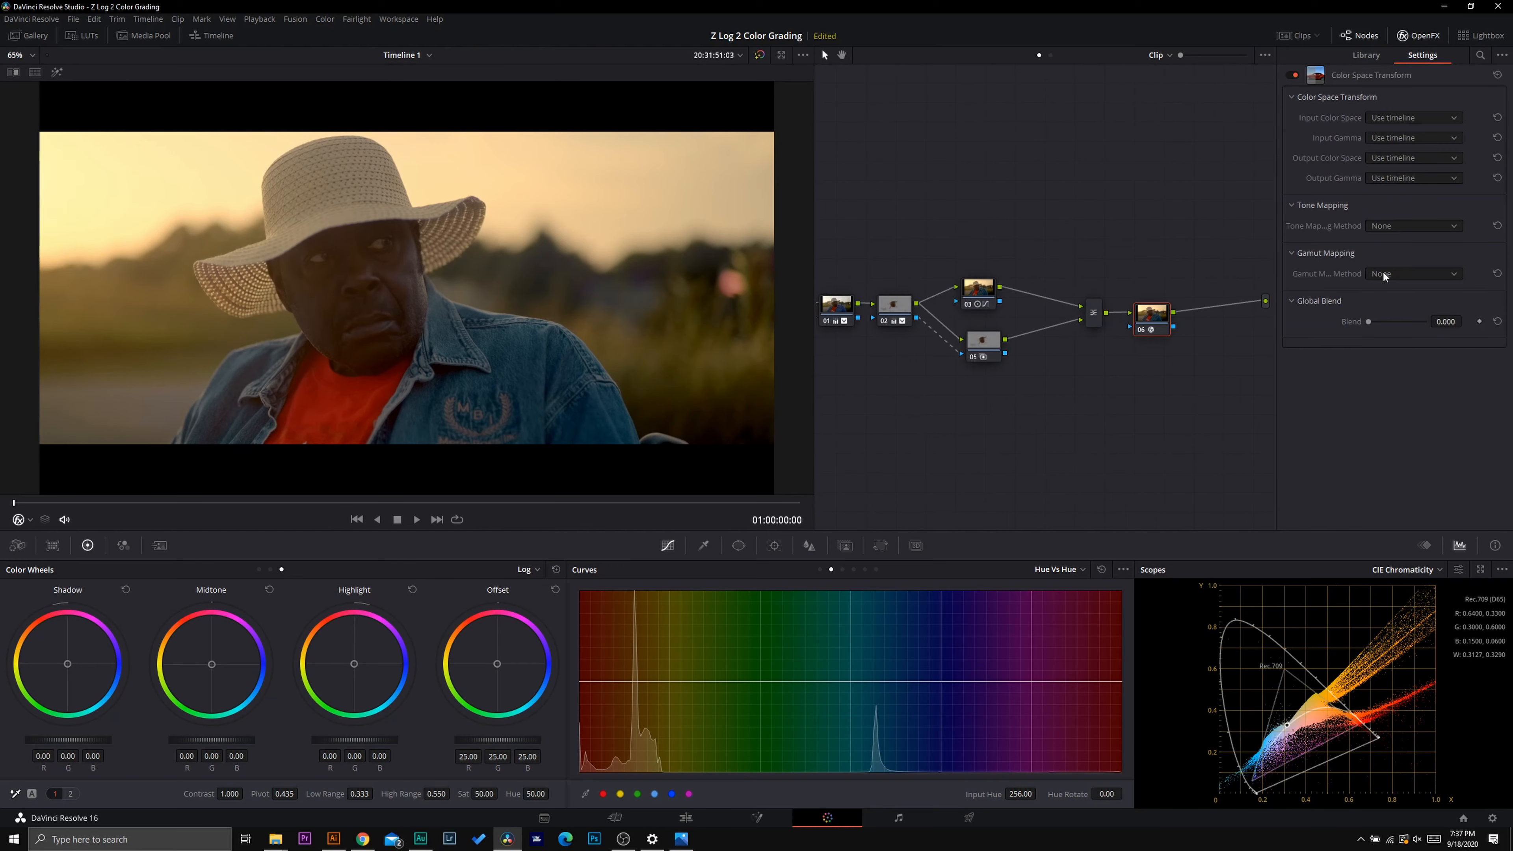
{"action": "left_click", "coordinate": [1383, 273]}
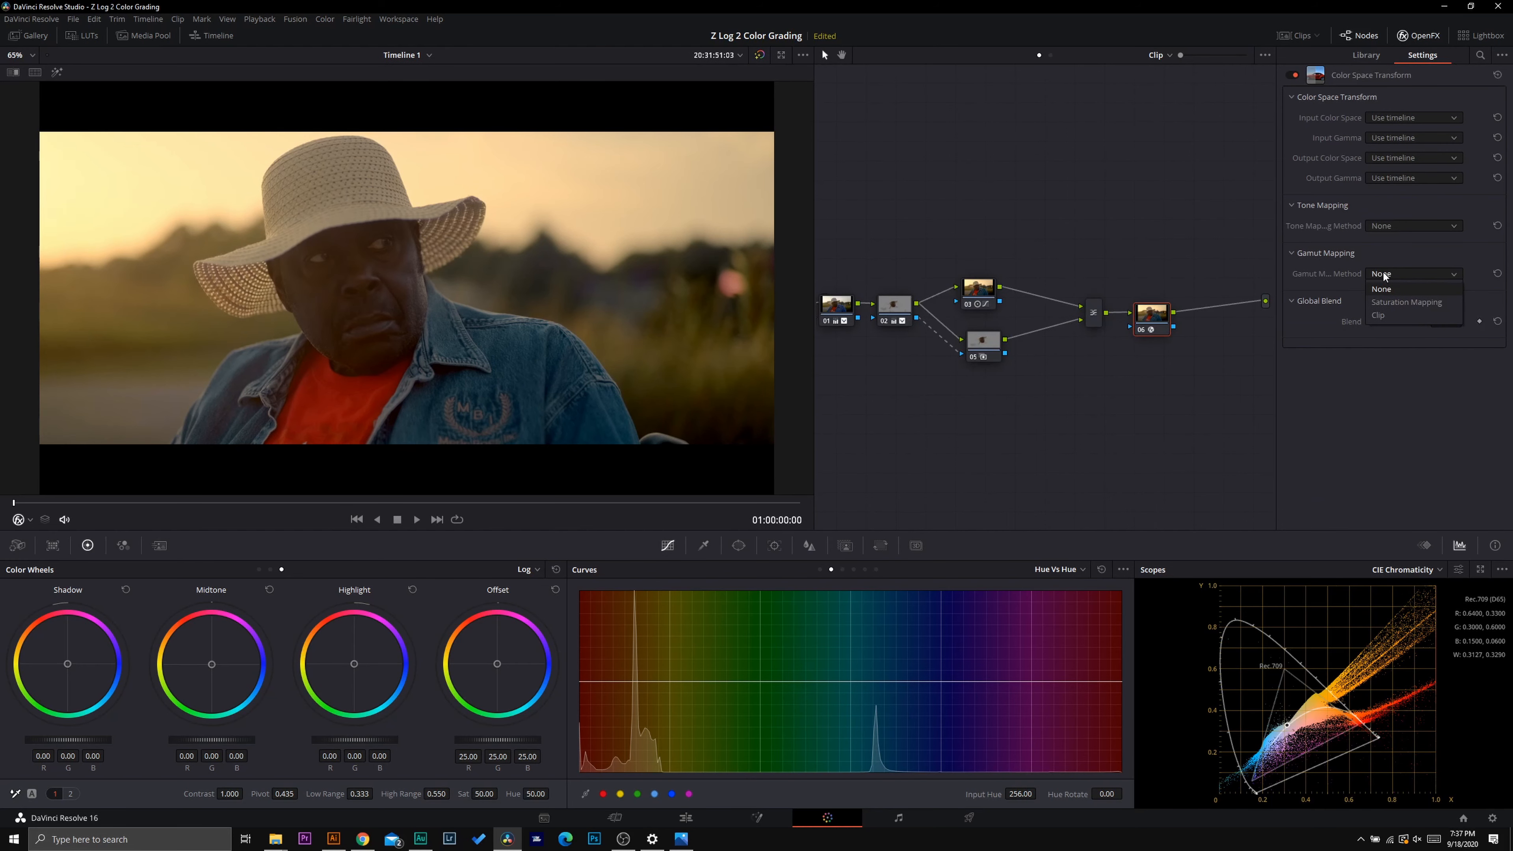
{"action": "left_click", "coordinate": [1395, 302]}
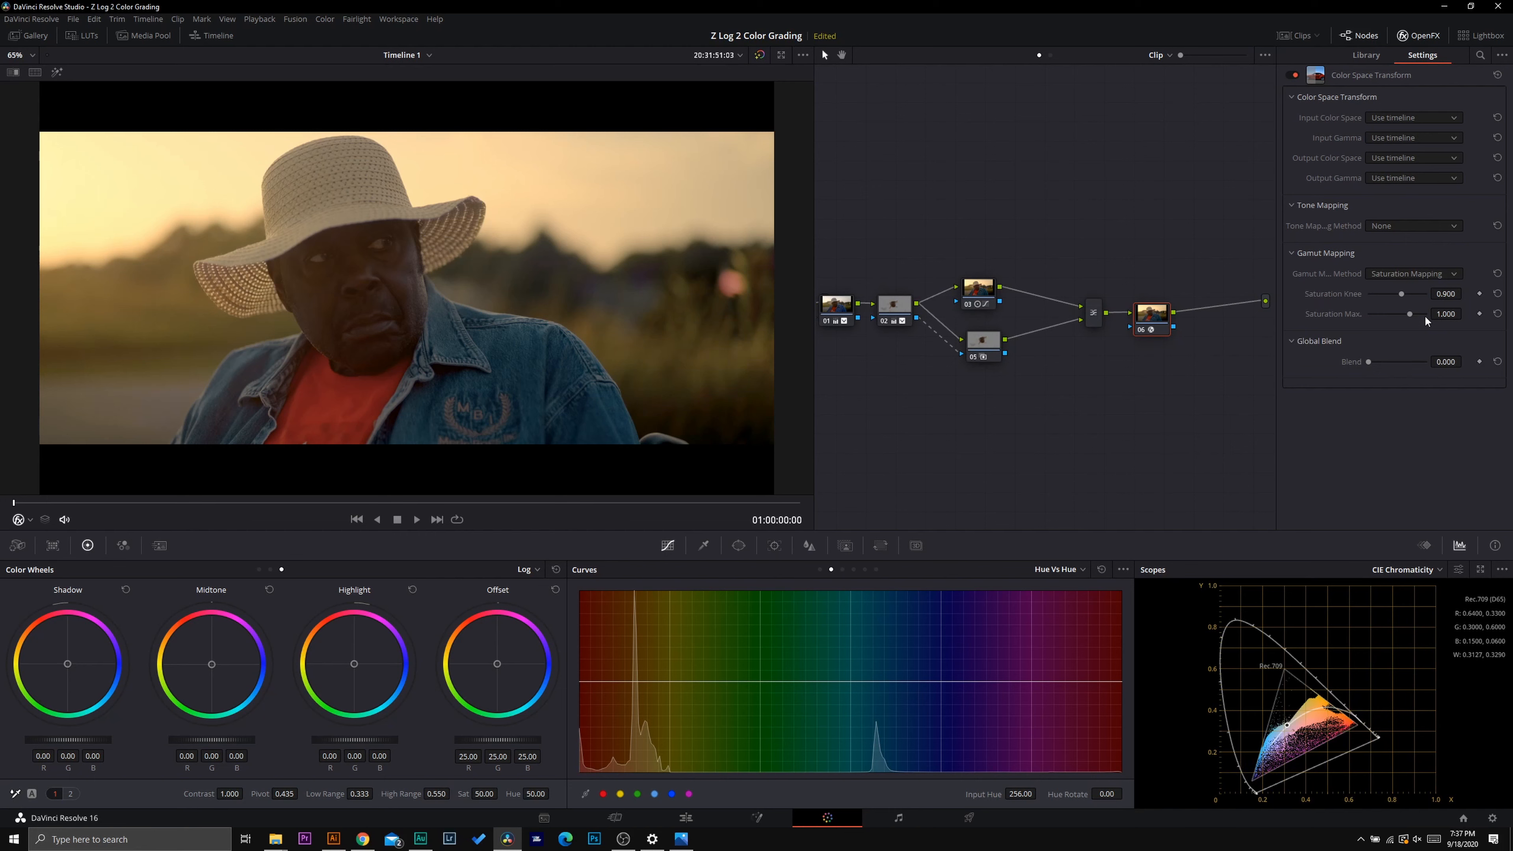
{"action": "left_click_drag", "start_coordinate": [1412, 316], "coordinate": [1418, 314]}
{"action": "left_click", "coordinate": [1417, 35]}
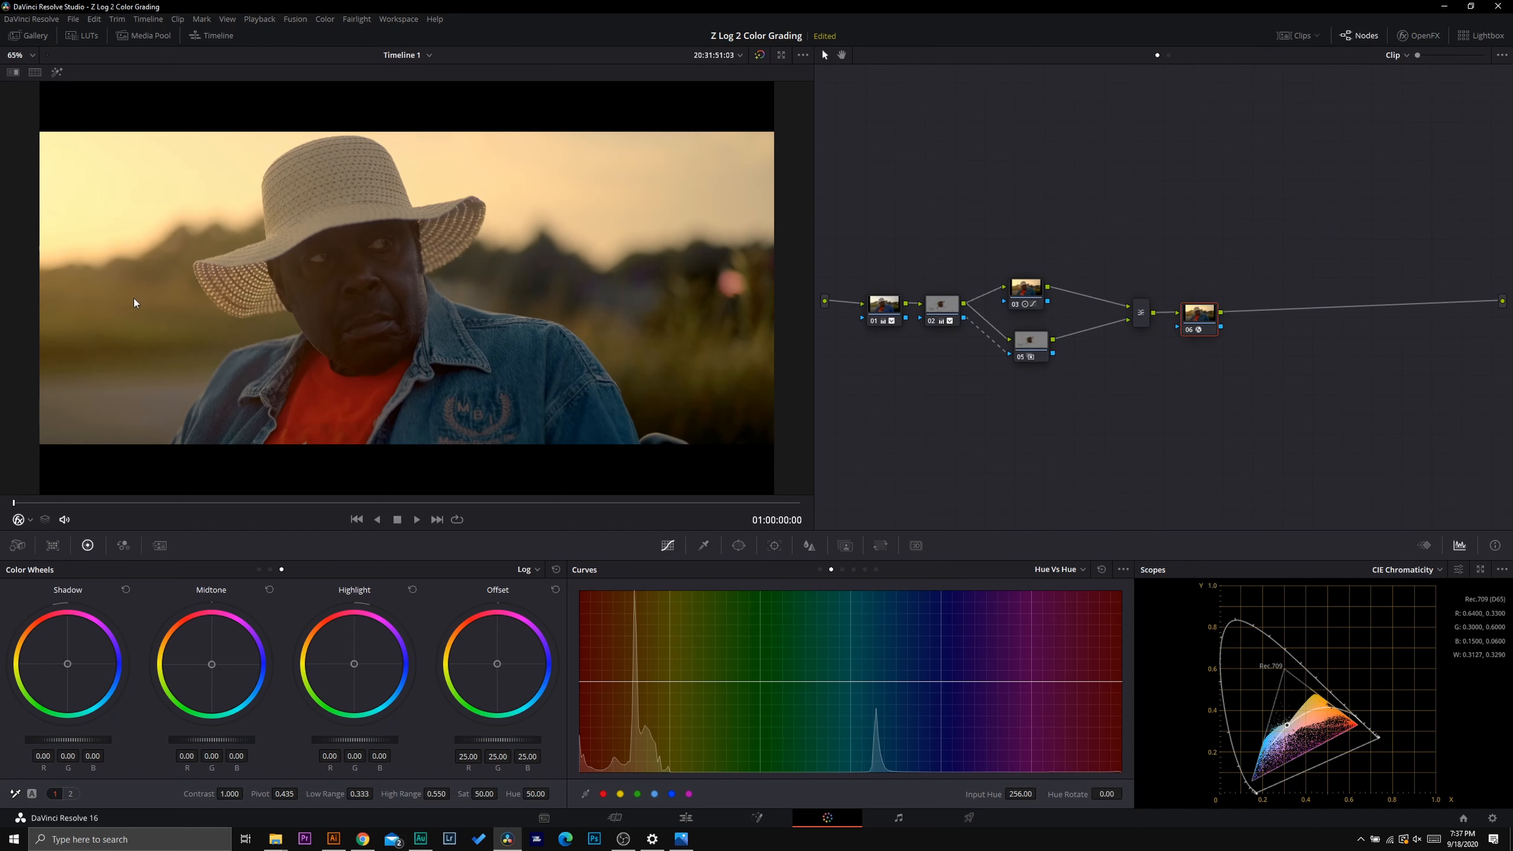
Compare the finished grade of the man in the hat with the ungraded log image
{"action": "left_click", "coordinate": [758, 55]}
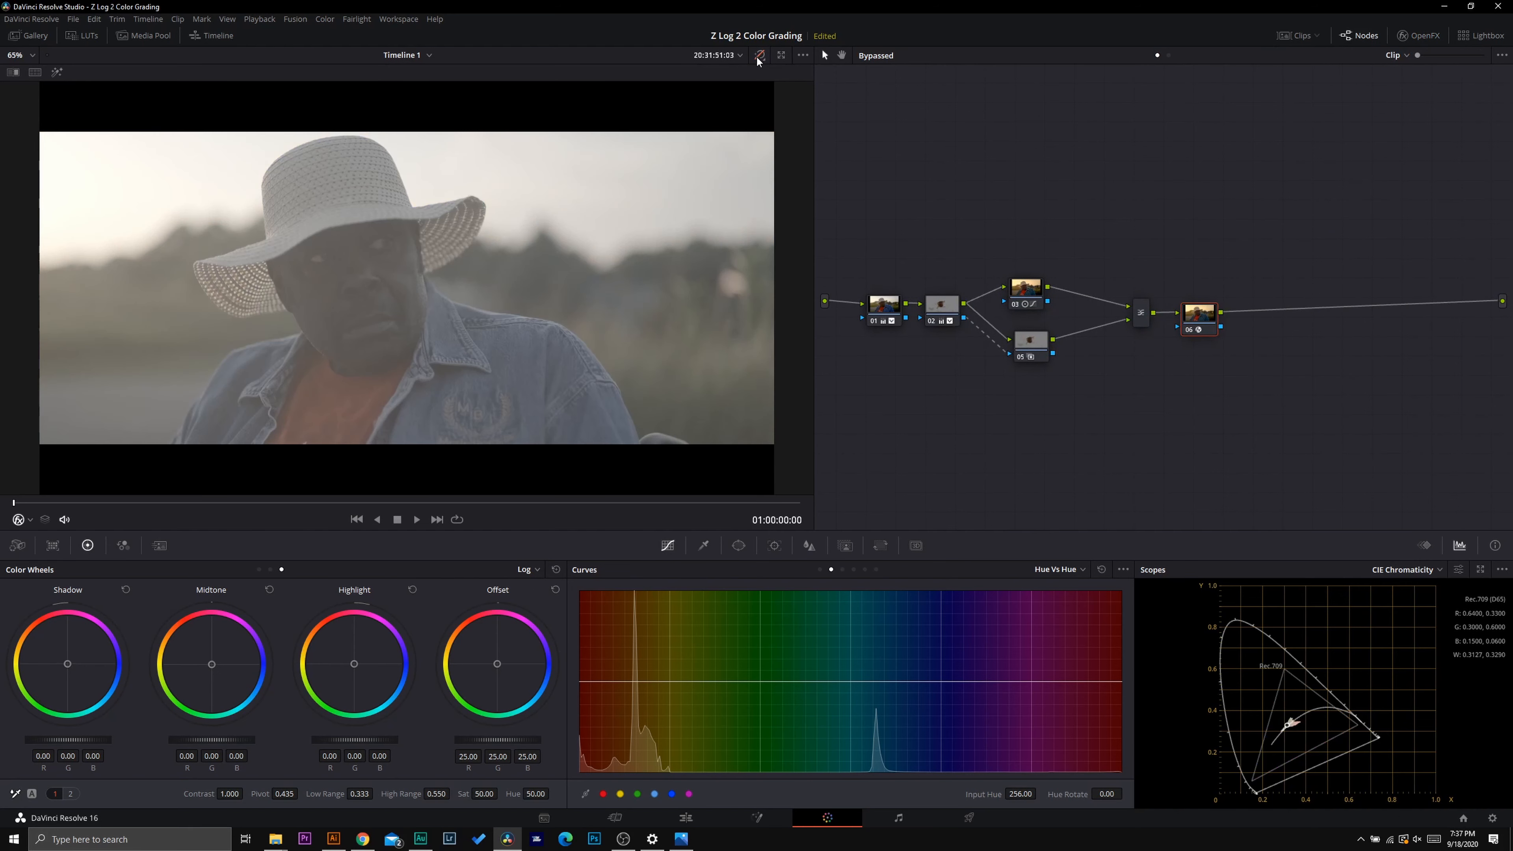
{"action": "left_click", "coordinate": [758, 56]}
{"action": "left_click", "coordinate": [756, 56]}
{"action": "left_click", "coordinate": [756, 56]}
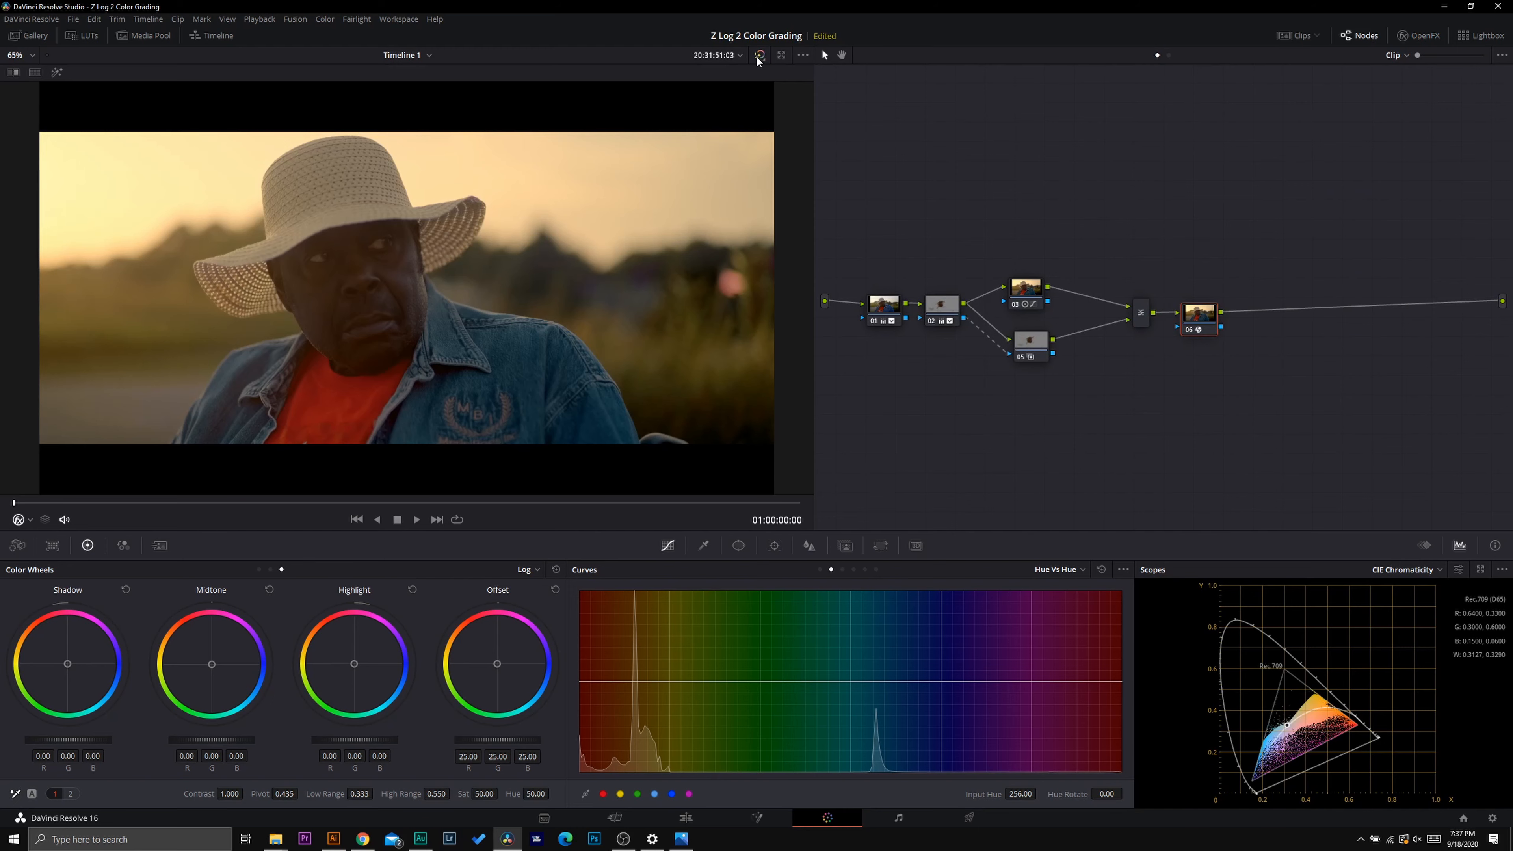
Switch to clip 02 of the man in the white robe and show the Waveform scope
{"action": "left_click", "coordinate": [1297, 35]}
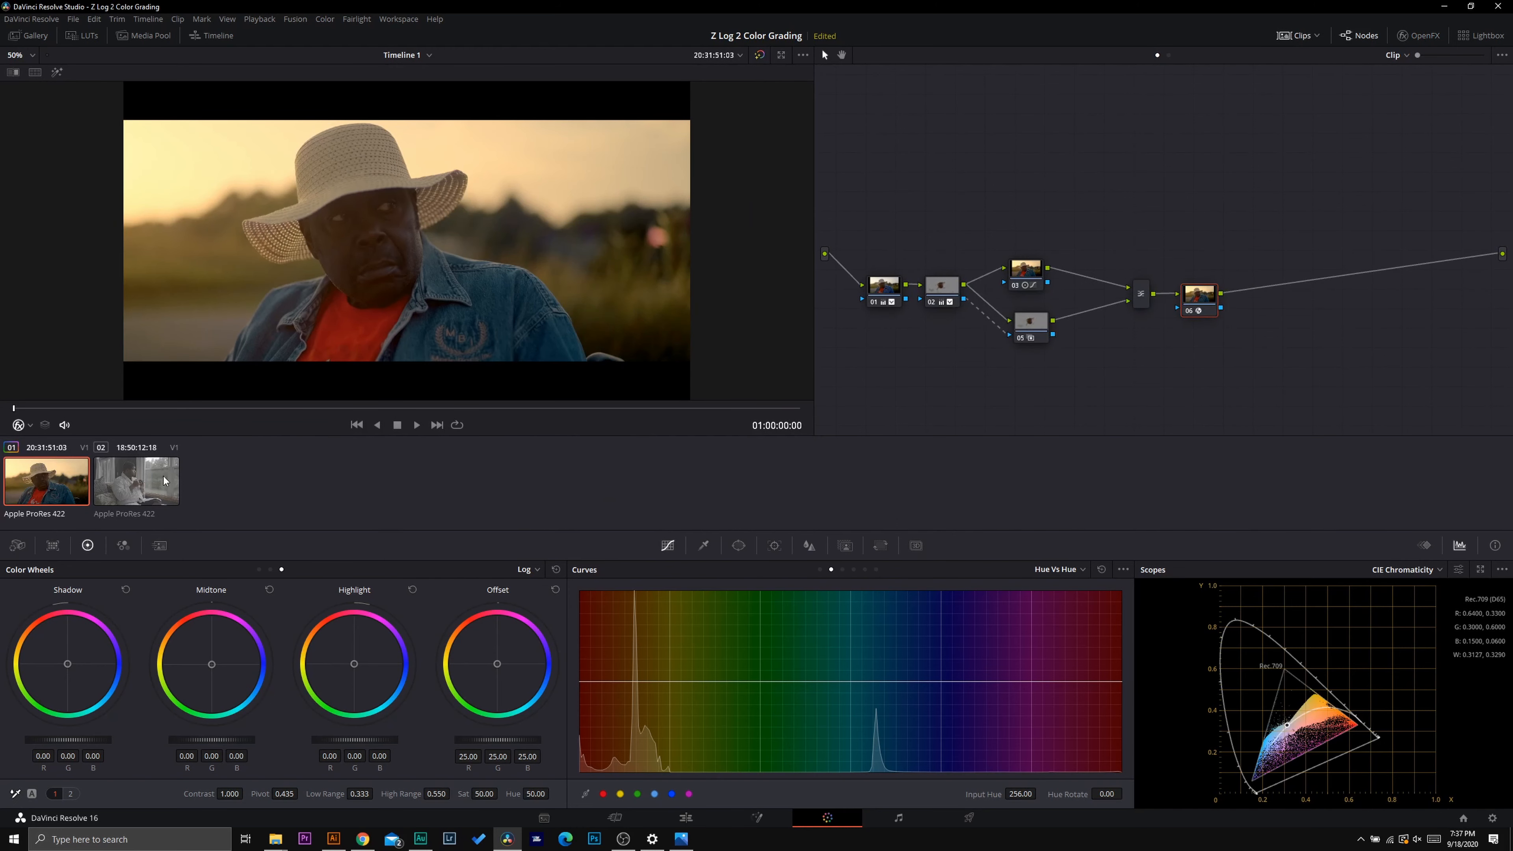
{"action": "key", "text": "Down"}
{"action": "left_click", "coordinate": [1297, 35]}
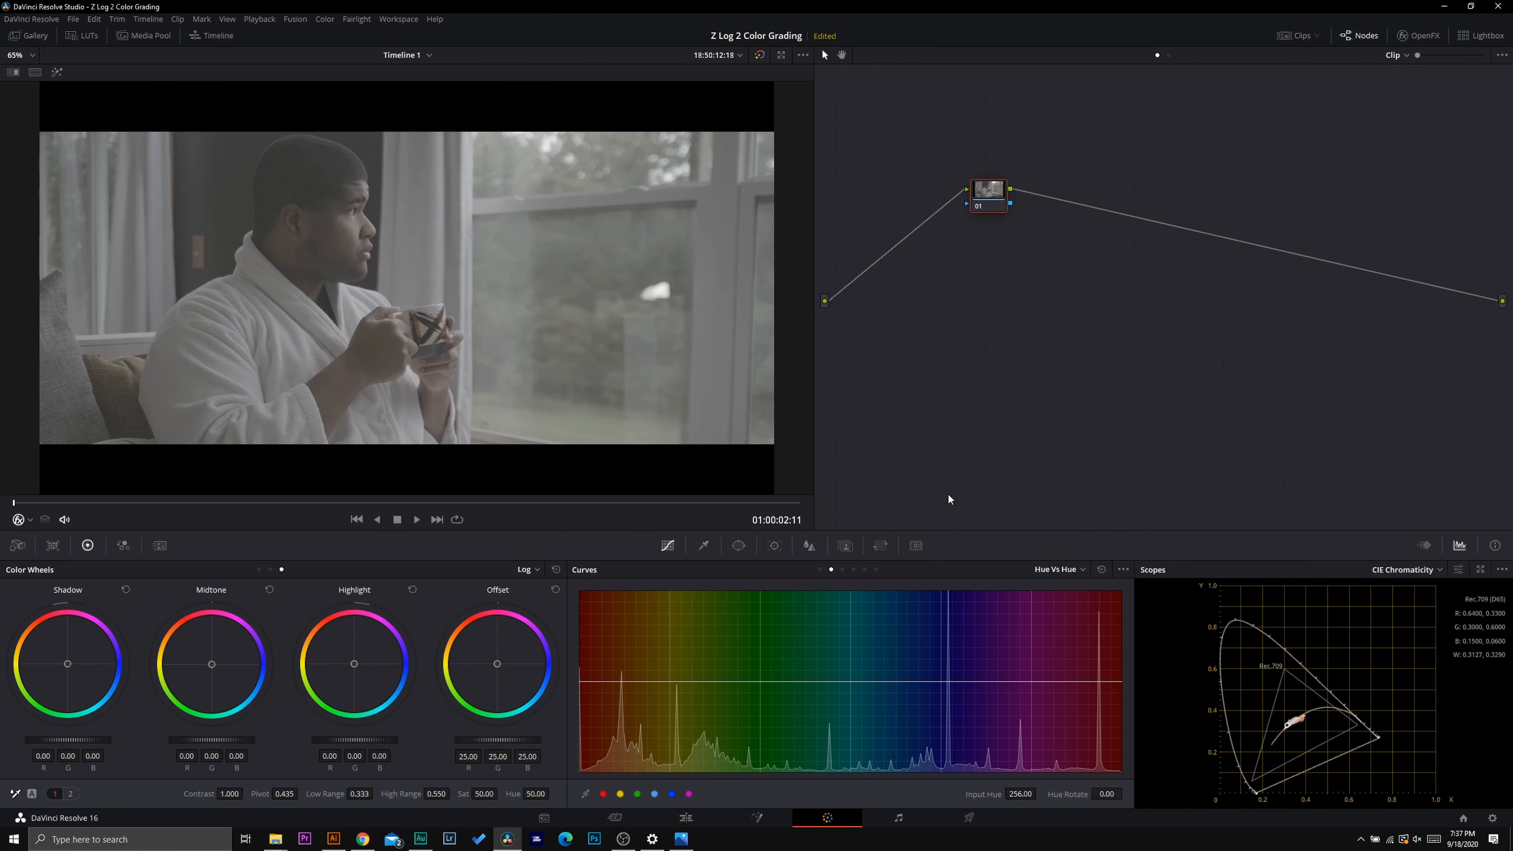
{"action": "left_click", "coordinate": [1404, 569]}
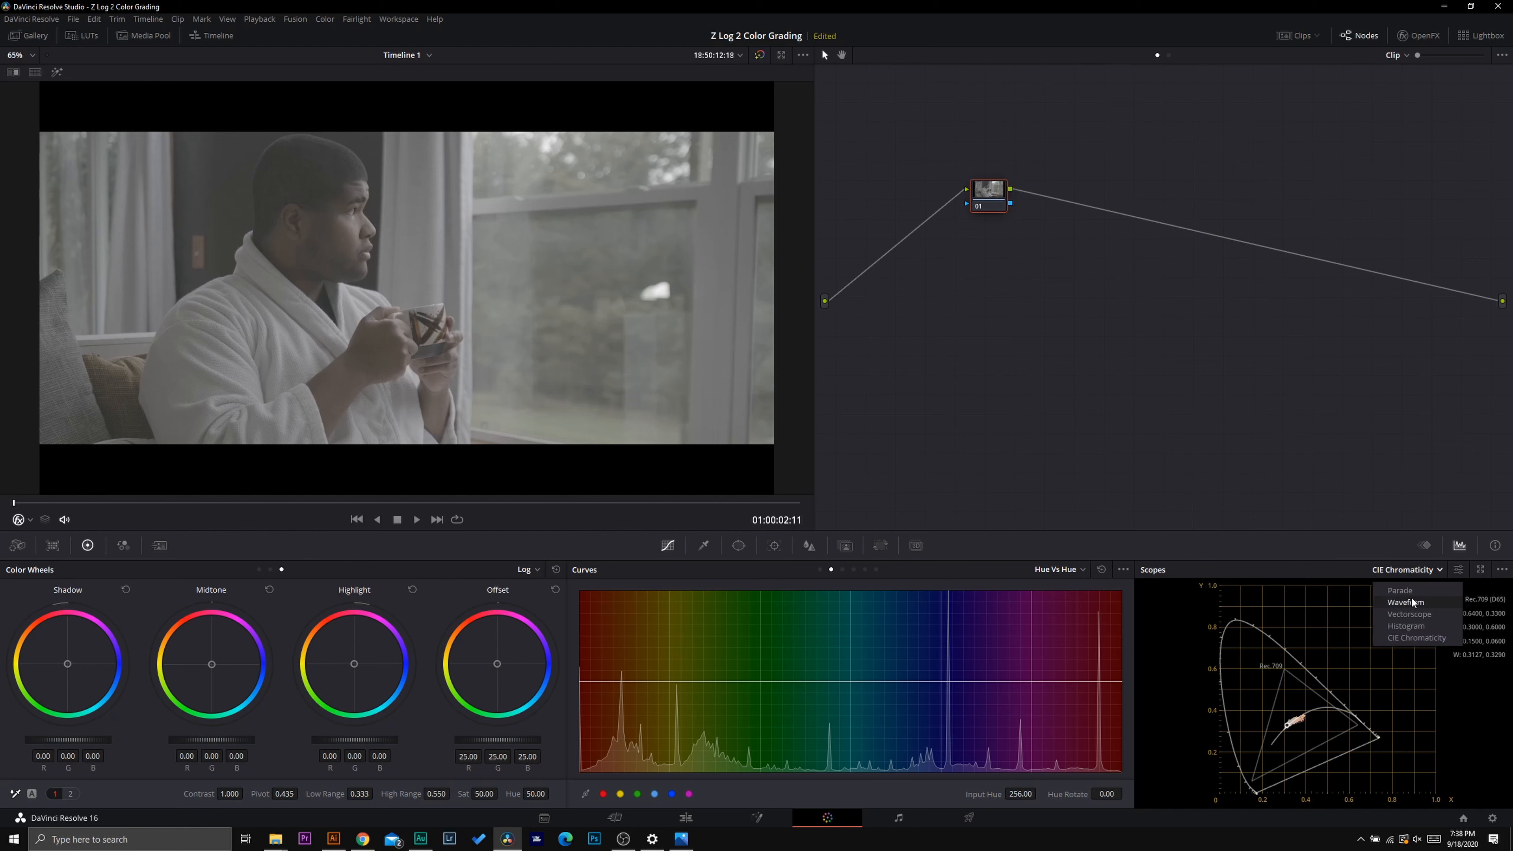
{"action": "left_click", "coordinate": [1427, 602]}
Move clip 02's node 01 in line beside the source input and enable HDR Mode on it
{"action": "left_click_drag", "start_coordinate": [1011, 203], "coordinate": [882, 314]}
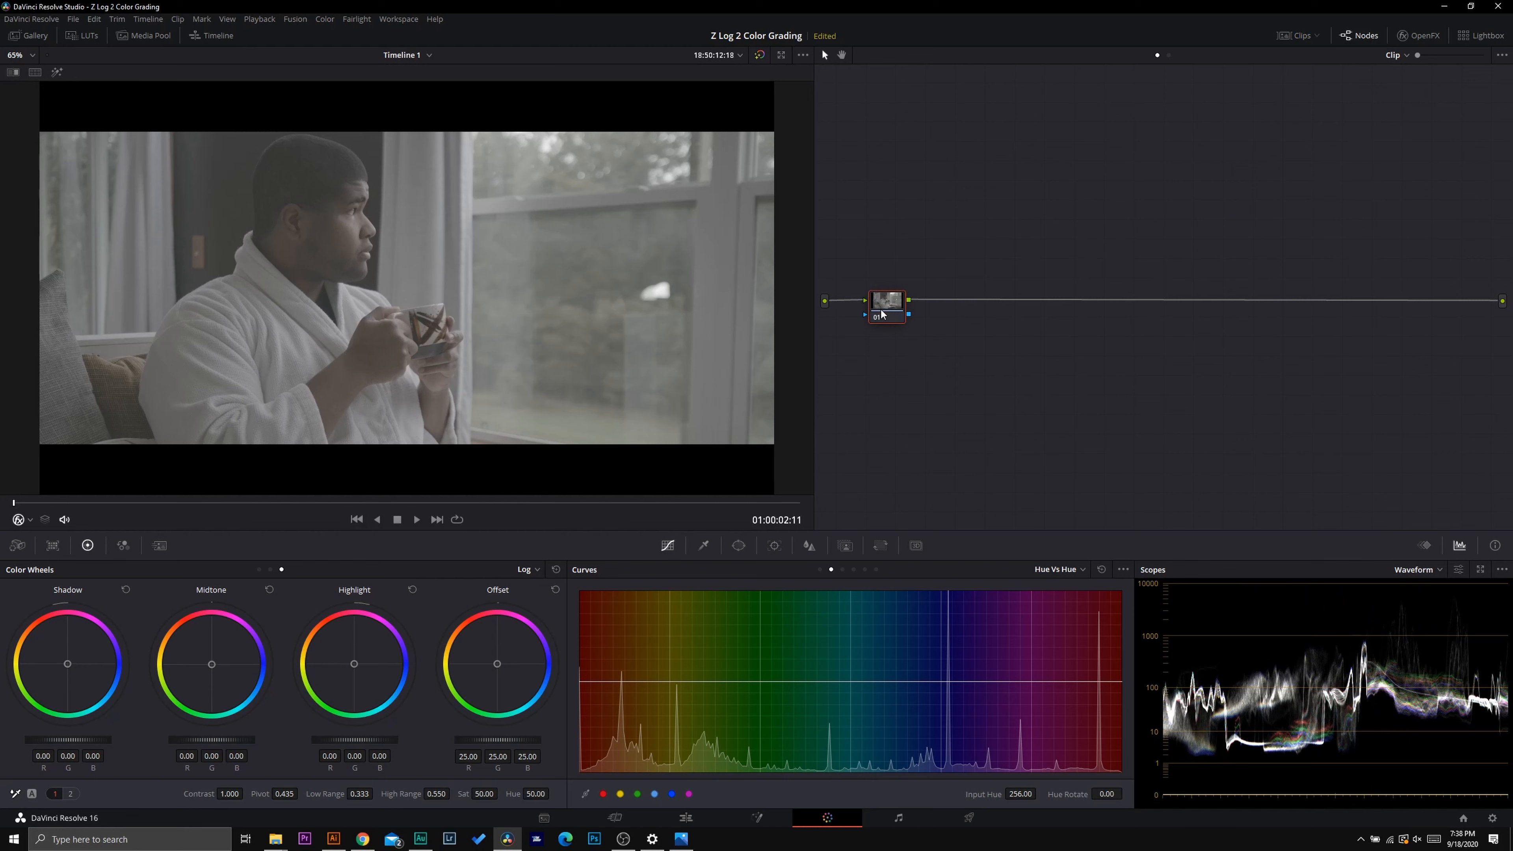
{"action": "right_click", "coordinate": [882, 315]}
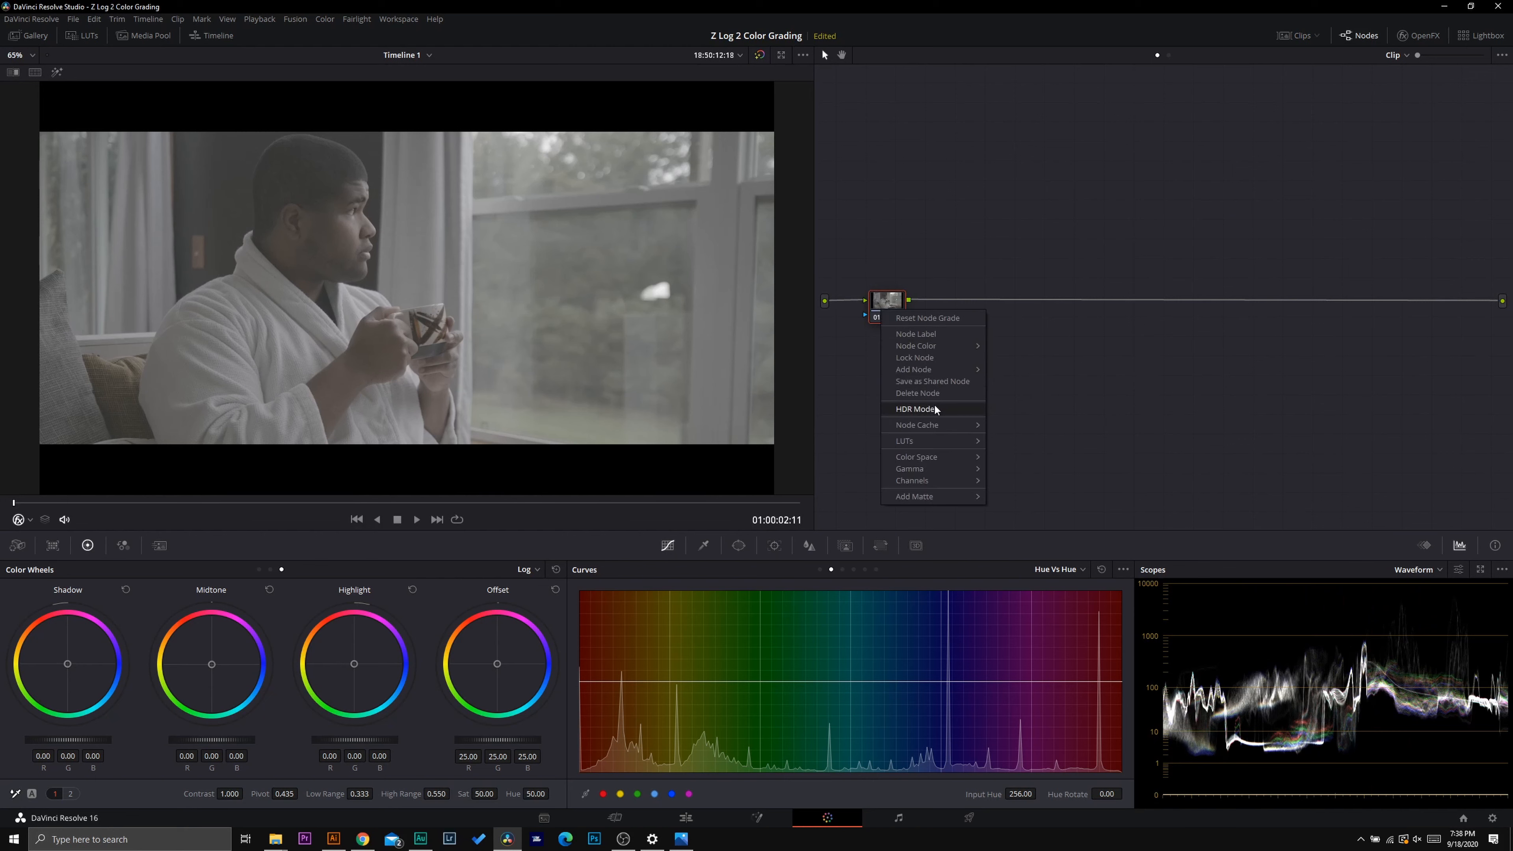
{"action": "left_click", "coordinate": [965, 399]}
On node 01's primaries wheels, set Lift -0.04, Gamma -0.01, Gain 1.18 and Saturation 100, and compare the grade off and on
{"action": "left_click", "coordinate": [527, 569]}
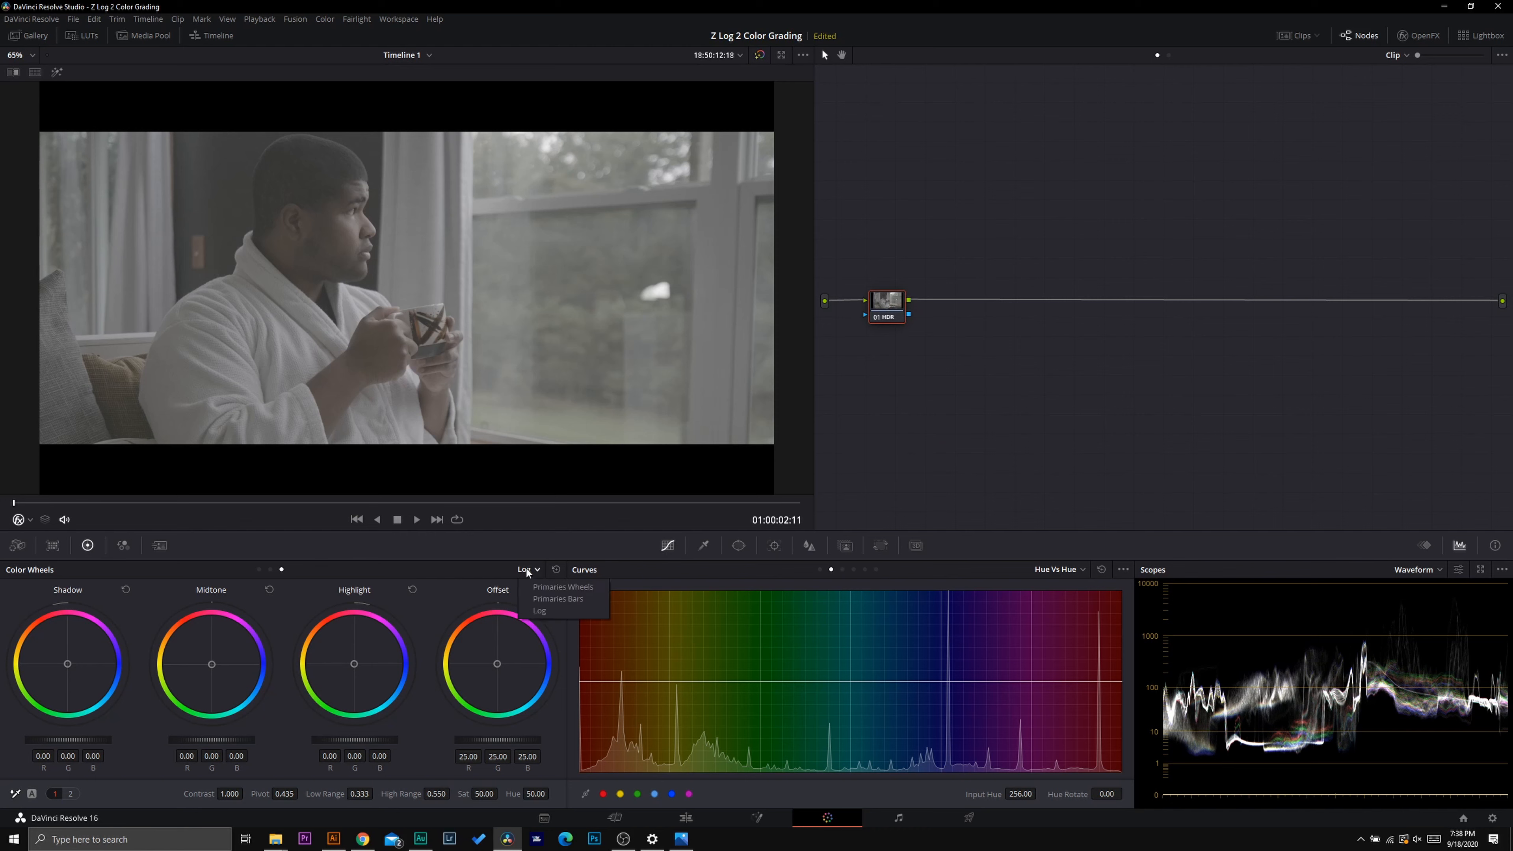
{"action": "left_click", "coordinate": [553, 586]}
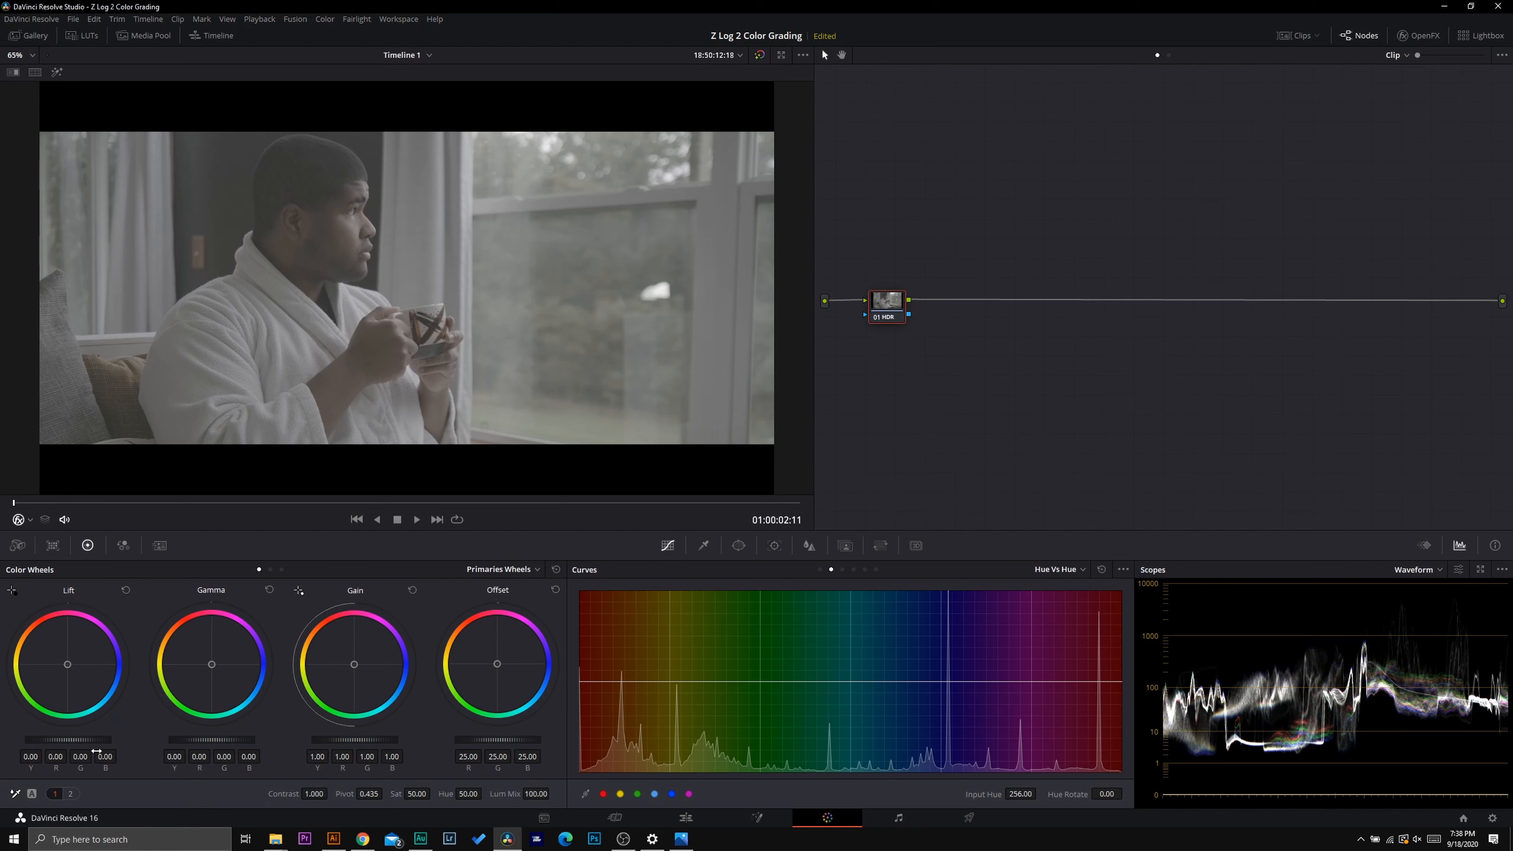
{"action": "left_click_drag", "start_coordinate": [68, 739], "coordinate": [40, 740]}
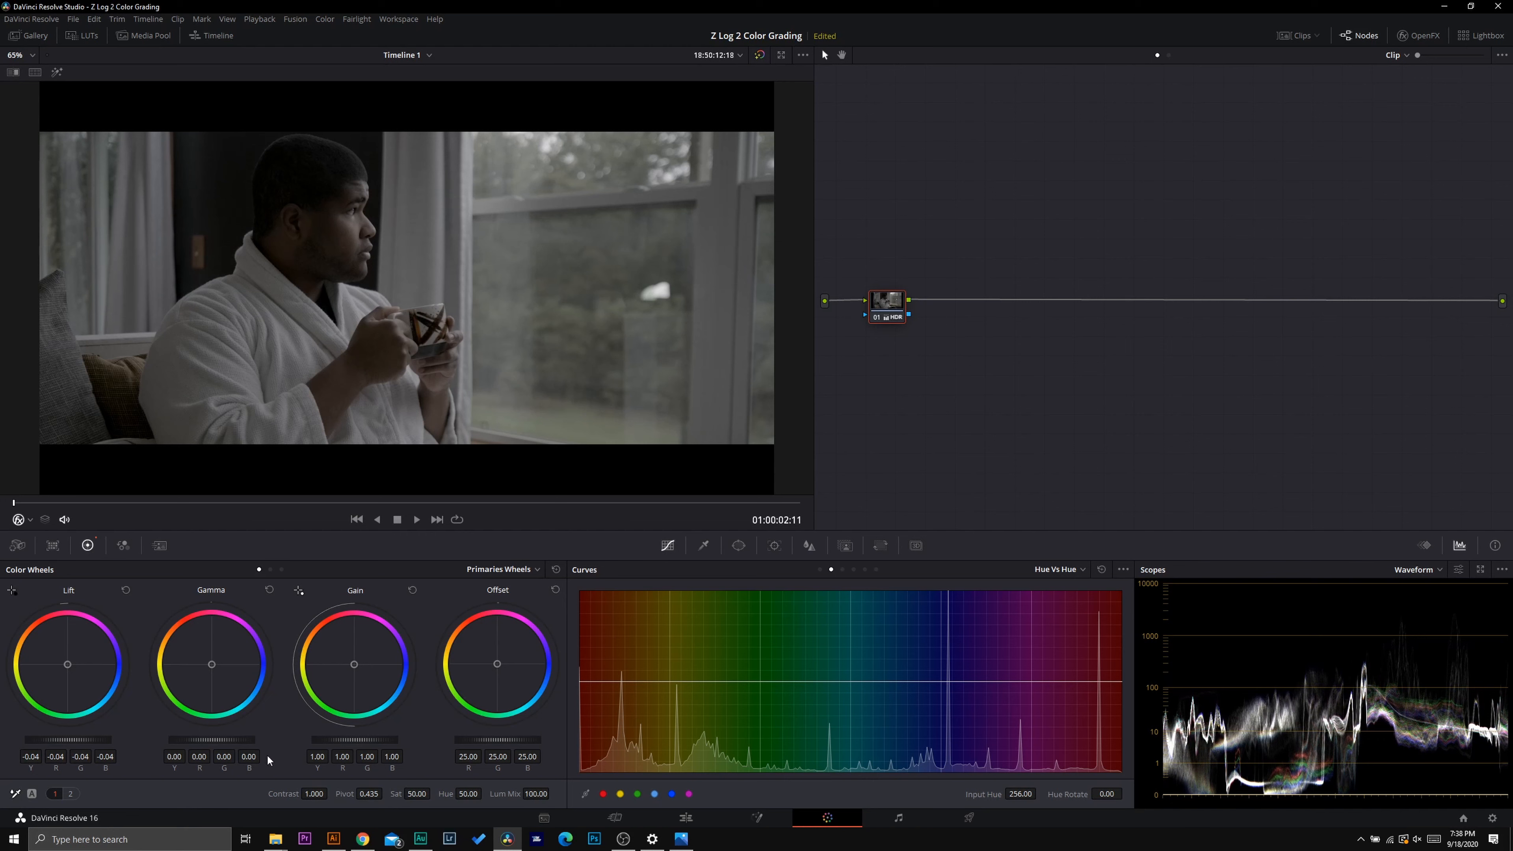
{"action": "left_click_drag", "start_coordinate": [416, 793], "coordinate": [444, 793]}
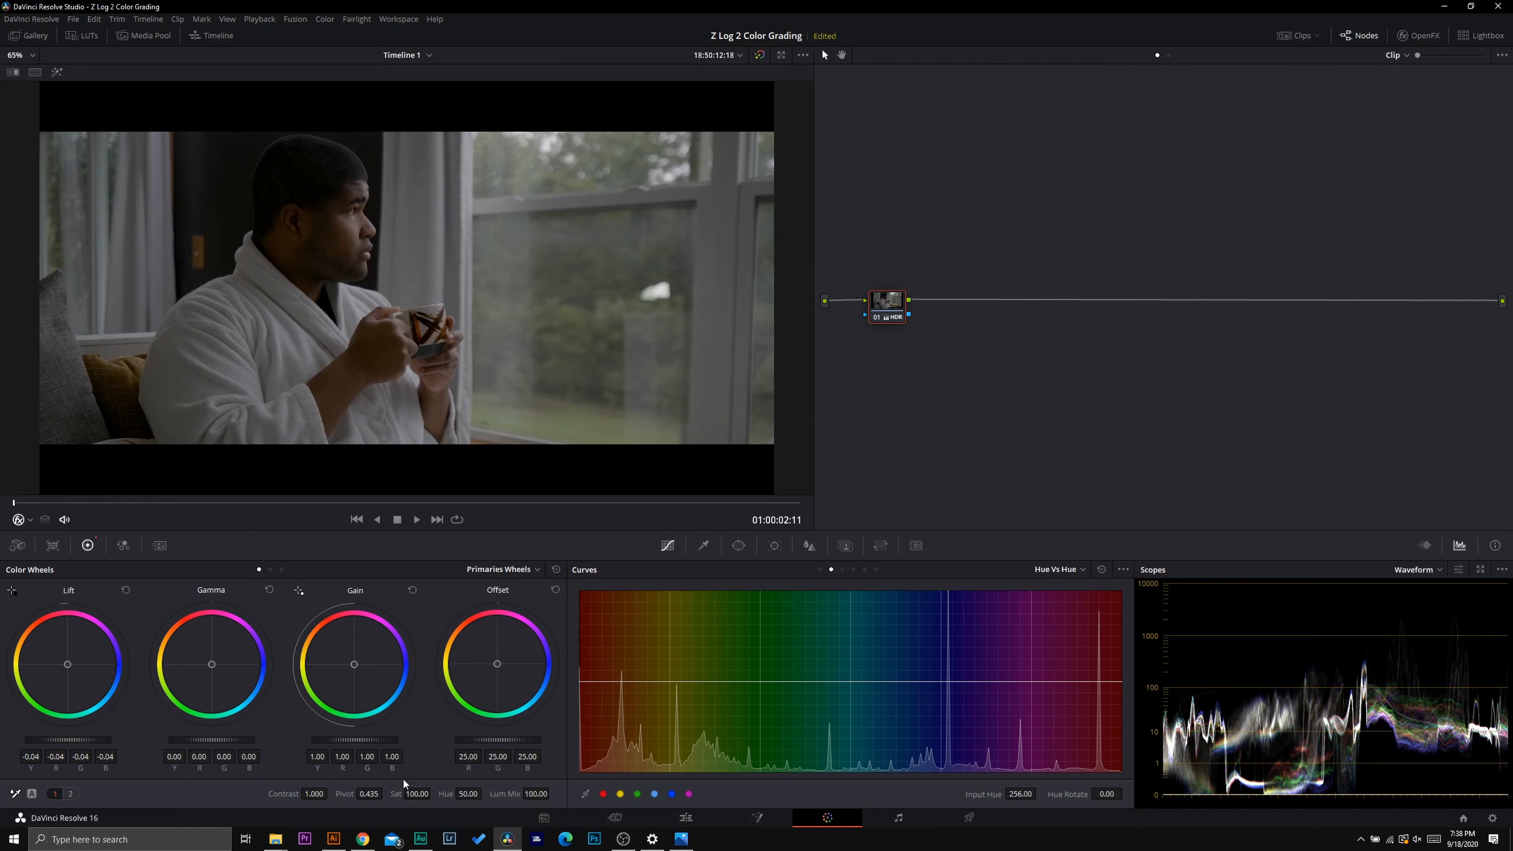
{"action": "left_click_drag", "start_coordinate": [354, 739], "coordinate": [381, 739]}
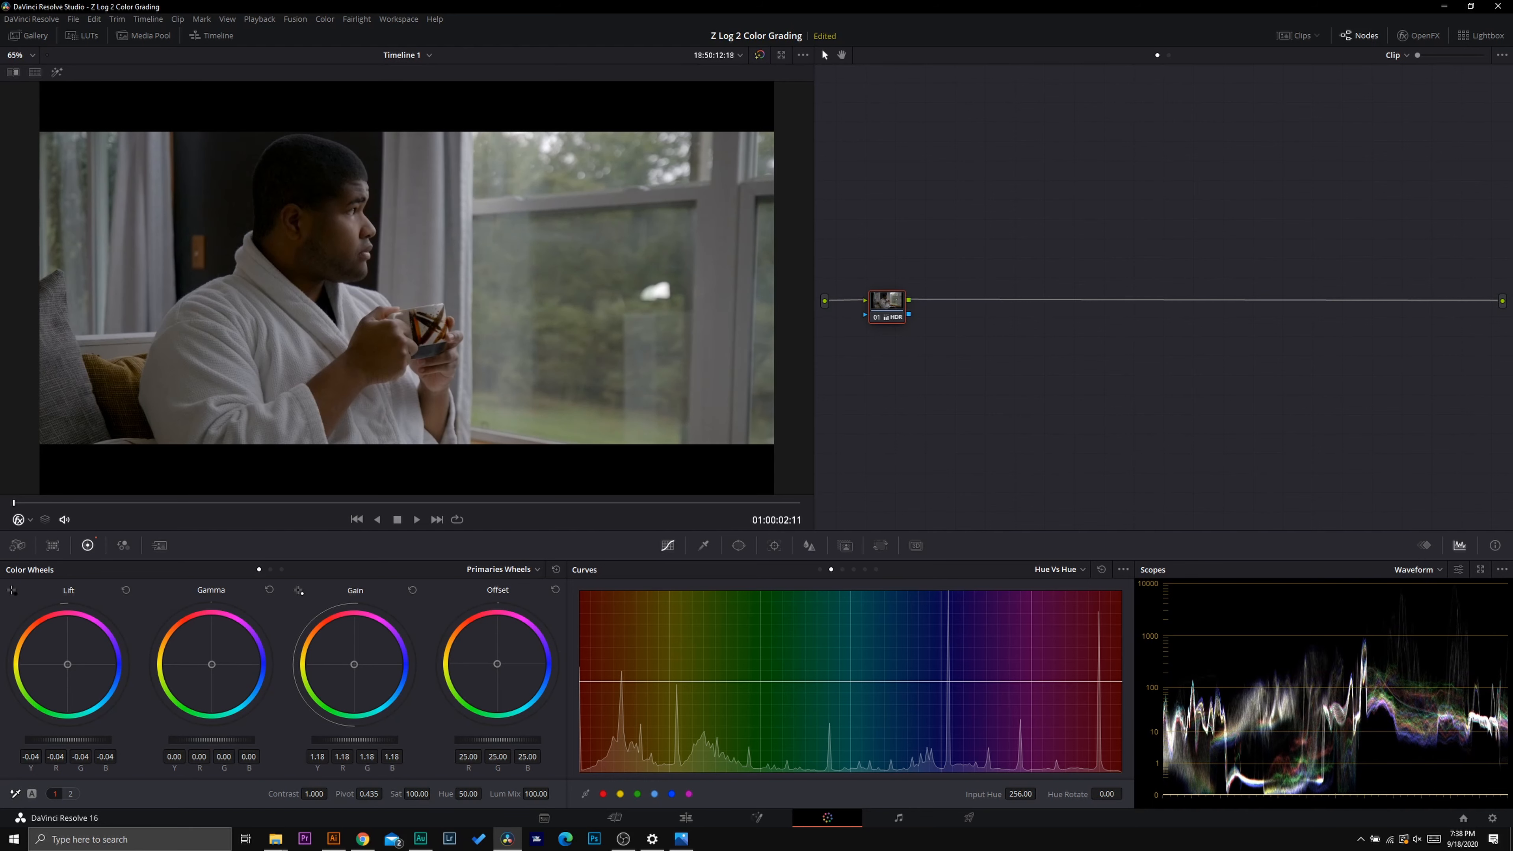
{"action": "left_click_drag", "start_coordinate": [211, 739], "coordinate": [203, 739]}
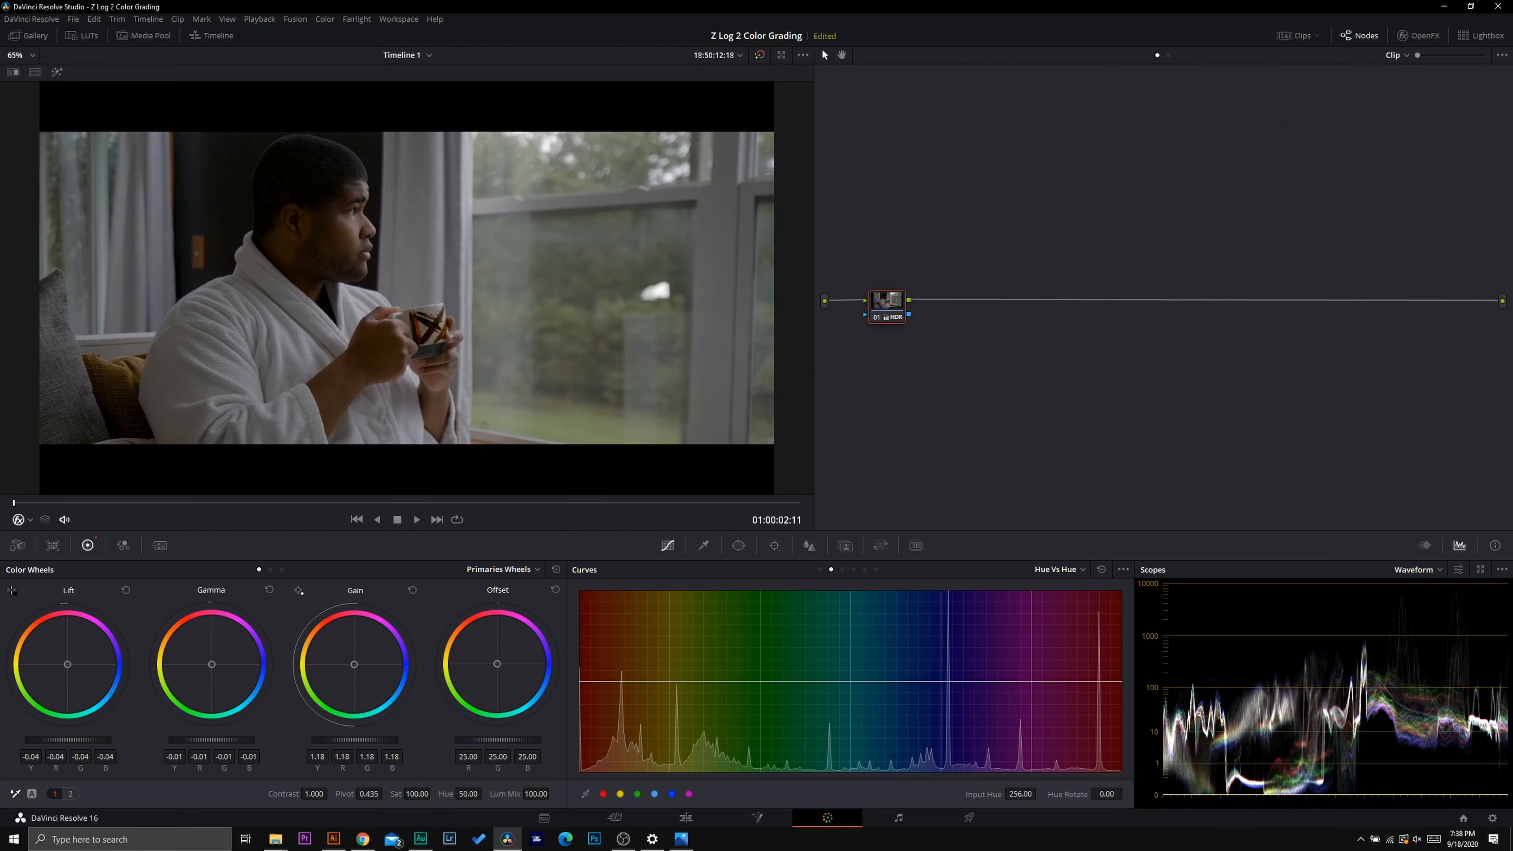
{"action": "left_click", "coordinate": [759, 55]}
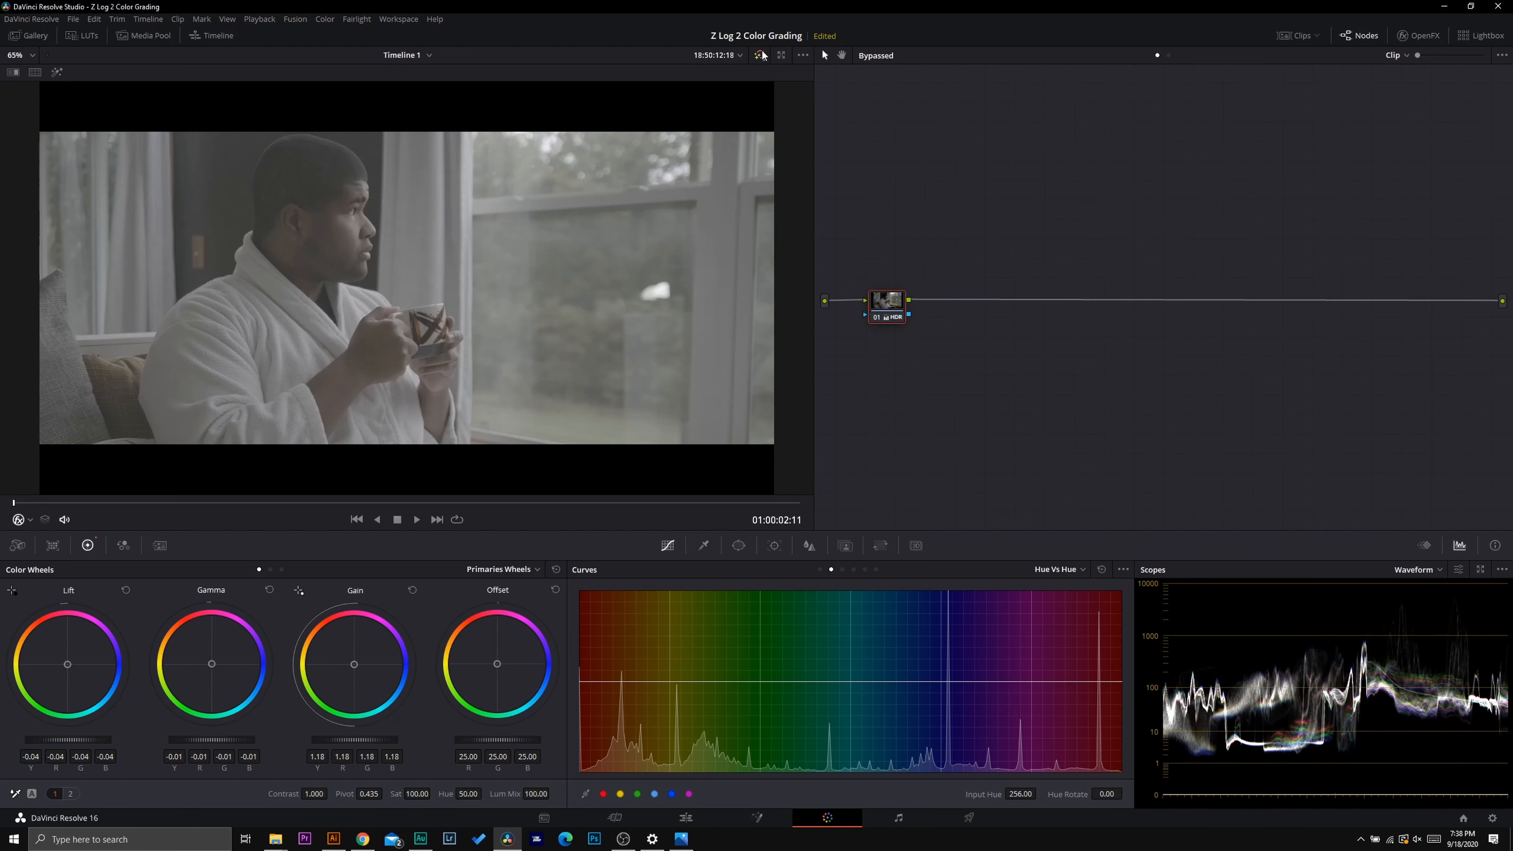
{"action": "left_click", "coordinate": [760, 55]}
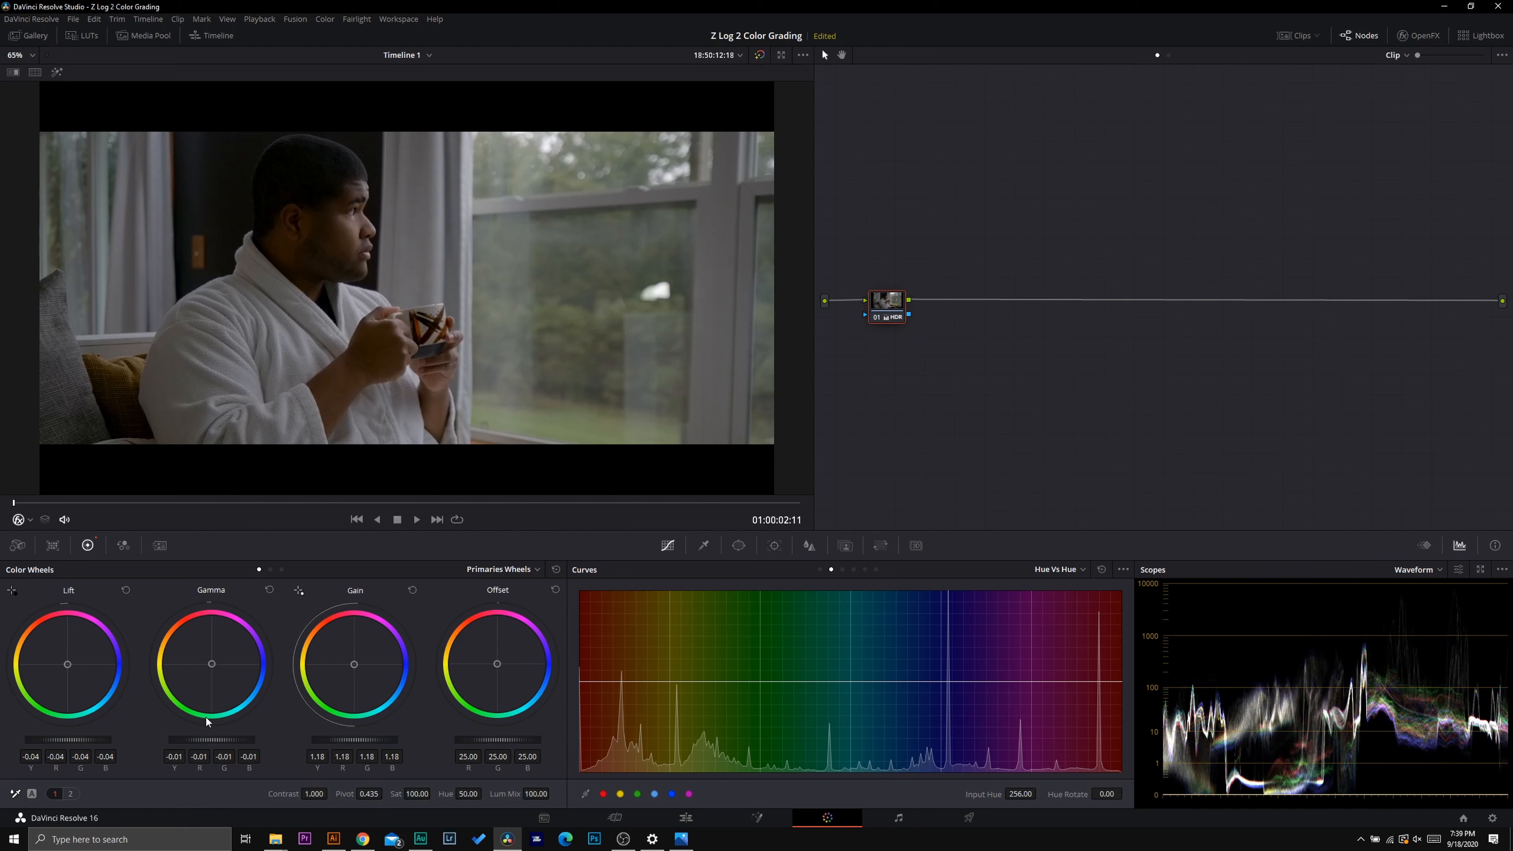
Add a serial node after node 01 and a layer node below the new node 02
{"action": "right_click", "coordinate": [877, 313]}
{"action": "mouse_move", "coordinate": [952, 375]}
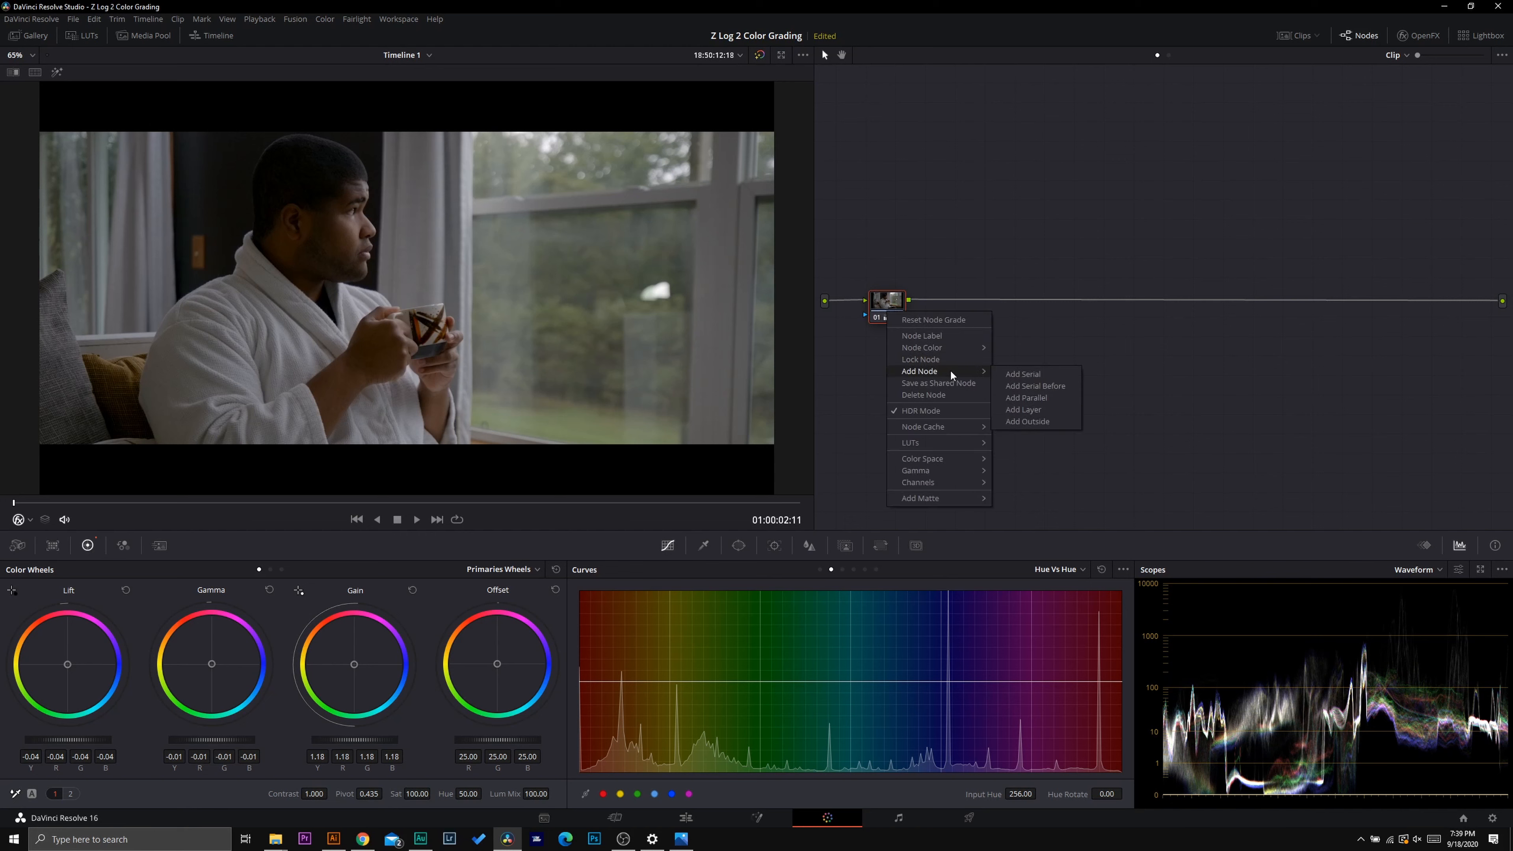
{"action": "left_click", "coordinate": [1015, 375]}
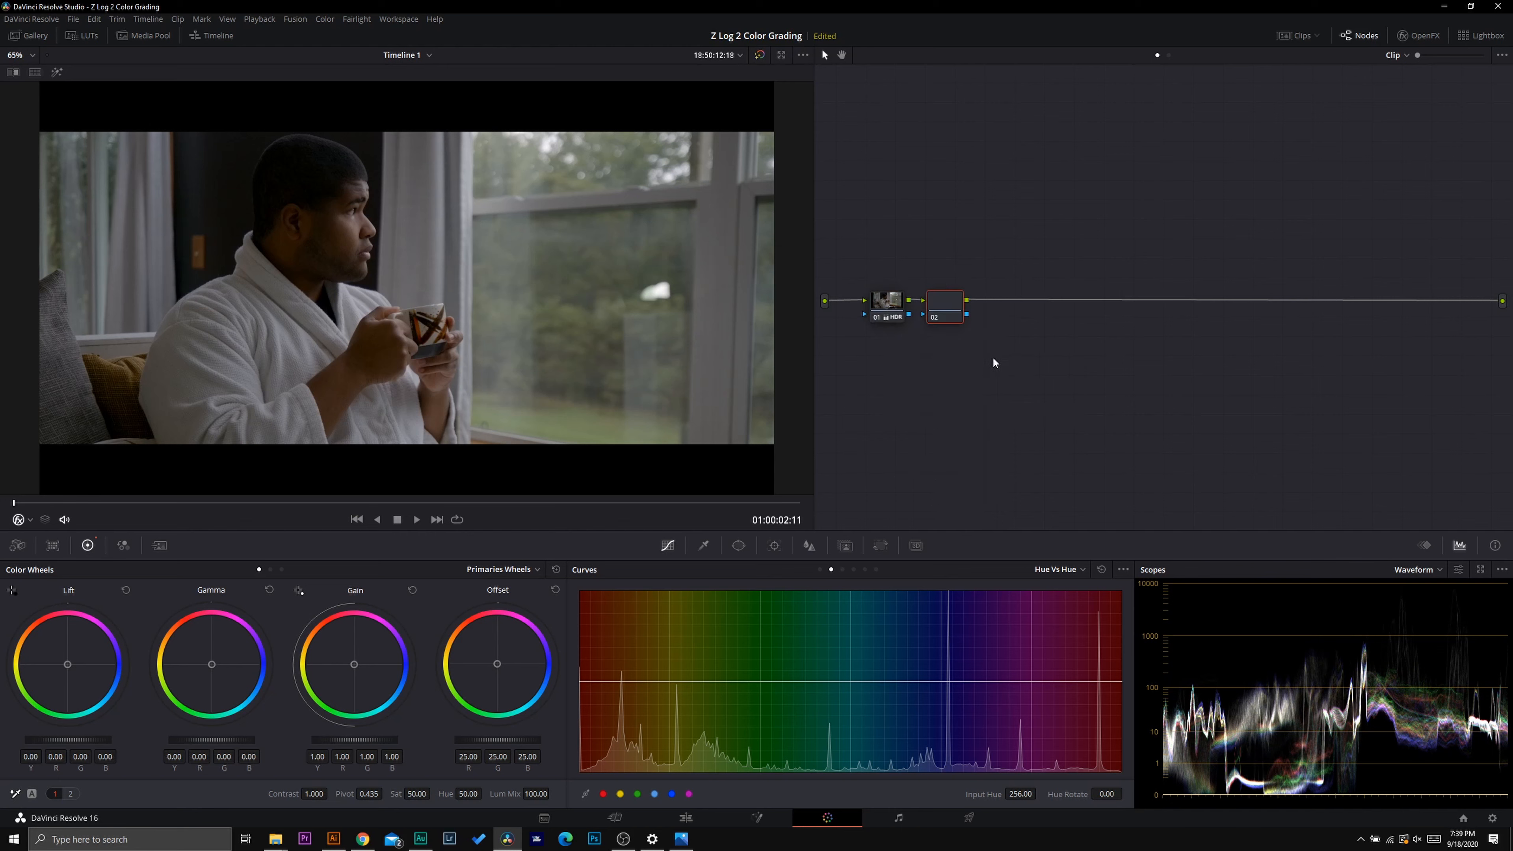
{"action": "right_click", "coordinate": [945, 306]}
{"action": "mouse_move", "coordinate": [987, 370]}
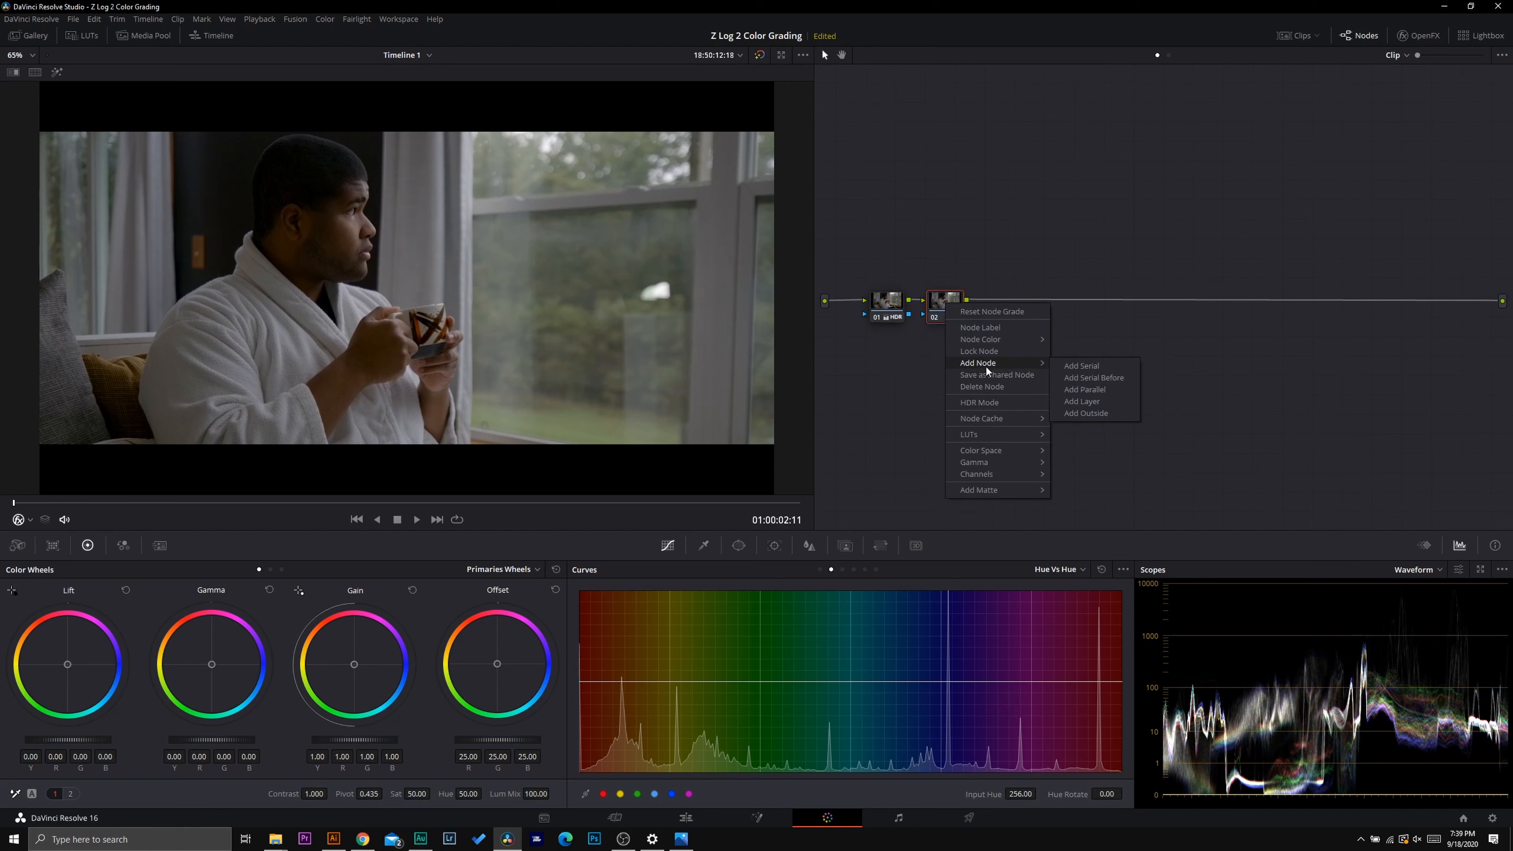
{"action": "left_click", "coordinate": [1121, 391]}
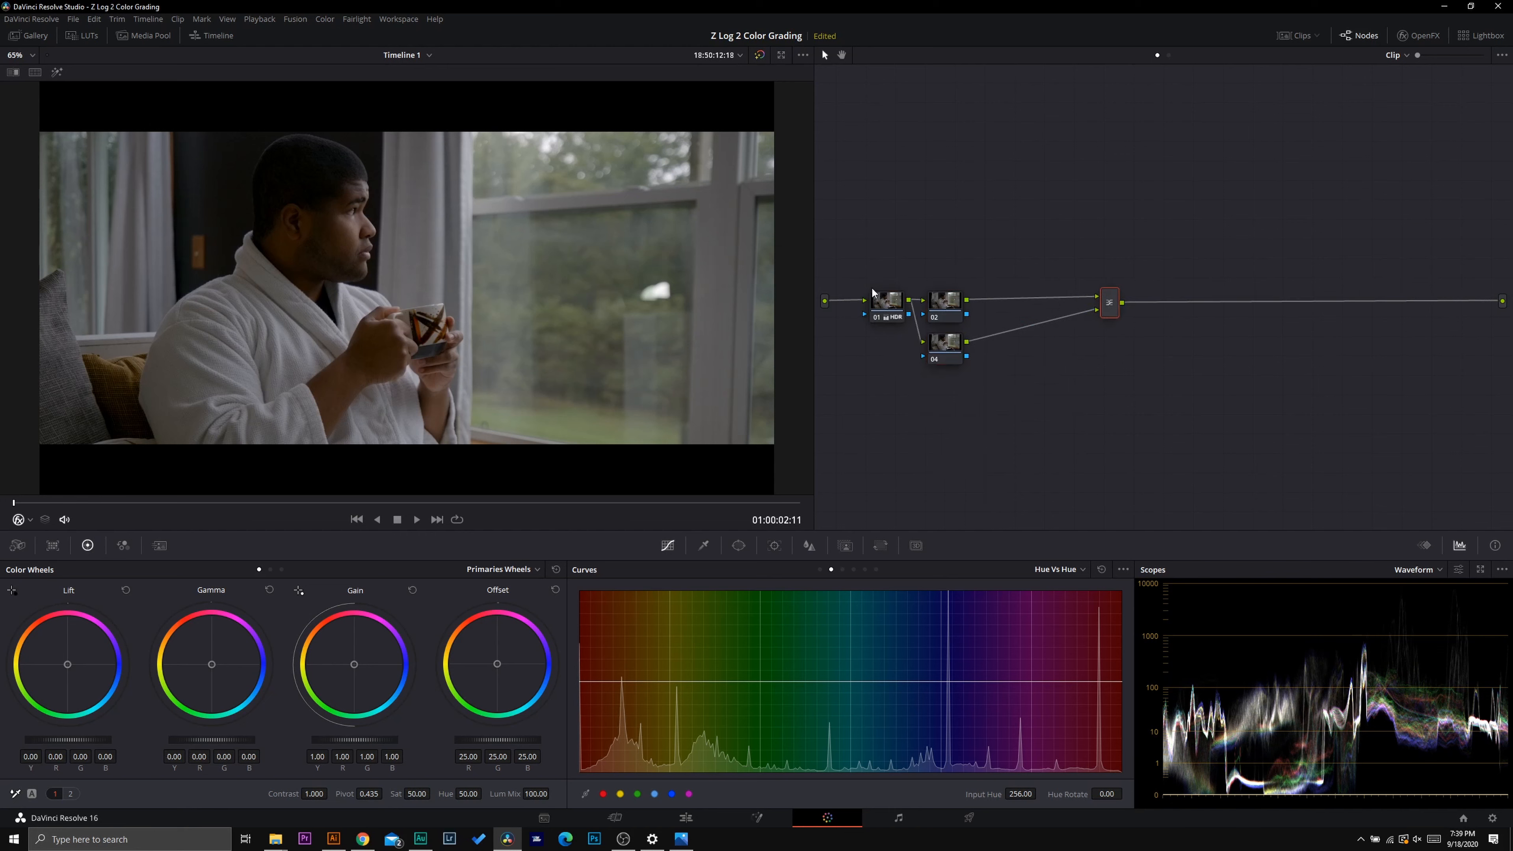
Arrange nodes 02 and 04 between node 01 and the mixer, and make node 04 monochrome in the RGB Mixer
{"action": "left_click_drag", "start_coordinate": [943, 311], "coordinate": [1008, 288]}
{"action": "left_click_drag", "start_coordinate": [949, 353], "coordinate": [1015, 345]}
{"action": "left_click_drag", "start_coordinate": [1001, 281], "coordinate": [1013, 329]}
{"action": "left_click", "coordinate": [123, 546]}
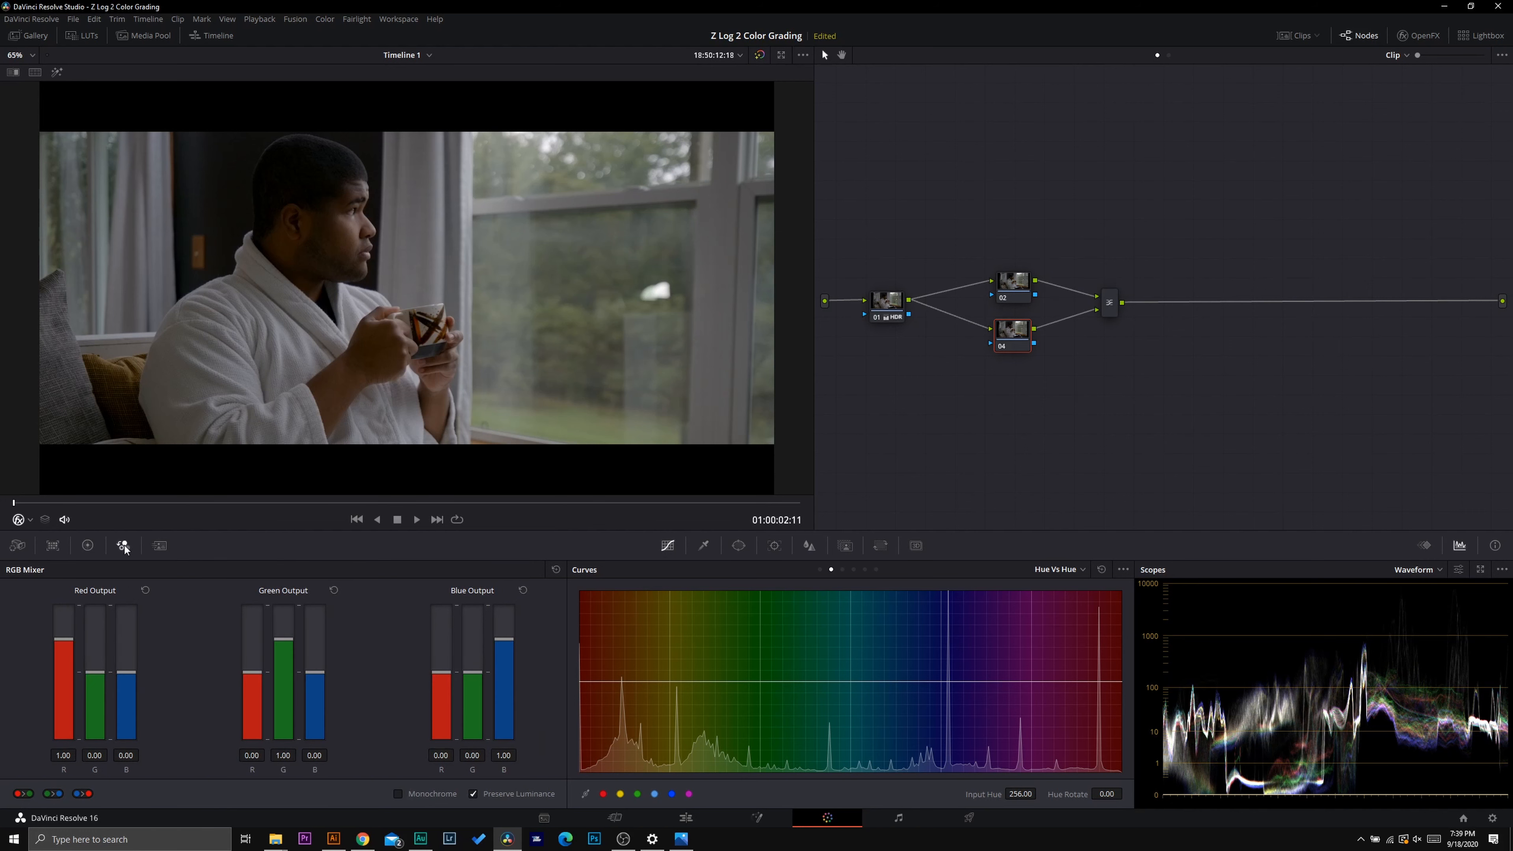
{"action": "left_click", "coordinate": [398, 794]}
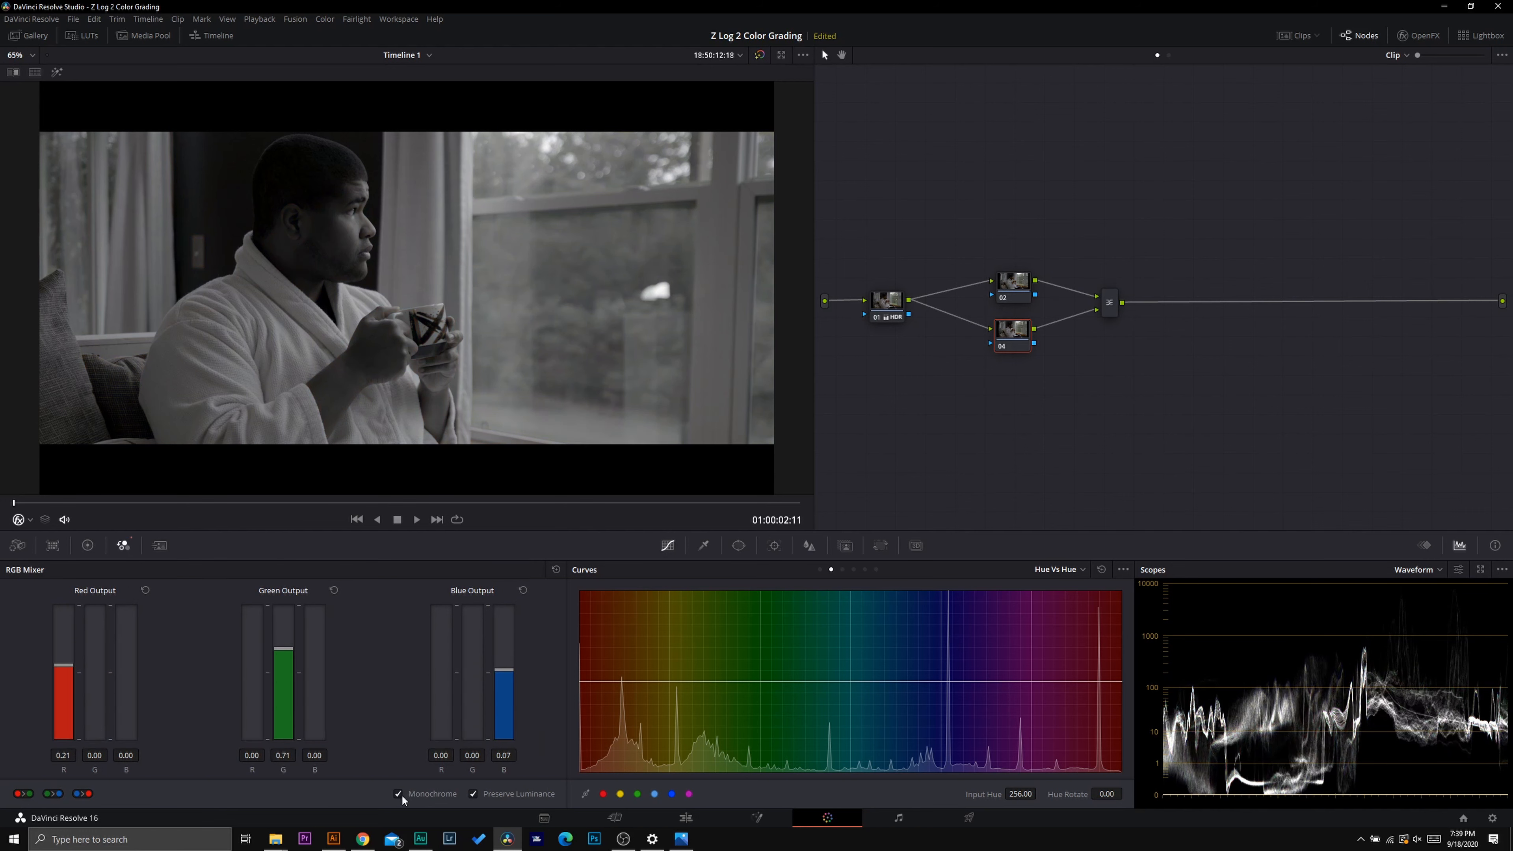
Set the layer mixer's composite mode to Overlay
{"action": "left_click", "coordinate": [1113, 309]}
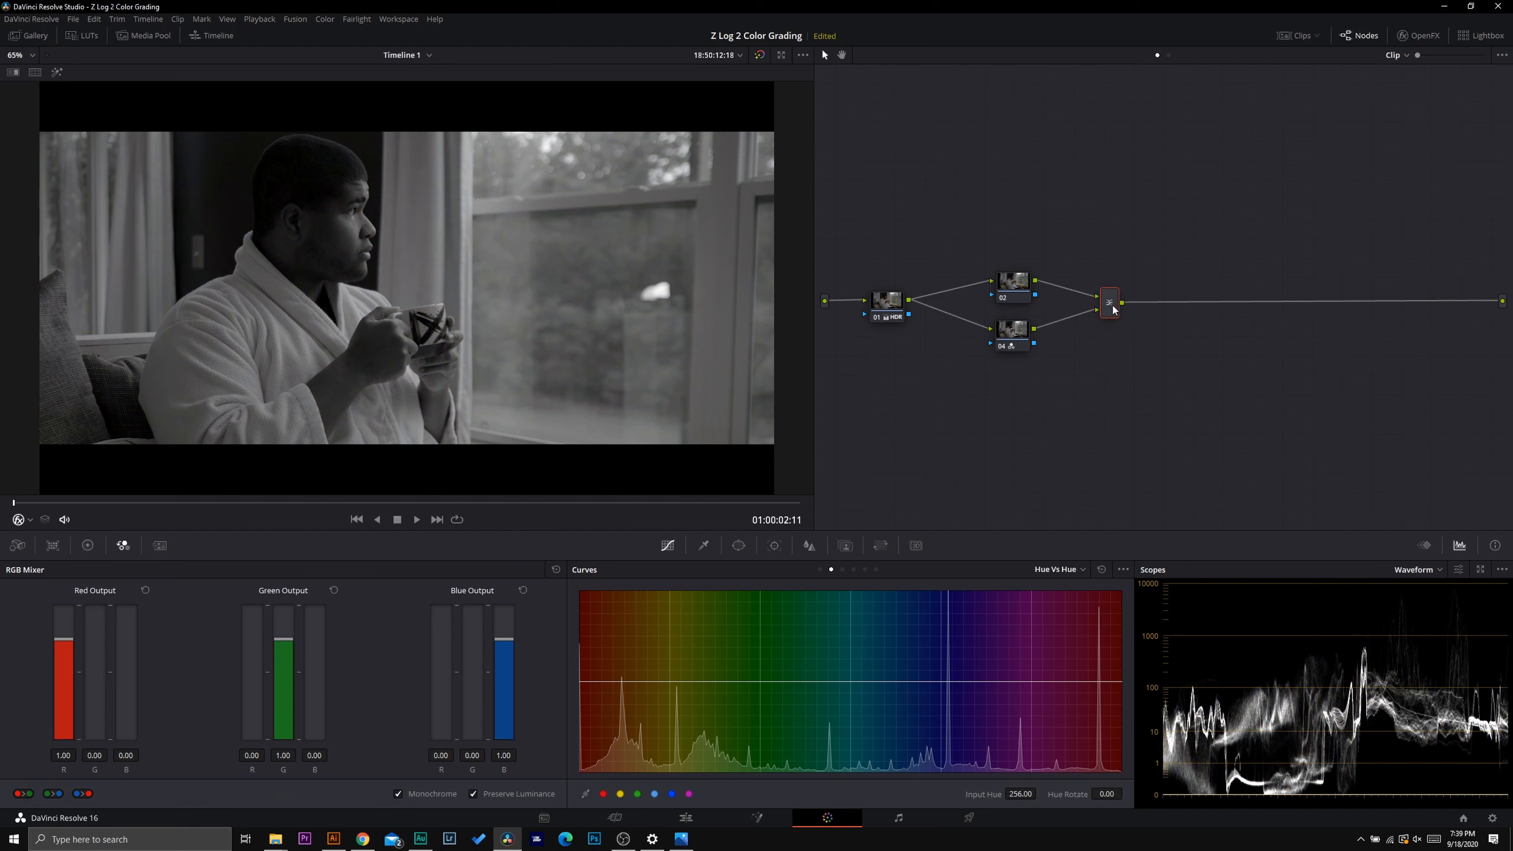
{"action": "right_click", "coordinate": [1113, 309]}
{"action": "mouse_move", "coordinate": [1170, 386]}
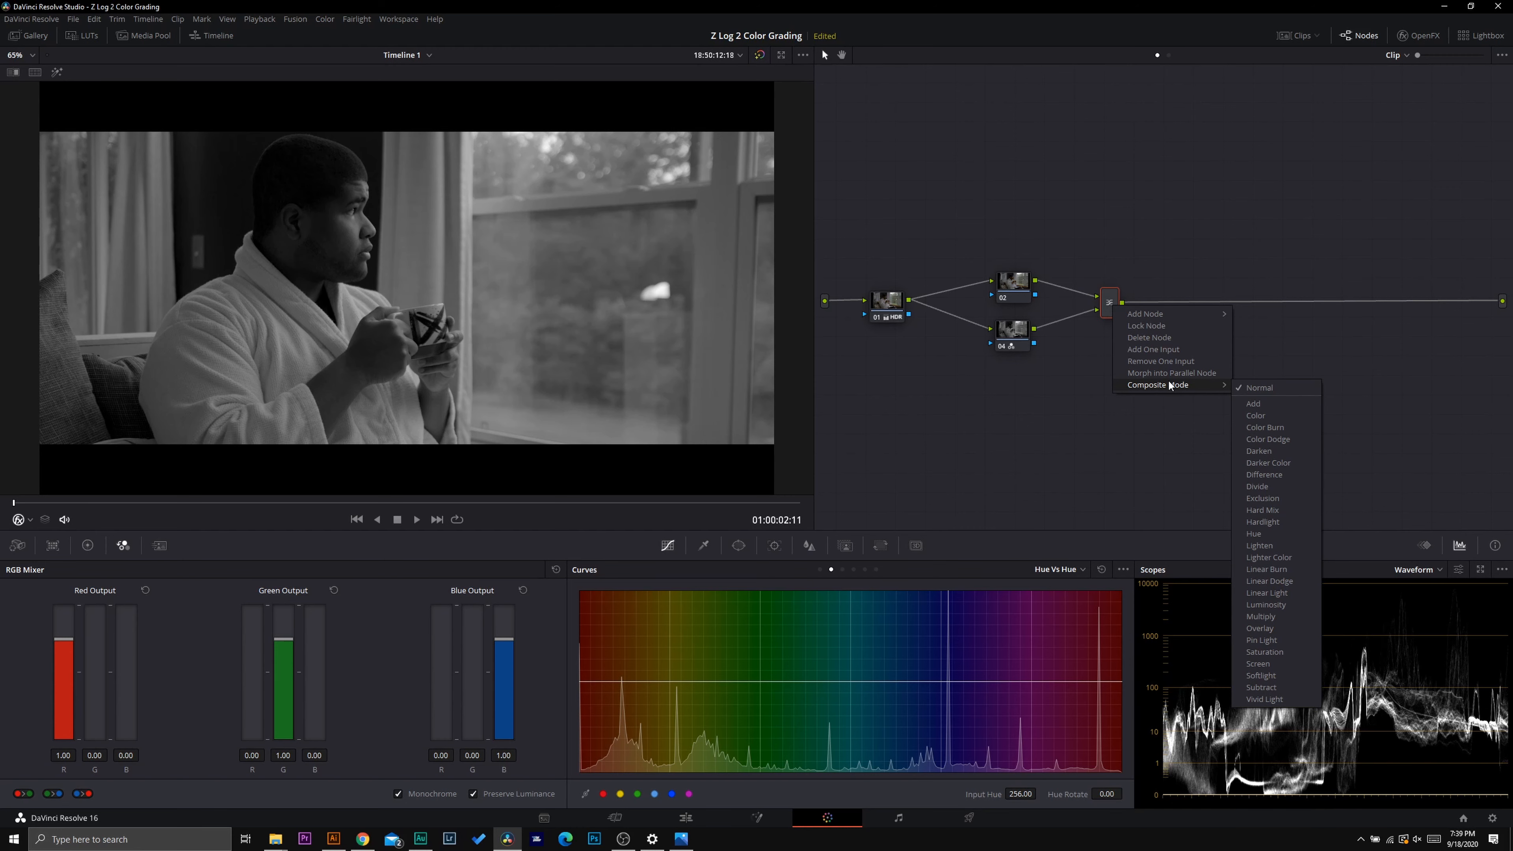
{"action": "left_click", "coordinate": [1270, 626]}
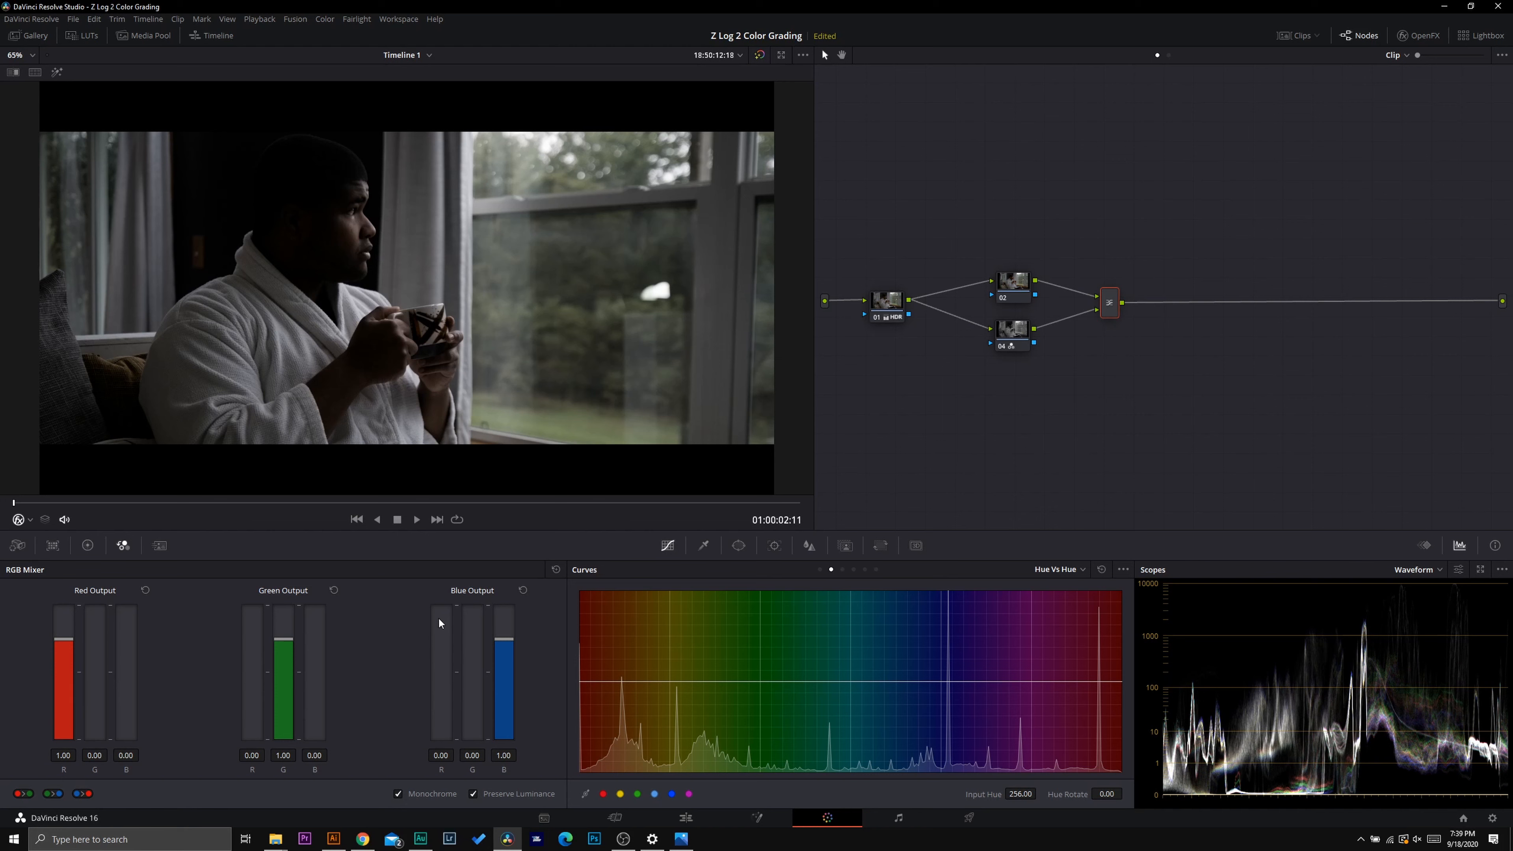
Set node 04's monochrome RGB Mixer to Red 1.73, Green 1.59 and Blue -1.46, leaving the red output on the layer mixer reset
{"action": "left_click_drag", "start_coordinate": [68, 643], "coordinate": [186, 613]}
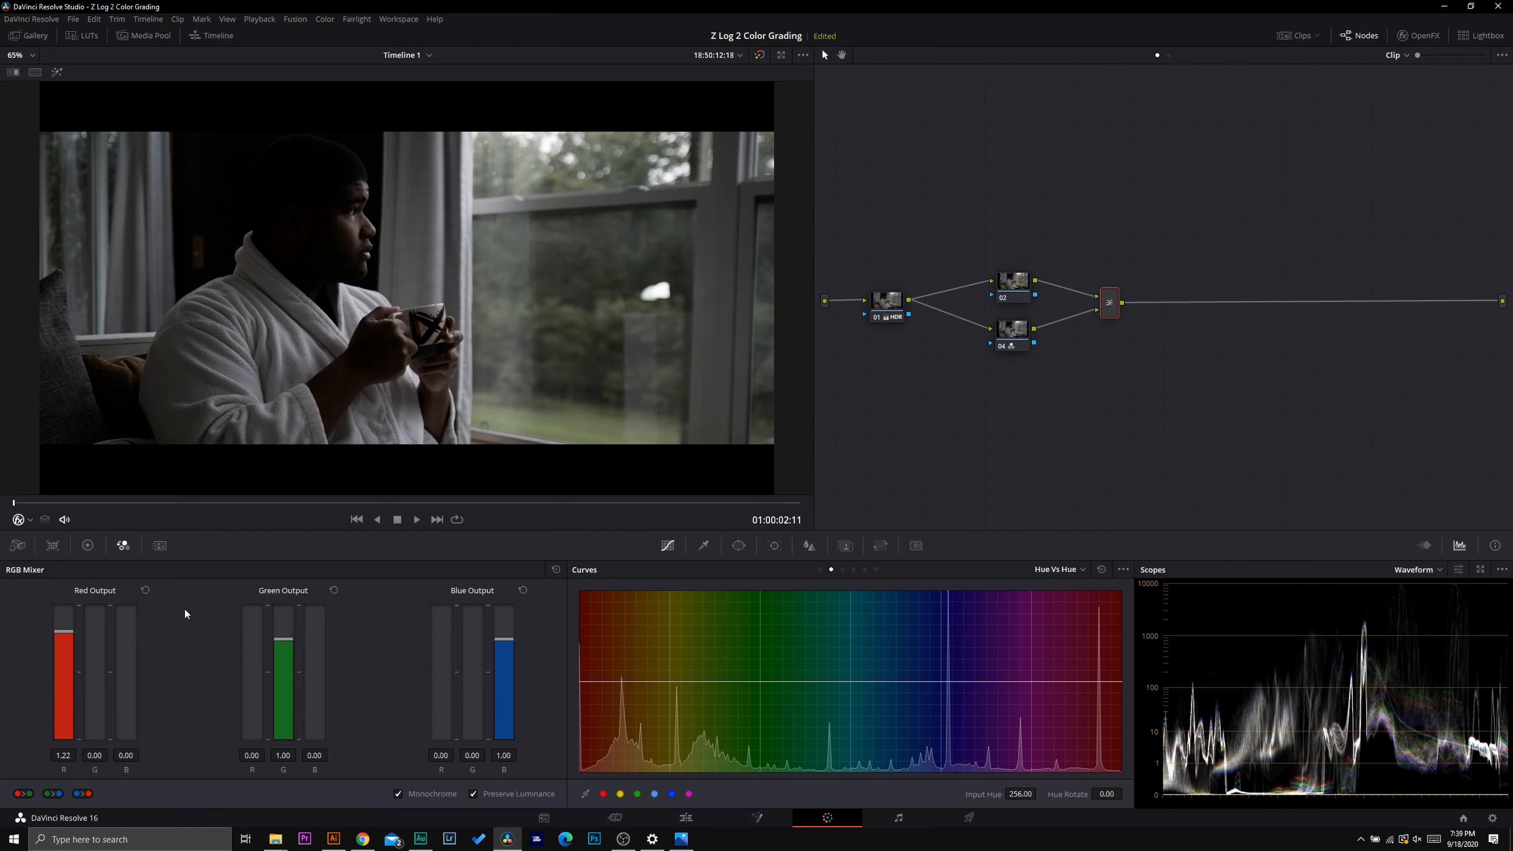
{"action": "left_click", "coordinate": [144, 590]}
{"action": "left_click", "coordinate": [1011, 331]}
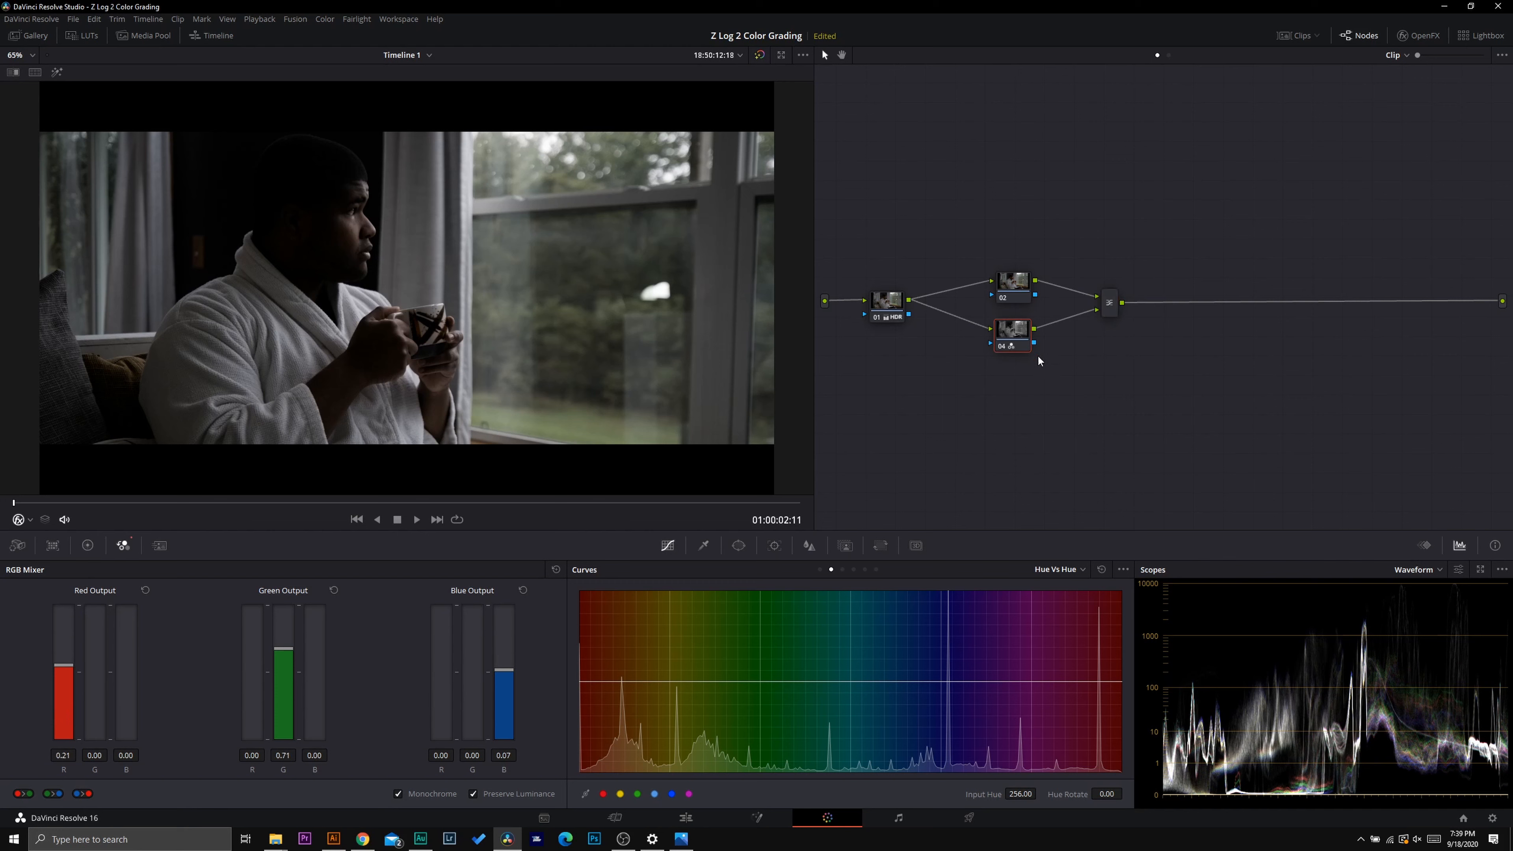
{"action": "left_click_drag", "start_coordinate": [66, 667], "coordinate": [115, 610]}
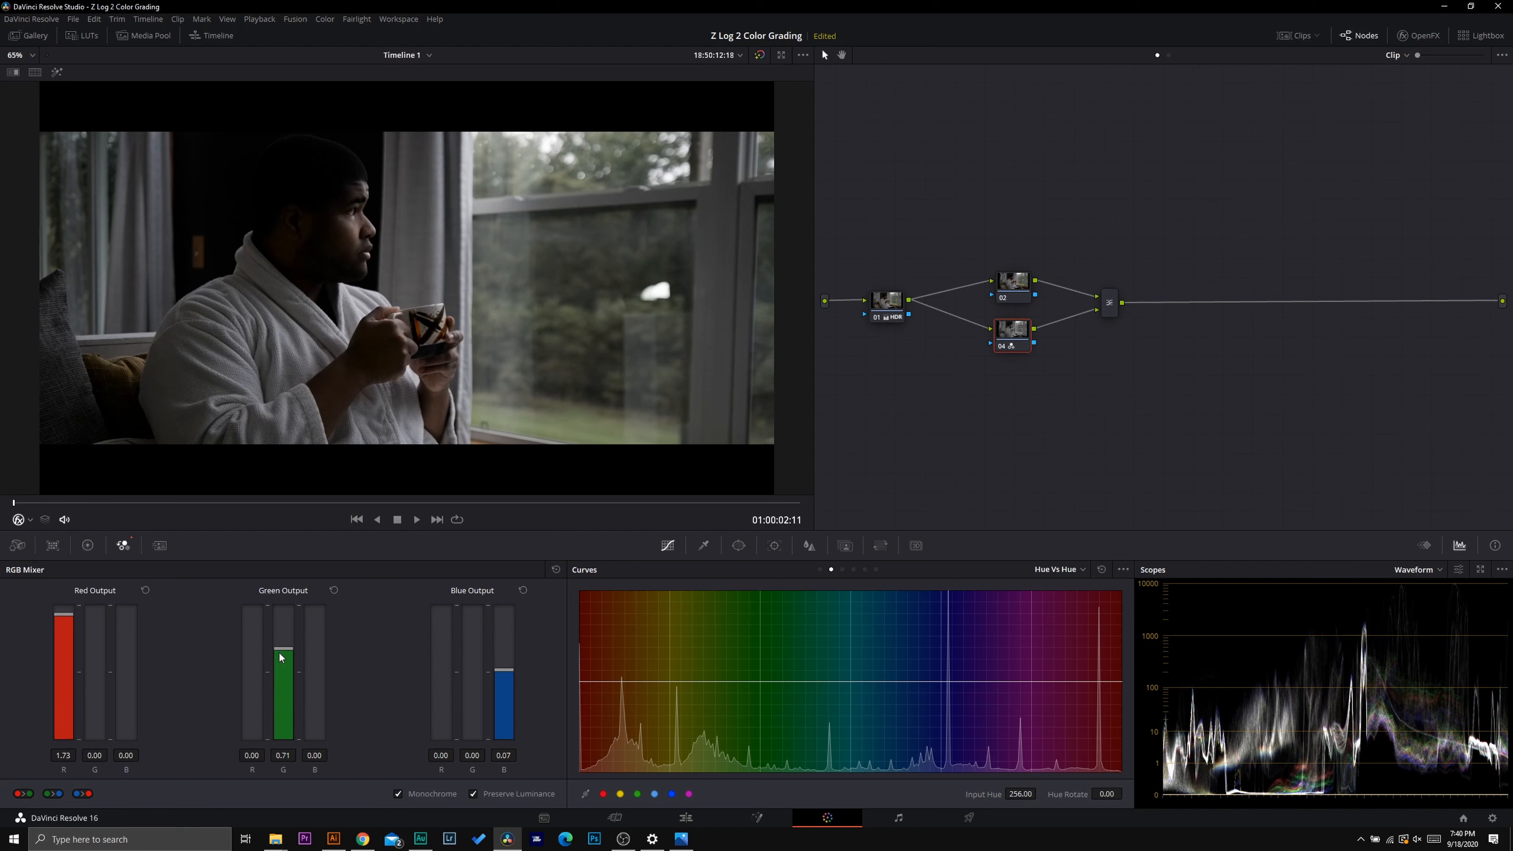
{"action": "left_click_drag", "start_coordinate": [509, 676], "coordinate": [490, 712]}
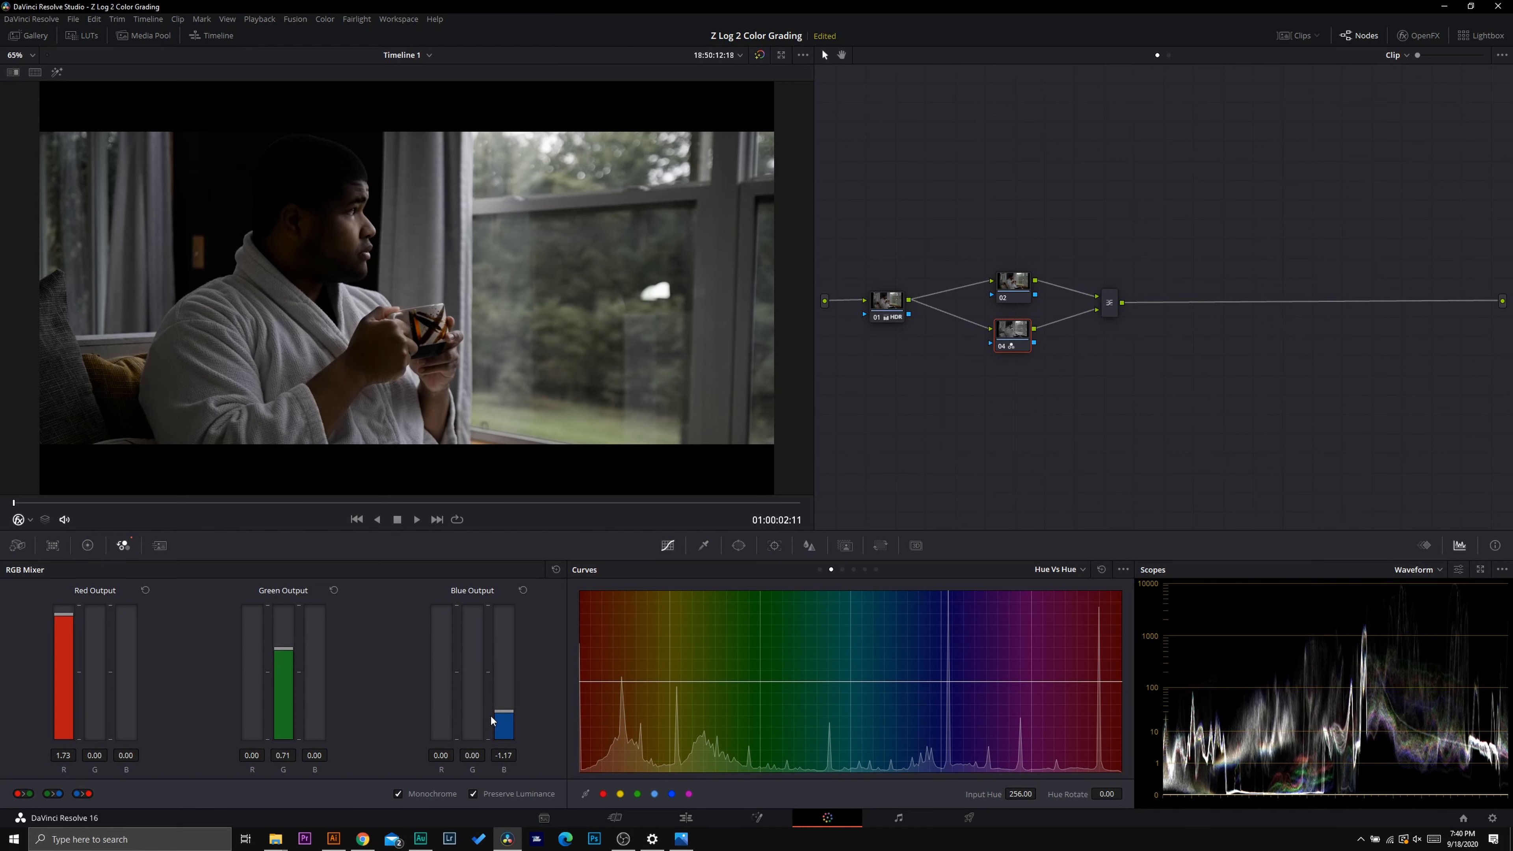
{"action": "left_click_drag", "start_coordinate": [495, 726], "coordinate": [494, 730]}
{"action": "left_click_drag", "start_coordinate": [286, 655], "coordinate": [292, 623]}
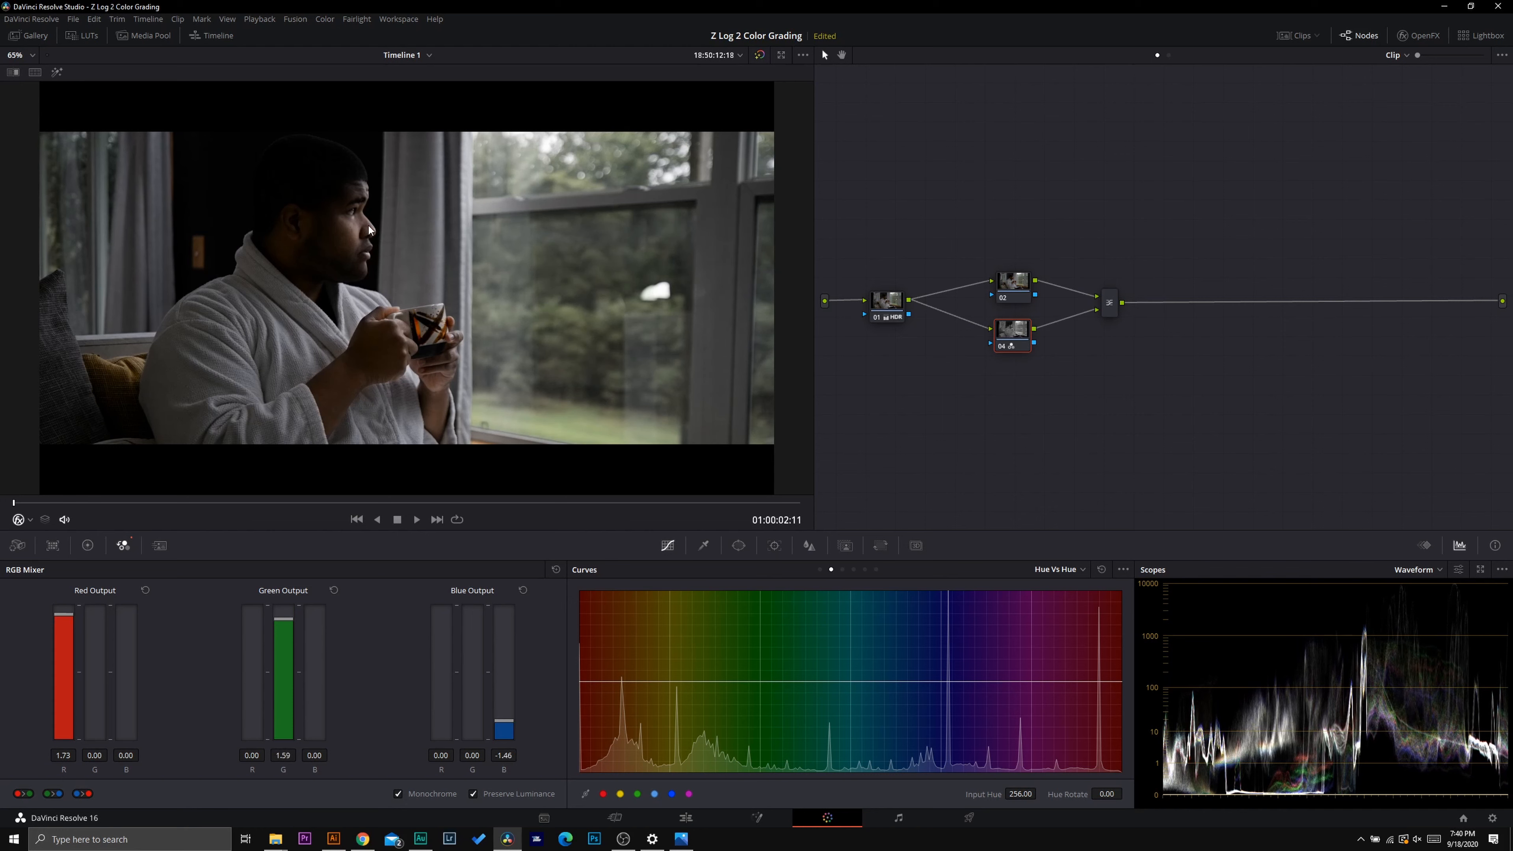
On node 02, lower Midtone Detail slightly and set Saturation to 75.20
{"action": "left_click", "coordinate": [1019, 291]}
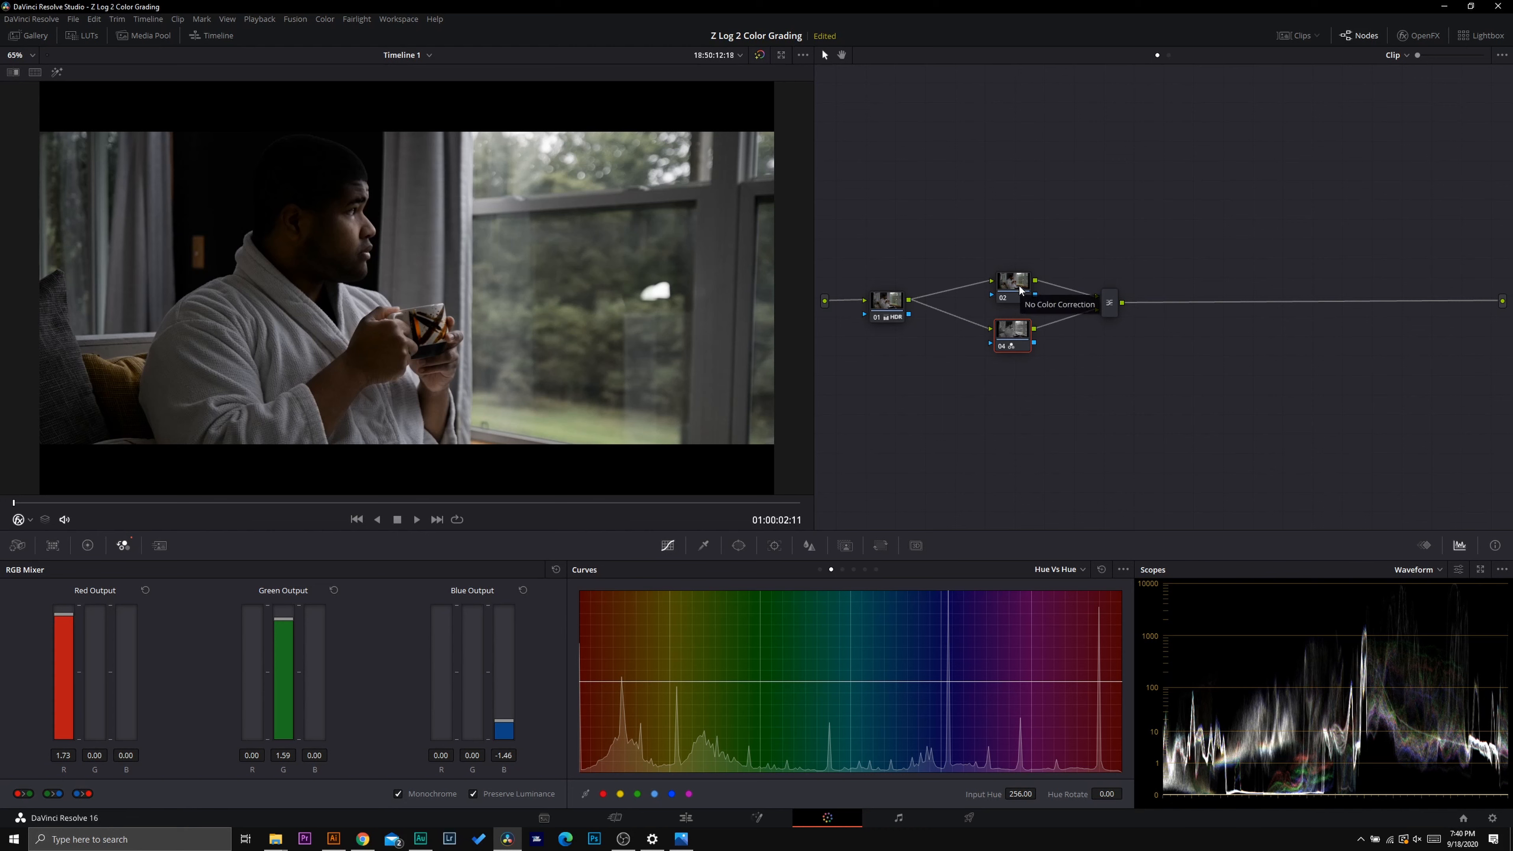
{"action": "left_click", "coordinate": [89, 546]}
{"action": "left_click", "coordinate": [70, 794]}
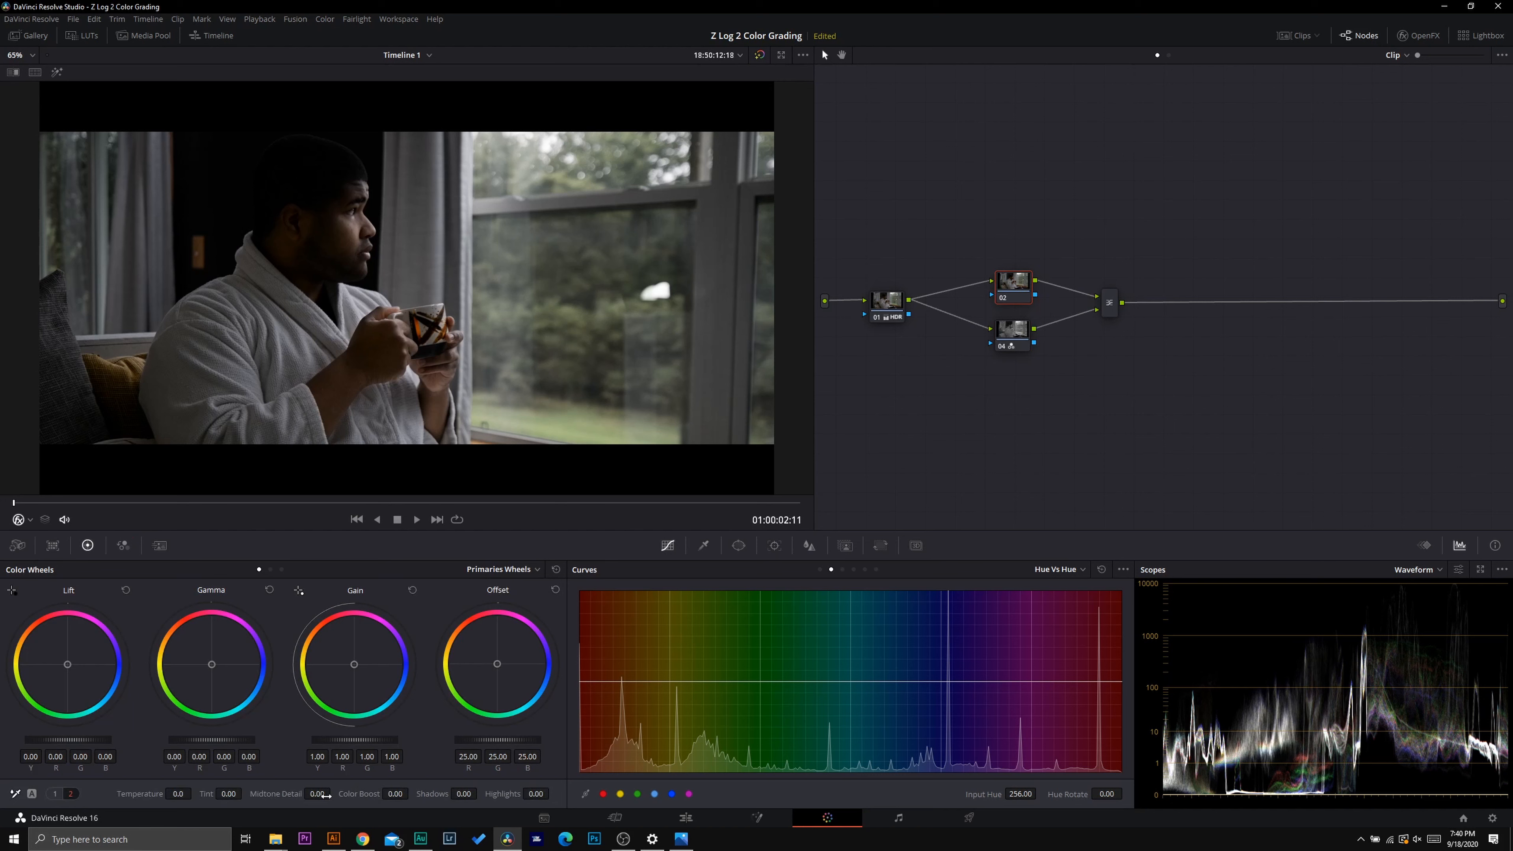
{"action": "left_click_drag", "start_coordinate": [317, 793], "coordinate": [298, 794]}
{"action": "left_click", "coordinate": [53, 794]}
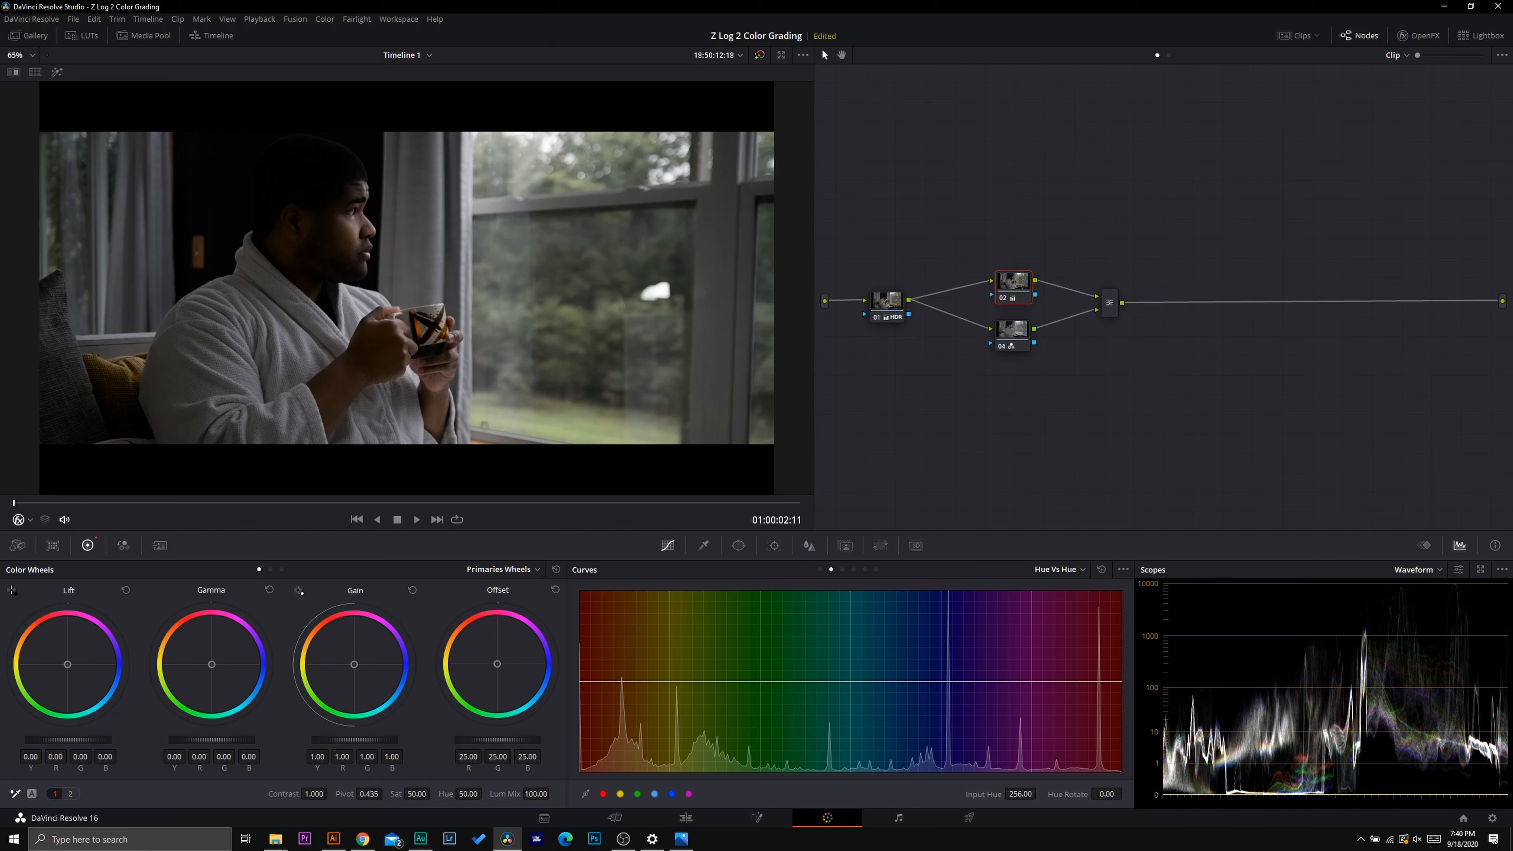
{"action": "left_click_drag", "start_coordinate": [433, 793], "coordinate": [434, 793]}
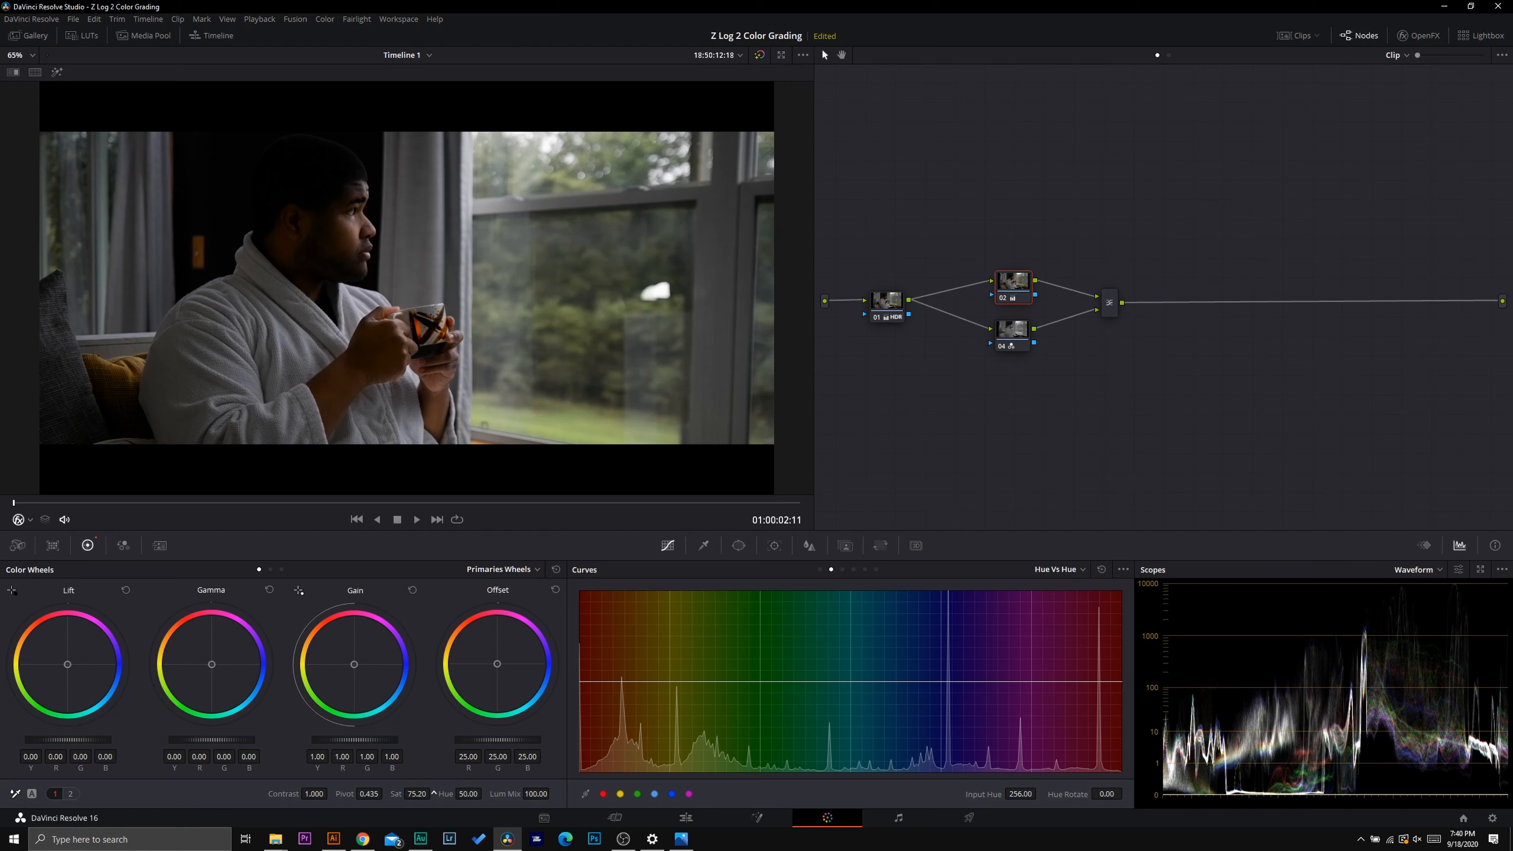
Compare the image with the grade bypassed and enabled, and inspect node 01's stage on its own with Highlight
{"action": "left_click", "coordinate": [759, 55]}
{"action": "left_click", "coordinate": [758, 55]}
{"action": "left_click", "coordinate": [759, 55]}
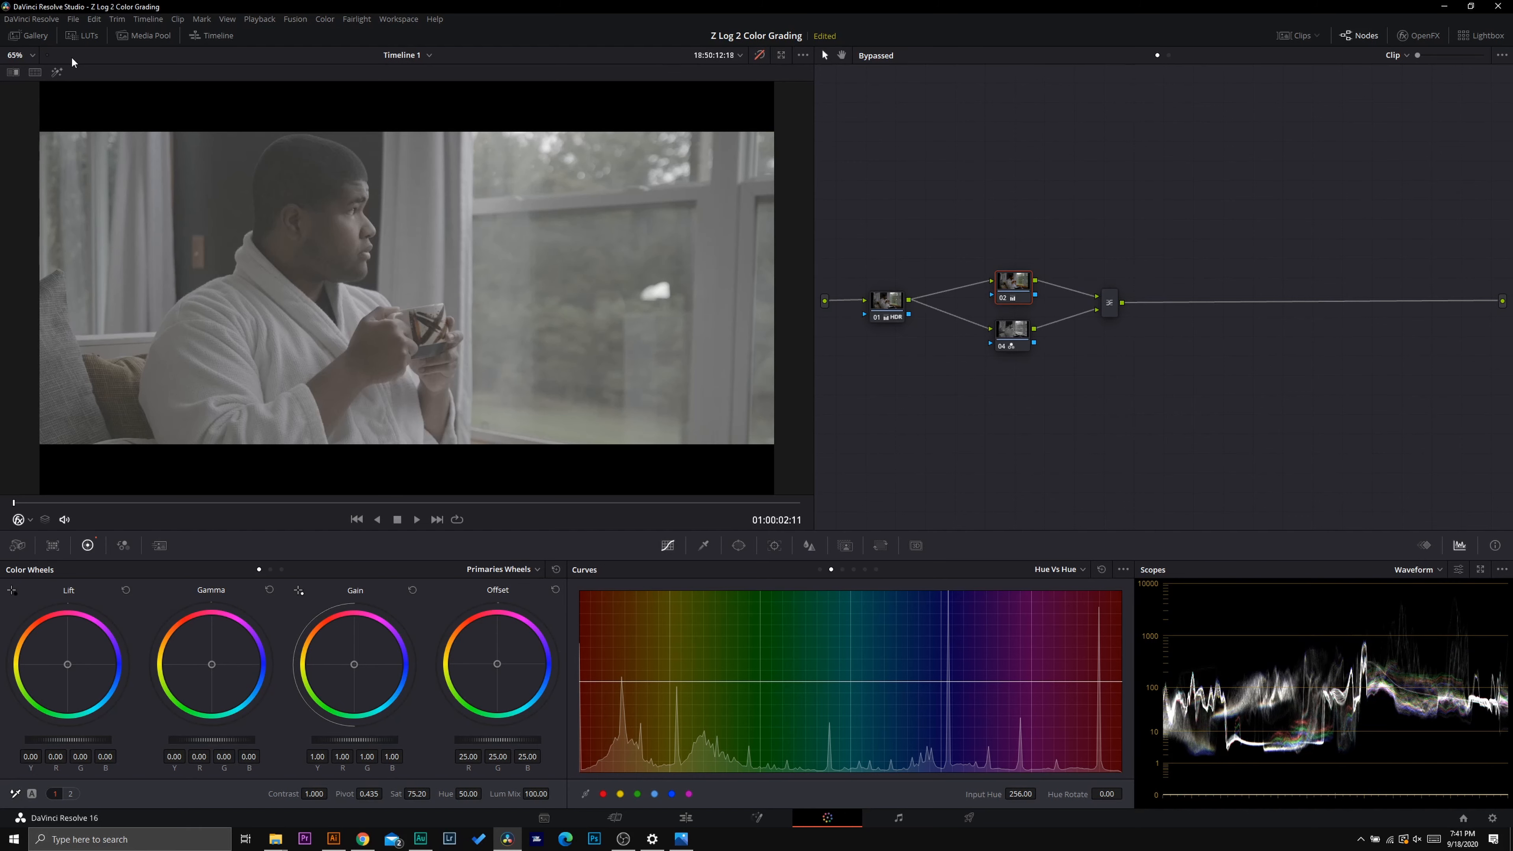
{"action": "left_click", "coordinate": [57, 72]}
{"action": "left_click", "coordinate": [884, 309]}
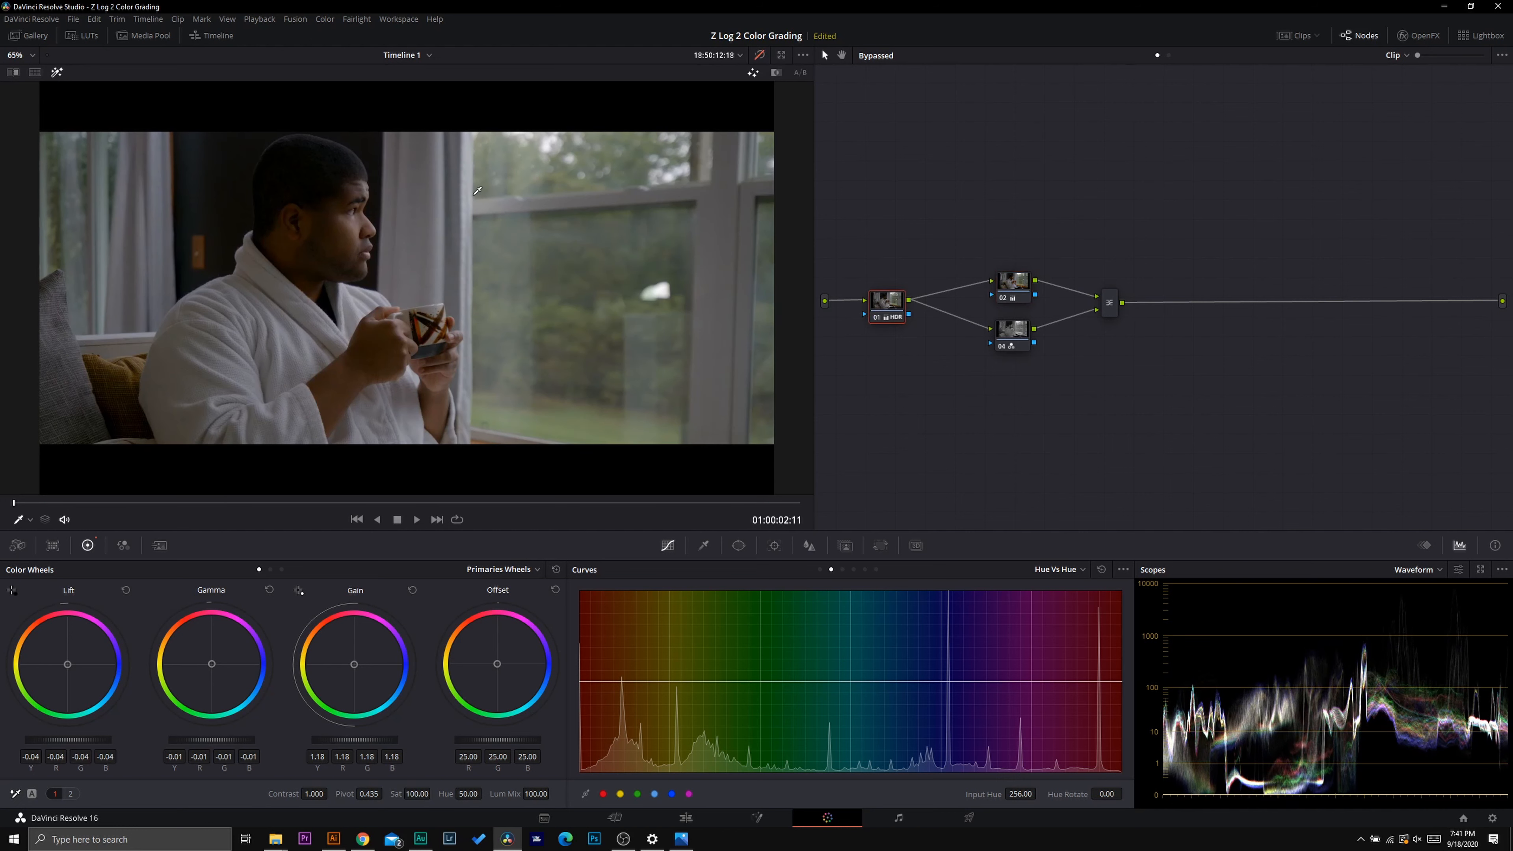
{"action": "left_click", "coordinate": [760, 56]}
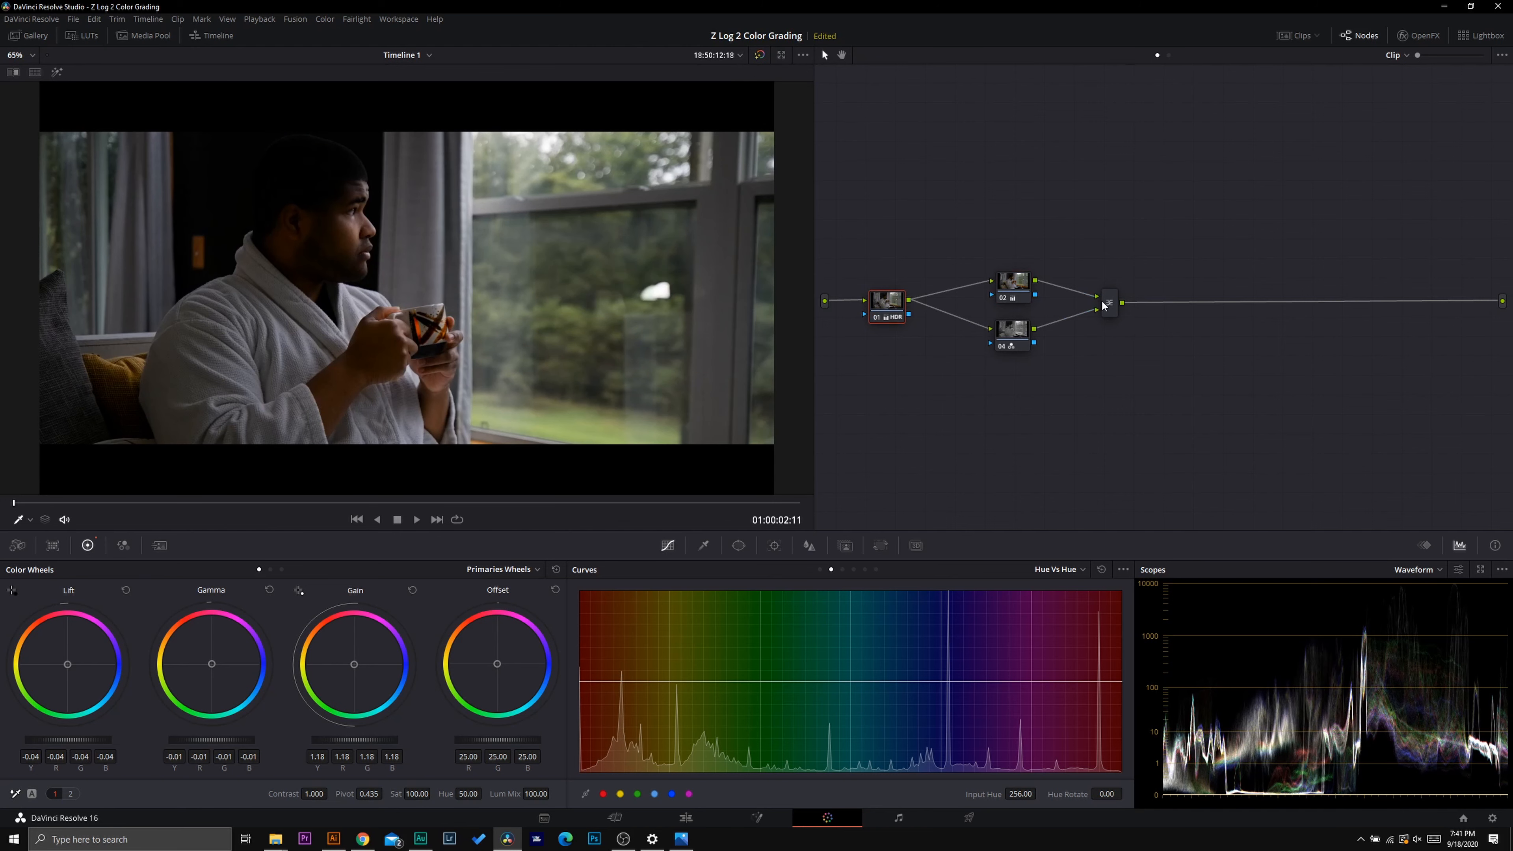
Shift the layer mixer closer to nodes 02 and 04, add a serial node after it, and place that node near the output
{"action": "left_click", "coordinate": [1102, 302]}
{"action": "right_click", "coordinate": [1086, 301]}
{"action": "mouse_move", "coordinate": [1161, 309]}
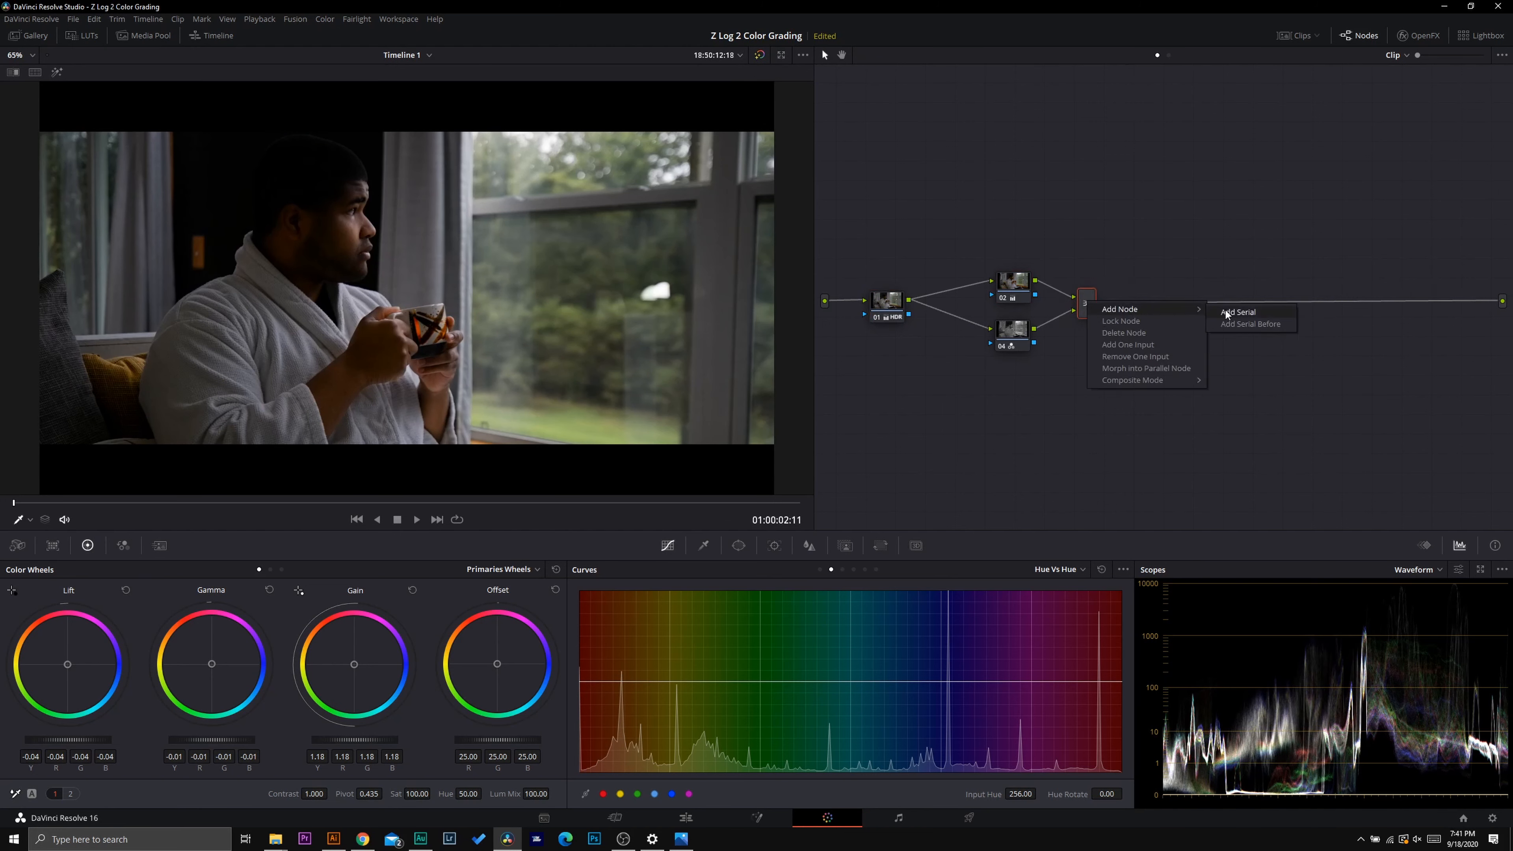
{"action": "left_click", "coordinate": [1228, 313]}
{"action": "left_click_drag", "start_coordinate": [1155, 318], "coordinate": [1366, 321]}
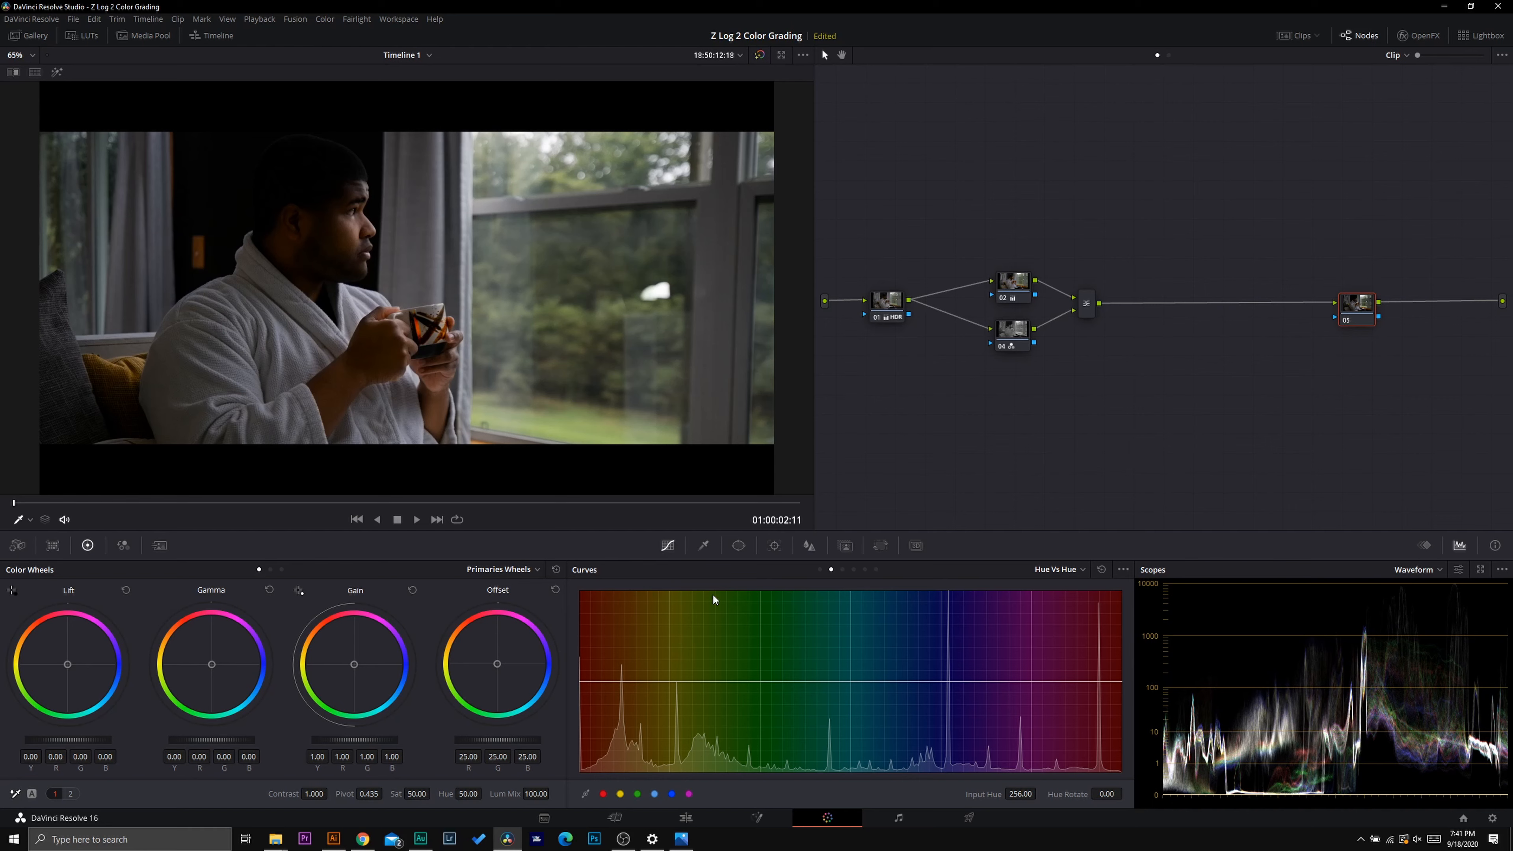
Add a gradient window to node 05, angled from the robed man's shoulder toward his face, with Rotate about -121 and Soft 1 about 6
{"action": "left_click", "coordinate": [741, 547]}
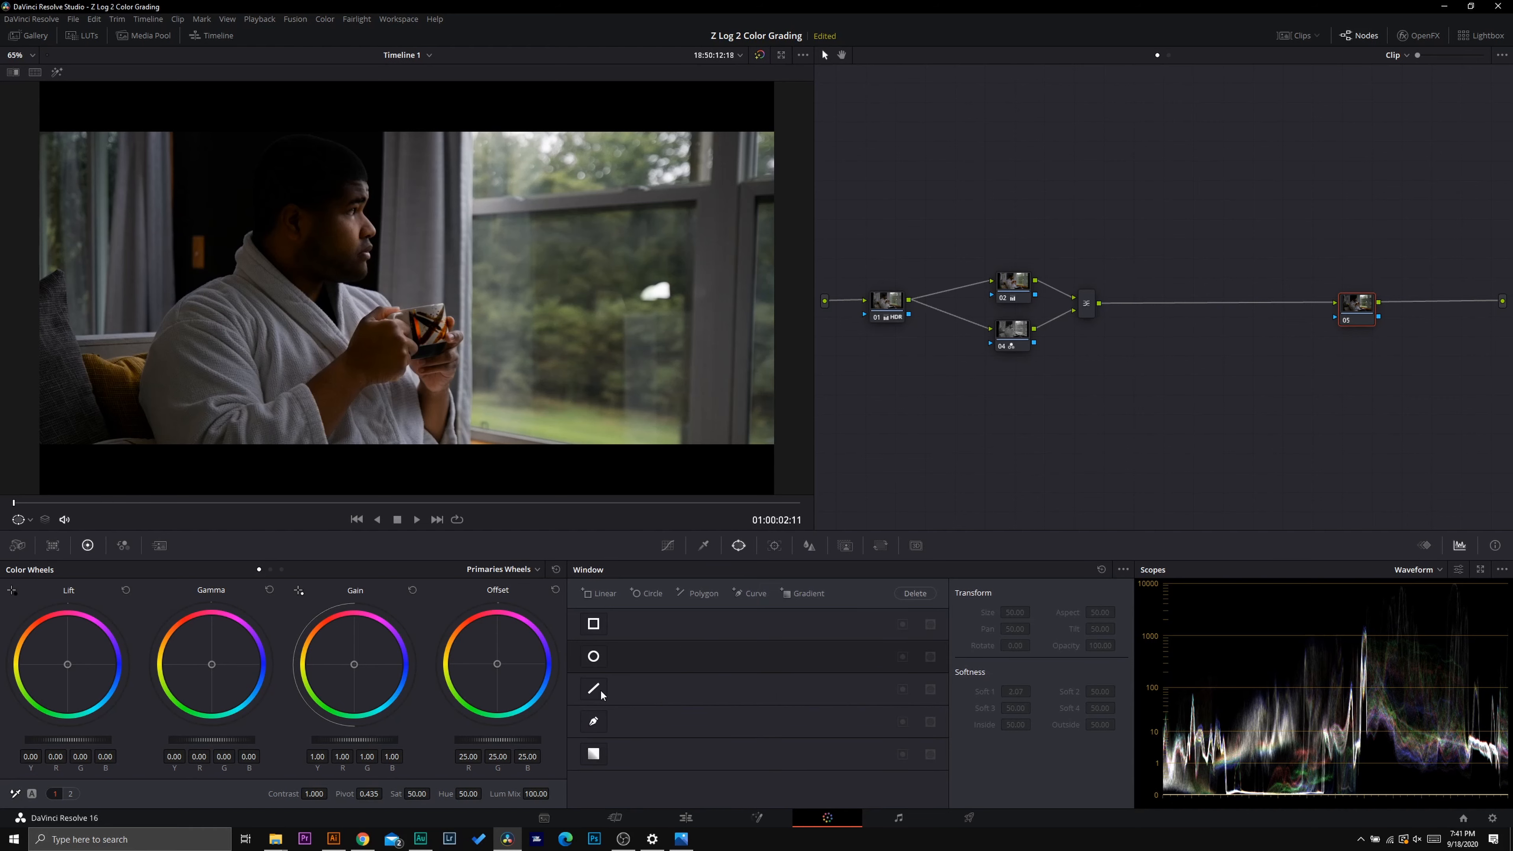
{"action": "left_click", "coordinate": [602, 754]}
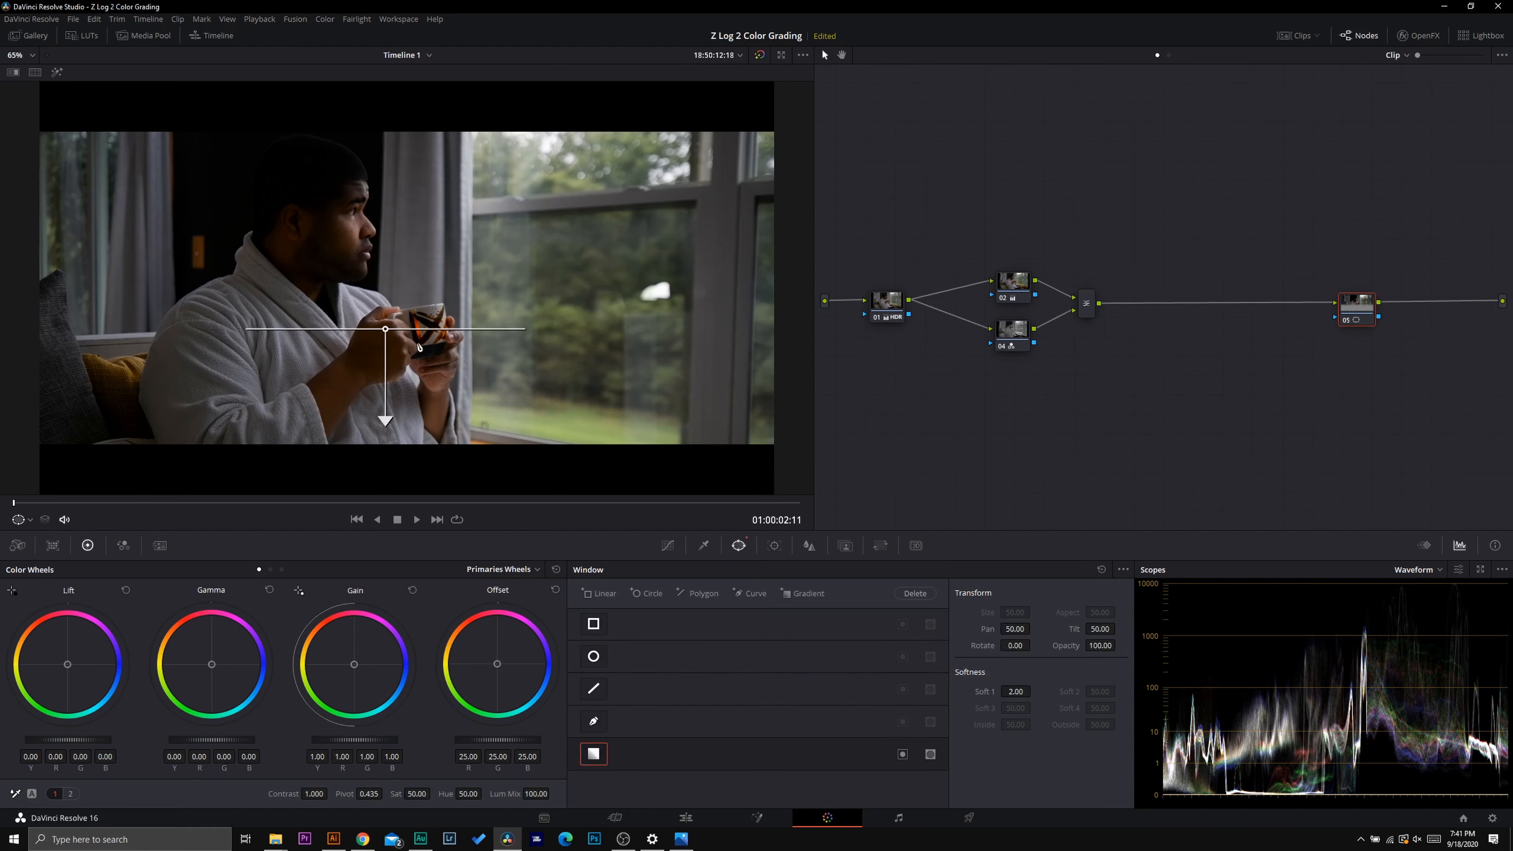
{"action": "left_click_drag", "start_coordinate": [389, 434], "coordinate": [548, 220]}
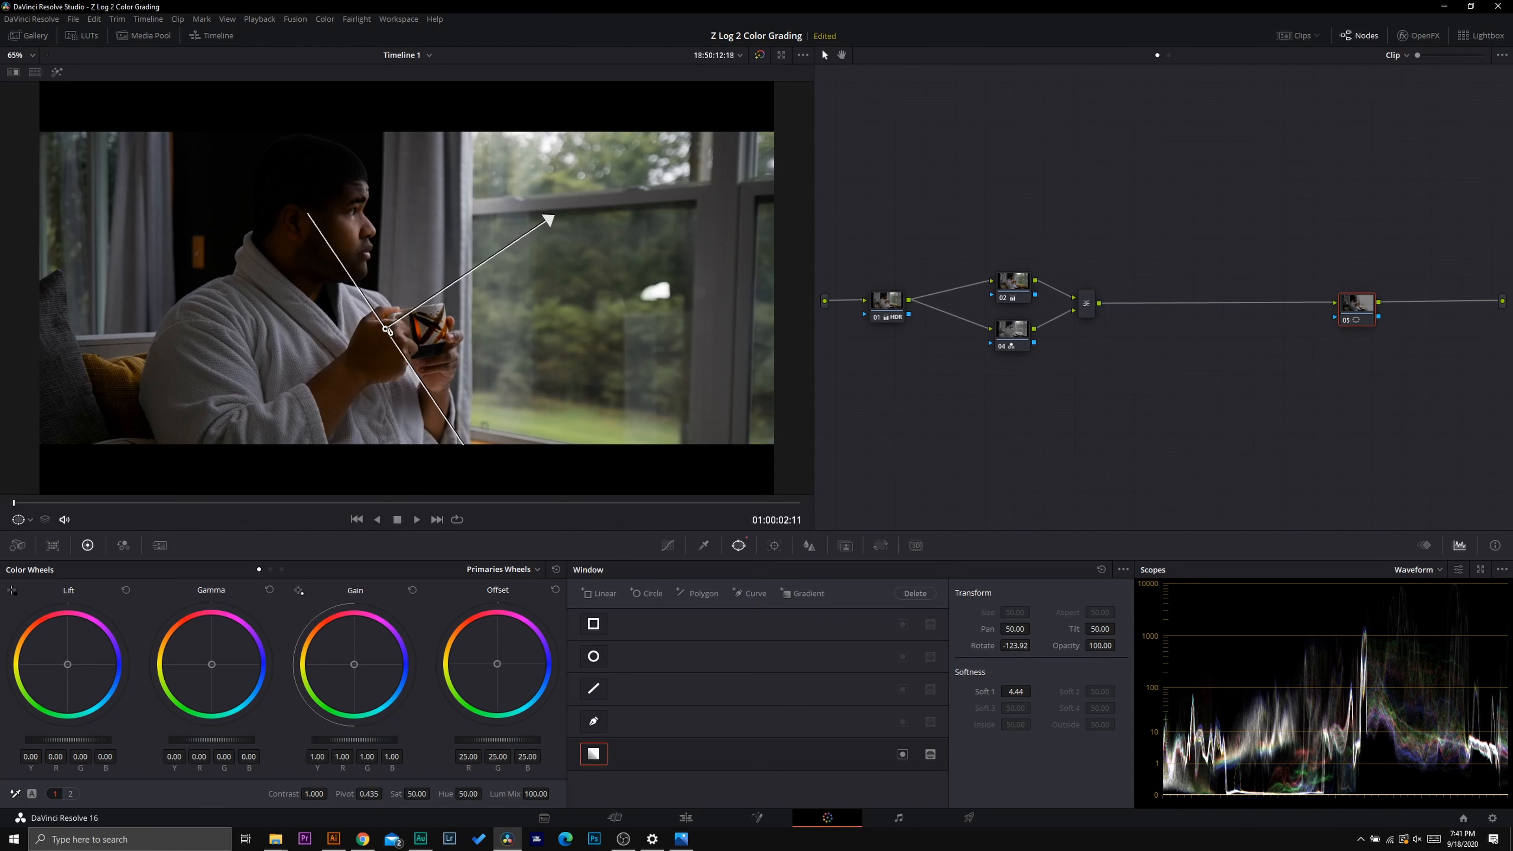
{"action": "left_click_drag", "start_coordinate": [385, 330], "coordinate": [145, 389]}
{"action": "left_click_drag", "start_coordinate": [306, 278], "coordinate": [369, 253]}
{"action": "left_click_drag", "start_coordinate": [162, 394], "coordinate": [163, 368]}
Darken node 05 with Offset 11.90 and refine its gradient to Pan 44.59, Tilt 49.09, Rotate -116.99 and Soft 1 5.70
{"action": "left_click_drag", "start_coordinate": [519, 742], "coordinate": [435, 741]}
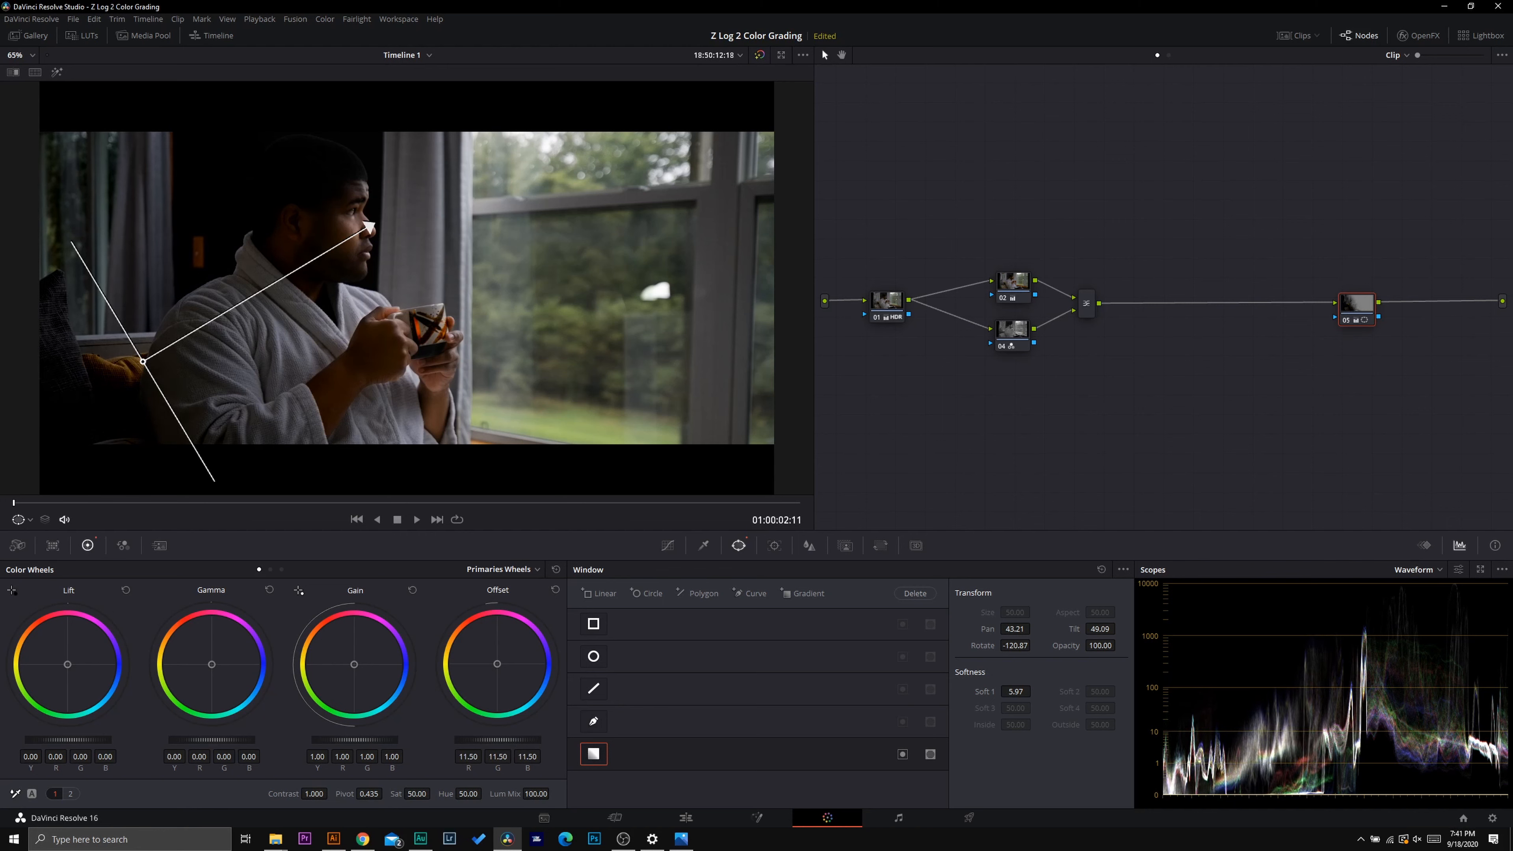
{"action": "left_click_drag", "start_coordinate": [143, 361], "coordinate": [192, 361]}
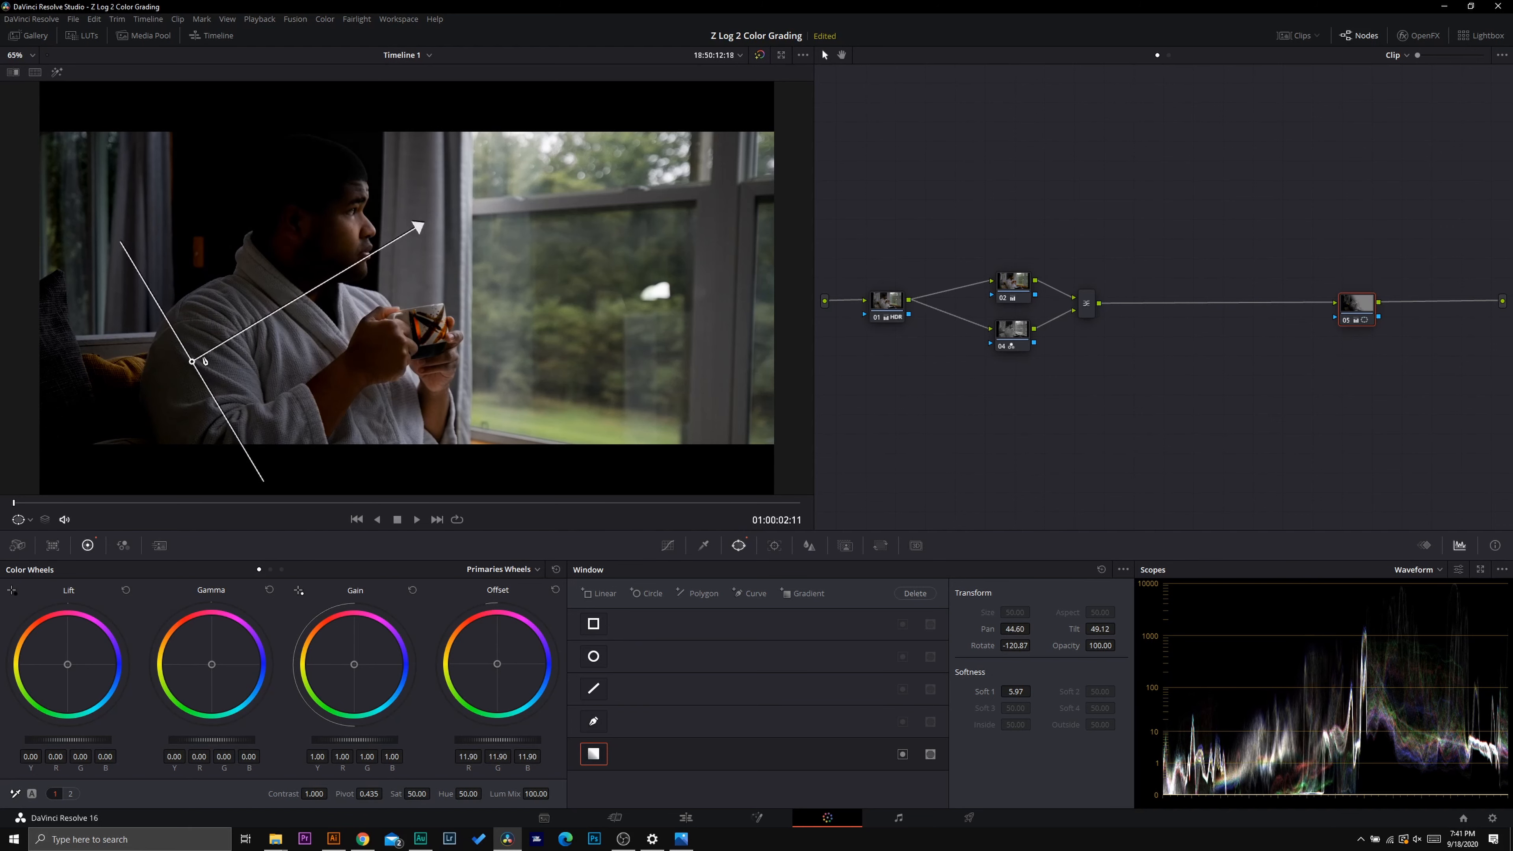
{"action": "mouse_move", "coordinate": [418, 229]}
{"action": "left_mouse_down"}
{"action": "mouse_move", "coordinate": [287, 297]}
{"action": "mouse_move", "coordinate": [421, 230]}
{"action": "mouse_move", "coordinate": [365, 279]}
{"action": "mouse_move", "coordinate": [413, 248]}
{"action": "left_mouse_up"}
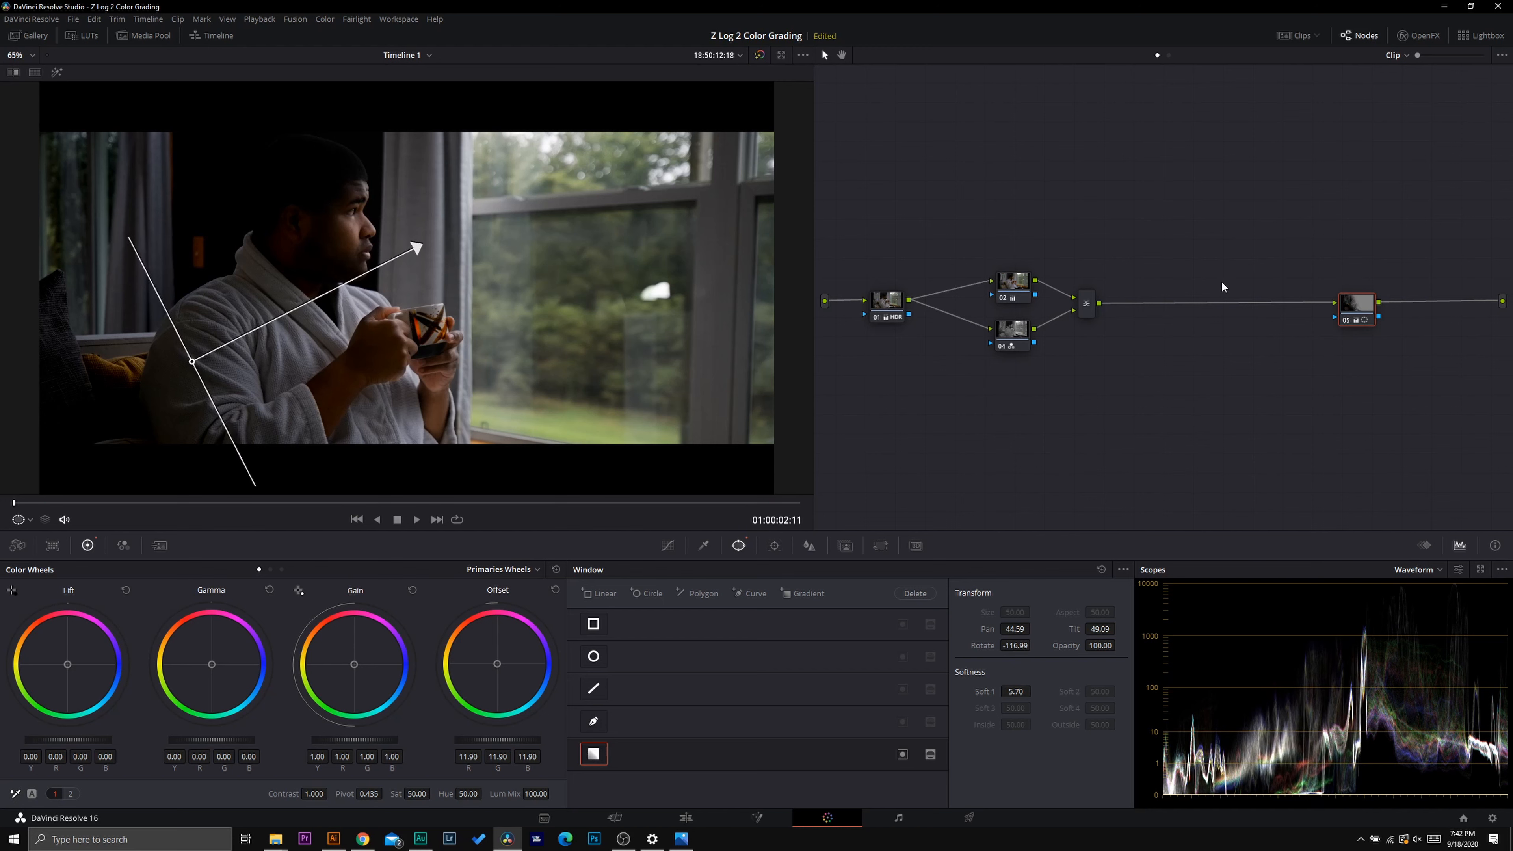
{"action": "left_click", "coordinate": [1020, 285]}
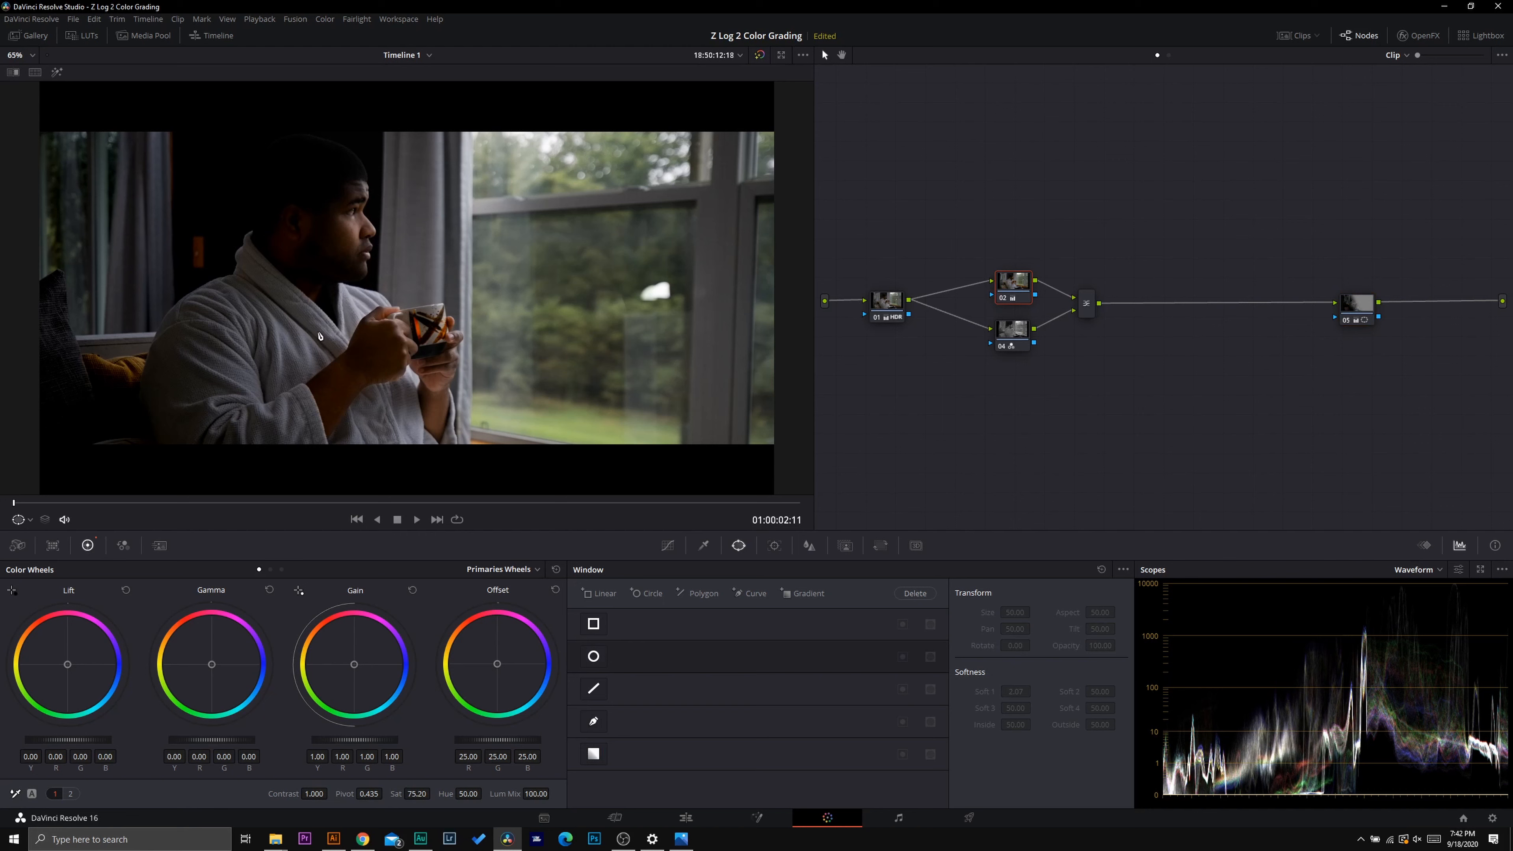
Switch node 05's Qualifier to LUM mode
{"action": "left_click", "coordinate": [1369, 303]}
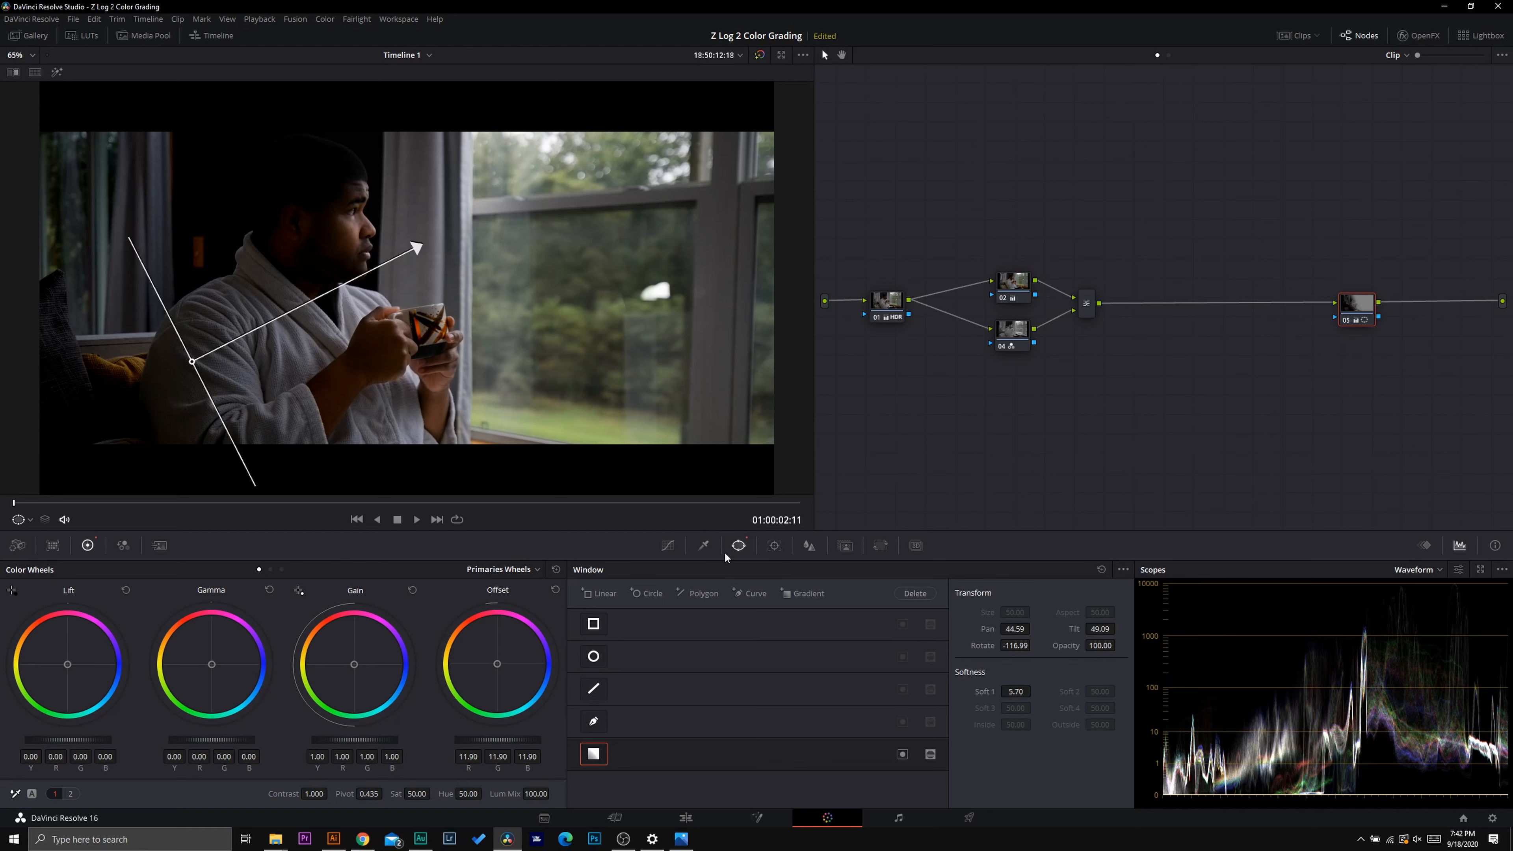
{"action": "left_click", "coordinate": [710, 548]}
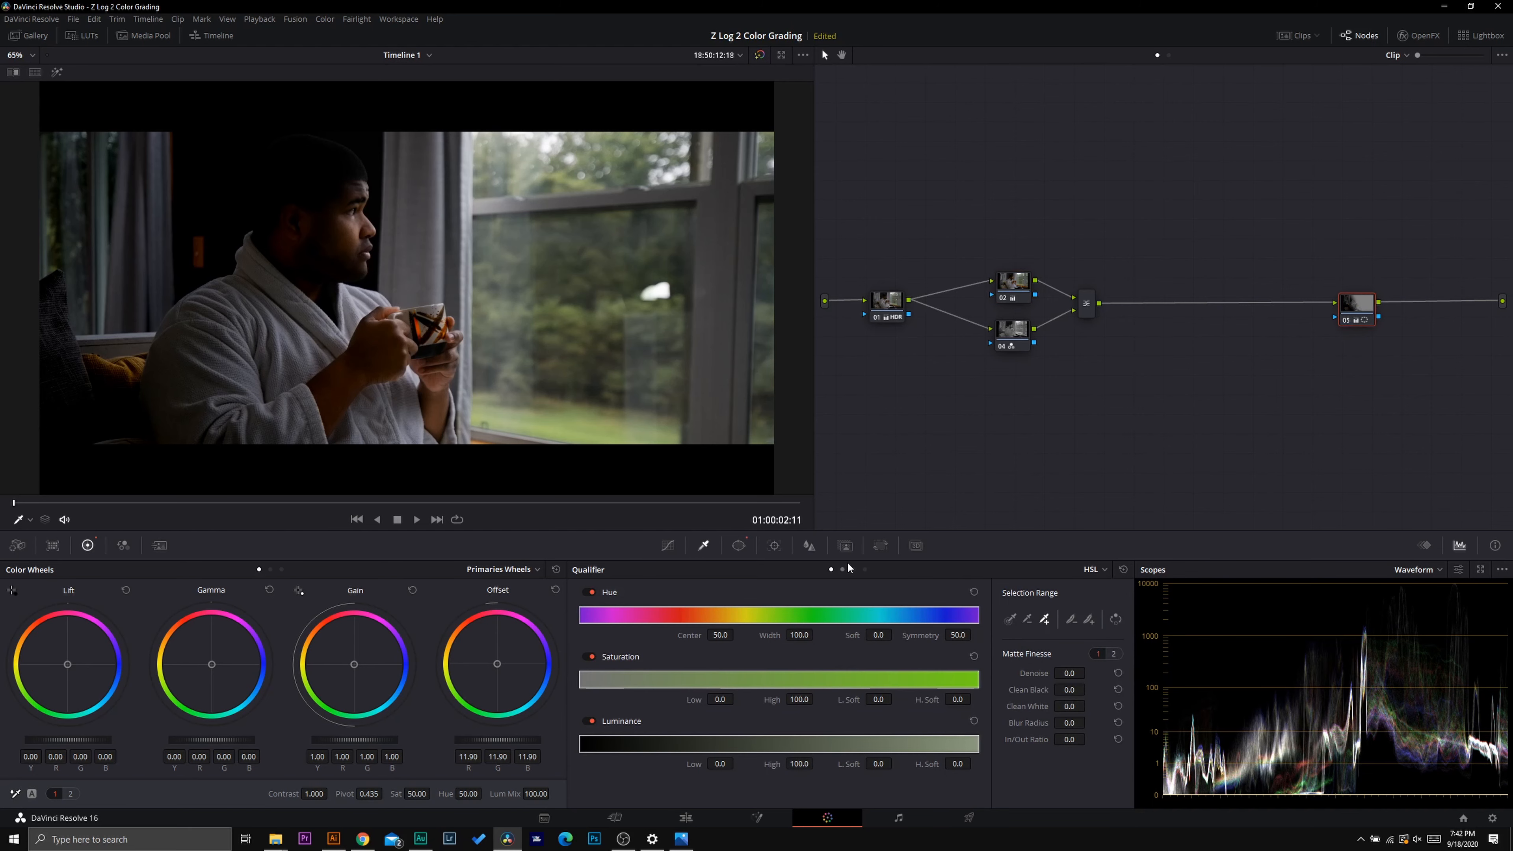
{"action": "left_click", "coordinate": [863, 570]}
{"action": "left_click", "coordinate": [848, 569]}
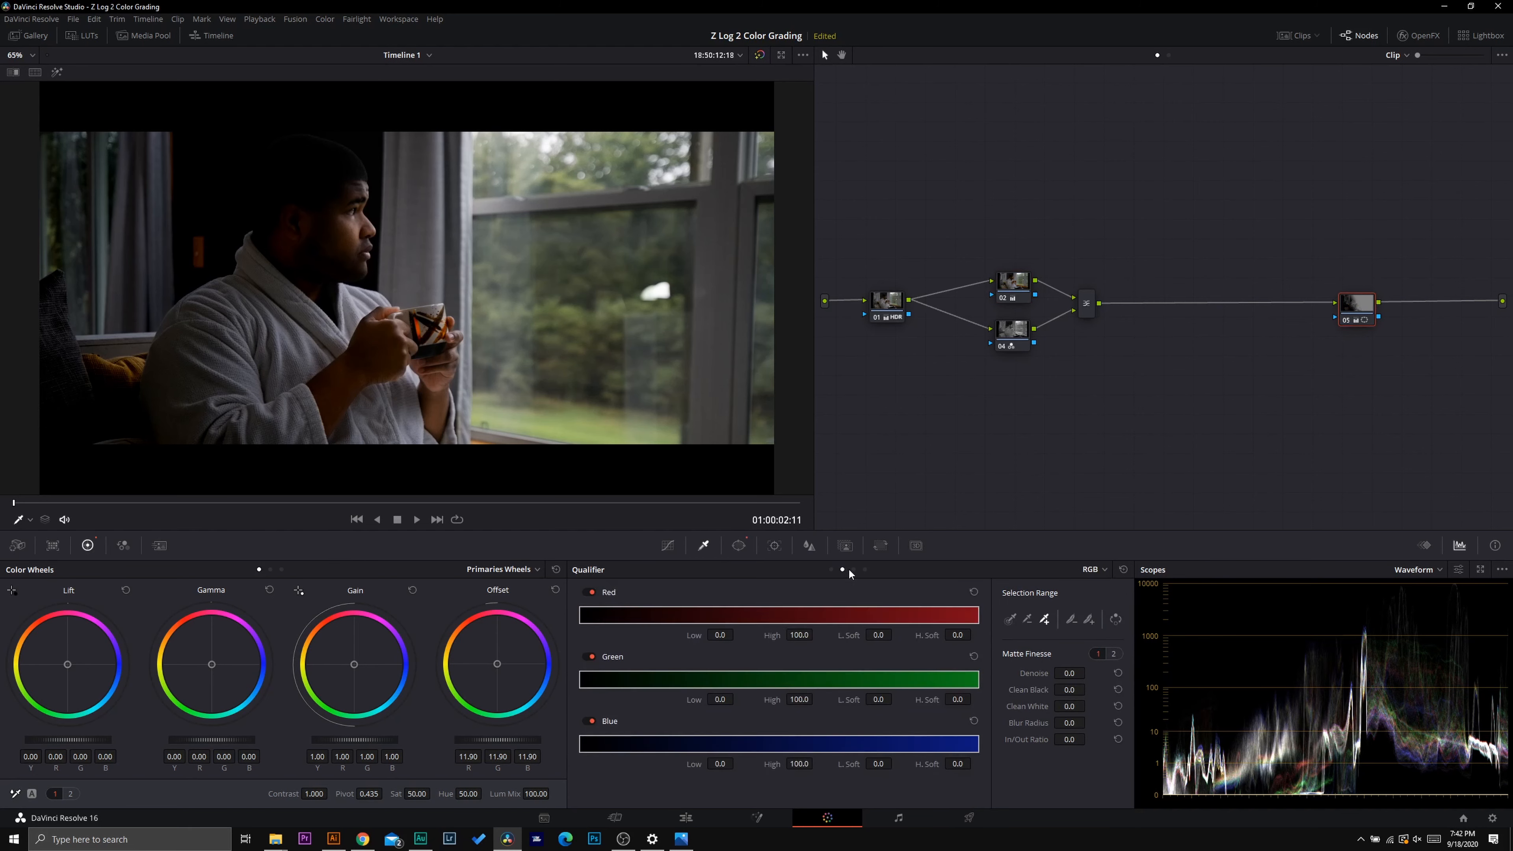
{"action": "left_click", "coordinate": [853, 570]}
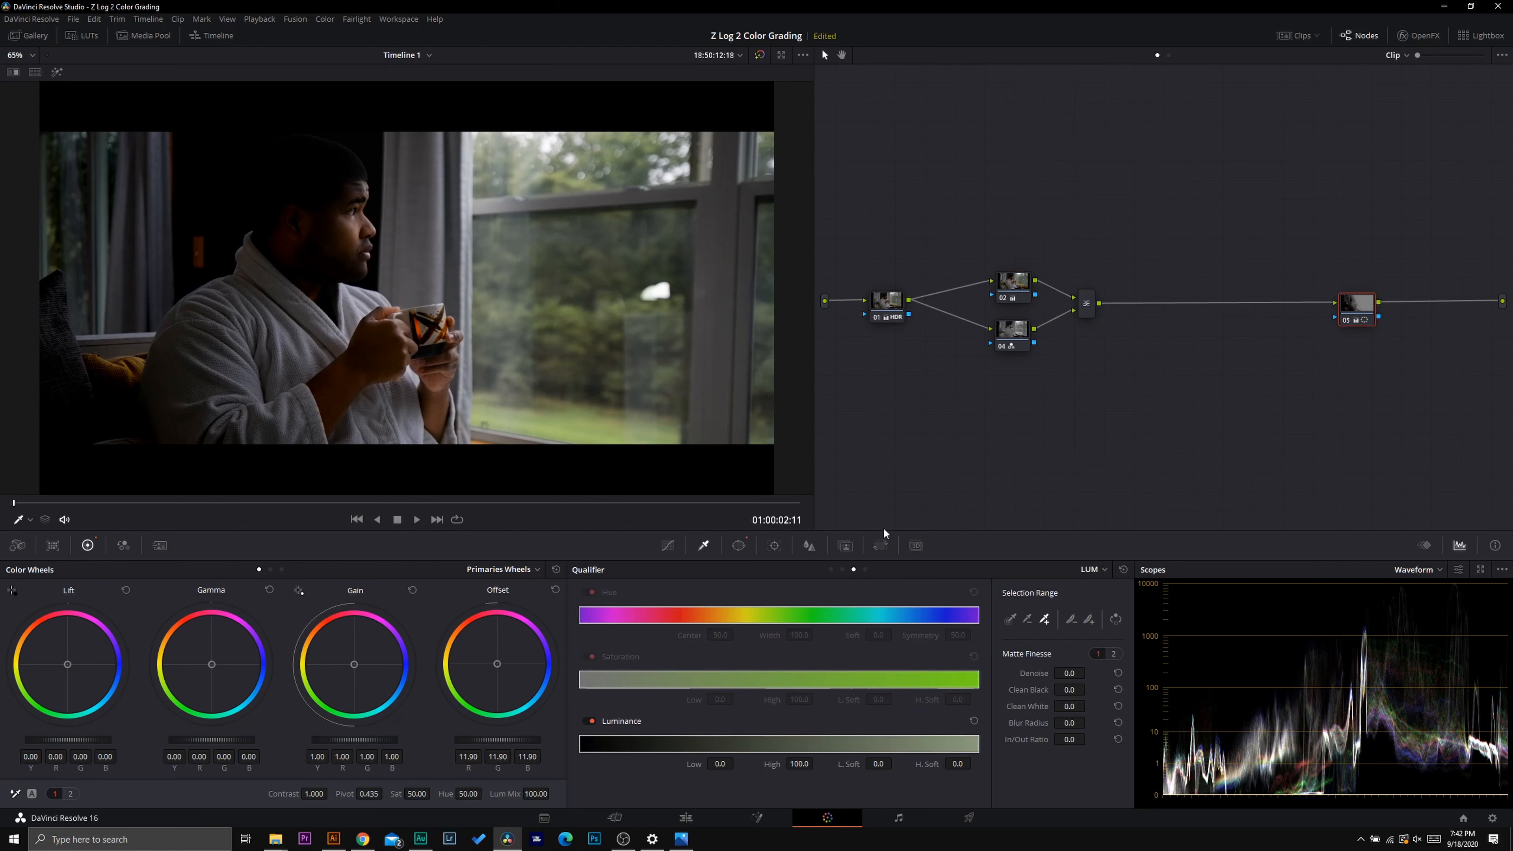
With Highlight on, sample the background window beside the curtain for a 49.0 to 60.5 luminance key, and compare node 05 off and on
{"action": "left_click", "coordinate": [1011, 619]}
{"action": "left_click", "coordinate": [59, 76]}
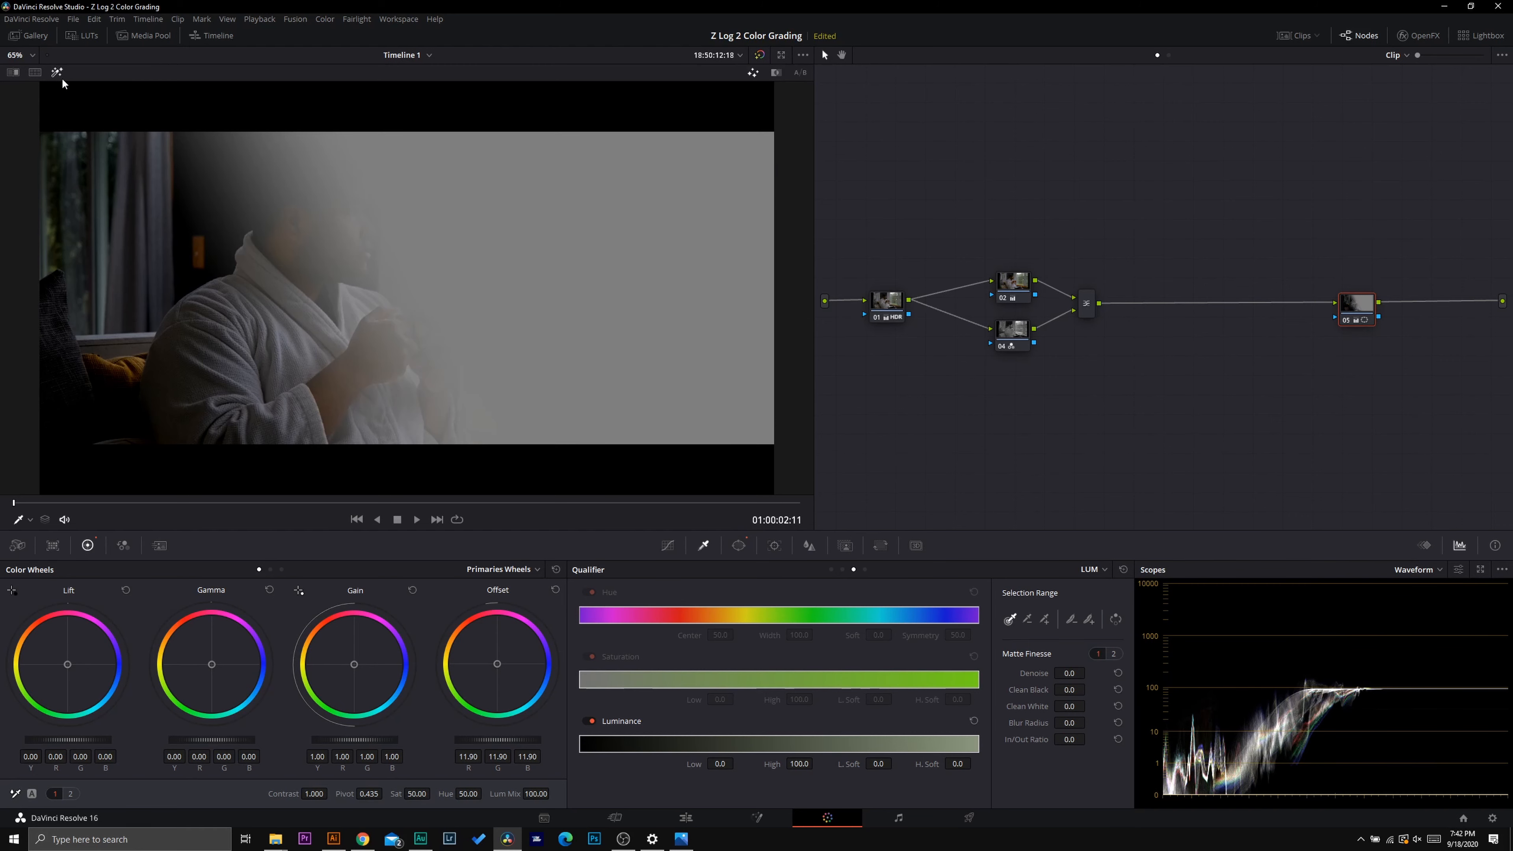
{"action": "left_click", "coordinate": [115, 141]}
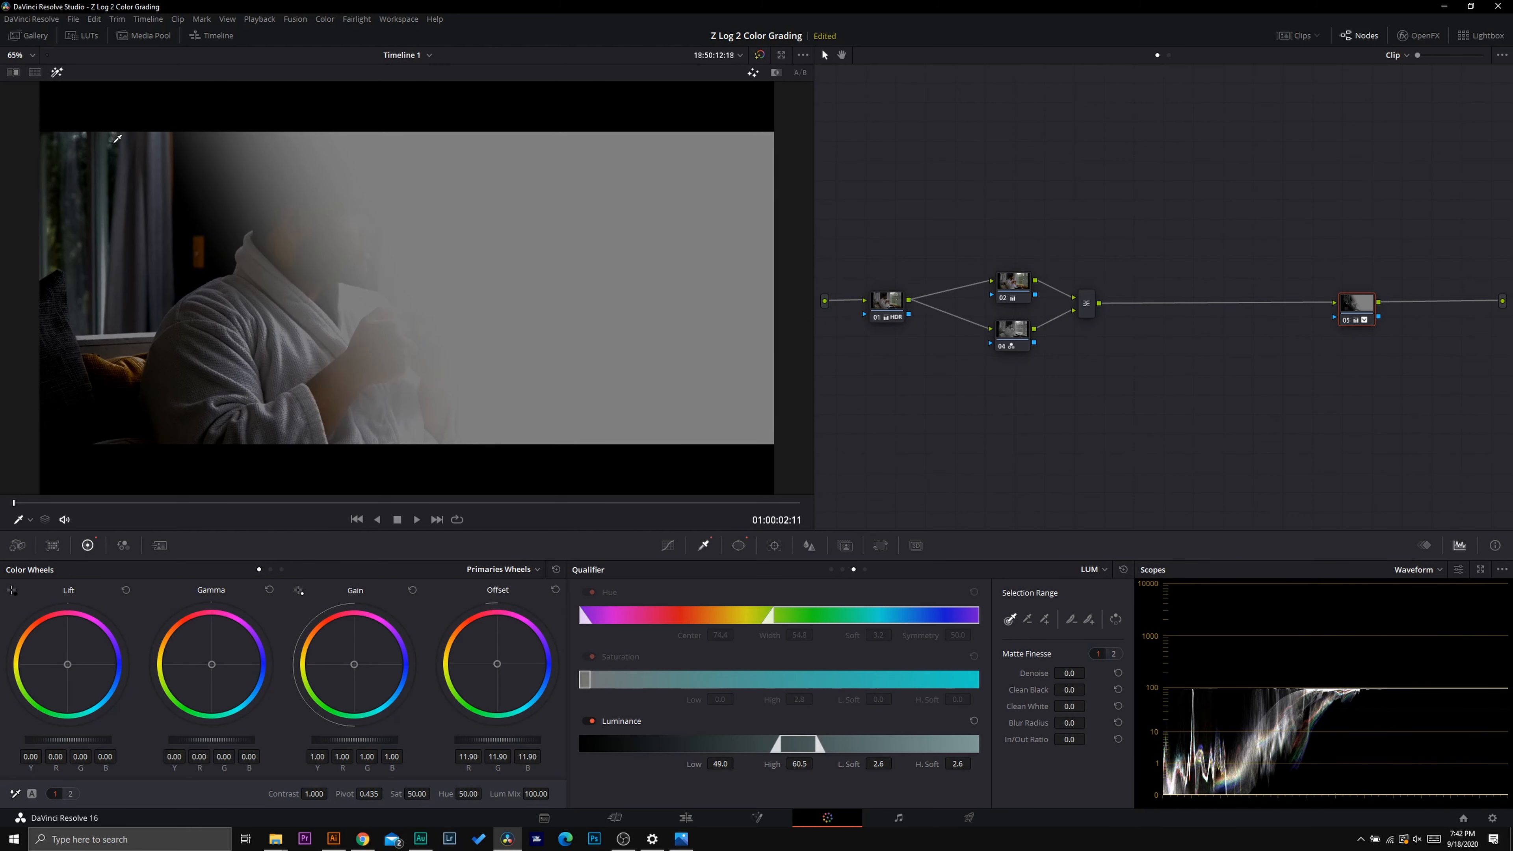
{"action": "left_click", "coordinate": [57, 72]}
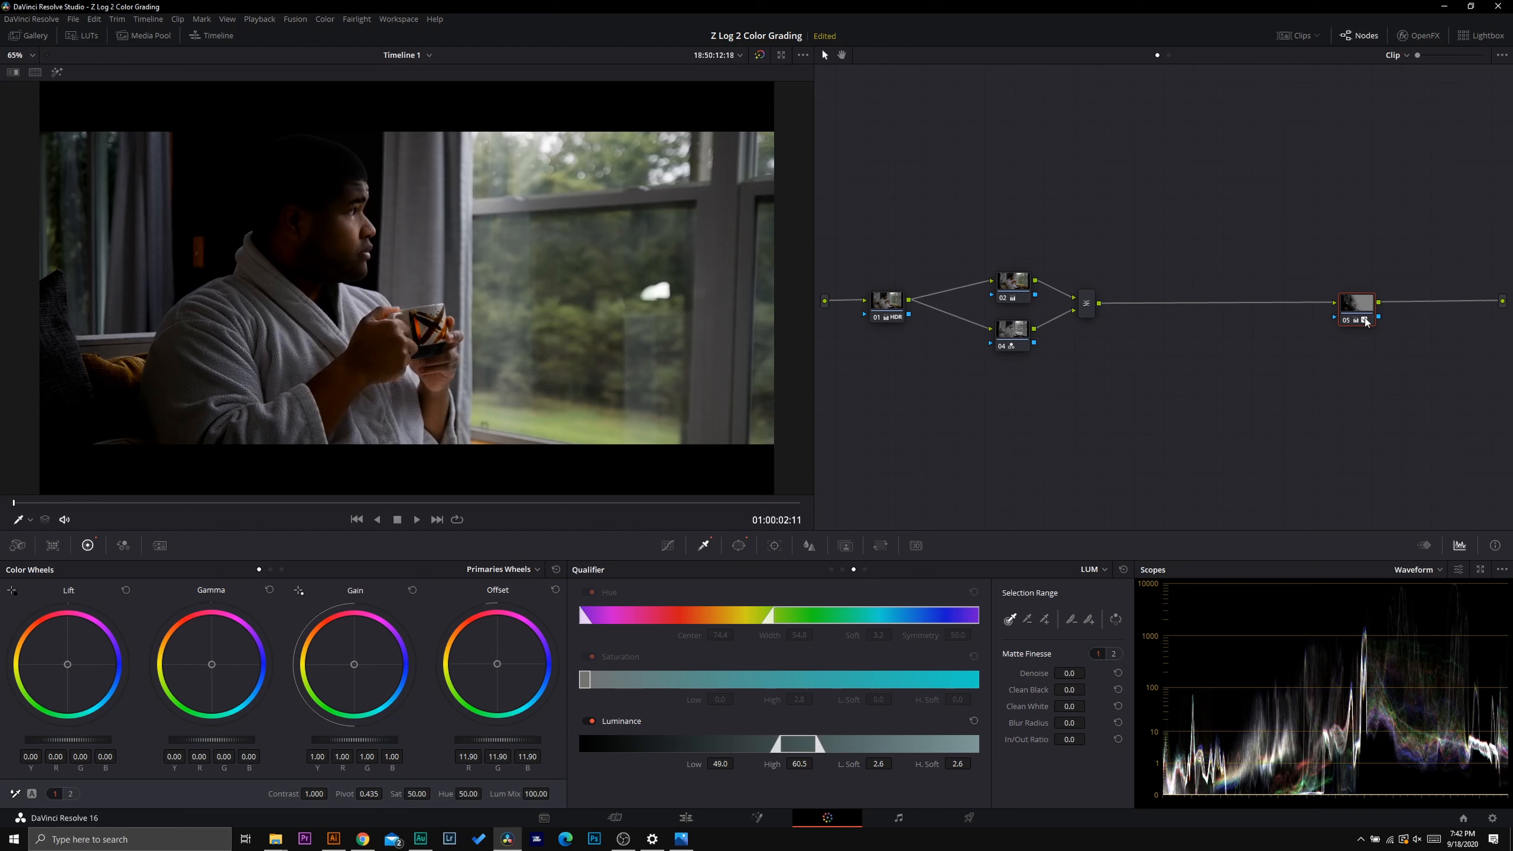
{"action": "left_click", "coordinate": [1346, 321]}
{"action": "left_click", "coordinate": [1346, 321]}
Try Denoise 3.9 and a wider luminance selection on the background window, and undo both changes
{"action": "left_click_drag", "start_coordinate": [1088, 672], "coordinate": [1089, 672]}
{"action": "left_click", "coordinate": [56, 73]}
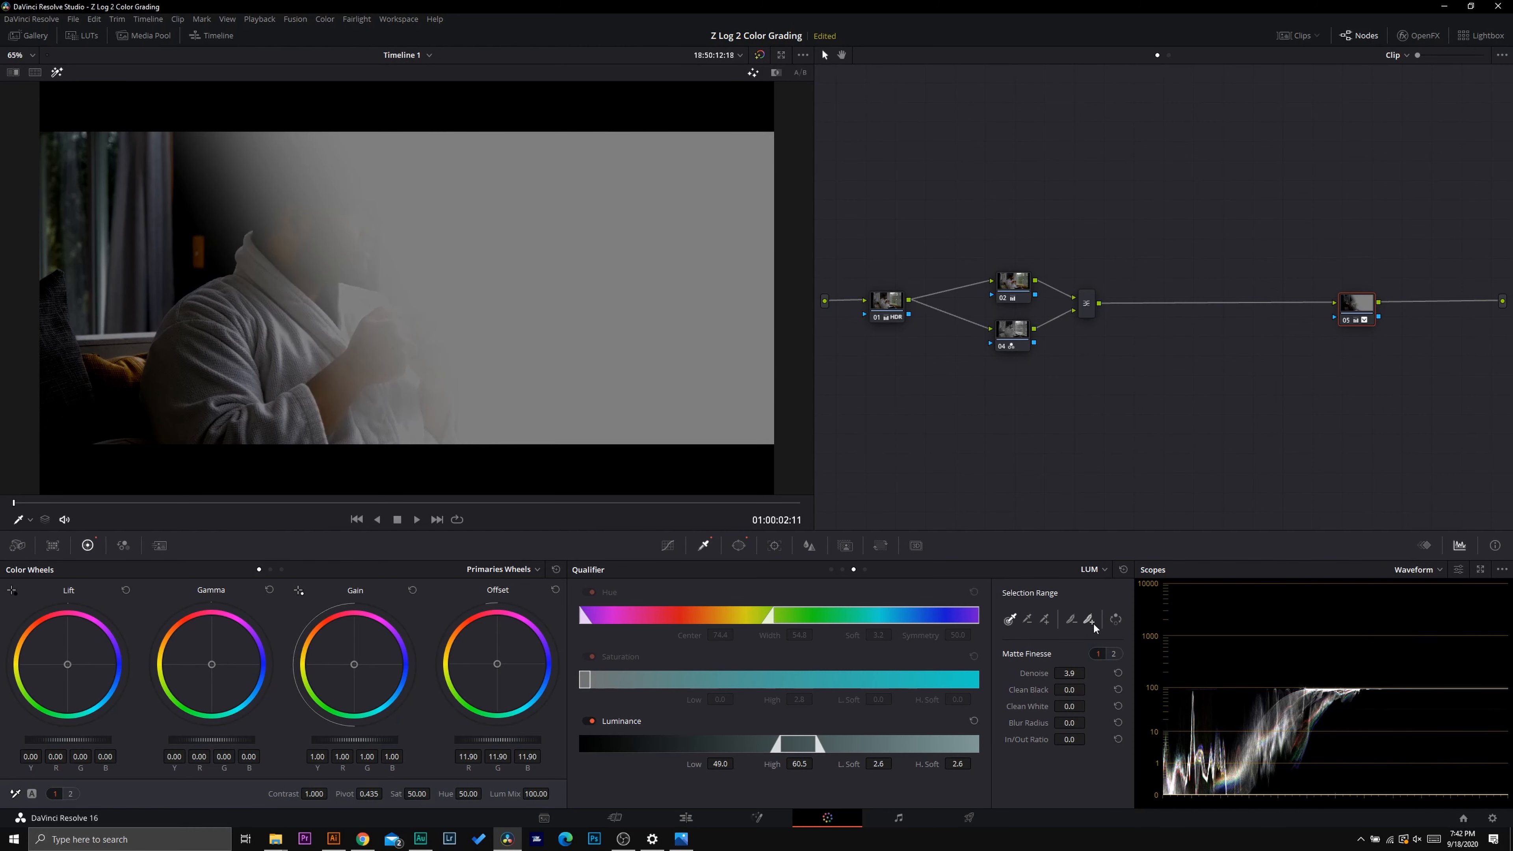
{"action": "left_click", "coordinate": [1045, 618]}
{"action": "mouse_move", "coordinate": [81, 175]}
{"action": "left_mouse_down"}
{"action": "mouse_move", "coordinate": [78, 191]}
{"action": "mouse_move", "coordinate": [77, 167]}
{"action": "left_mouse_up"}
{"action": "left_click", "coordinate": [56, 72]}
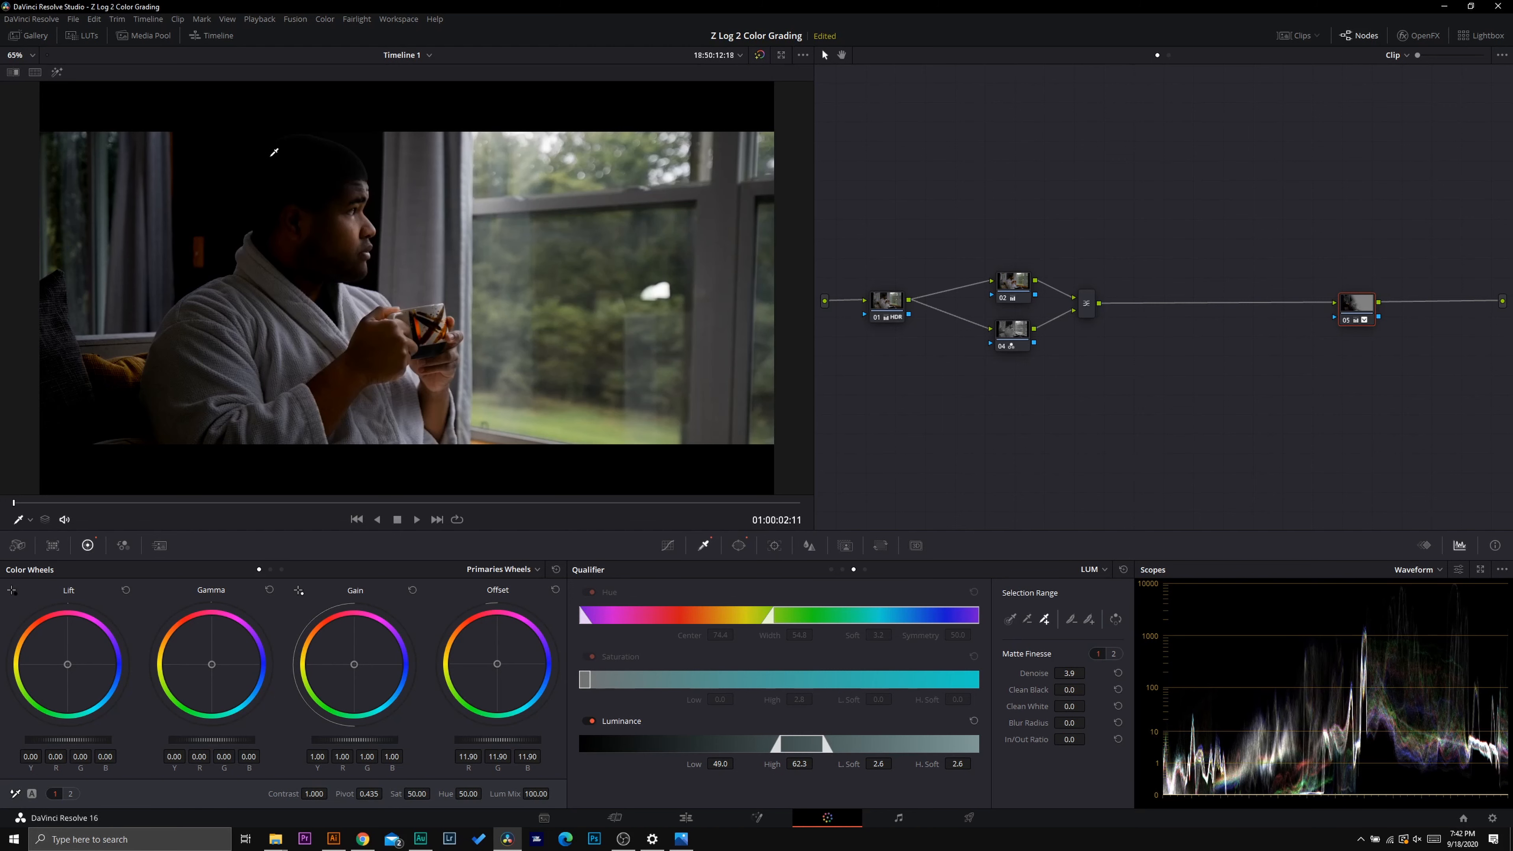
{"action": "key", "text": "ctrl+z"}
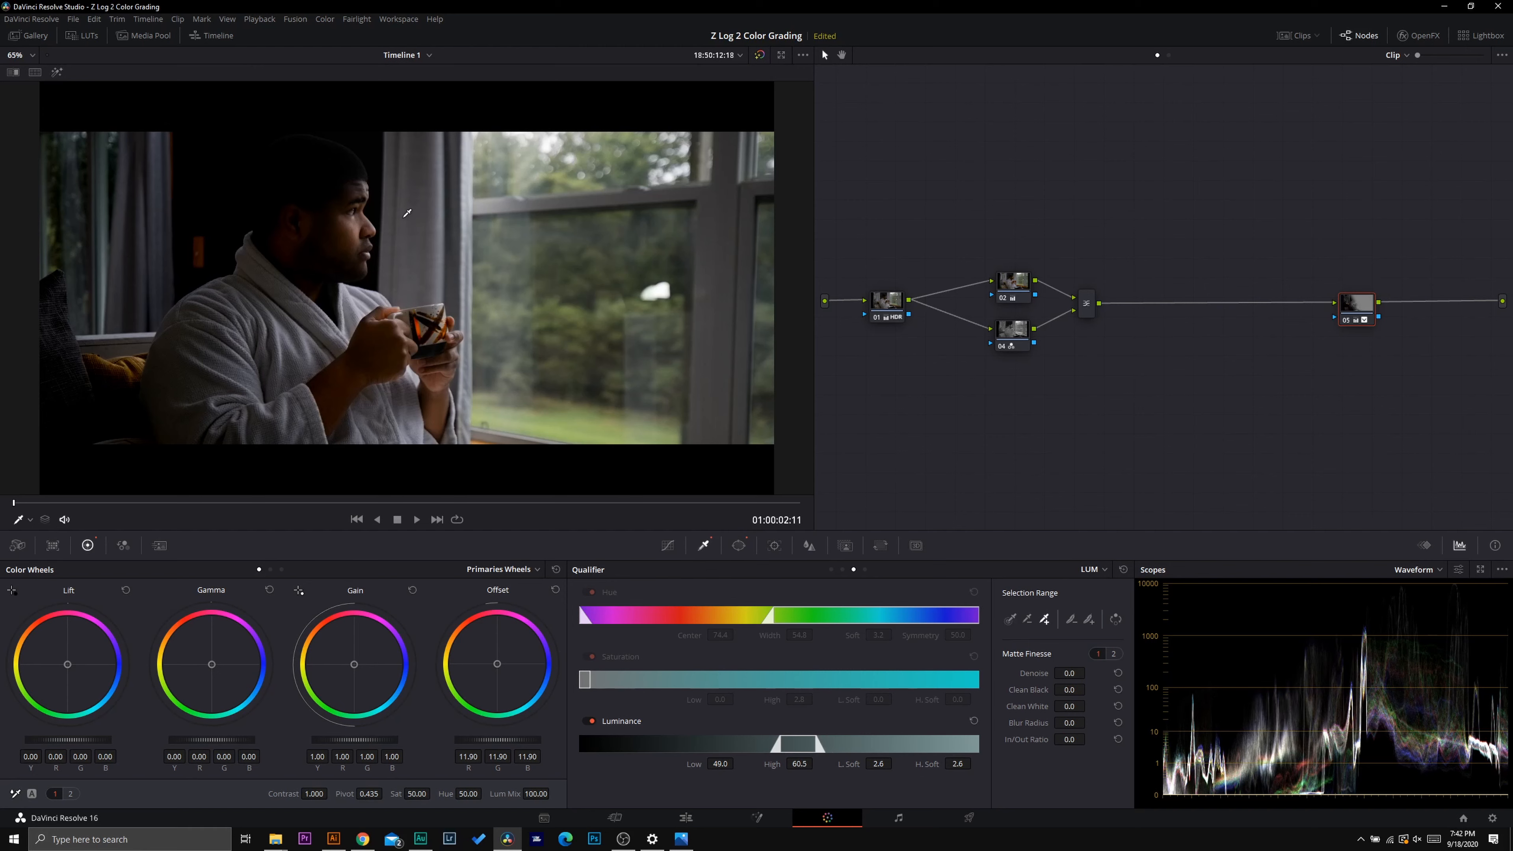
Resample node 05's luminance key from the curtain behind the man for a 51.3 to 62.2 range, and check the matte with Highlight
{"action": "left_click", "coordinate": [57, 72]}
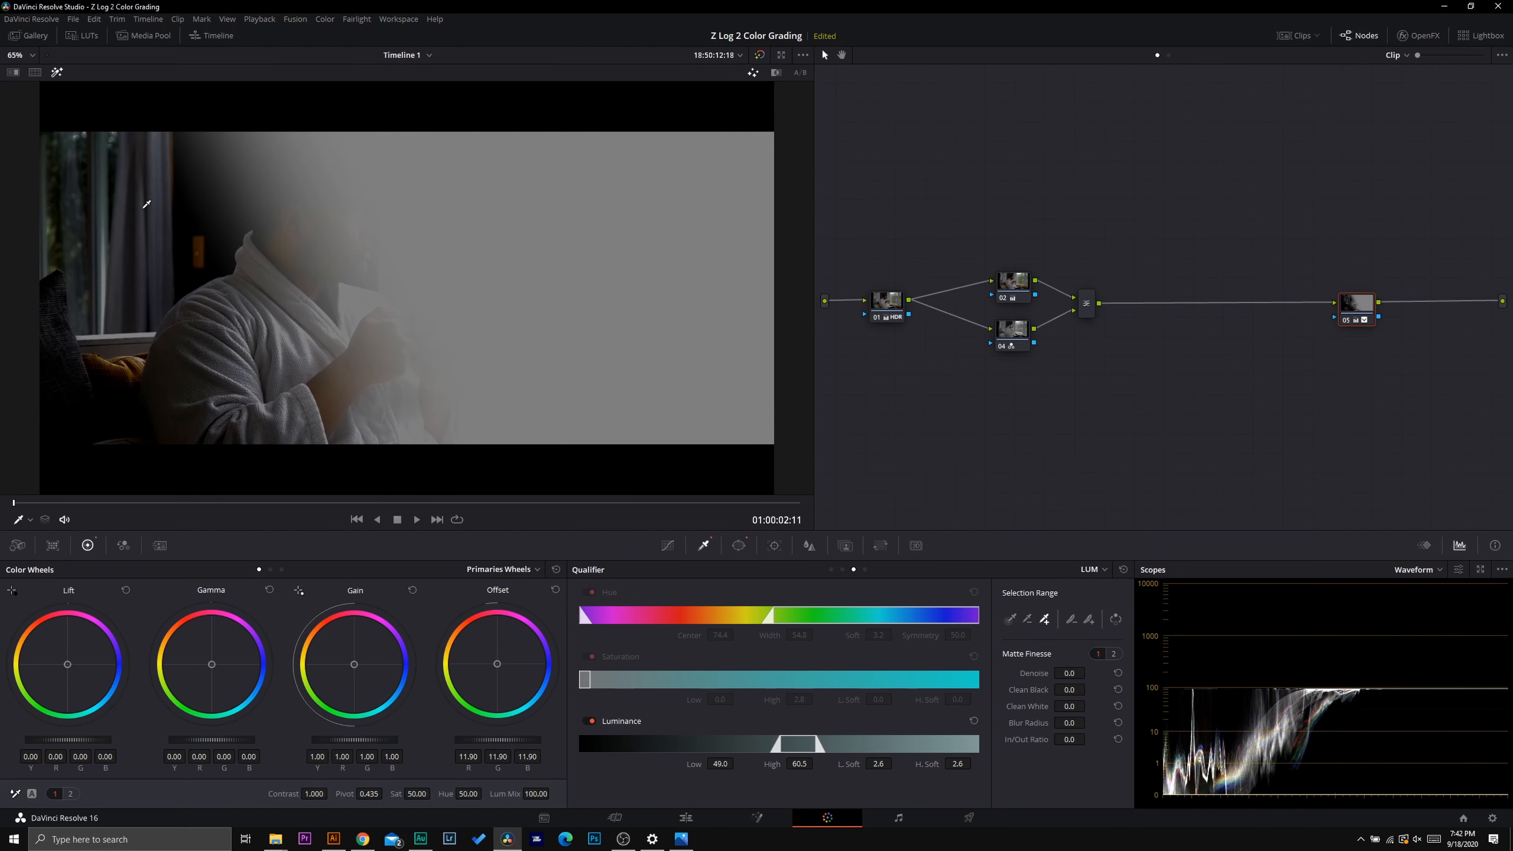
{"action": "left_click", "coordinate": [1013, 623]}
{"action": "left_click", "coordinate": [157, 244]}
{"action": "left_click", "coordinate": [54, 73]}
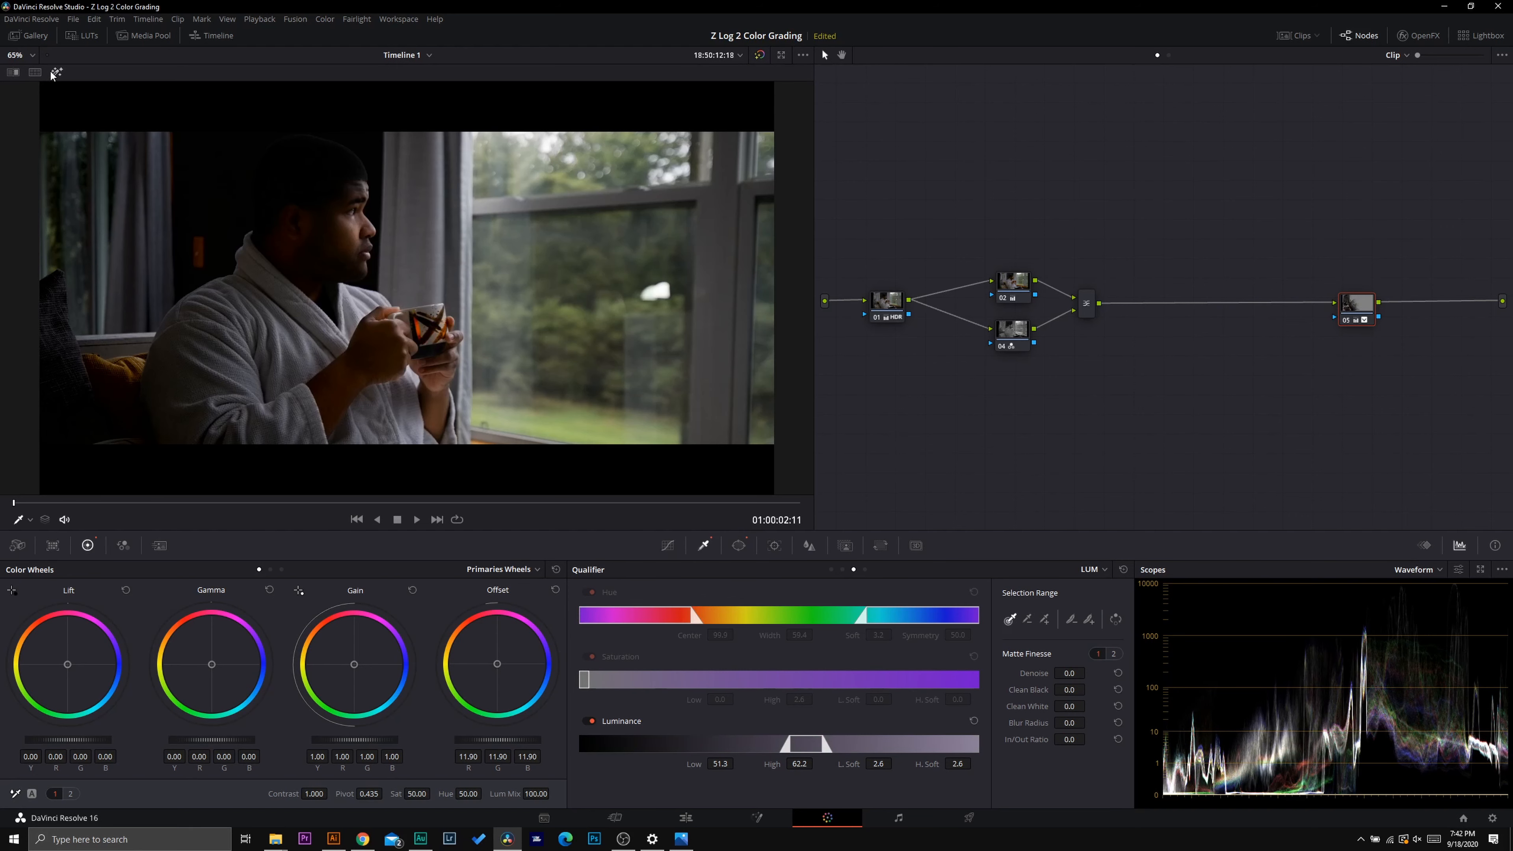
{"action": "left_click", "coordinate": [55, 73]}
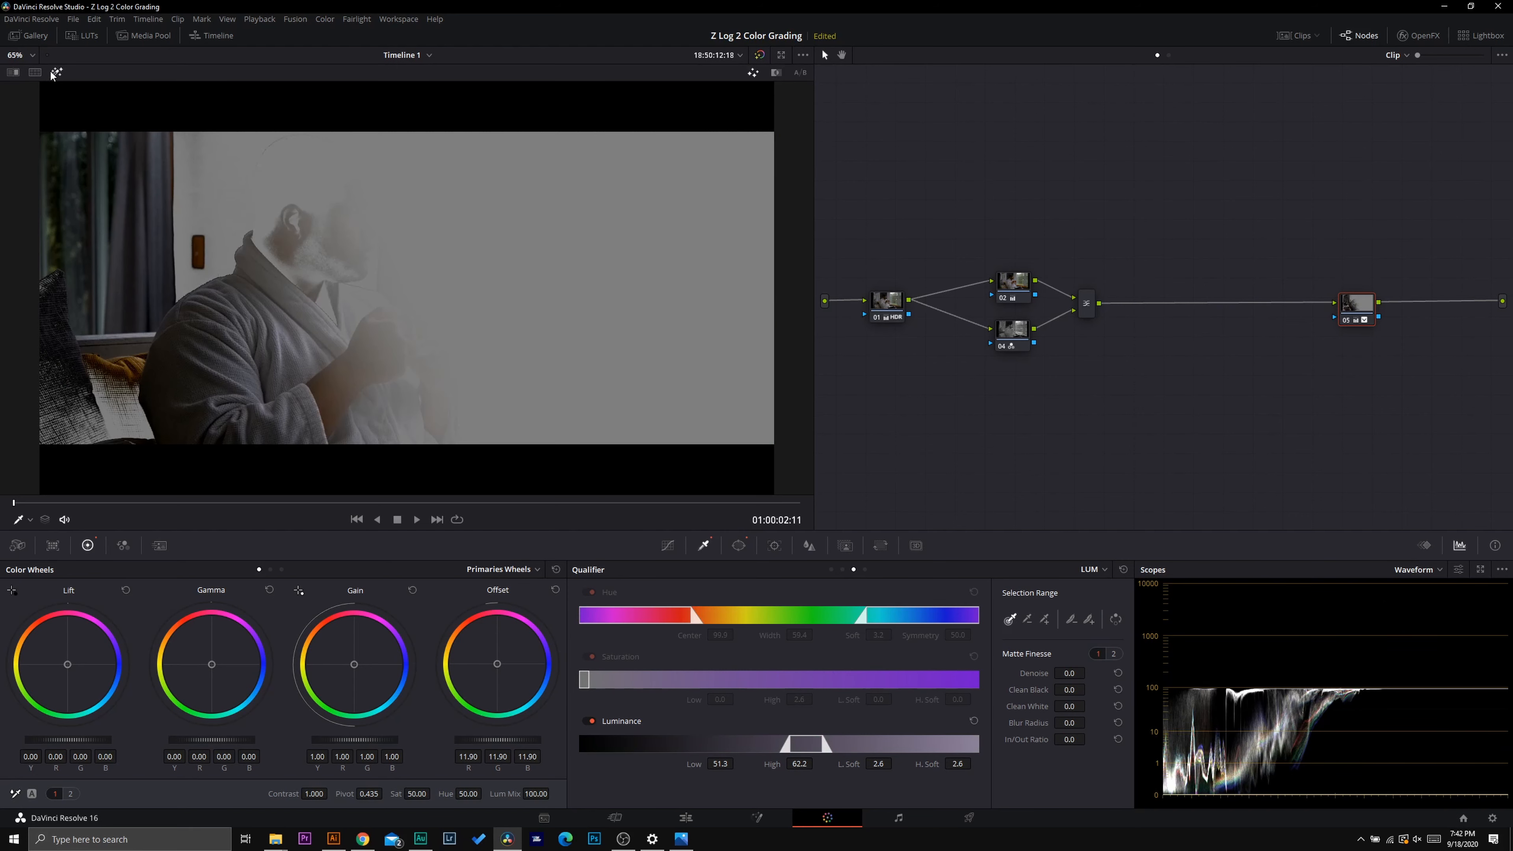
{"action": "left_click", "coordinate": [55, 73]}
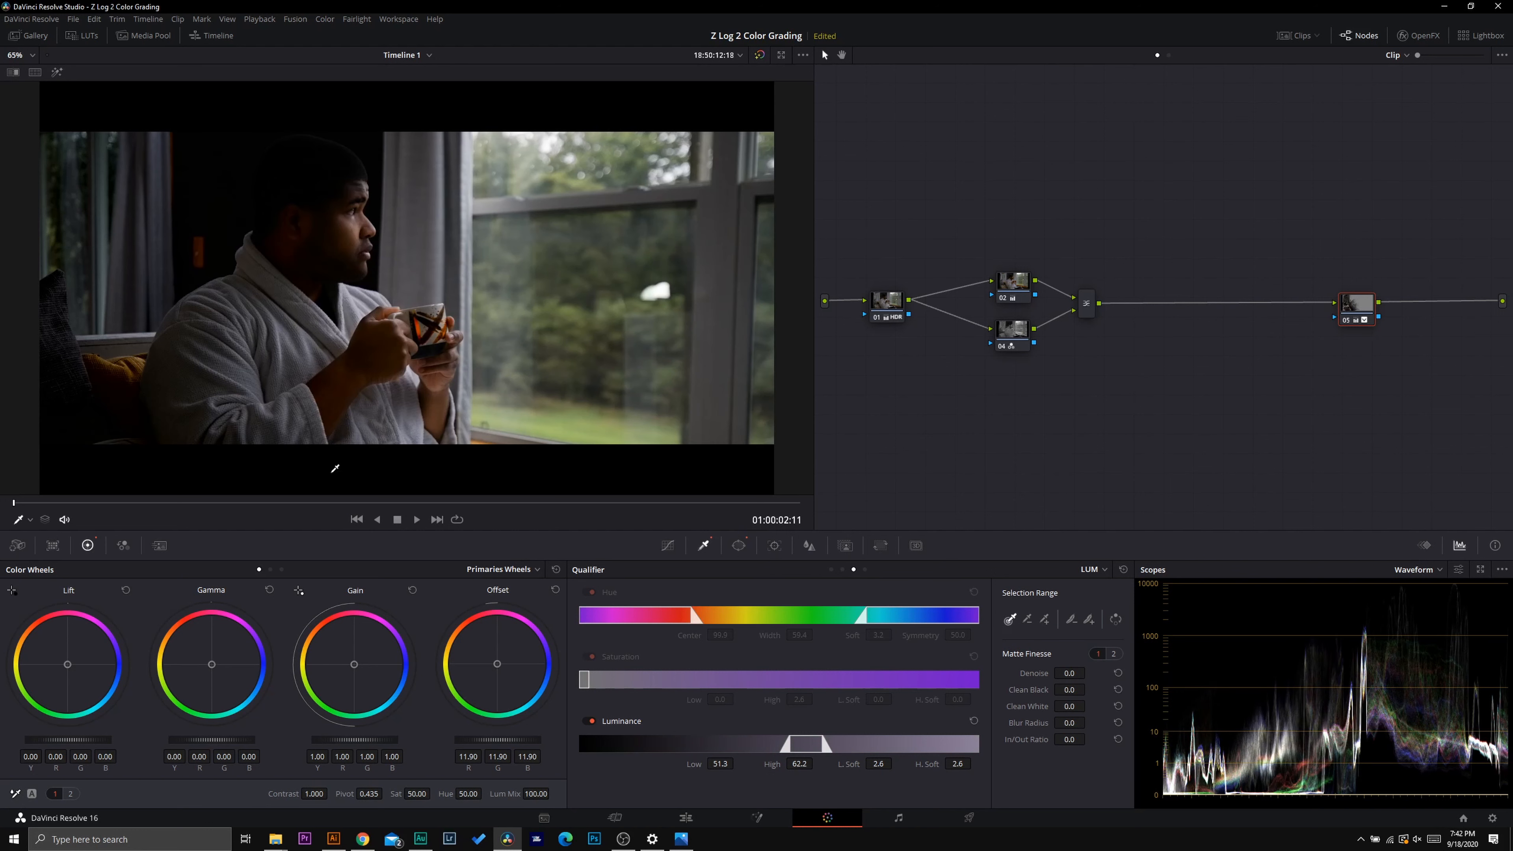
Add a serial node directly after the layer mixer that combines nodes 02 and 04
{"action": "left_click", "coordinate": [1345, 321]}
{"action": "left_click", "coordinate": [1345, 320]}
{"action": "left_click", "coordinate": [1090, 310]}
{"action": "right_click", "coordinate": [1090, 310]}
{"action": "mouse_move", "coordinate": [1120, 313]}
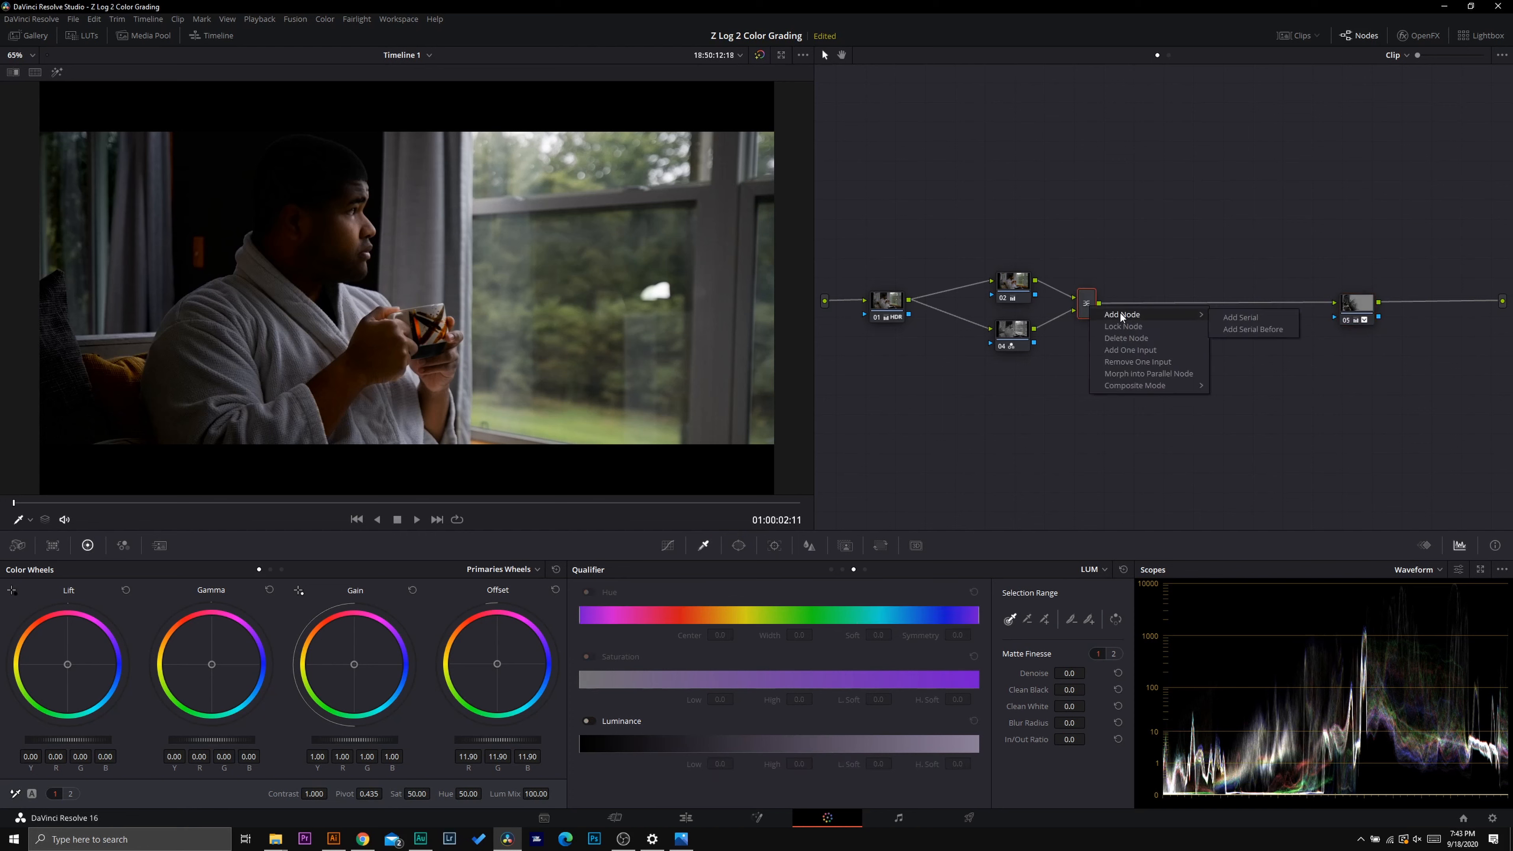
{"action": "left_click", "coordinate": [1255, 318]}
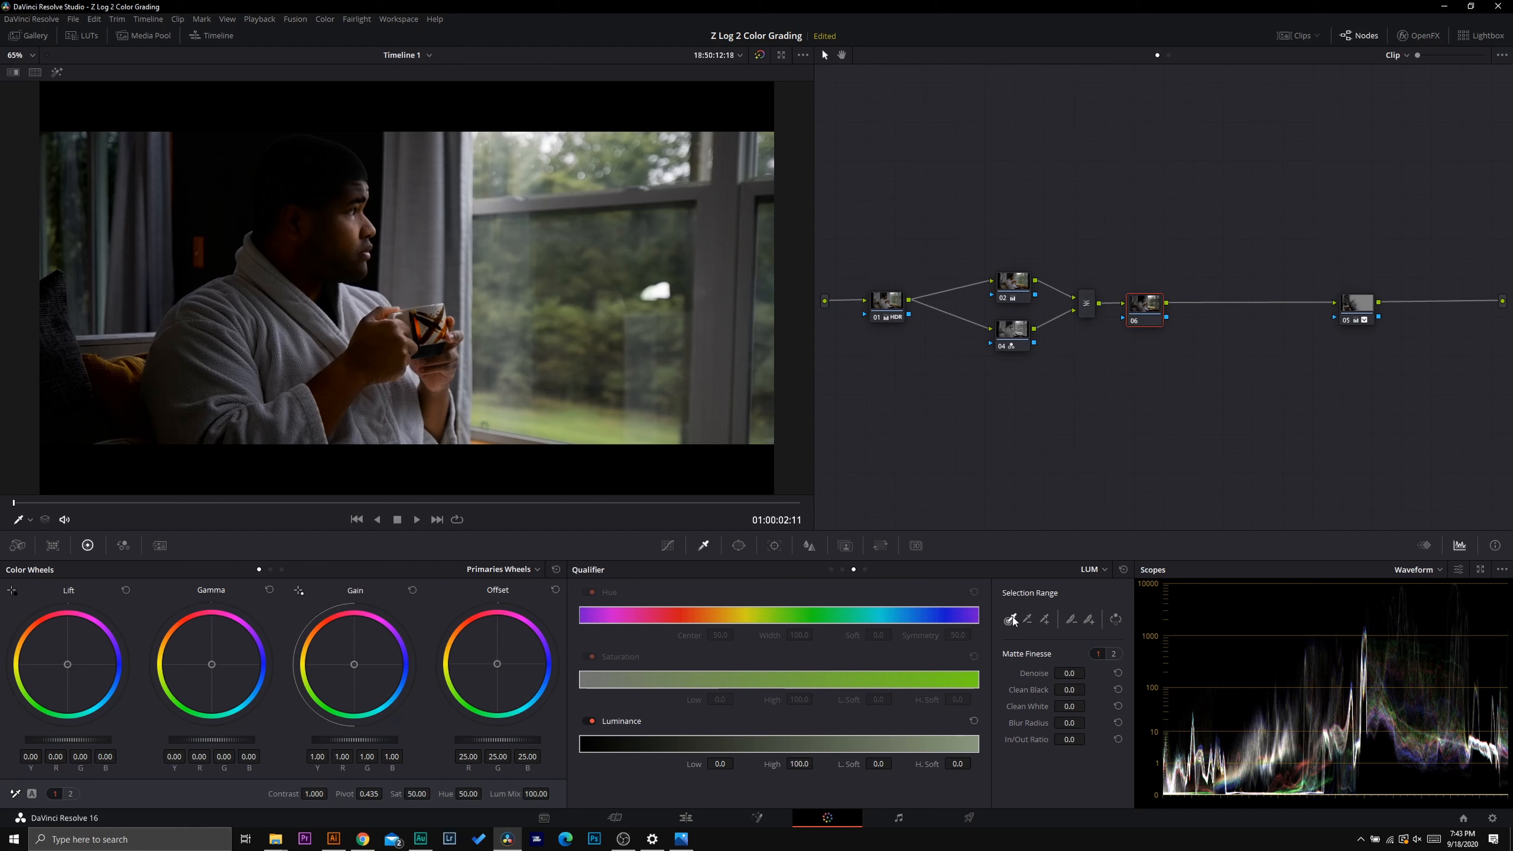
With Highlight on, key the man's skin in node 06 by sampling his face and adding tones up to a 52.8 to 67.5 luminance range
{"action": "left_click", "coordinate": [55, 74]}
{"action": "left_click", "coordinate": [57, 75]}
{"action": "left_click", "coordinate": [358, 224]}
{"action": "key", "text": "shift+h"}
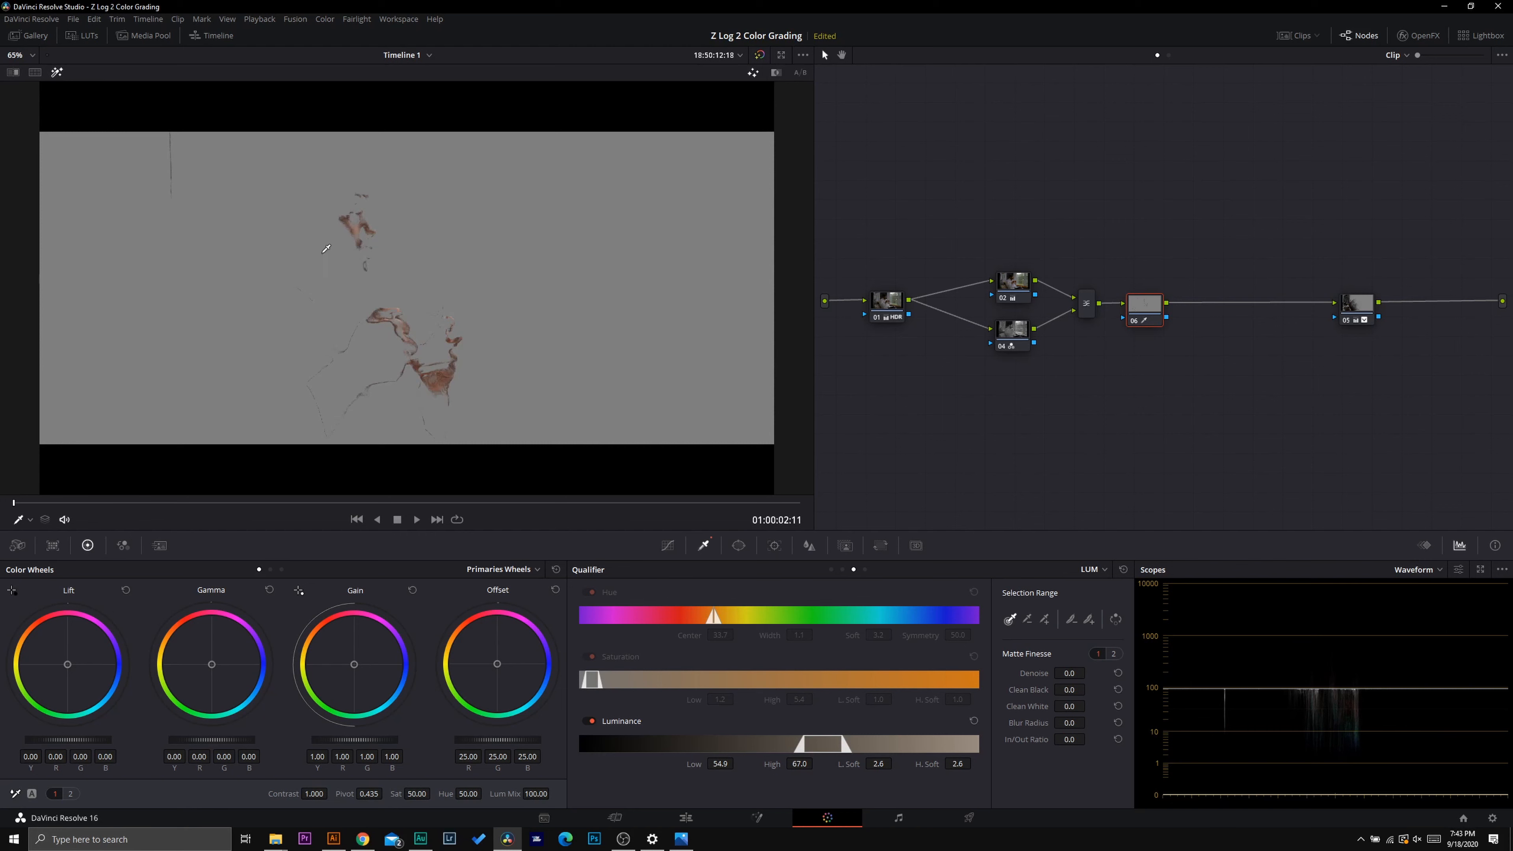
{"action": "left_click", "coordinate": [1045, 620]}
{"action": "left_click", "coordinate": [359, 213]}
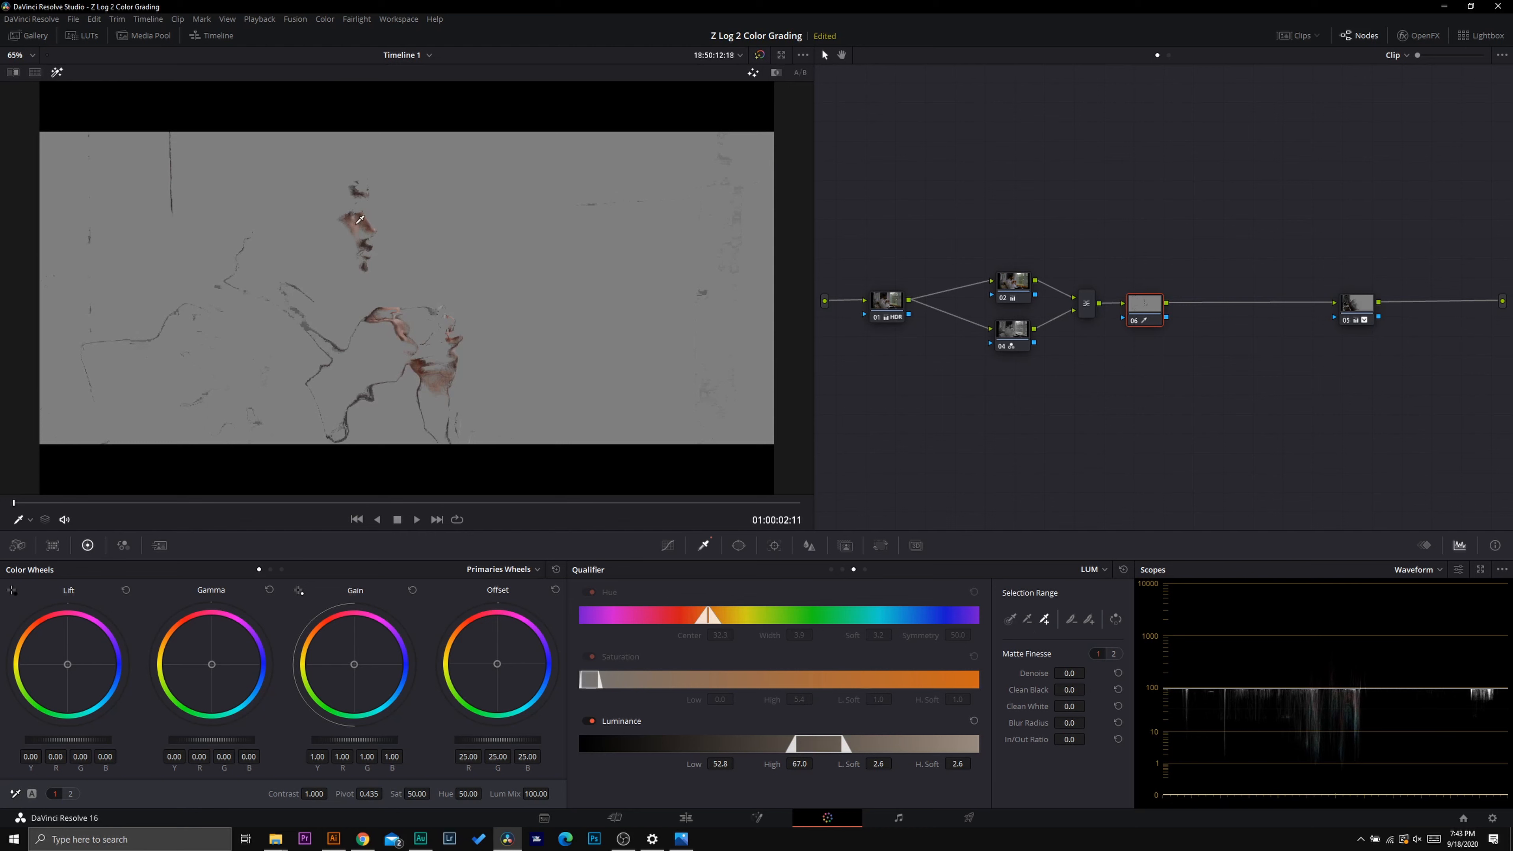
{"action": "left_click_drag", "start_coordinate": [360, 219], "coordinate": [358, 223]}
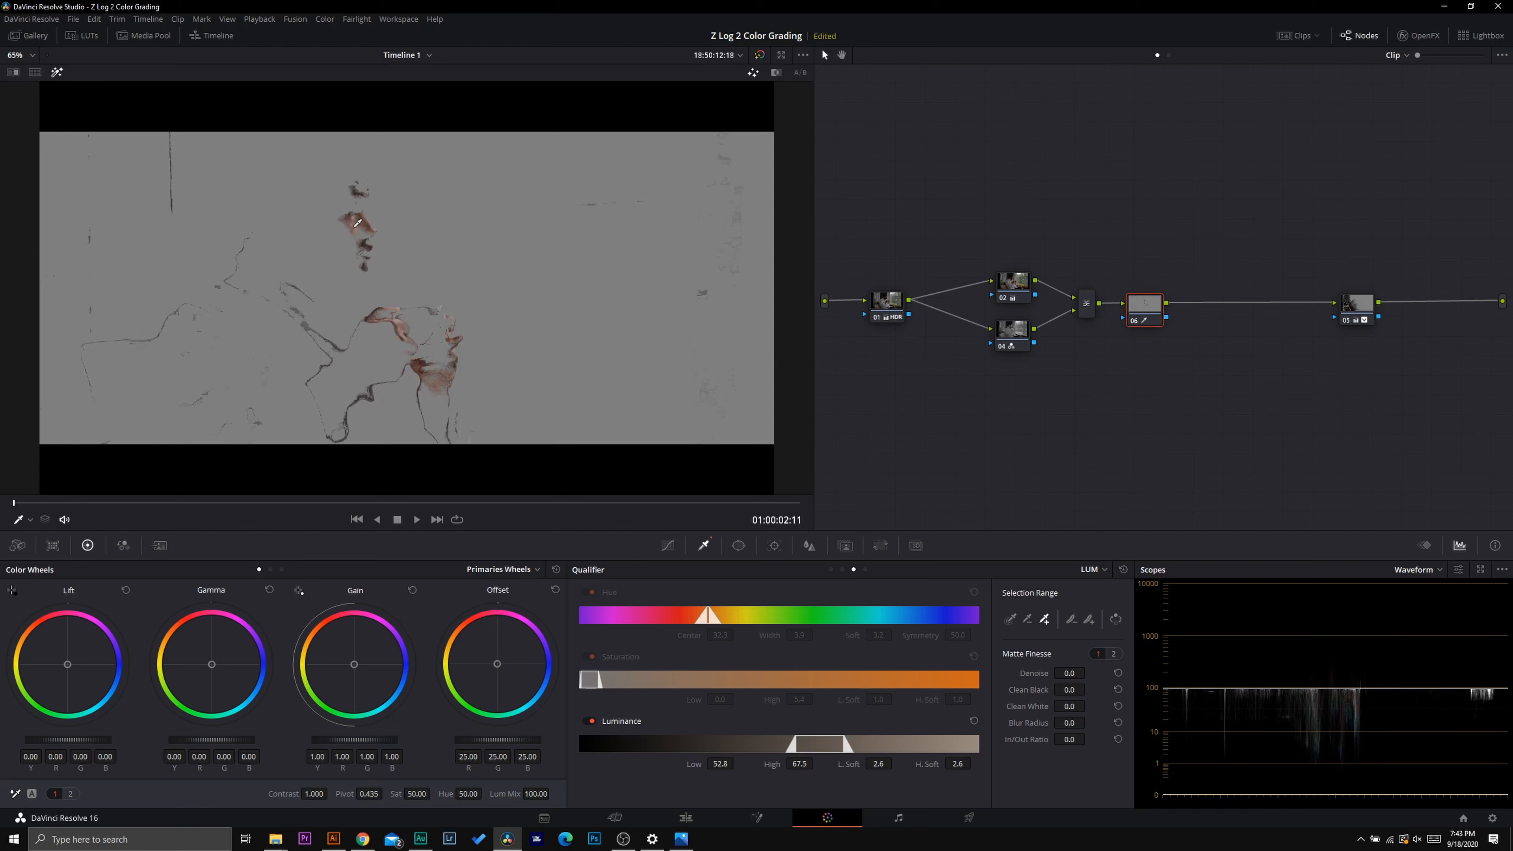
Add softness to node 06's skin key by sampling the man's cheek and jaw, raising luminance L. Soft to 5.0
{"action": "left_click", "coordinate": [1088, 620]}
{"action": "left_click", "coordinate": [348, 246]}
{"action": "left_click_drag", "start_coordinate": [344, 250], "coordinate": [339, 273]}
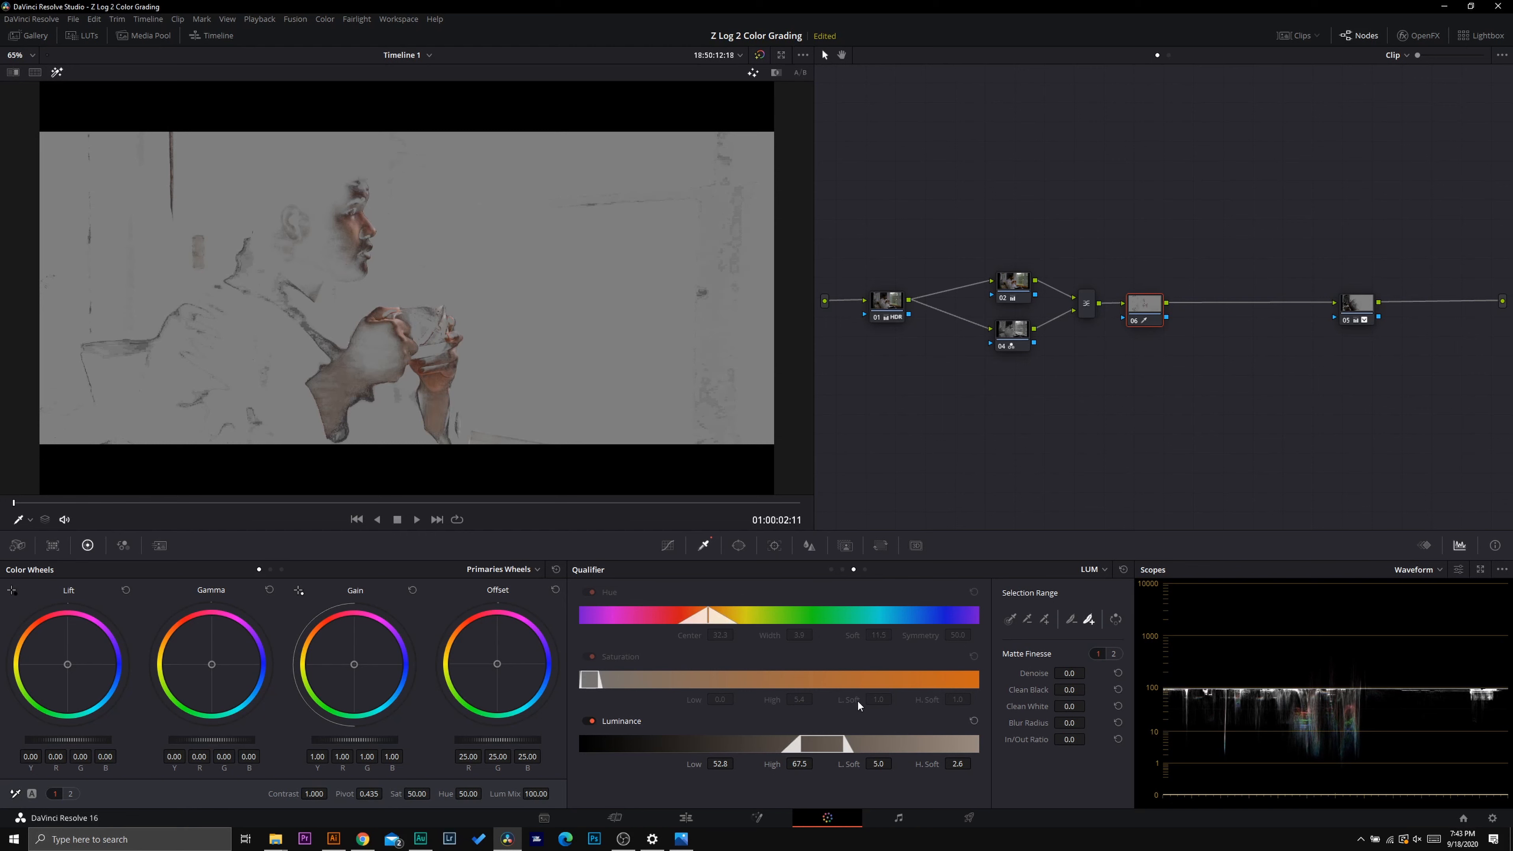
Switch node 06's Qualifier to HSL, set saturation L. Soft to 15.0, and turn Highlight off
{"action": "left_click", "coordinate": [831, 569]}
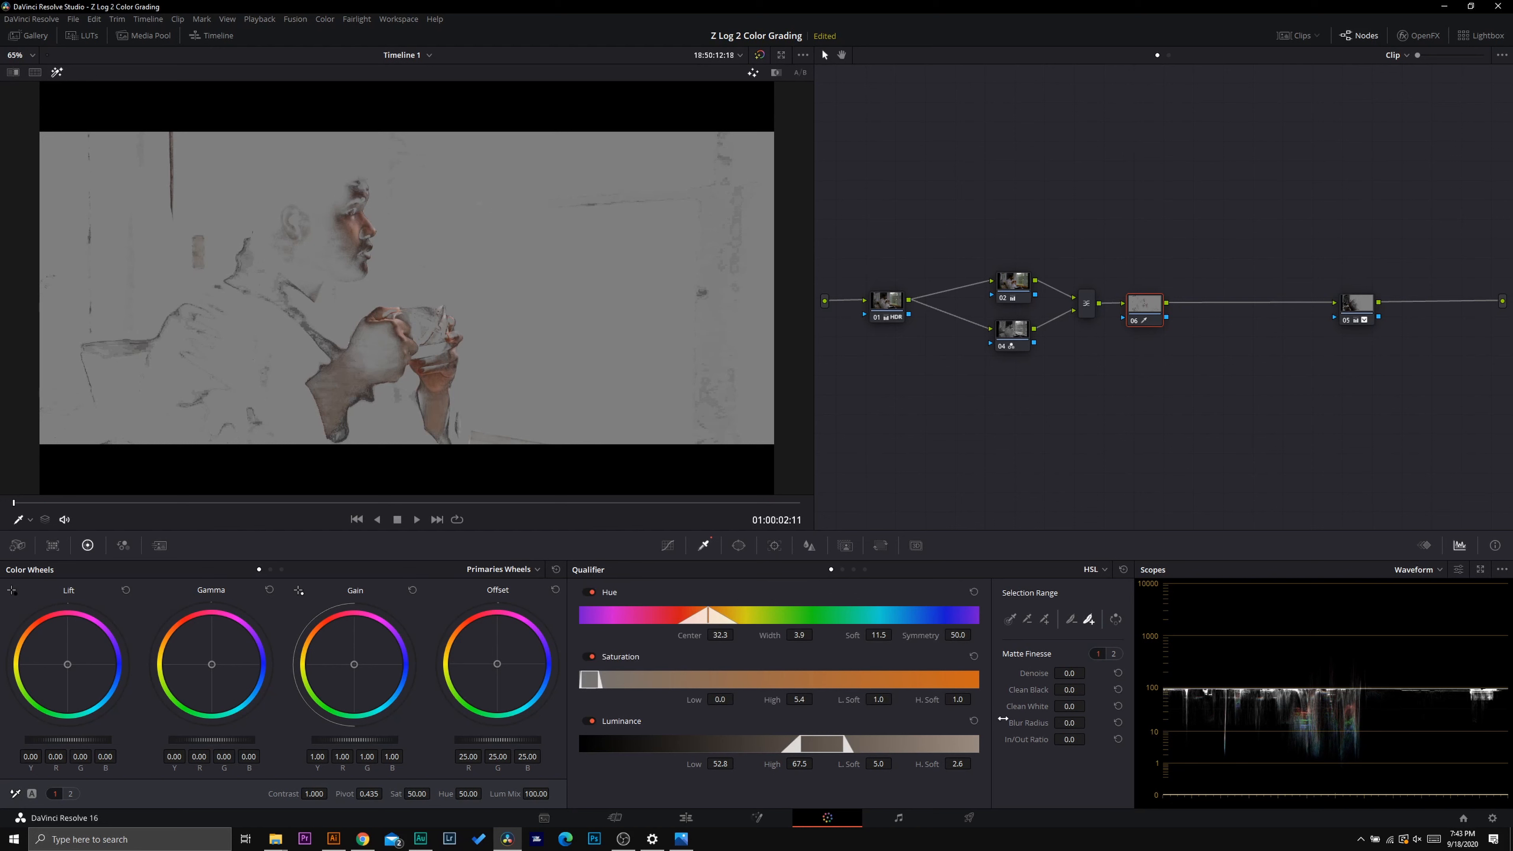
{"action": "left_click_drag", "start_coordinate": [878, 699], "coordinate": [895, 698]}
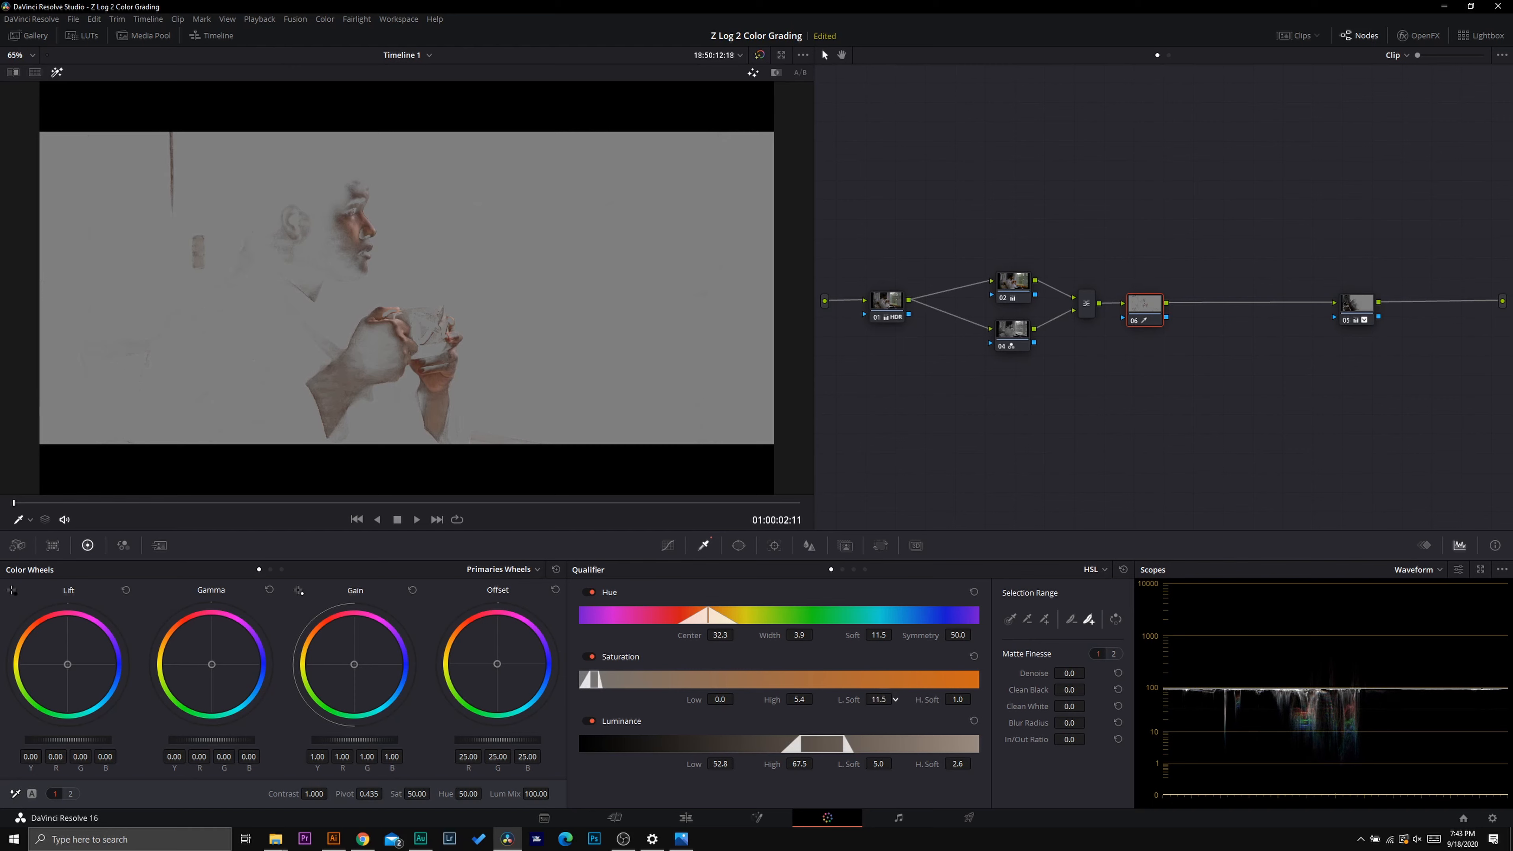
{"action": "left_click", "coordinate": [56, 72]}
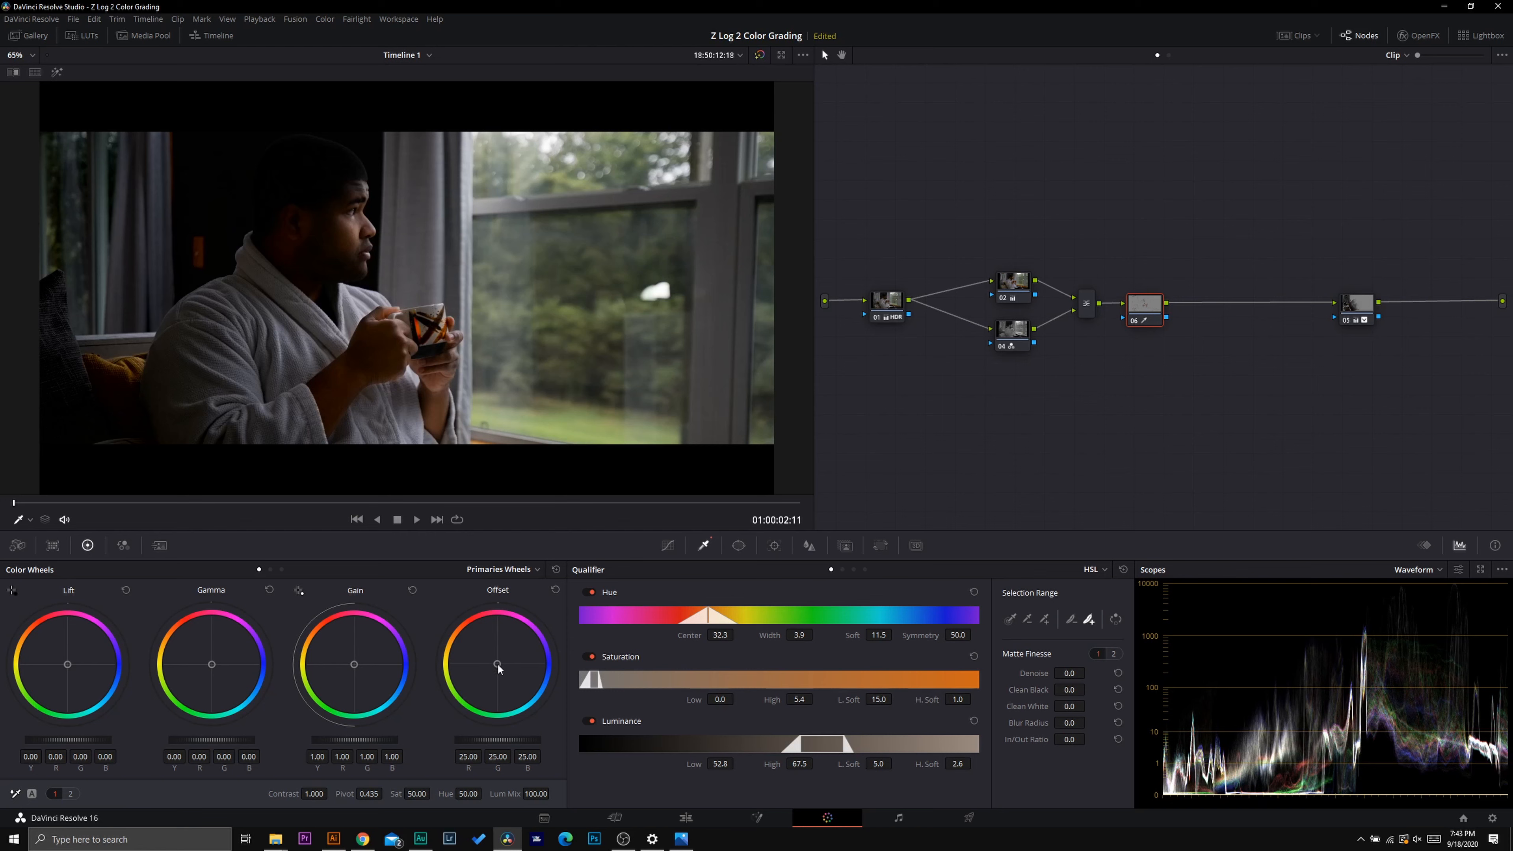
Warm node 06's skin tones with Offset at R 26.34, G 24.31, B 15.23, and check the keyed area with Highlight
{"action": "left_click_drag", "start_coordinate": [498, 668], "coordinate": [489, 661]}
{"action": "left_click", "coordinate": [57, 72]}
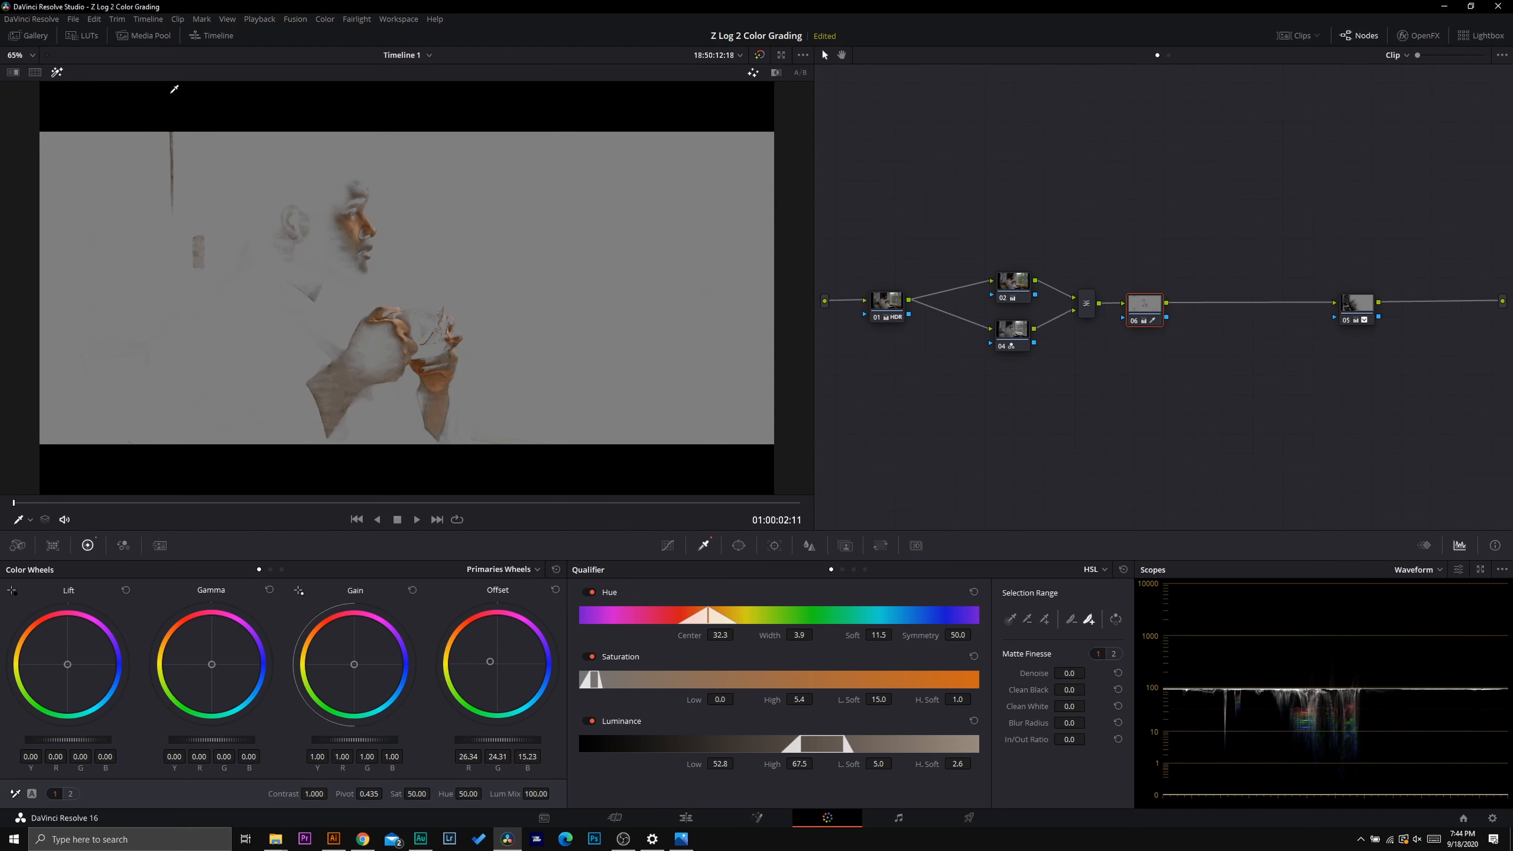
{"action": "left_click", "coordinate": [57, 72]}
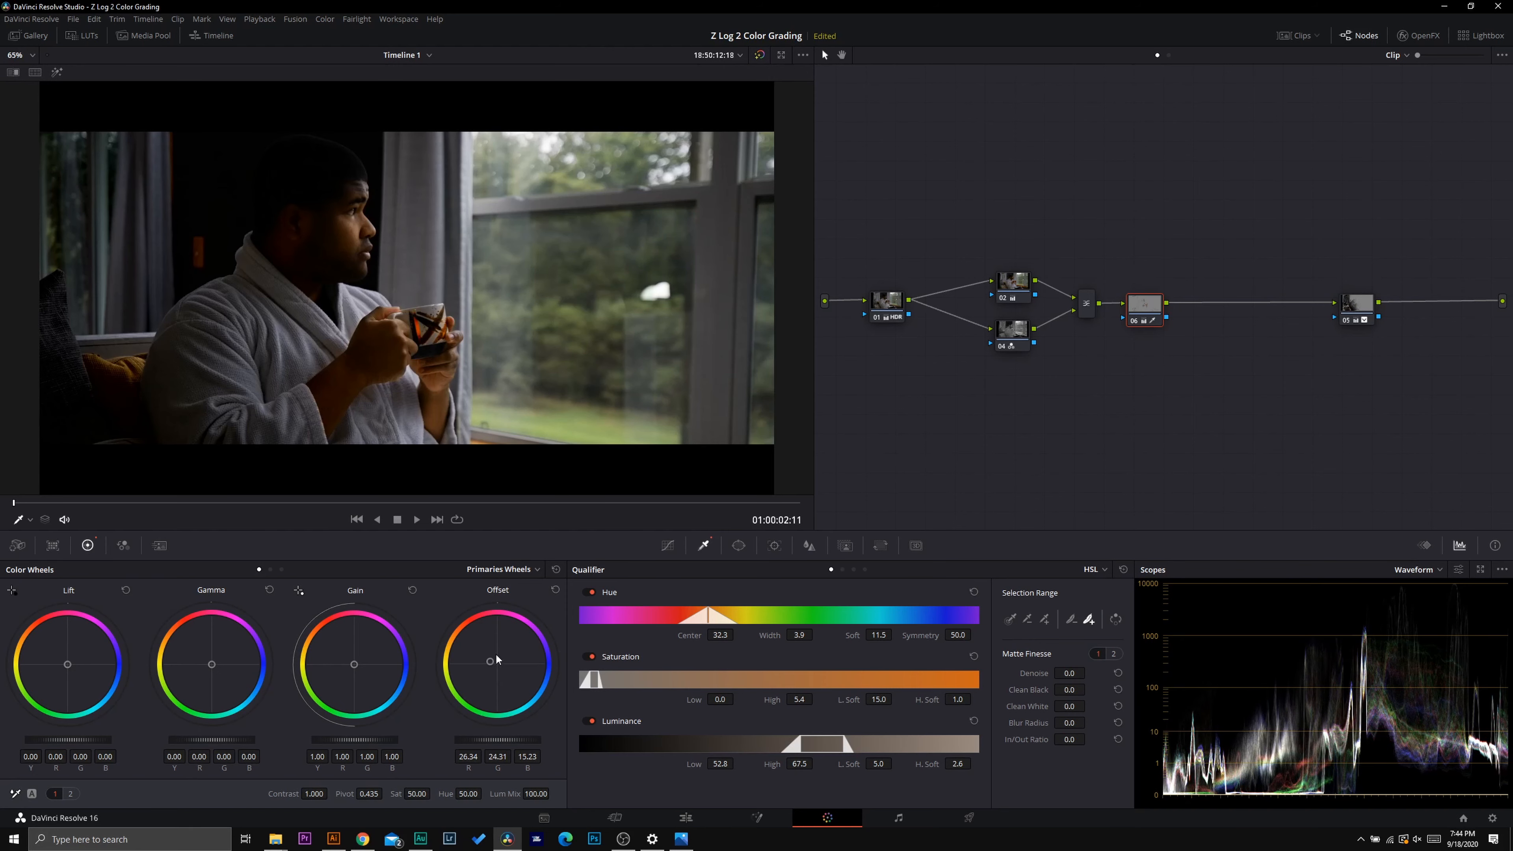
Add a serial node after node 06
{"action": "right_click", "coordinate": [1157, 310]}
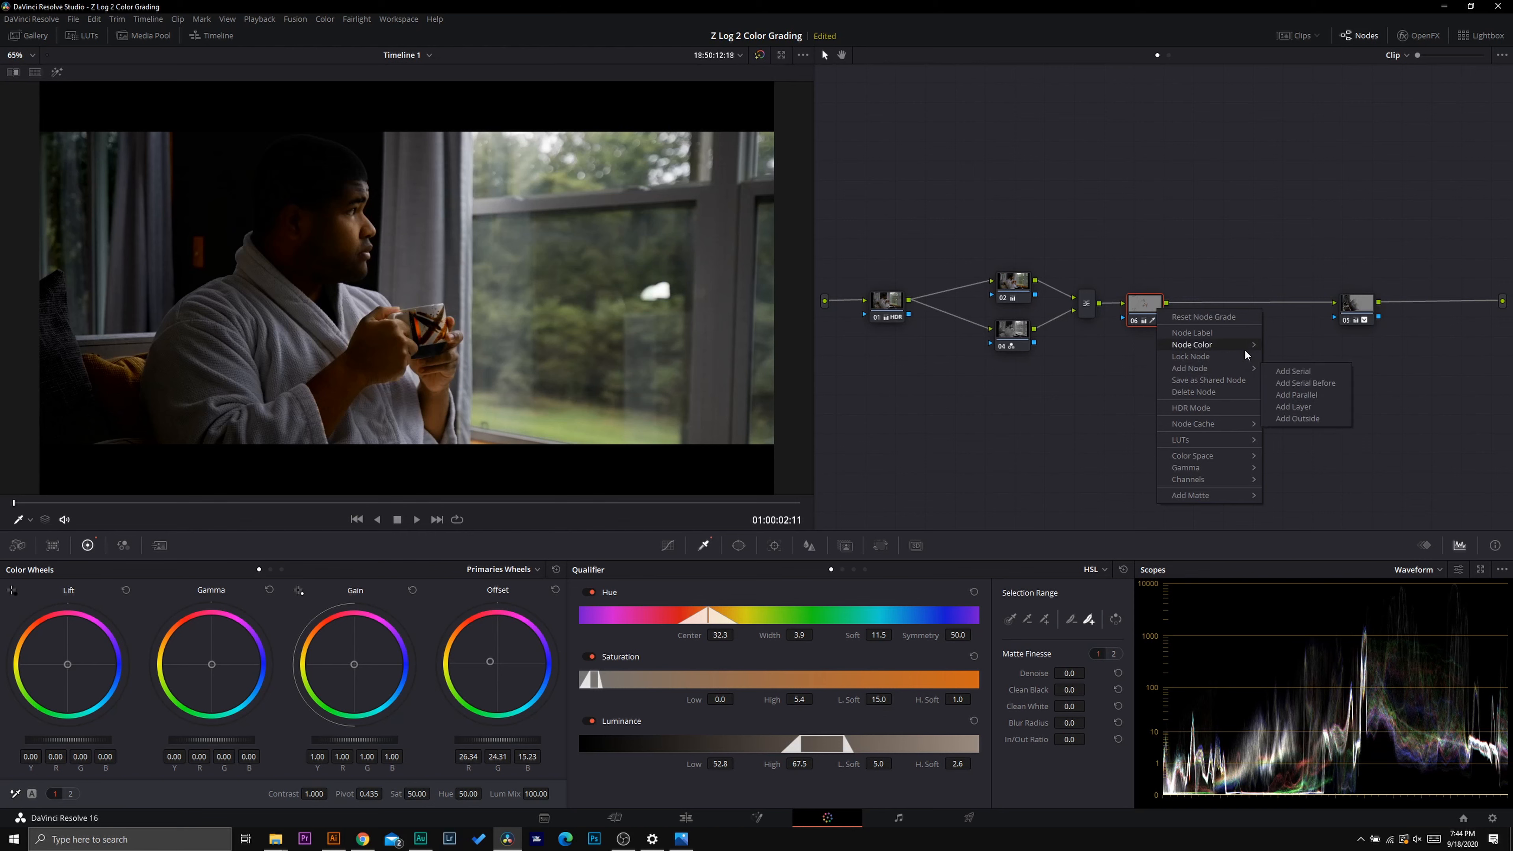
{"action": "mouse_move", "coordinate": [1245, 346]}
{"action": "left_click", "coordinate": [1308, 370]}
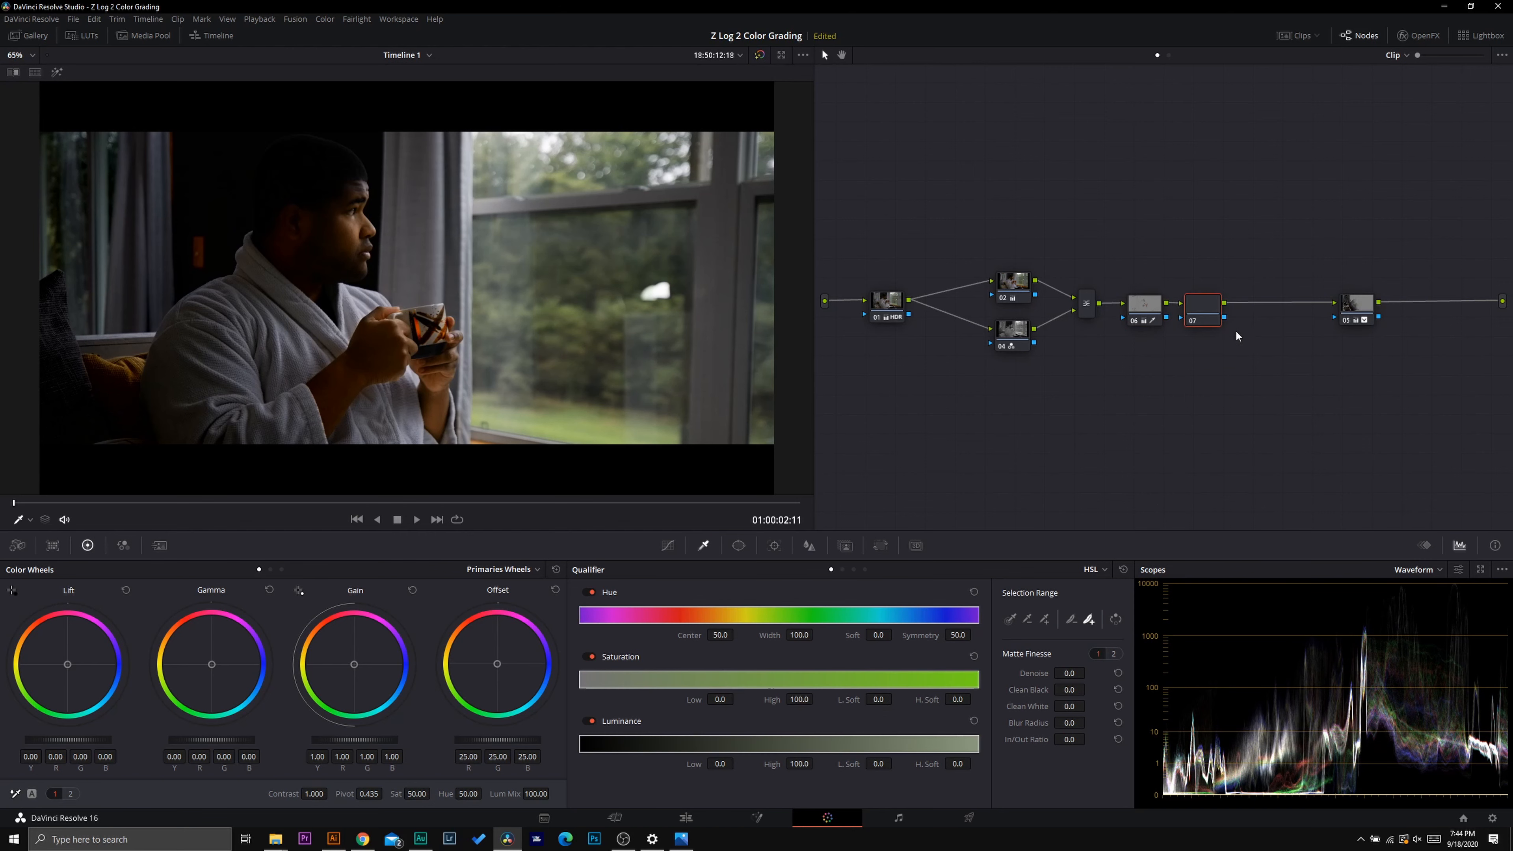
Add a layer node to node 07, connect node 06's key output to the new node, and tidy the node layout
{"action": "right_click", "coordinate": [1197, 310]}
{"action": "mouse_move", "coordinate": [1259, 376]}
{"action": "left_click", "coordinate": [1334, 406]}
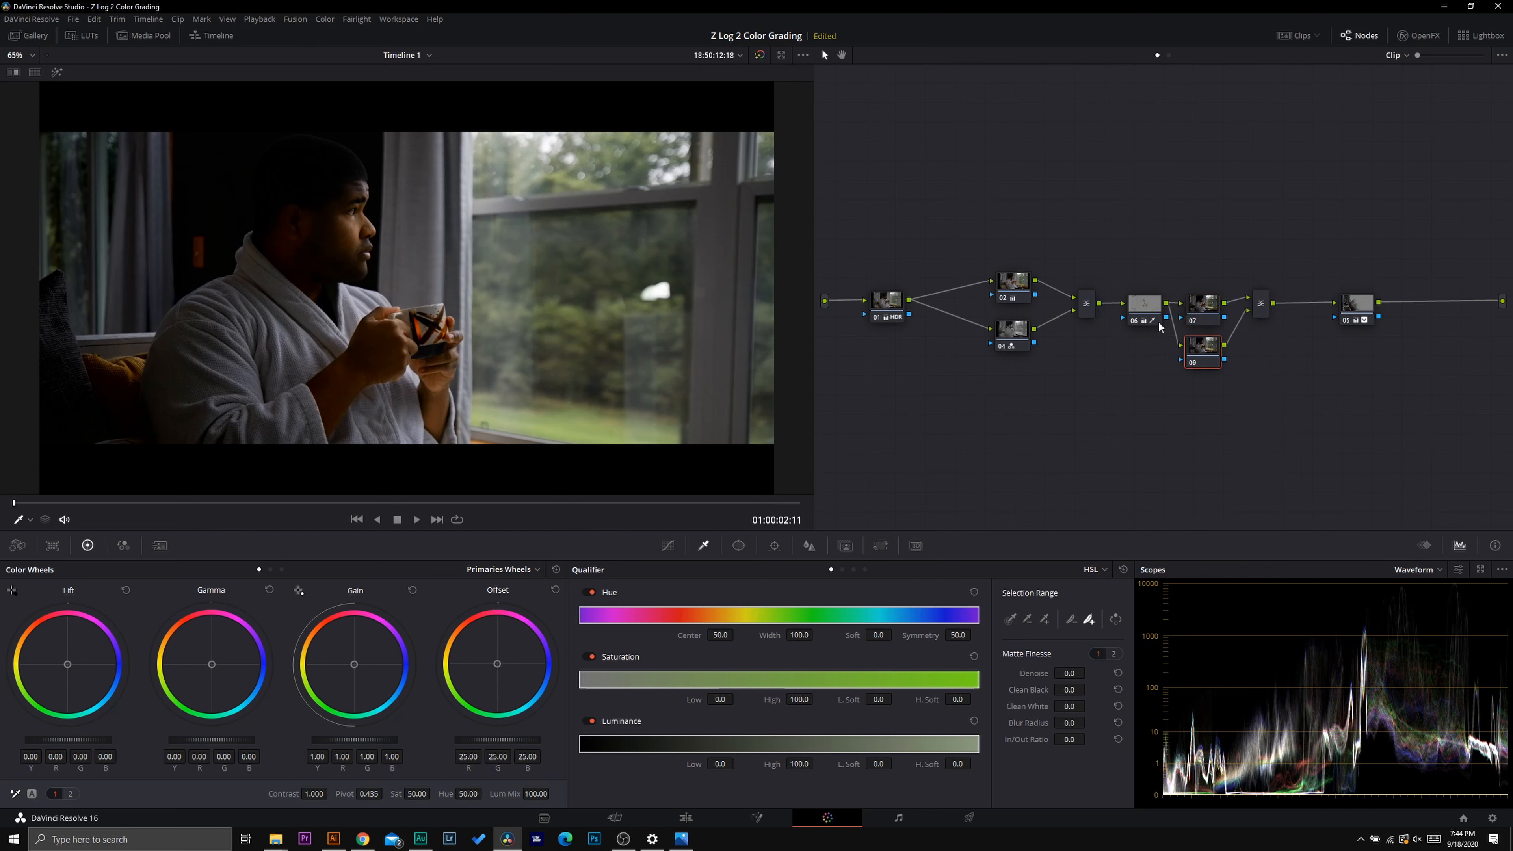
{"action": "left_click_drag", "start_coordinate": [1175, 361], "coordinate": [1216, 358]}
{"action": "left_click", "coordinate": [1262, 306]}
{"action": "left_click_drag", "start_coordinate": [1264, 309], "coordinate": [1212, 307]}
Switch node 07 to the Log wheels and warm its Shadow to R 0.21, G -0.05, B -0.16
{"action": "left_click", "coordinate": [1202, 316]}
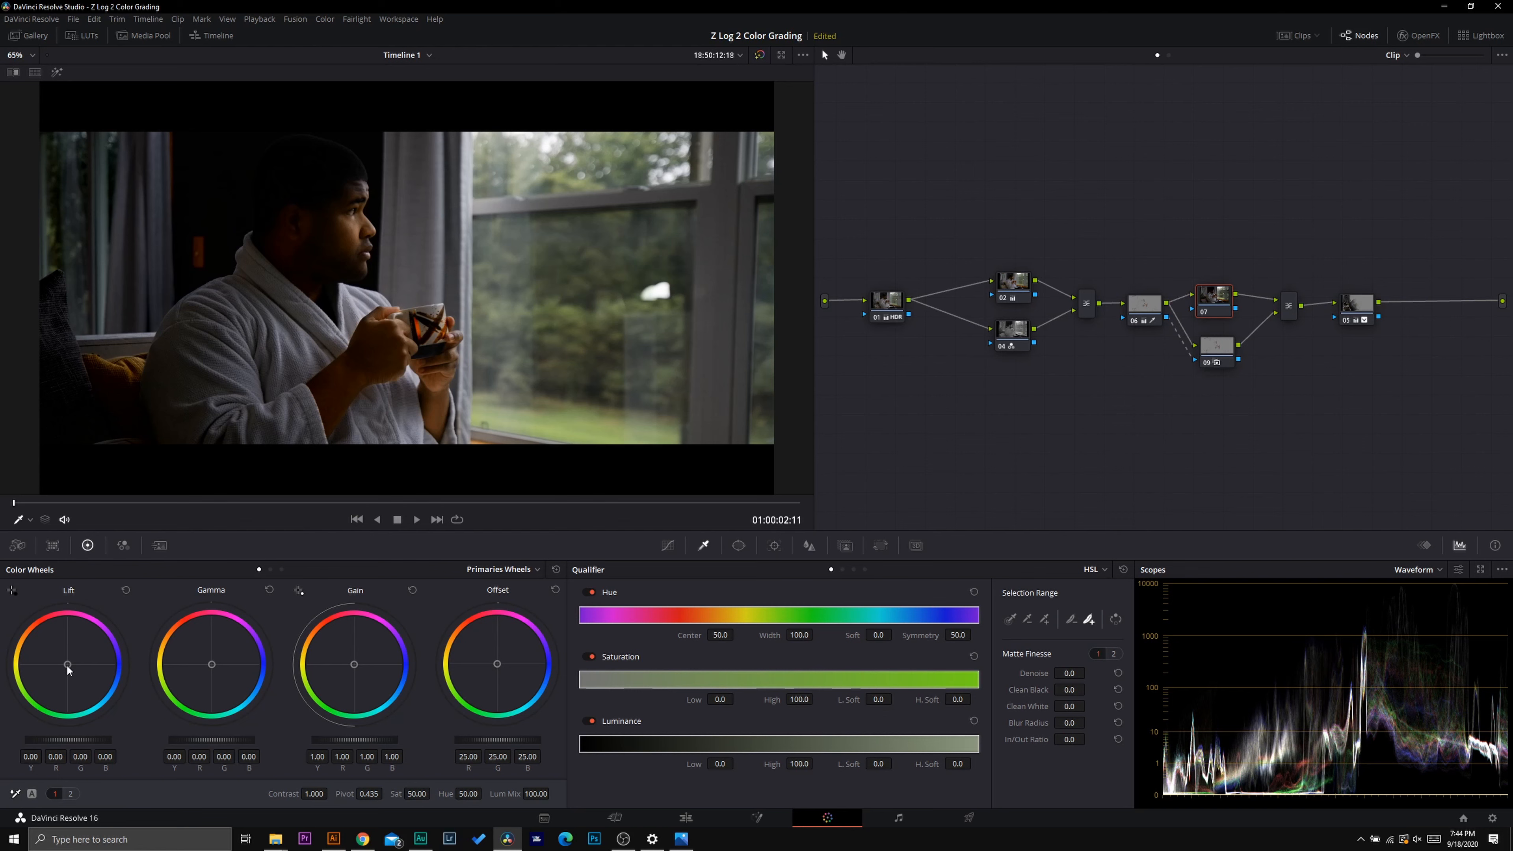
{"action": "left_click", "coordinate": [512, 569]}
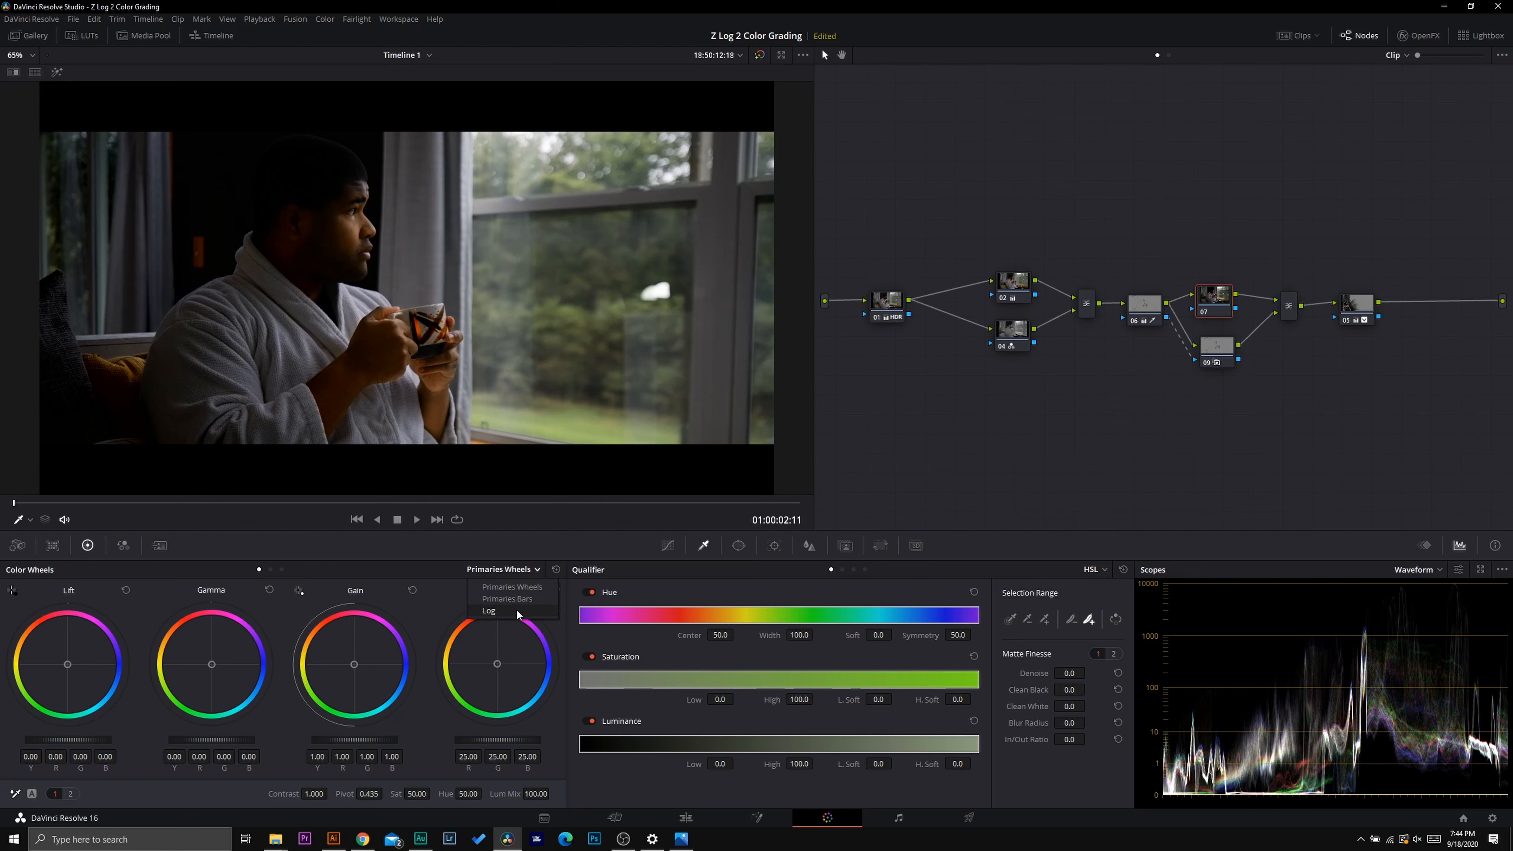
{"action": "left_click", "coordinate": [517, 612]}
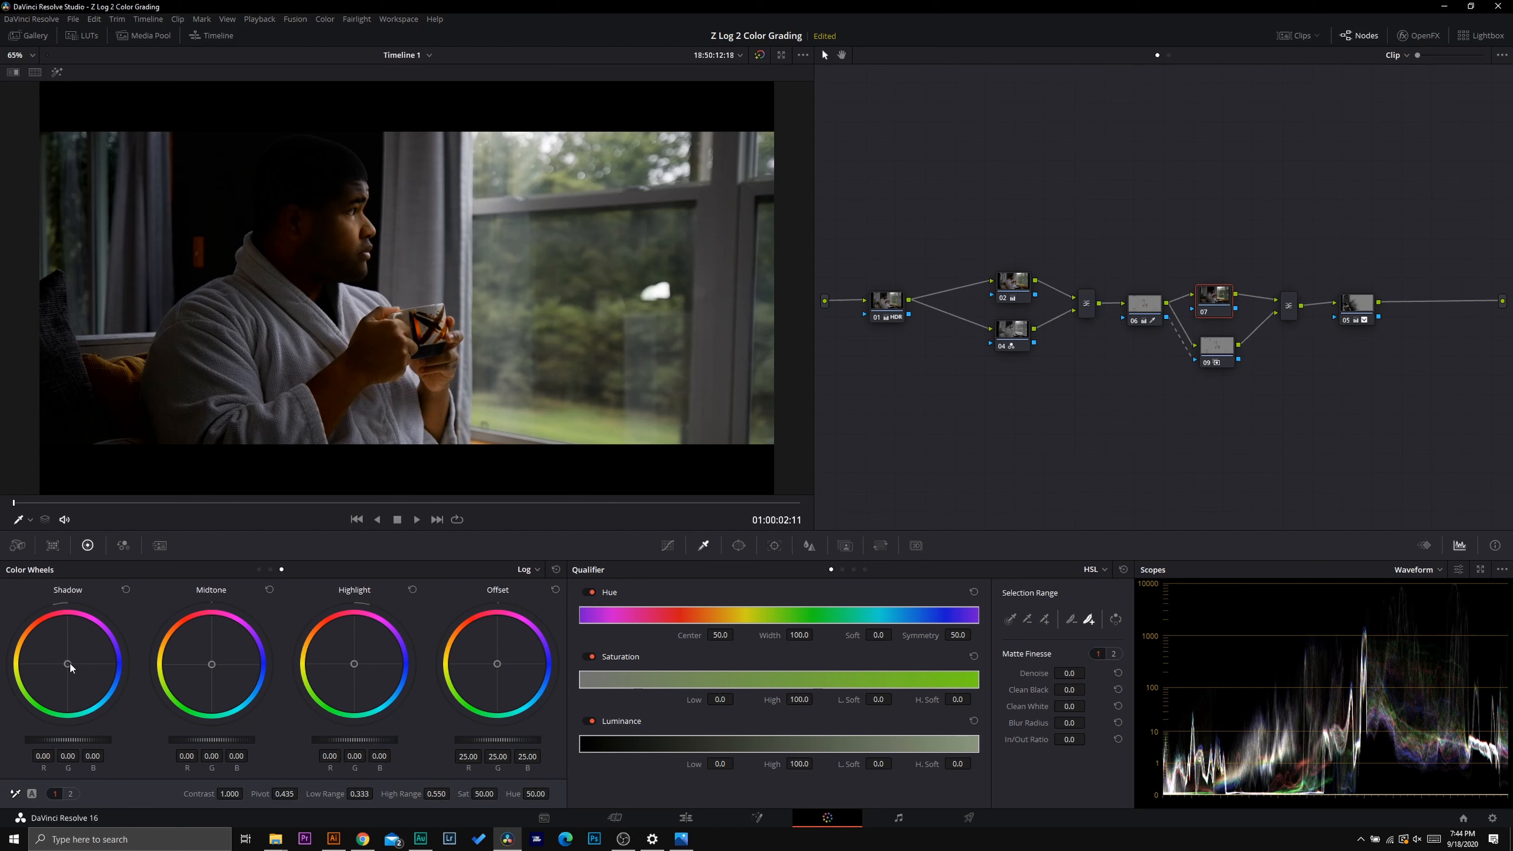
{"action": "left_click_drag", "start_coordinate": [67, 665], "coordinate": [61, 654]}
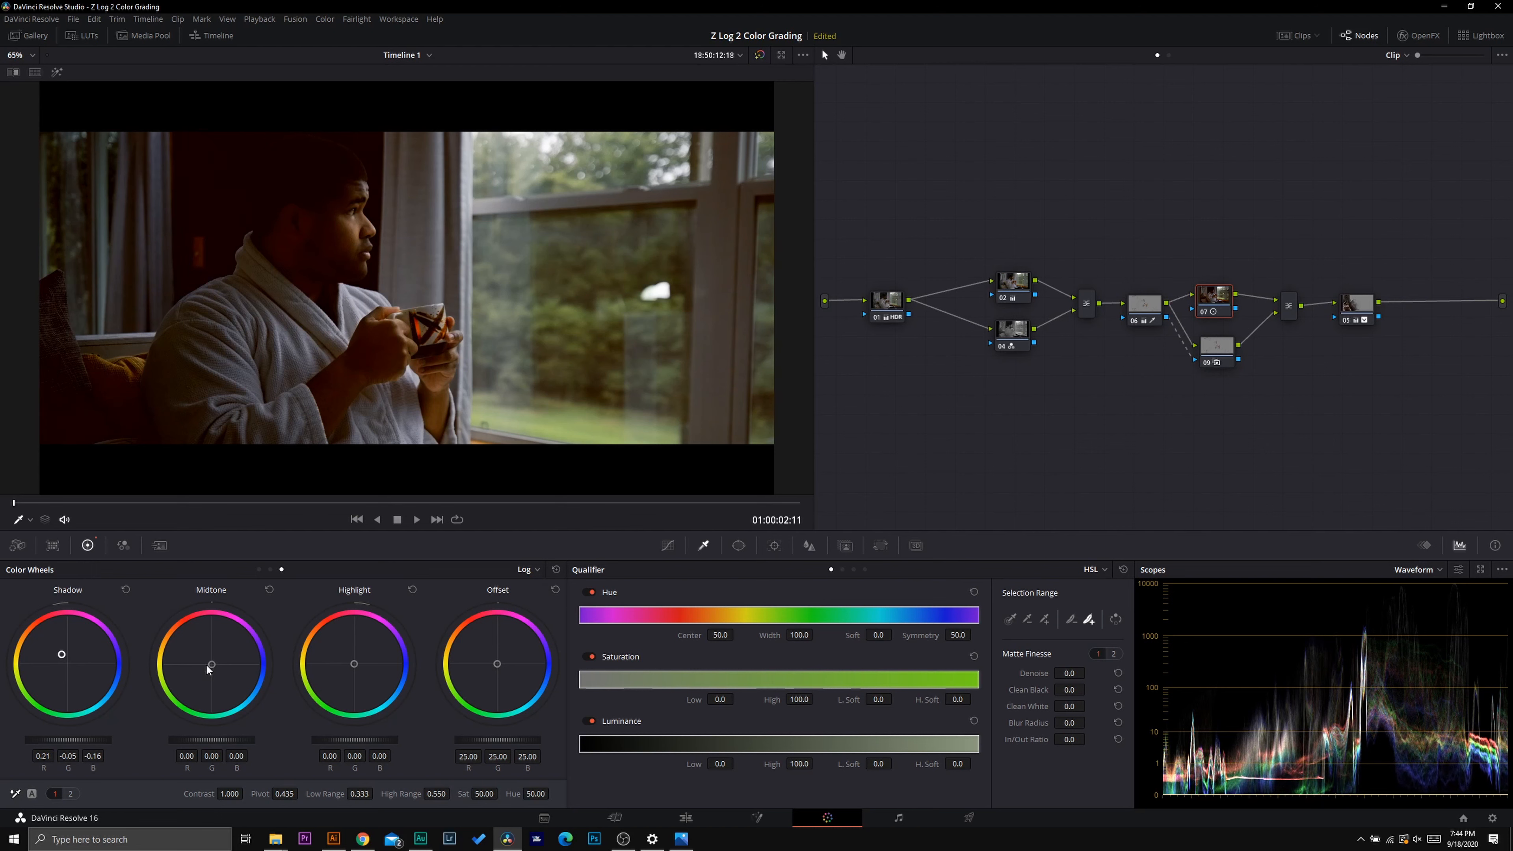
Set node 07's Low Range to 0.015 and tint its Midtone toward yellow-green at R -0.05, G 0.03, B -0.16
{"action": "left_click_drag", "start_coordinate": [211, 664], "coordinate": [192, 690]}
{"action": "left_click_drag", "start_coordinate": [363, 793], "coordinate": [263, 792]}
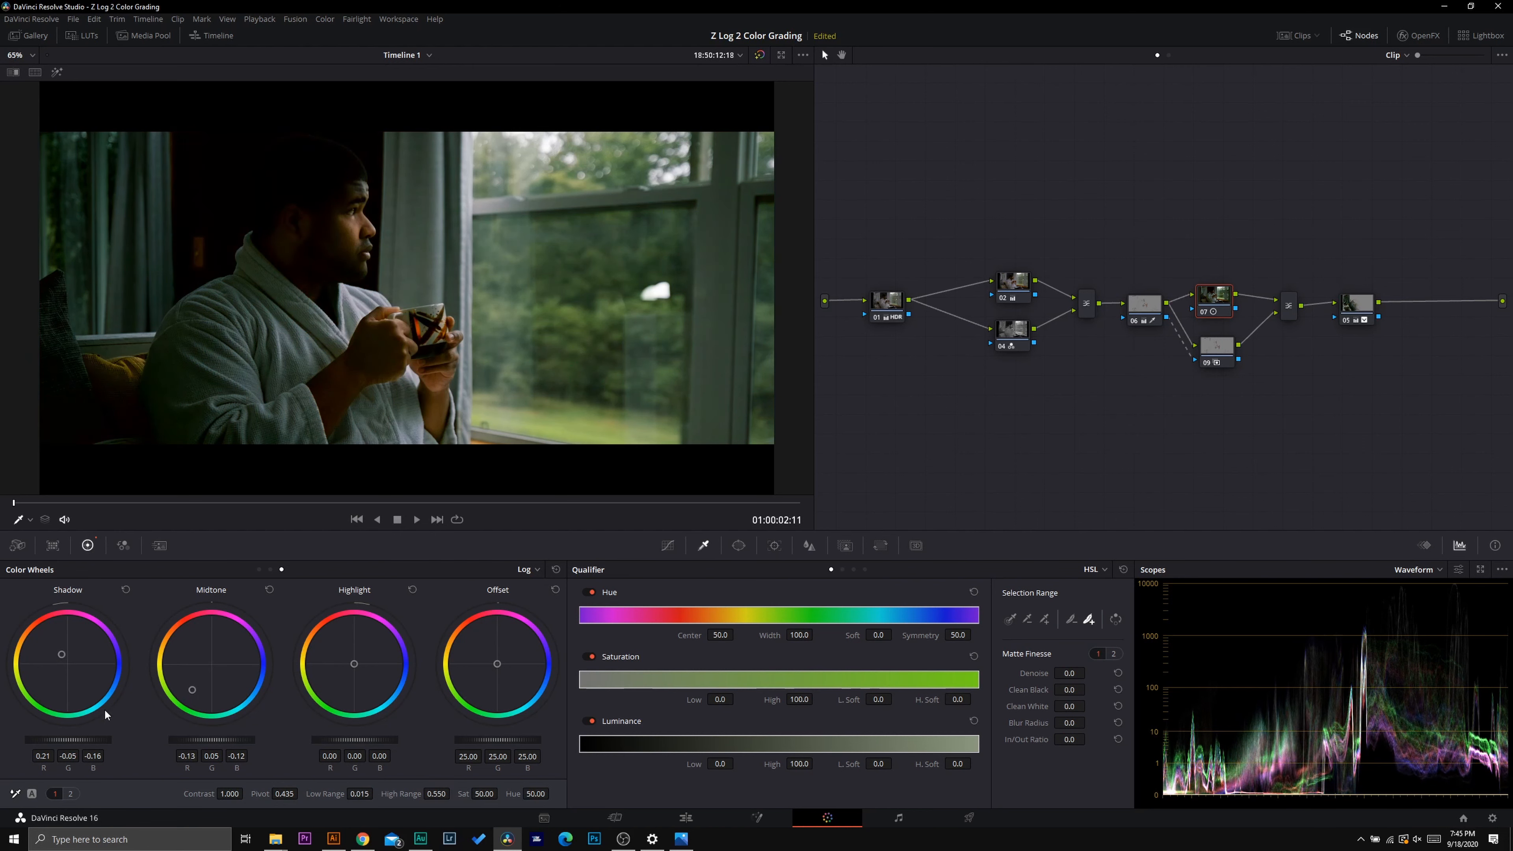
{"action": "left_click_drag", "start_coordinate": [185, 694], "coordinate": [183, 674]}
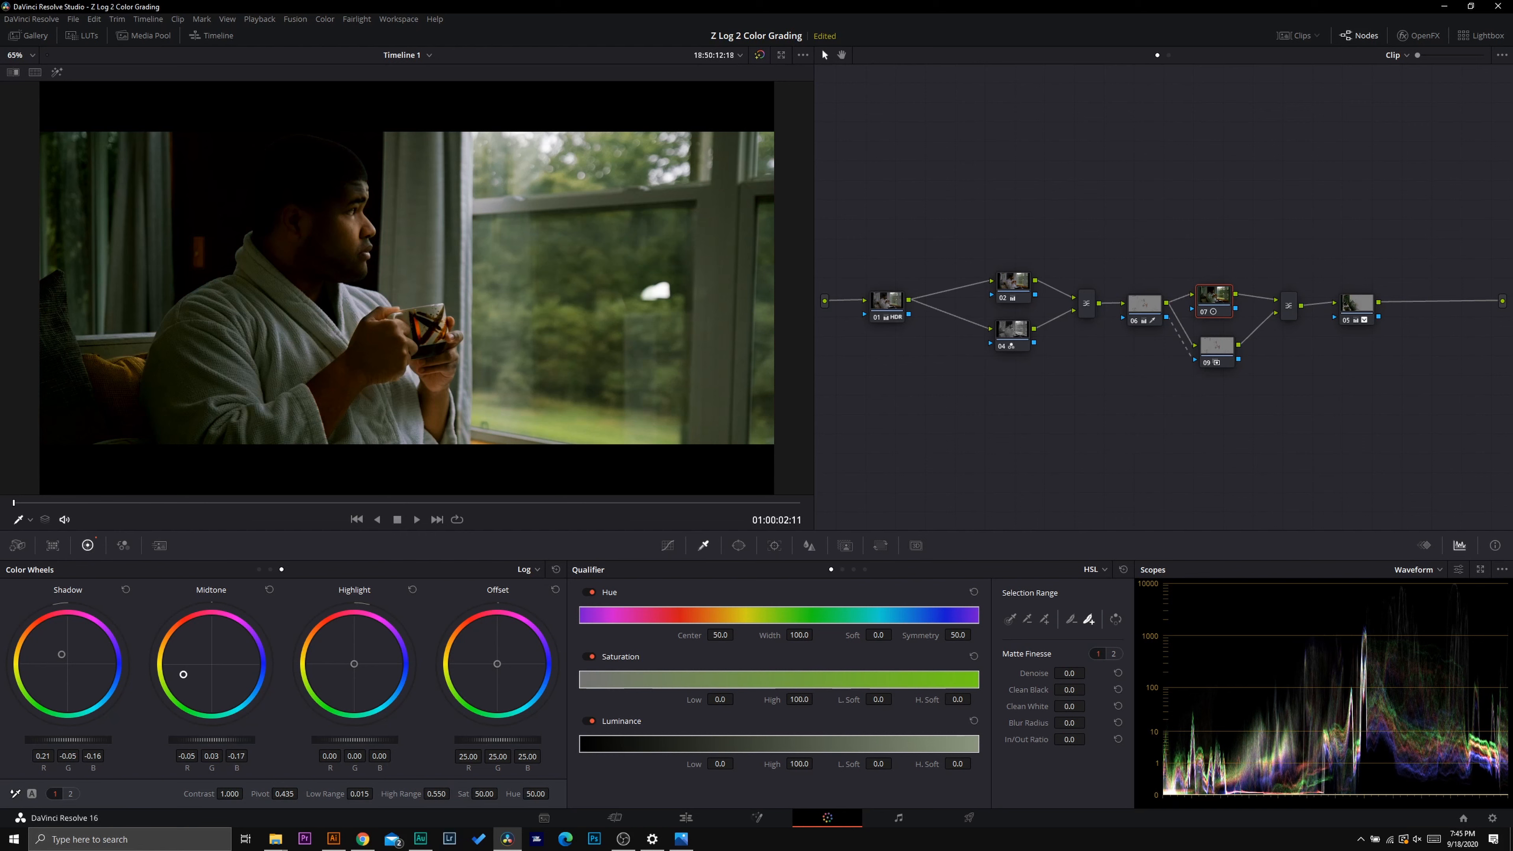
{"action": "left_click_drag", "start_coordinate": [184, 674], "coordinate": [184, 673]}
Reduce the warm shift on node 06's skin tones with Offset at R 26.25, G 23.83, B 19.93
{"action": "left_click", "coordinate": [1146, 302]}
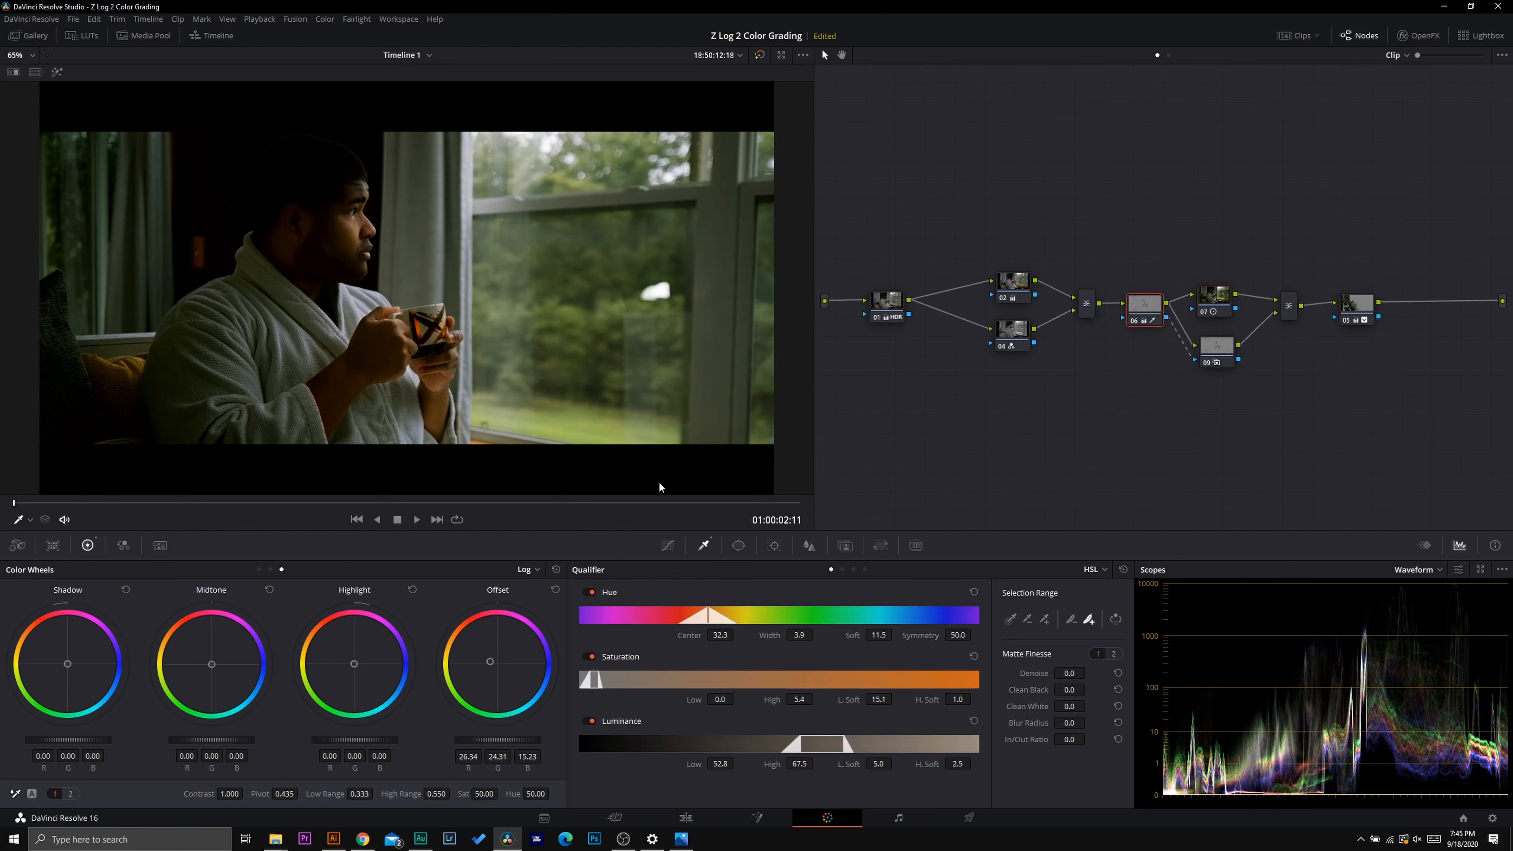
{"action": "left_click_drag", "start_coordinate": [490, 662], "coordinate": [492, 663]}
Warm node 07's Highlight to R 0.22, G -0.02, B -0.40 with High Range 0.422
{"action": "left_click", "coordinate": [1215, 298]}
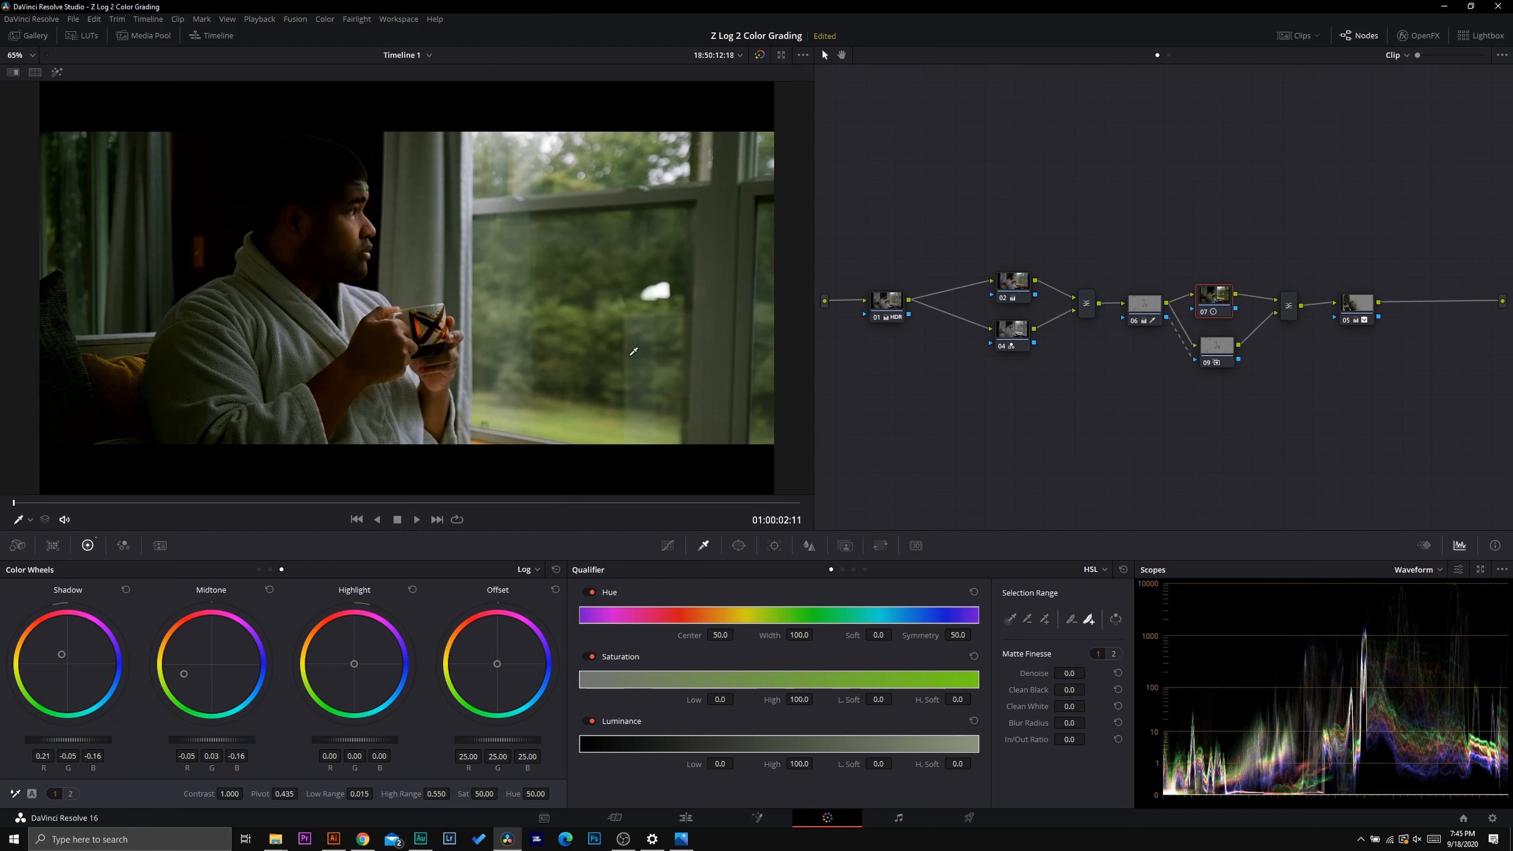
{"action": "mouse_move", "coordinate": [352, 671]}
{"action": "left_mouse_down"}
{"action": "mouse_move", "coordinate": [340, 653]}
{"action": "mouse_move", "coordinate": [357, 640]}
{"action": "mouse_move", "coordinate": [341, 646]}
{"action": "left_mouse_up"}
{"action": "mouse_move", "coordinate": [437, 794]}
{"action": "left_mouse_down"}
{"action": "mouse_move", "coordinate": [411, 794]}
{"action": "mouse_move", "coordinate": [441, 793]}
{"action": "left_mouse_up"}
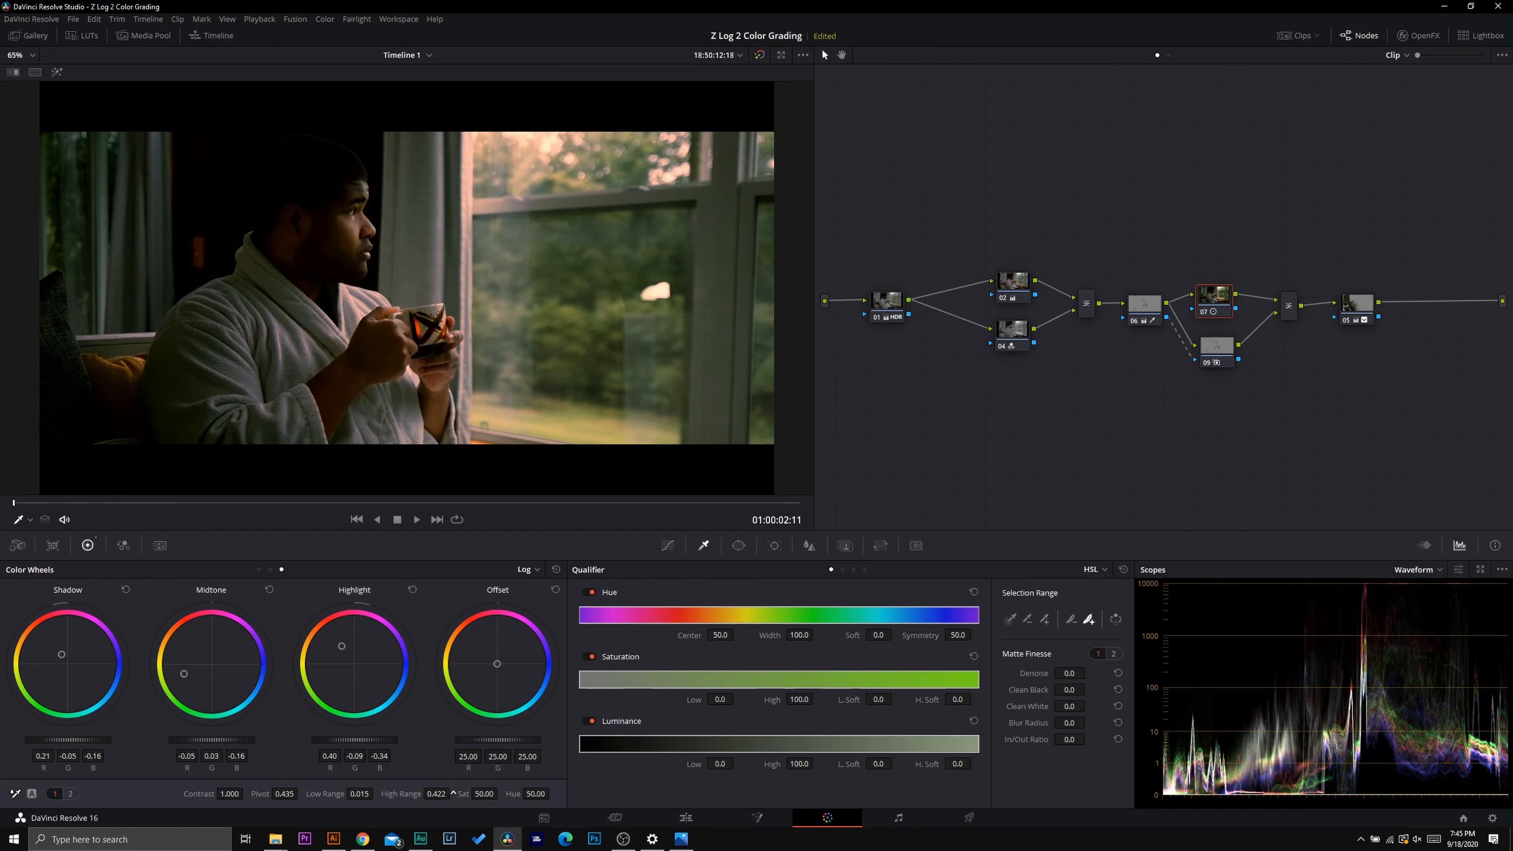
{"action": "left_click_drag", "start_coordinate": [335, 627], "coordinate": [340, 655]}
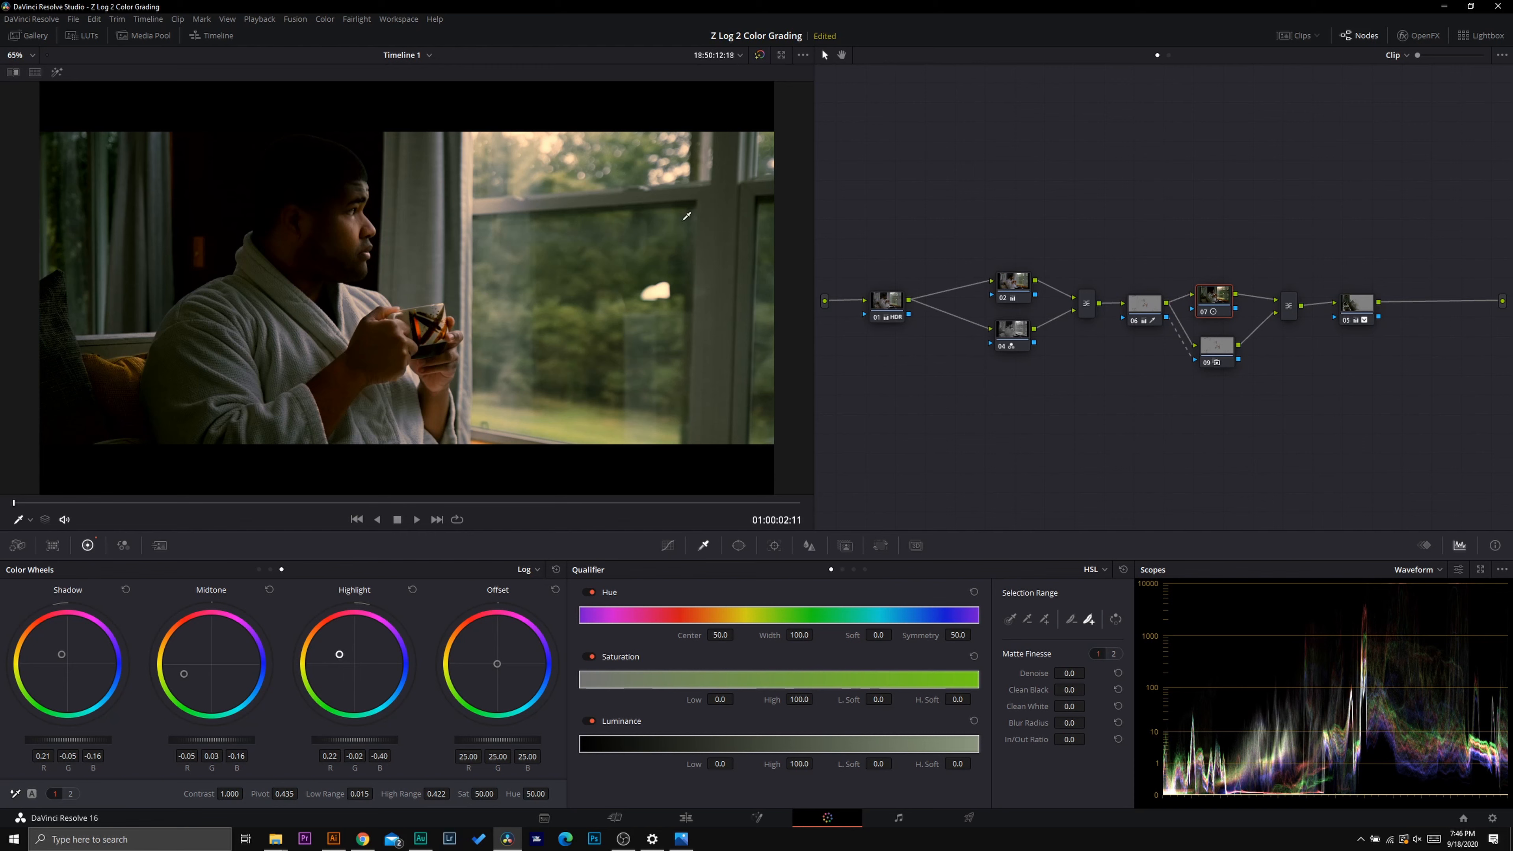
In node 06, warm the Highlight with High Range 0.354 and darken Offset to R 18.45, G 16.03, B 12.13
{"action": "left_click", "coordinate": [1150, 317]}
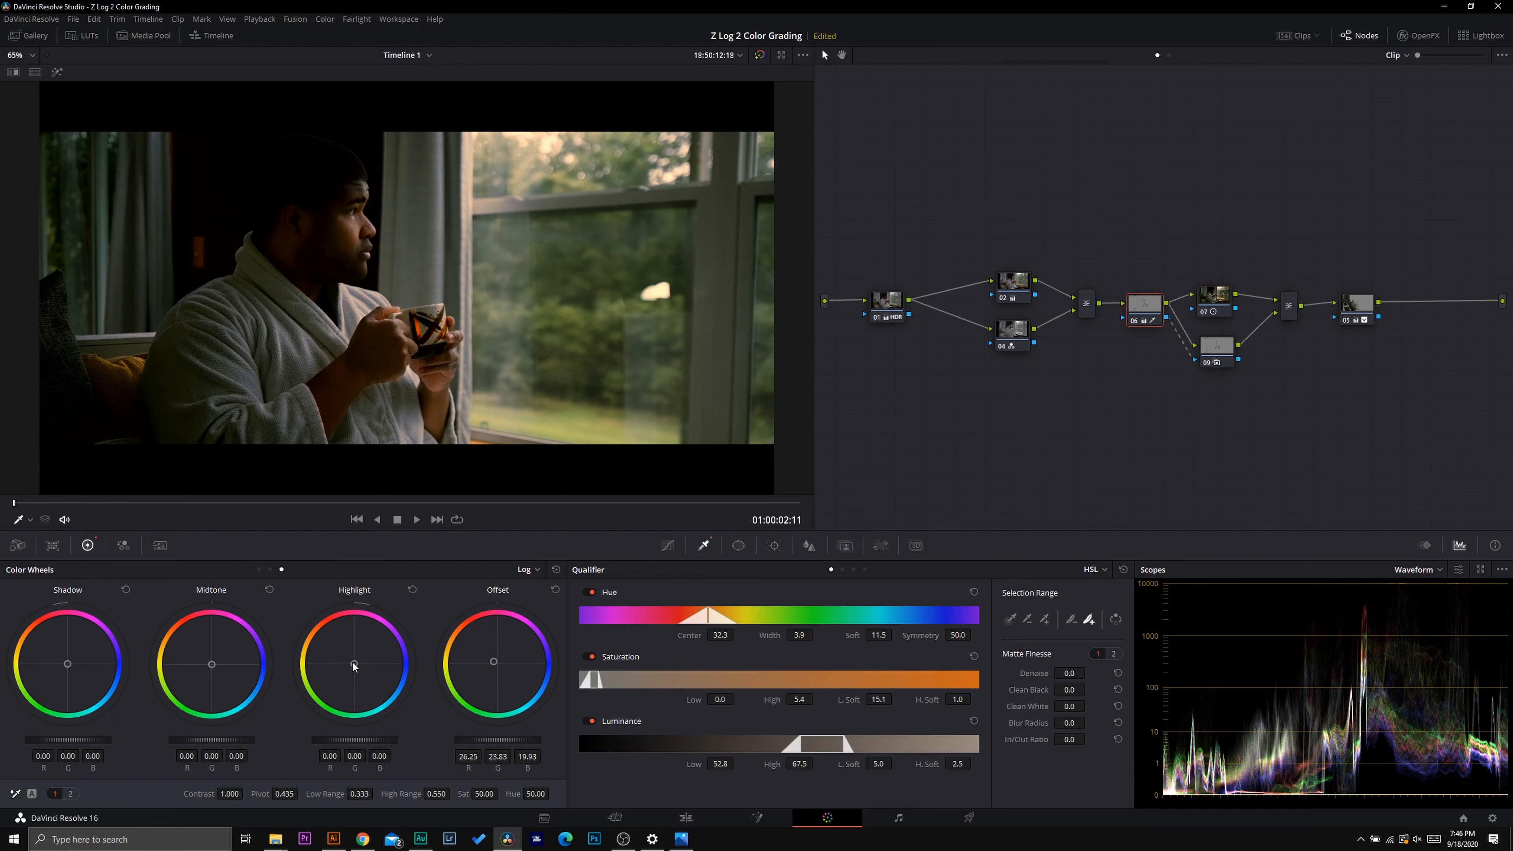
{"action": "left_click_drag", "start_coordinate": [353, 666], "coordinate": [379, 627]}
{"action": "left_click_drag", "start_coordinate": [438, 790], "coordinate": [416, 790]}
{"action": "left_click_drag", "start_coordinate": [380, 631], "coordinate": [332, 653]}
{"action": "left_click_drag", "start_coordinate": [497, 740], "coordinate": [476, 740]}
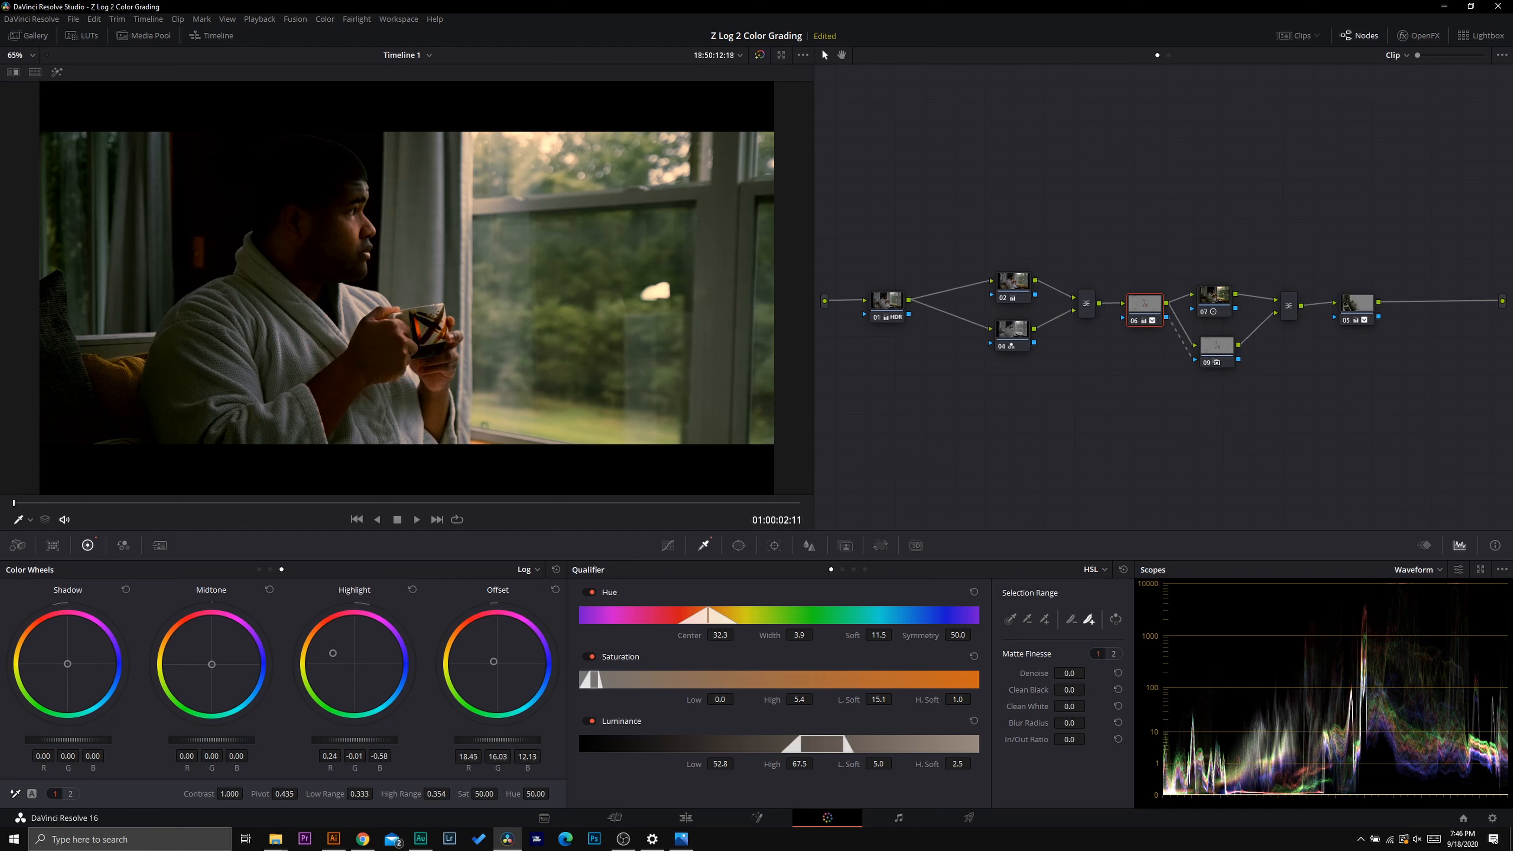
{"action": "left_click_drag", "start_coordinate": [333, 655], "coordinate": [330, 650]}
Compare node 01's image with the full grade using Highlight
{"action": "left_click", "coordinate": [893, 307]}
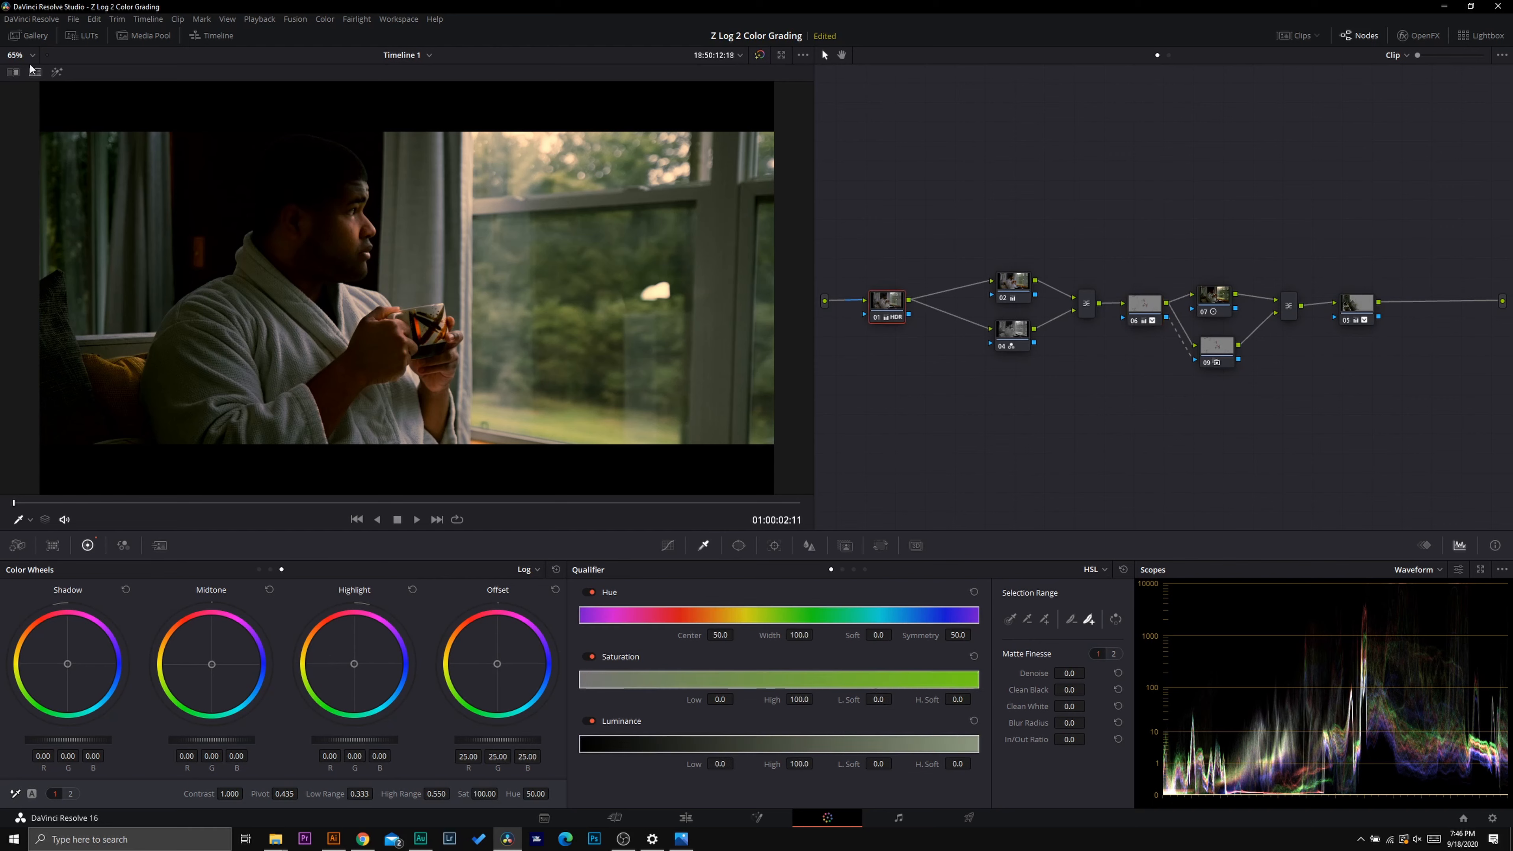
{"action": "left_click", "coordinate": [56, 72]}
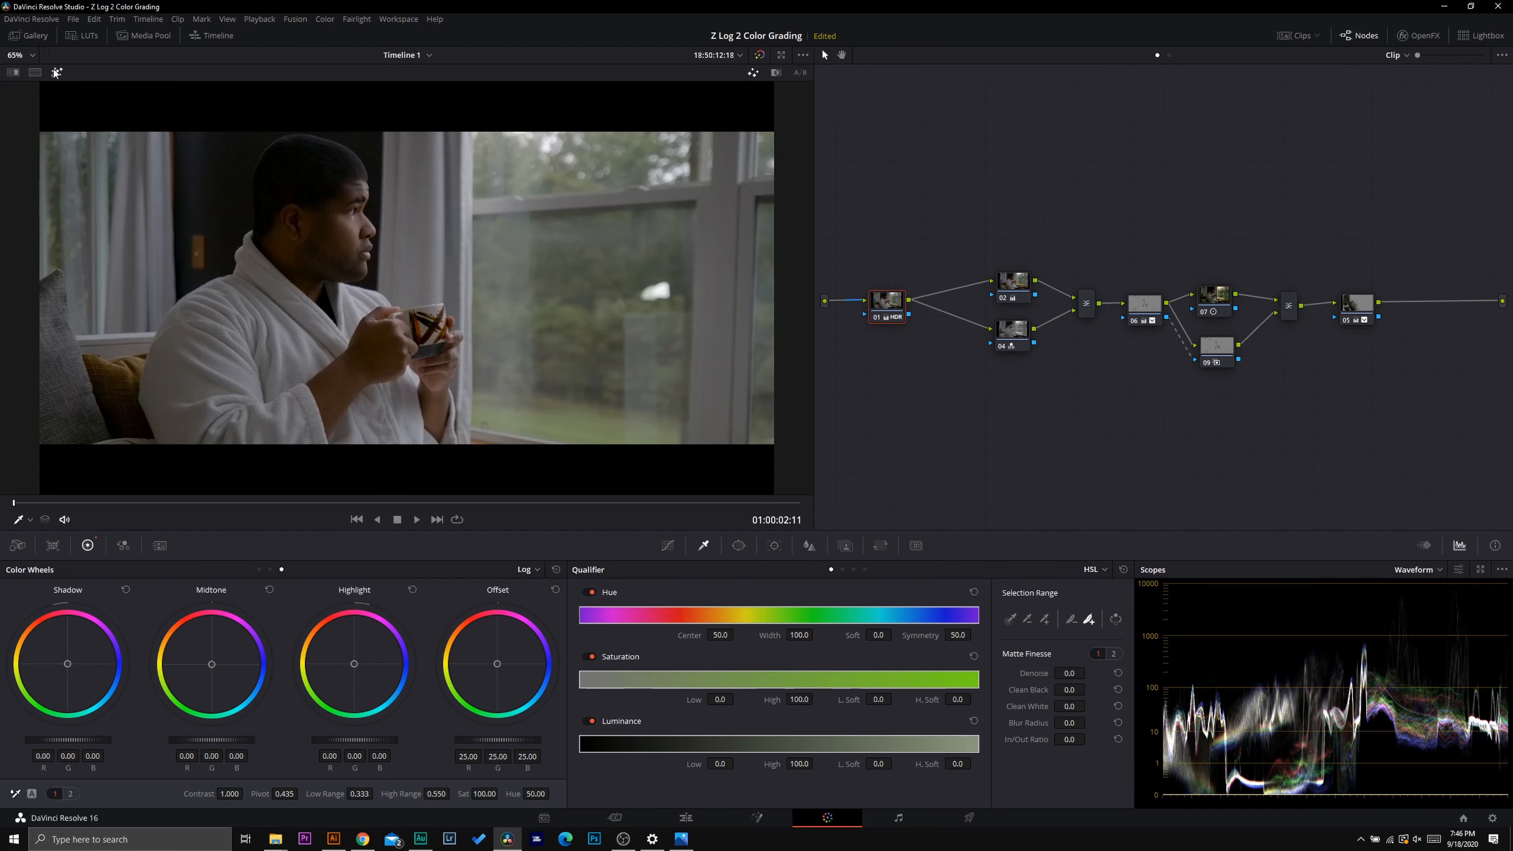
{"action": "left_click", "coordinate": [55, 71]}
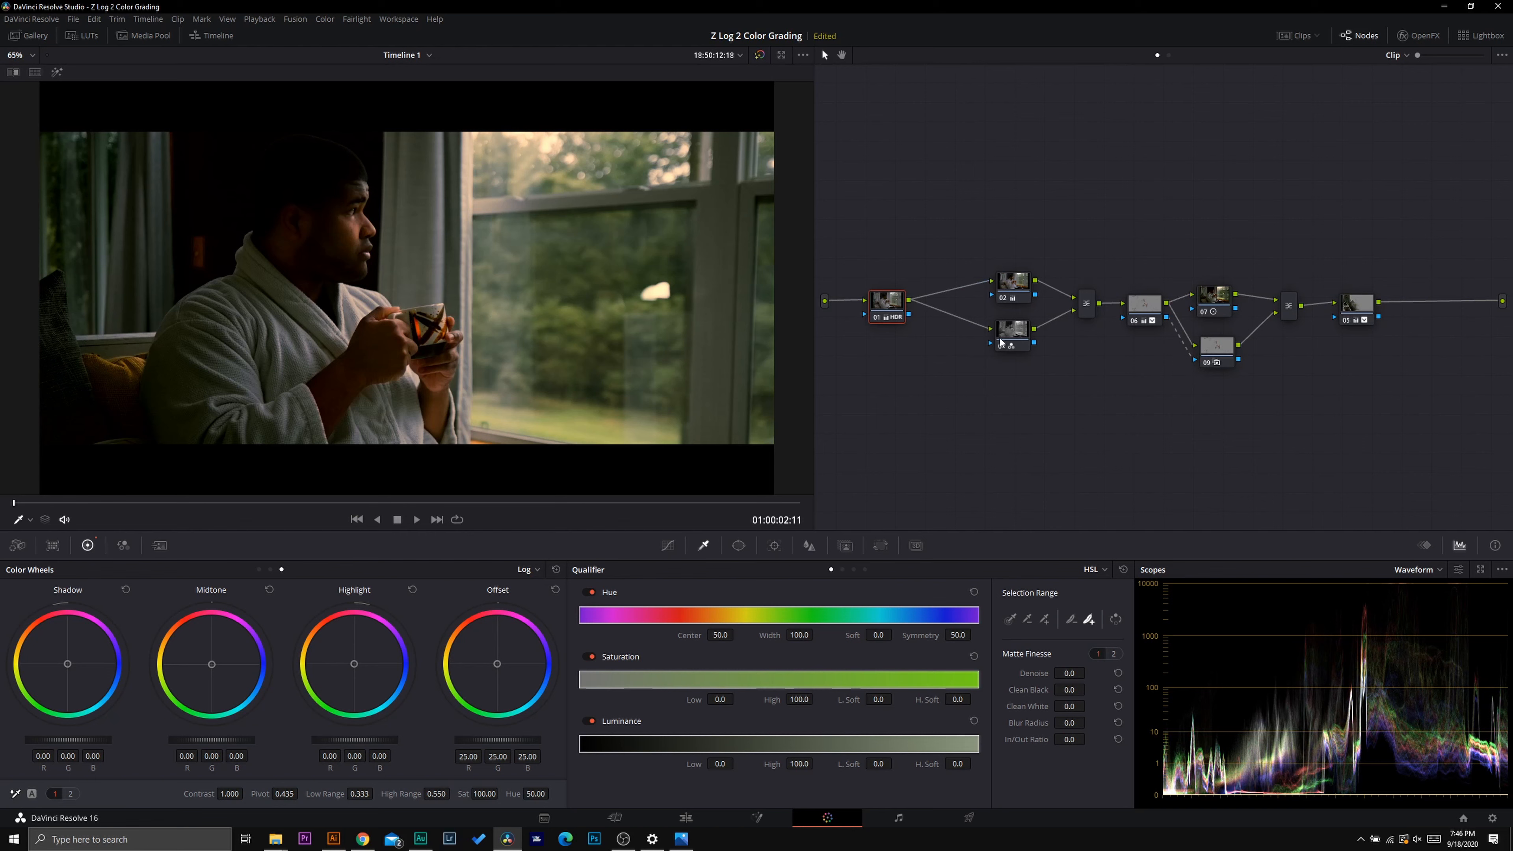